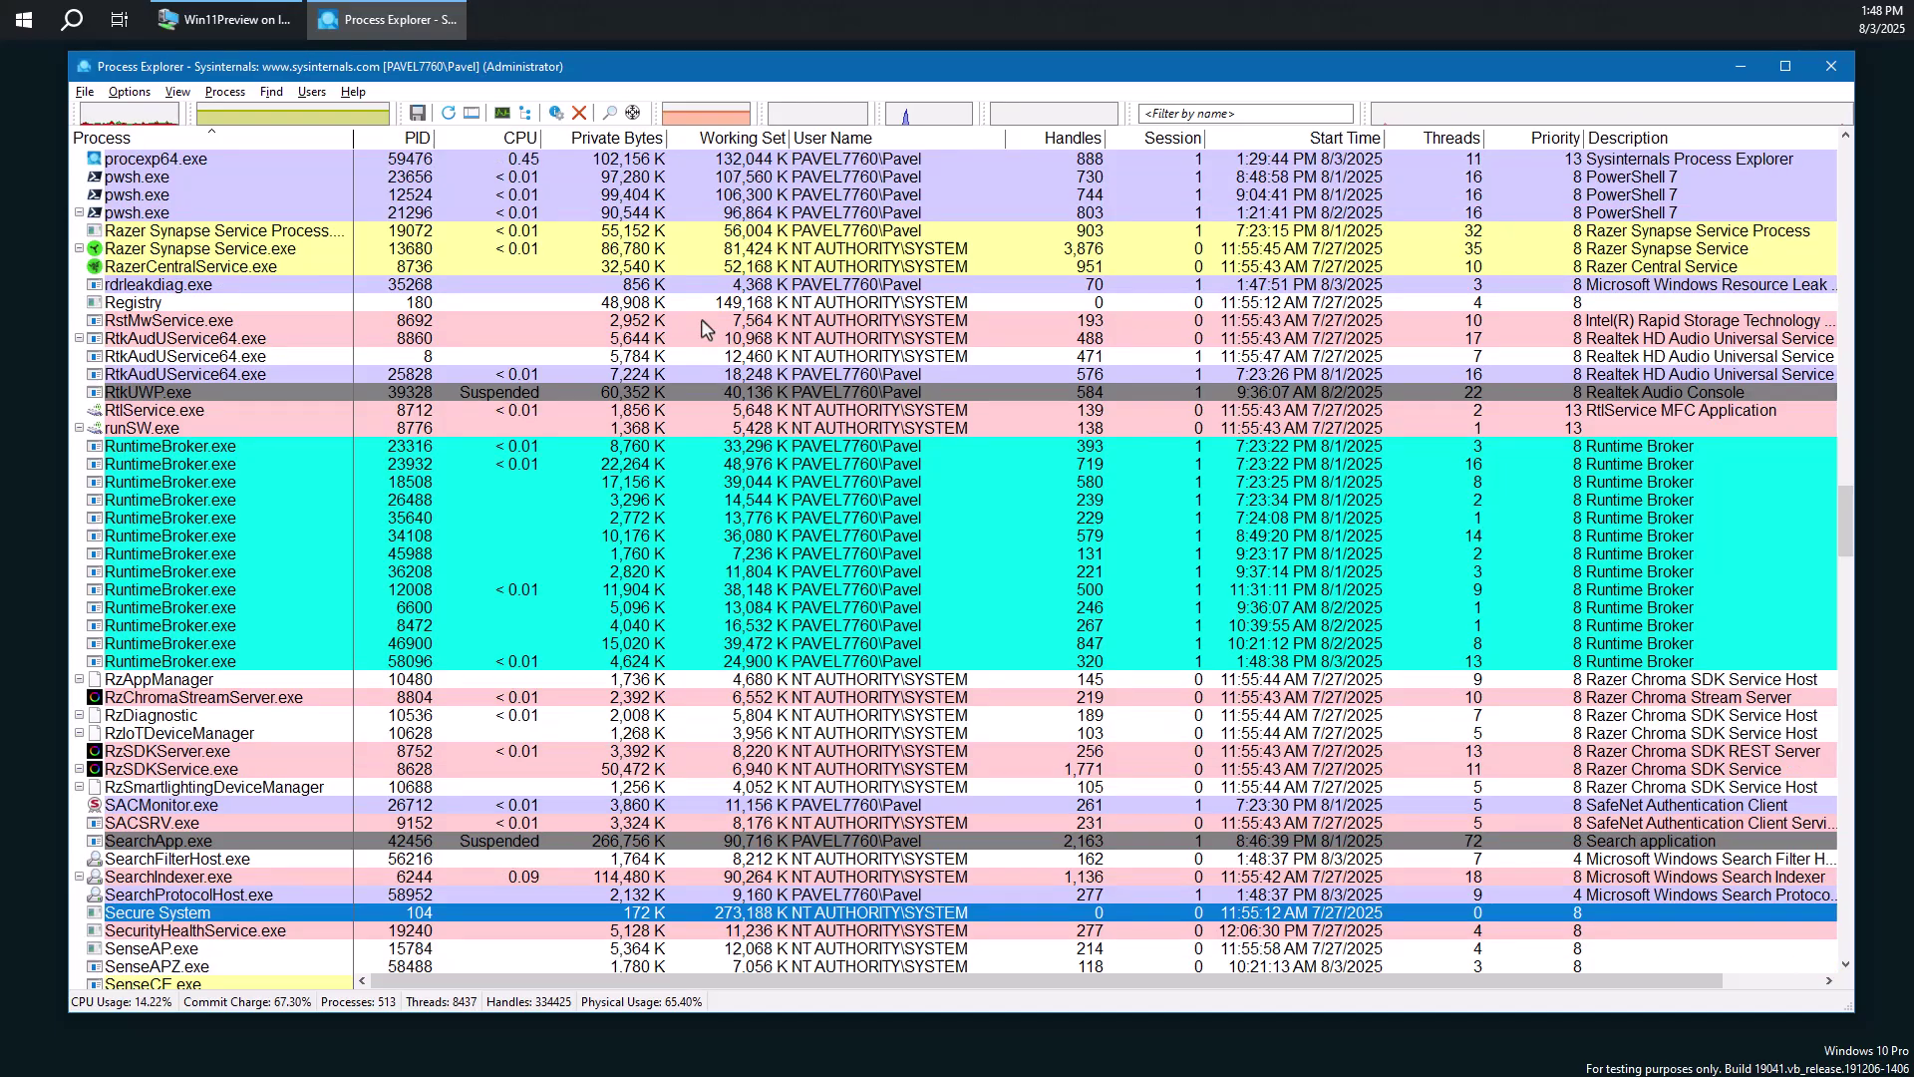
Turn on the Protected Process highlight colour in Process Explorer's Configure Colors settings.
{"action": "mouse_move", "coordinate": [347, 284]}
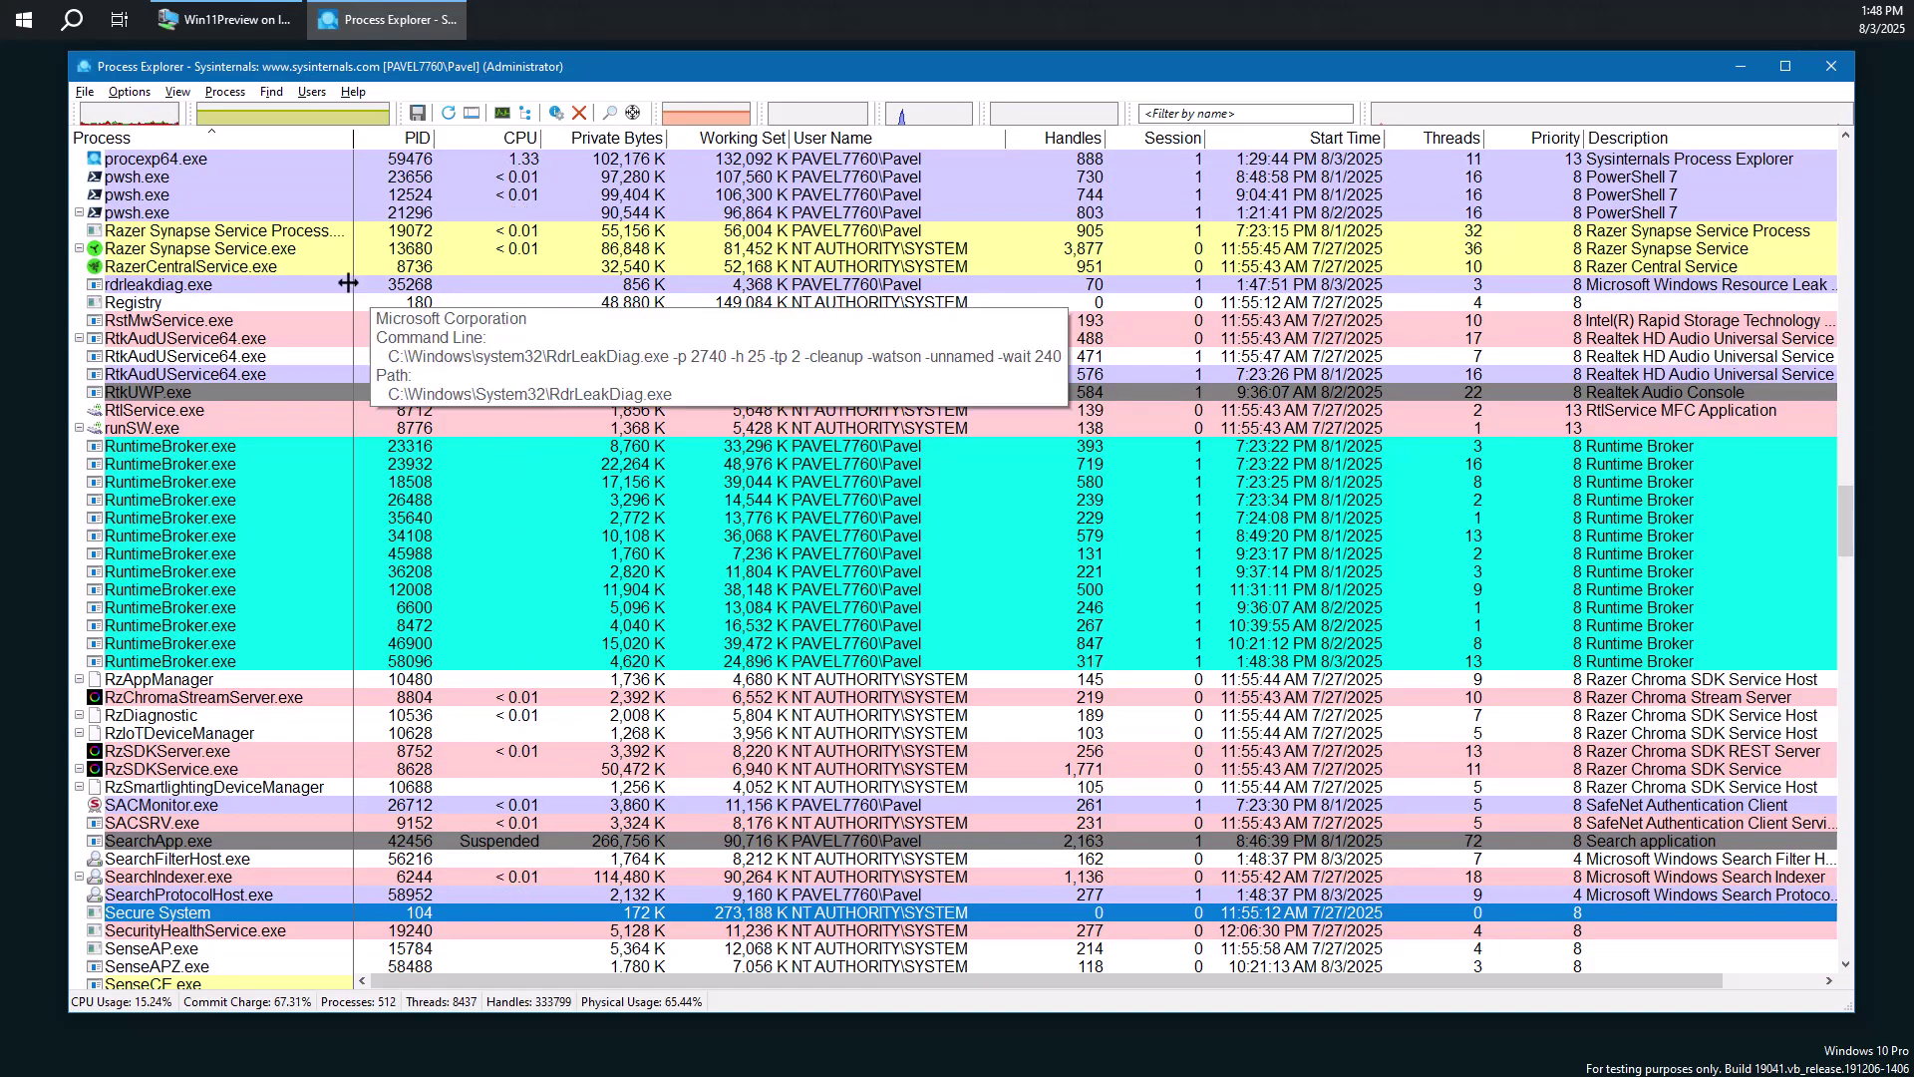
{"action": "mouse_move", "coordinate": [244, 249]}
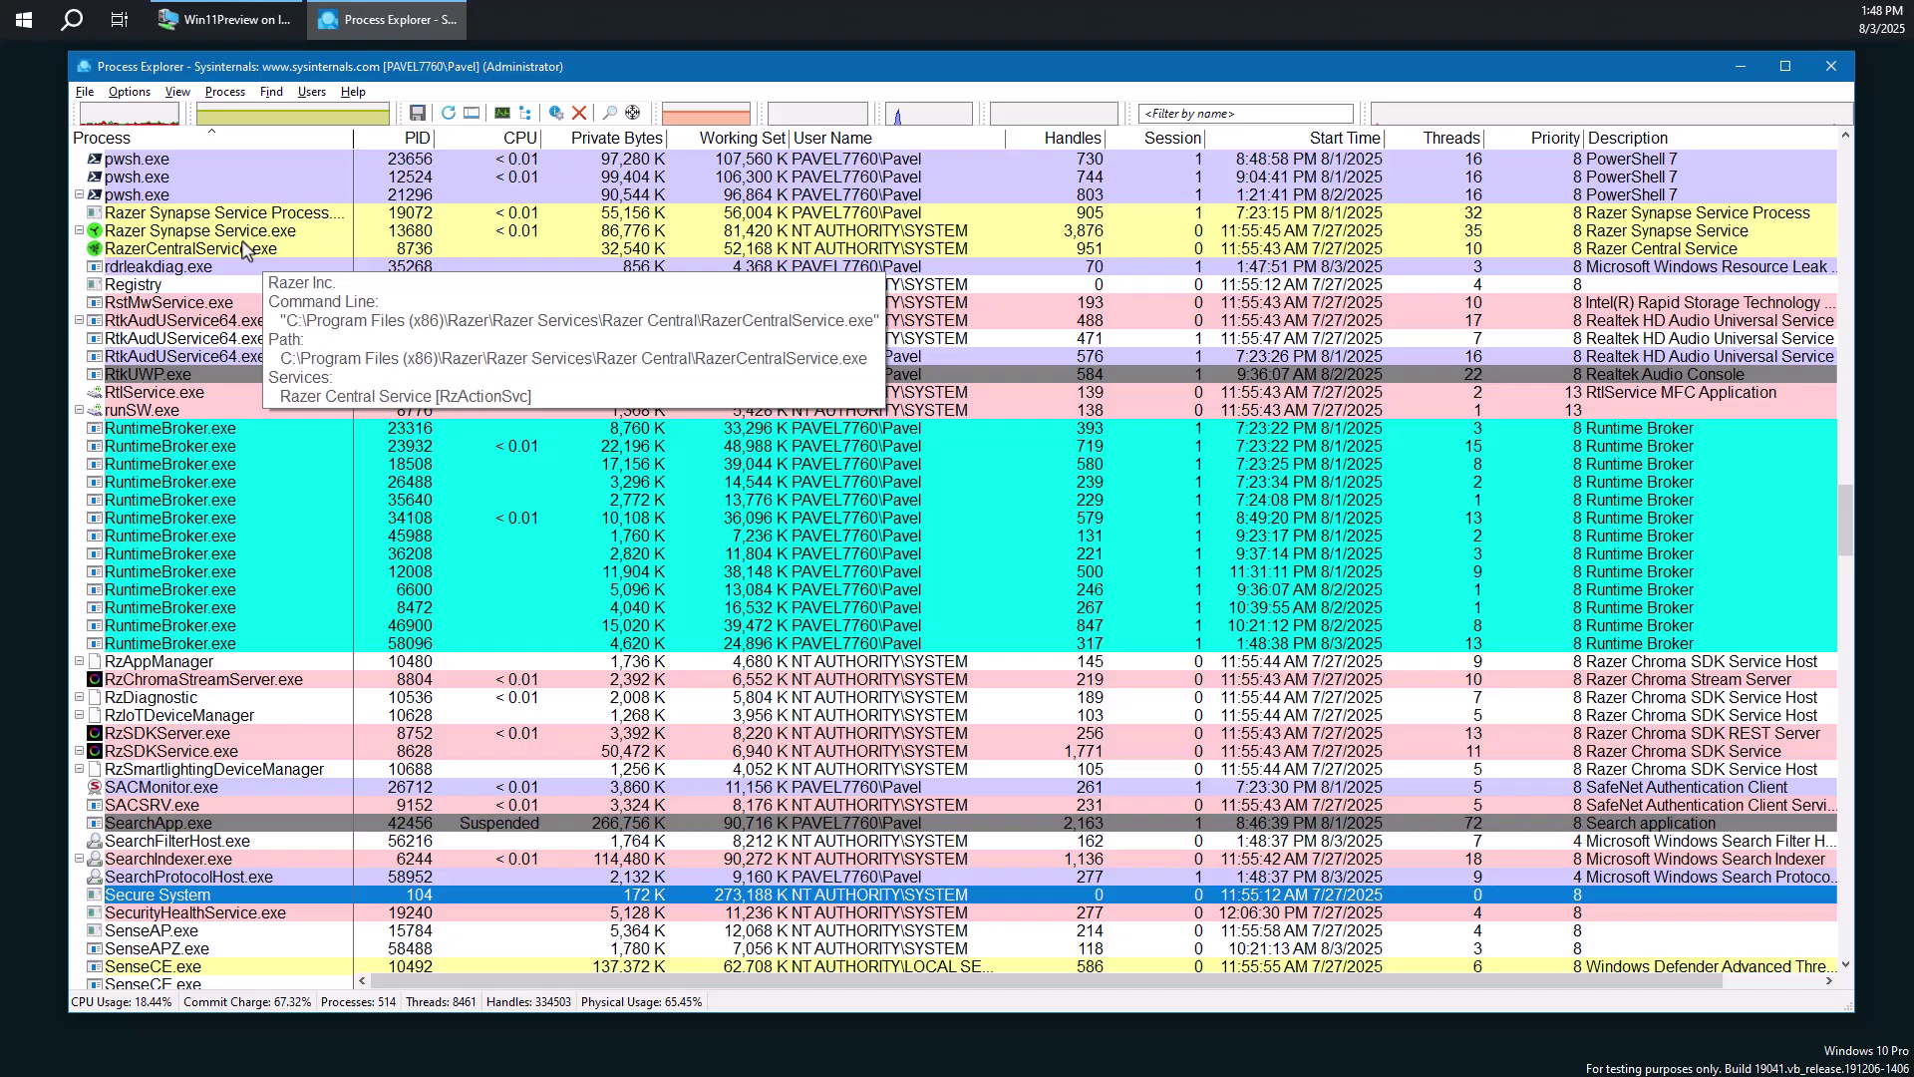
{"action": "left_click", "coordinate": [129, 91]}
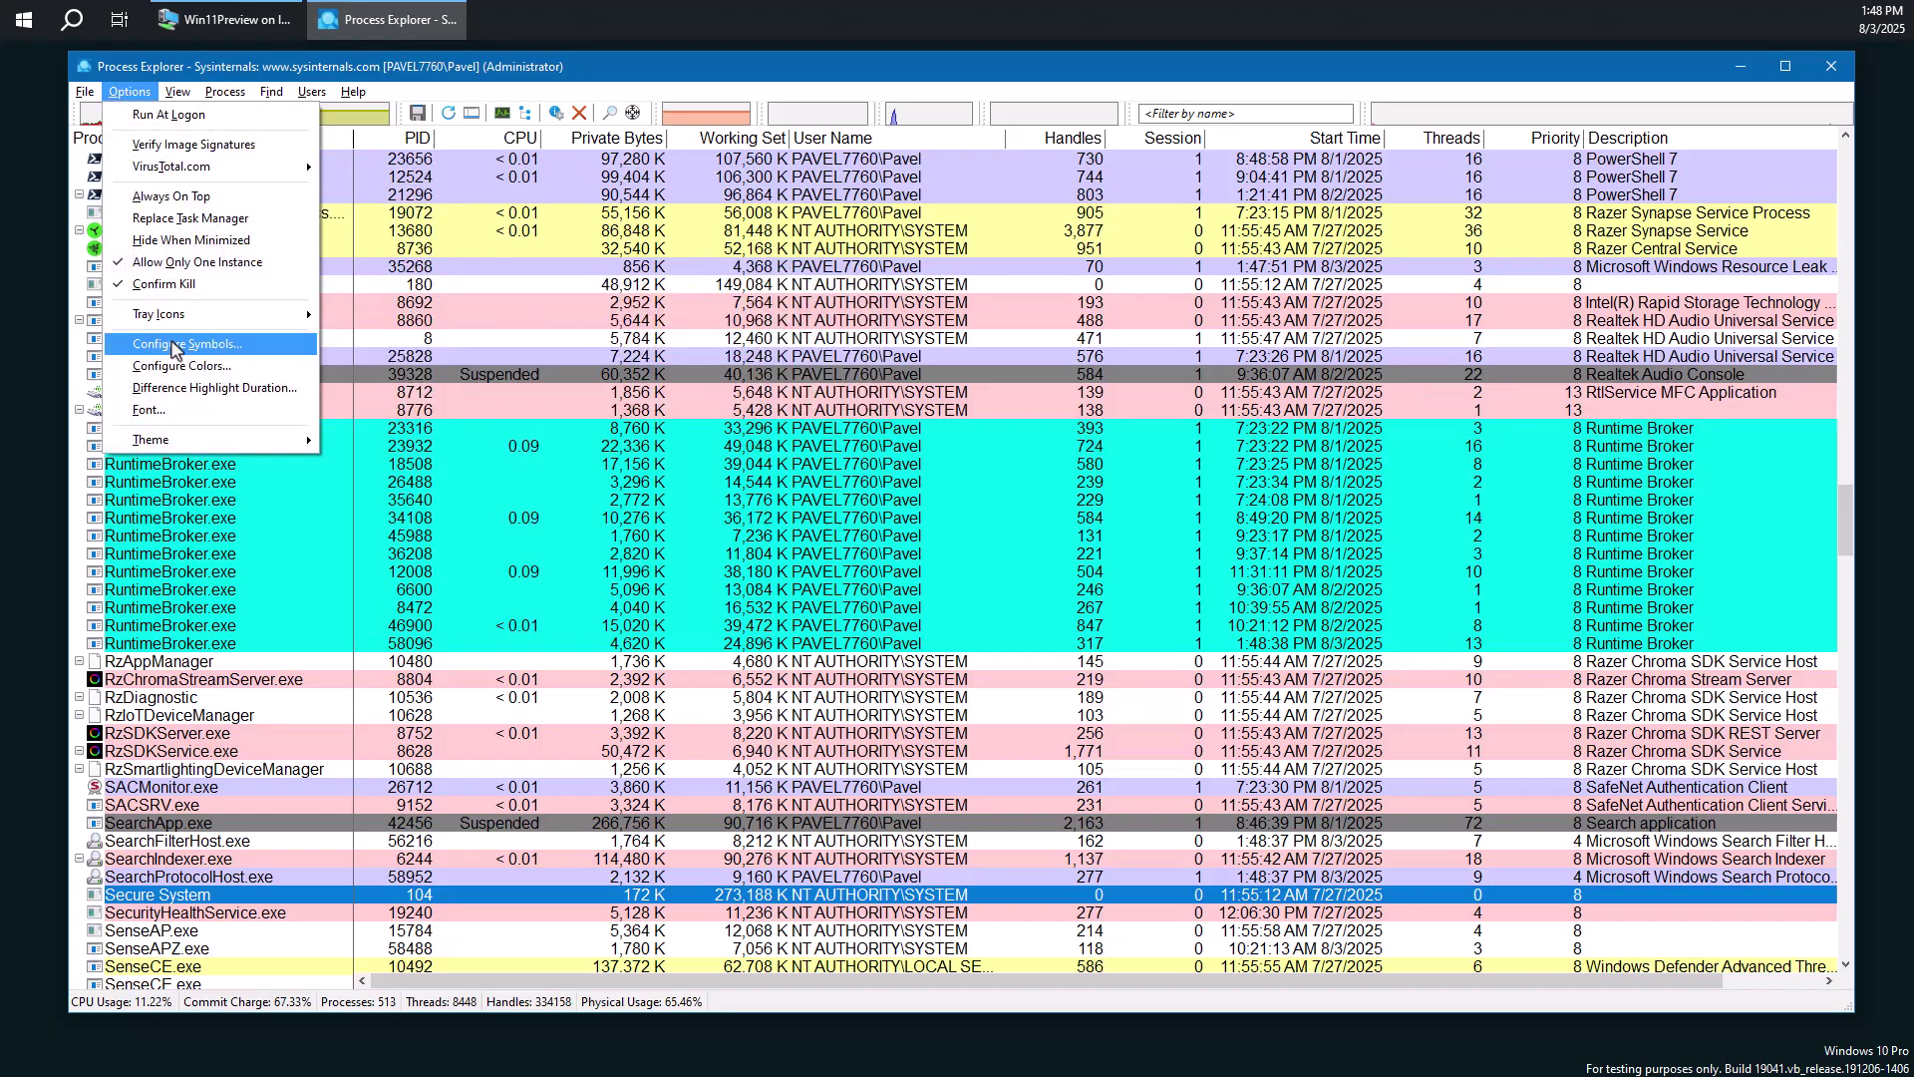
{"action": "left_click", "coordinate": [190, 371]}
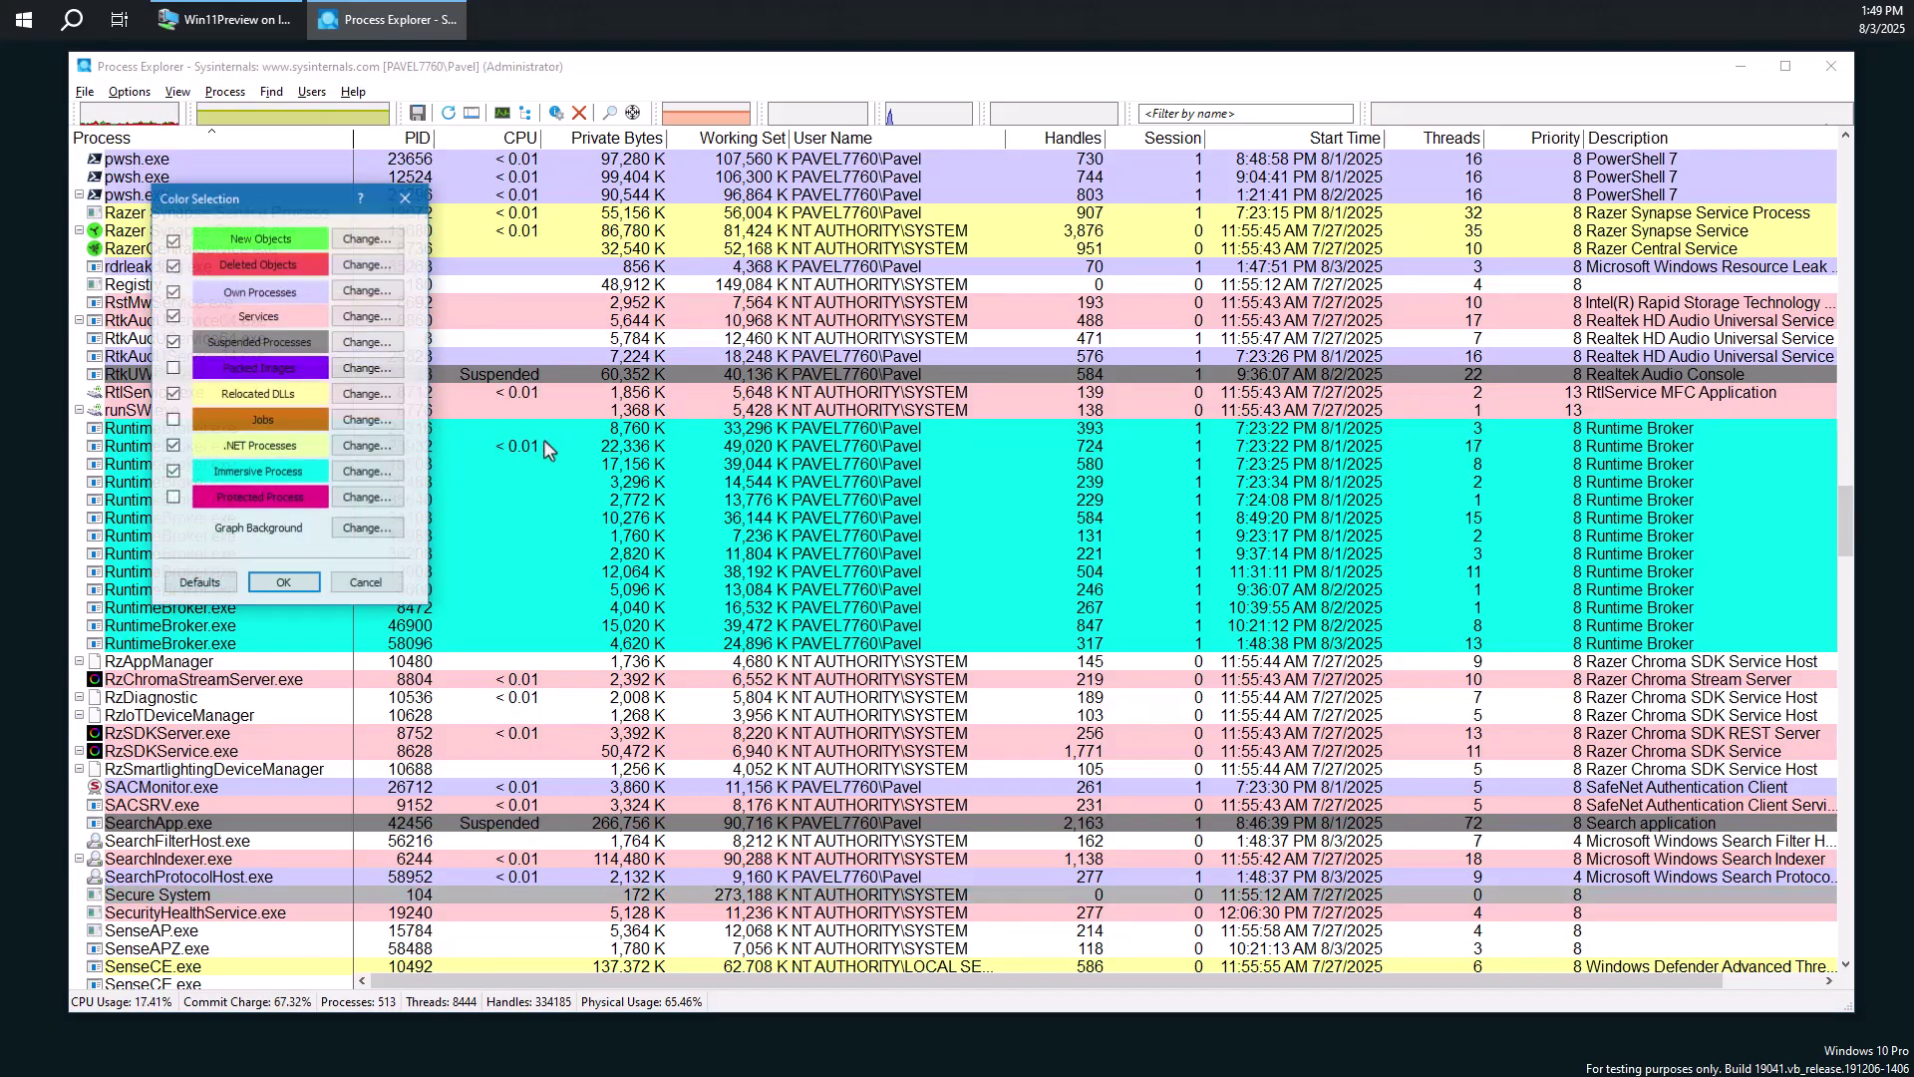
{"action": "left_click", "coordinate": [175, 498]}
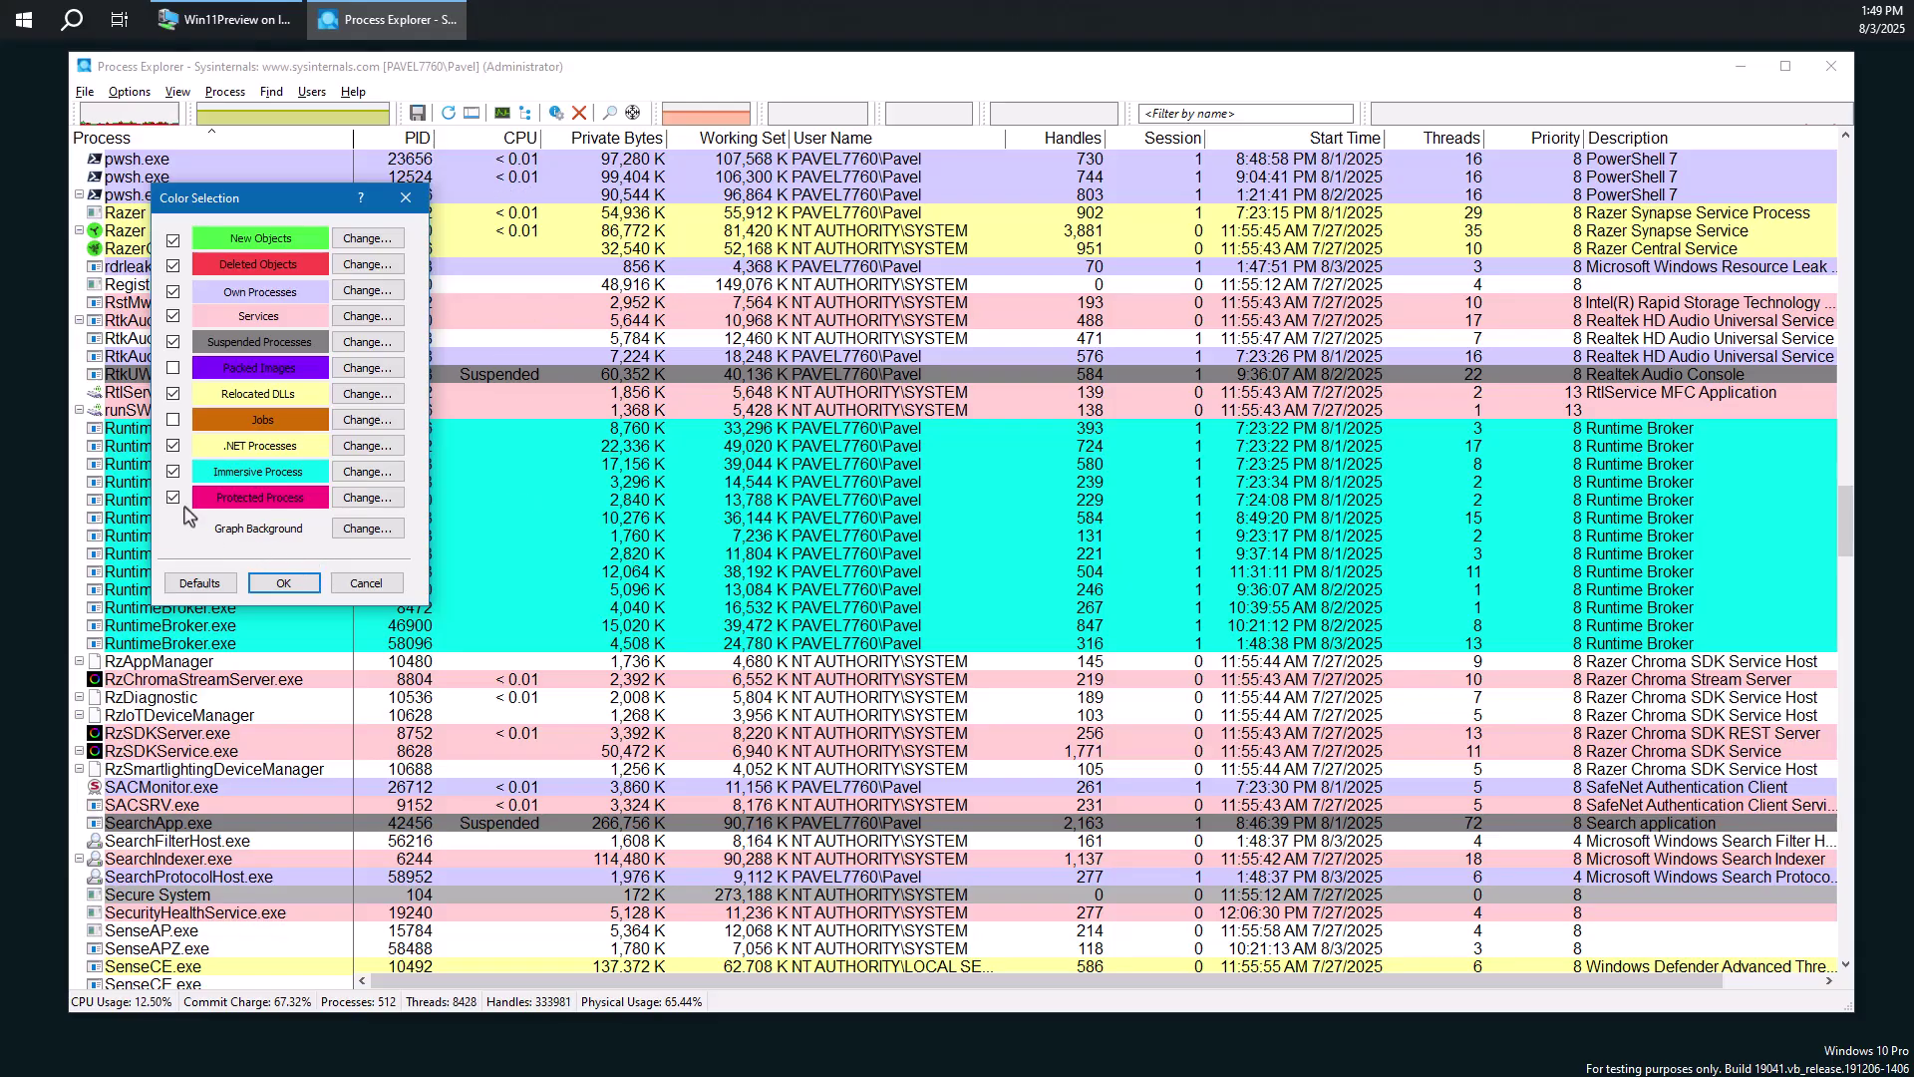
{"action": "left_click", "coordinate": [283, 582]}
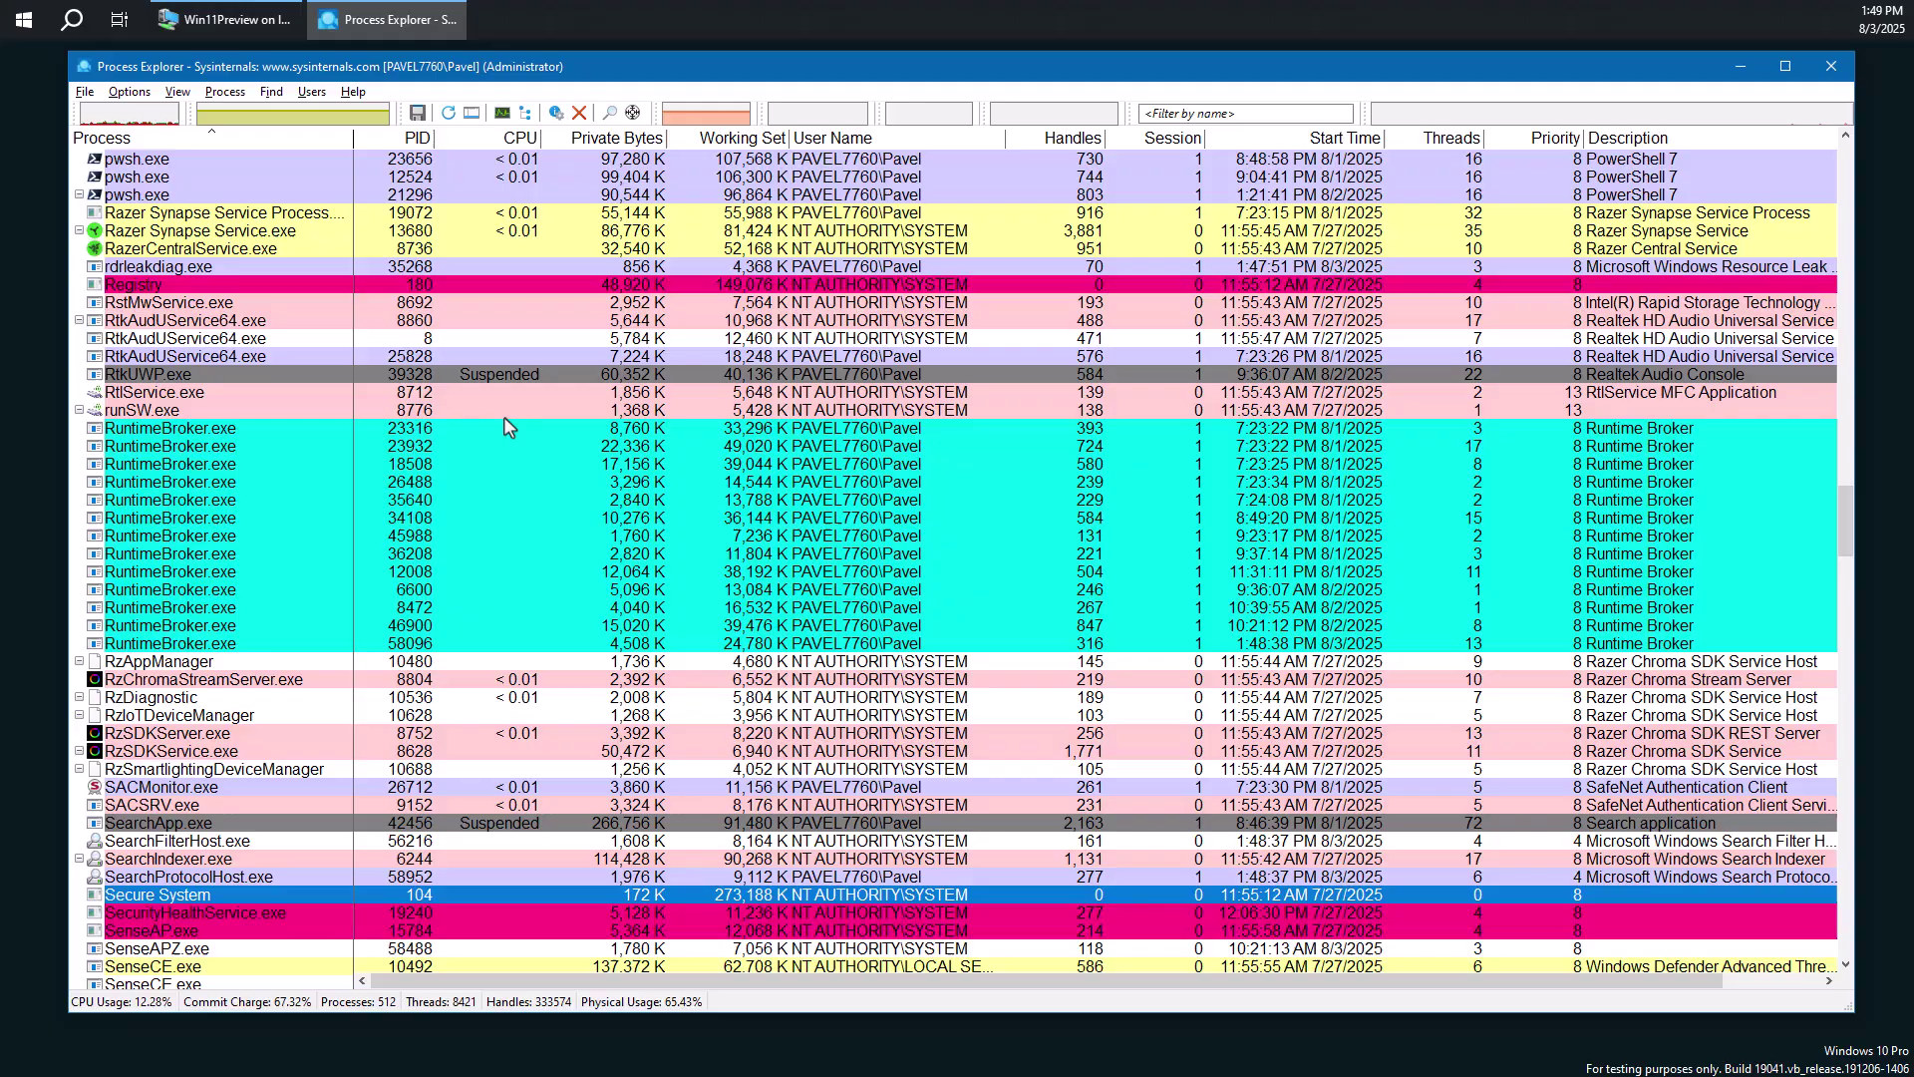
Add the Protection column to the process list via Select Columns.
{"action": "scroll", "coordinate": [503, 417], "scroll_direction": "down", "scroll_amount": 7}
{"action": "scroll", "coordinate": [503, 422], "scroll_direction": "down", "scroll_amount": 20}
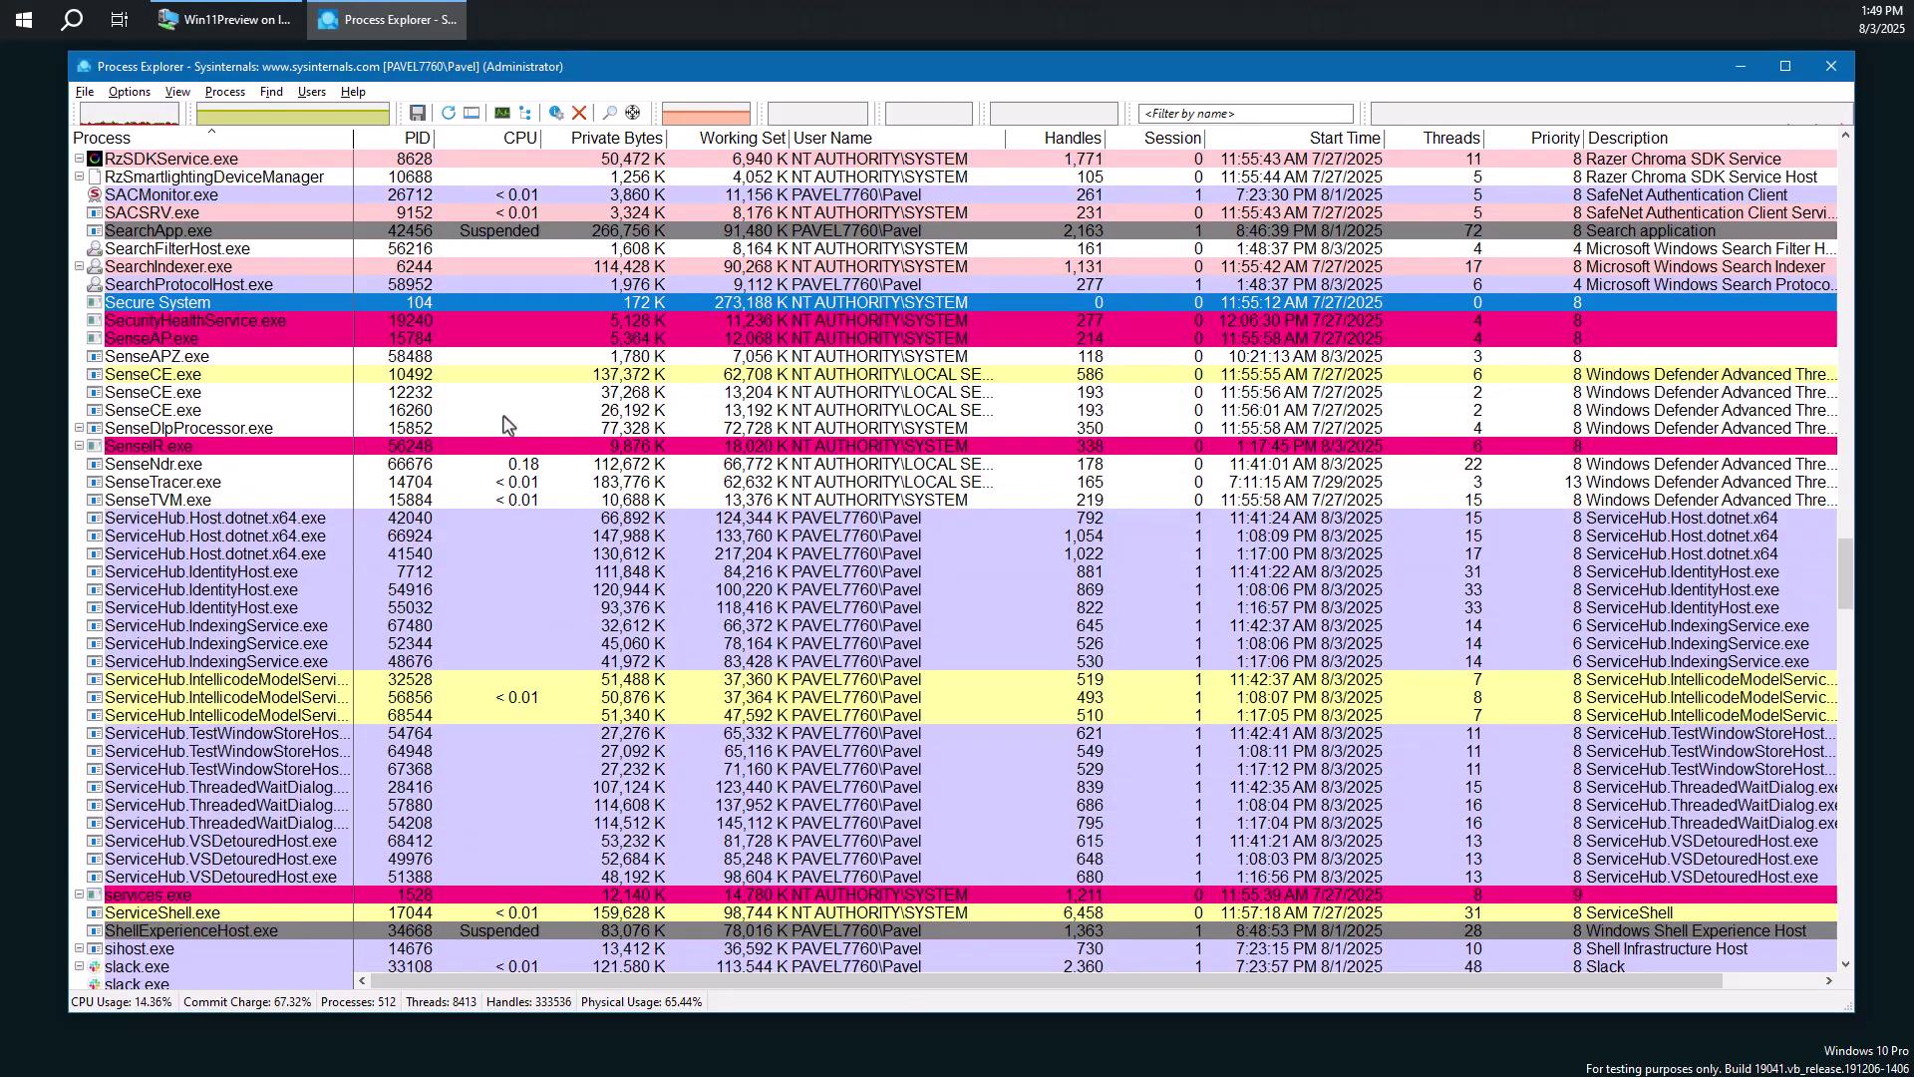
{"action": "scroll", "coordinate": [503, 427], "scroll_direction": "up", "scroll_amount": 20}
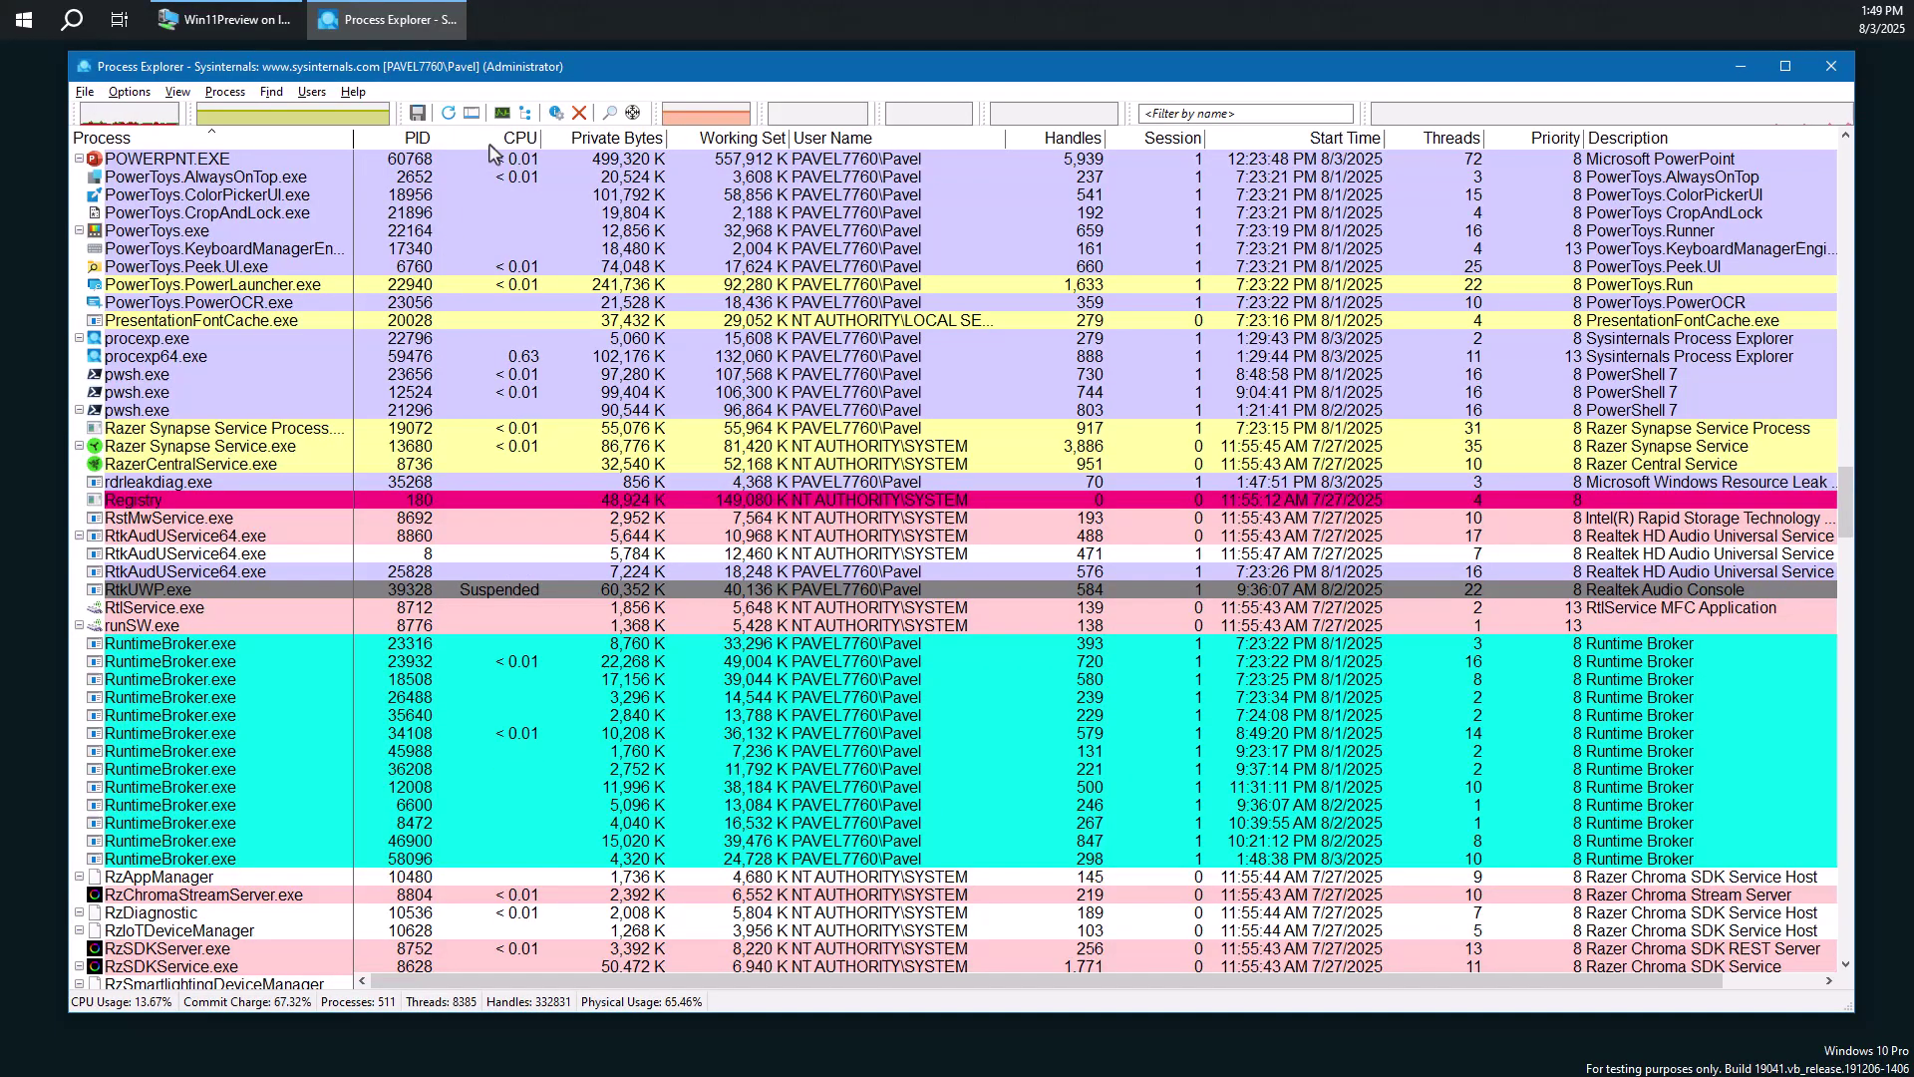
{"action": "right_click", "coordinate": [489, 140]}
{"action": "left_click", "coordinate": [558, 152]}
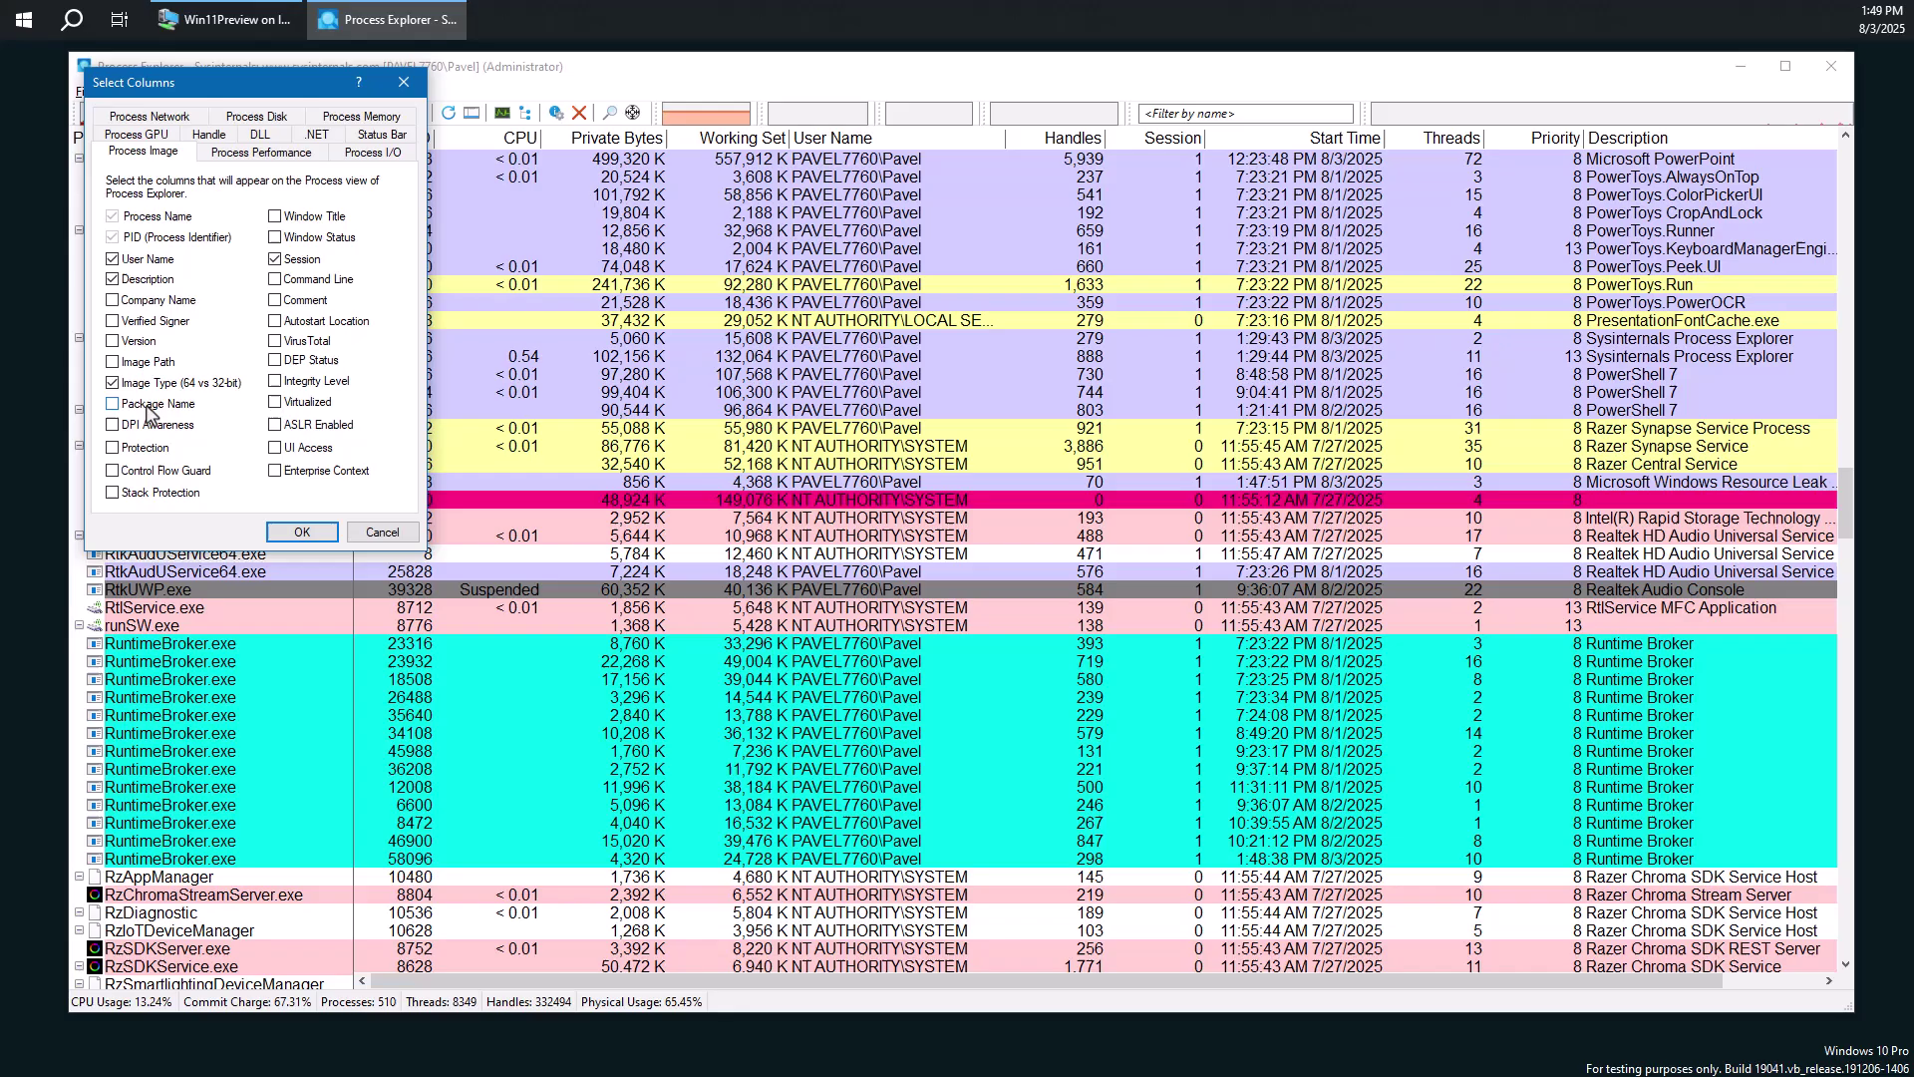
{"action": "left_click", "coordinate": [129, 455]}
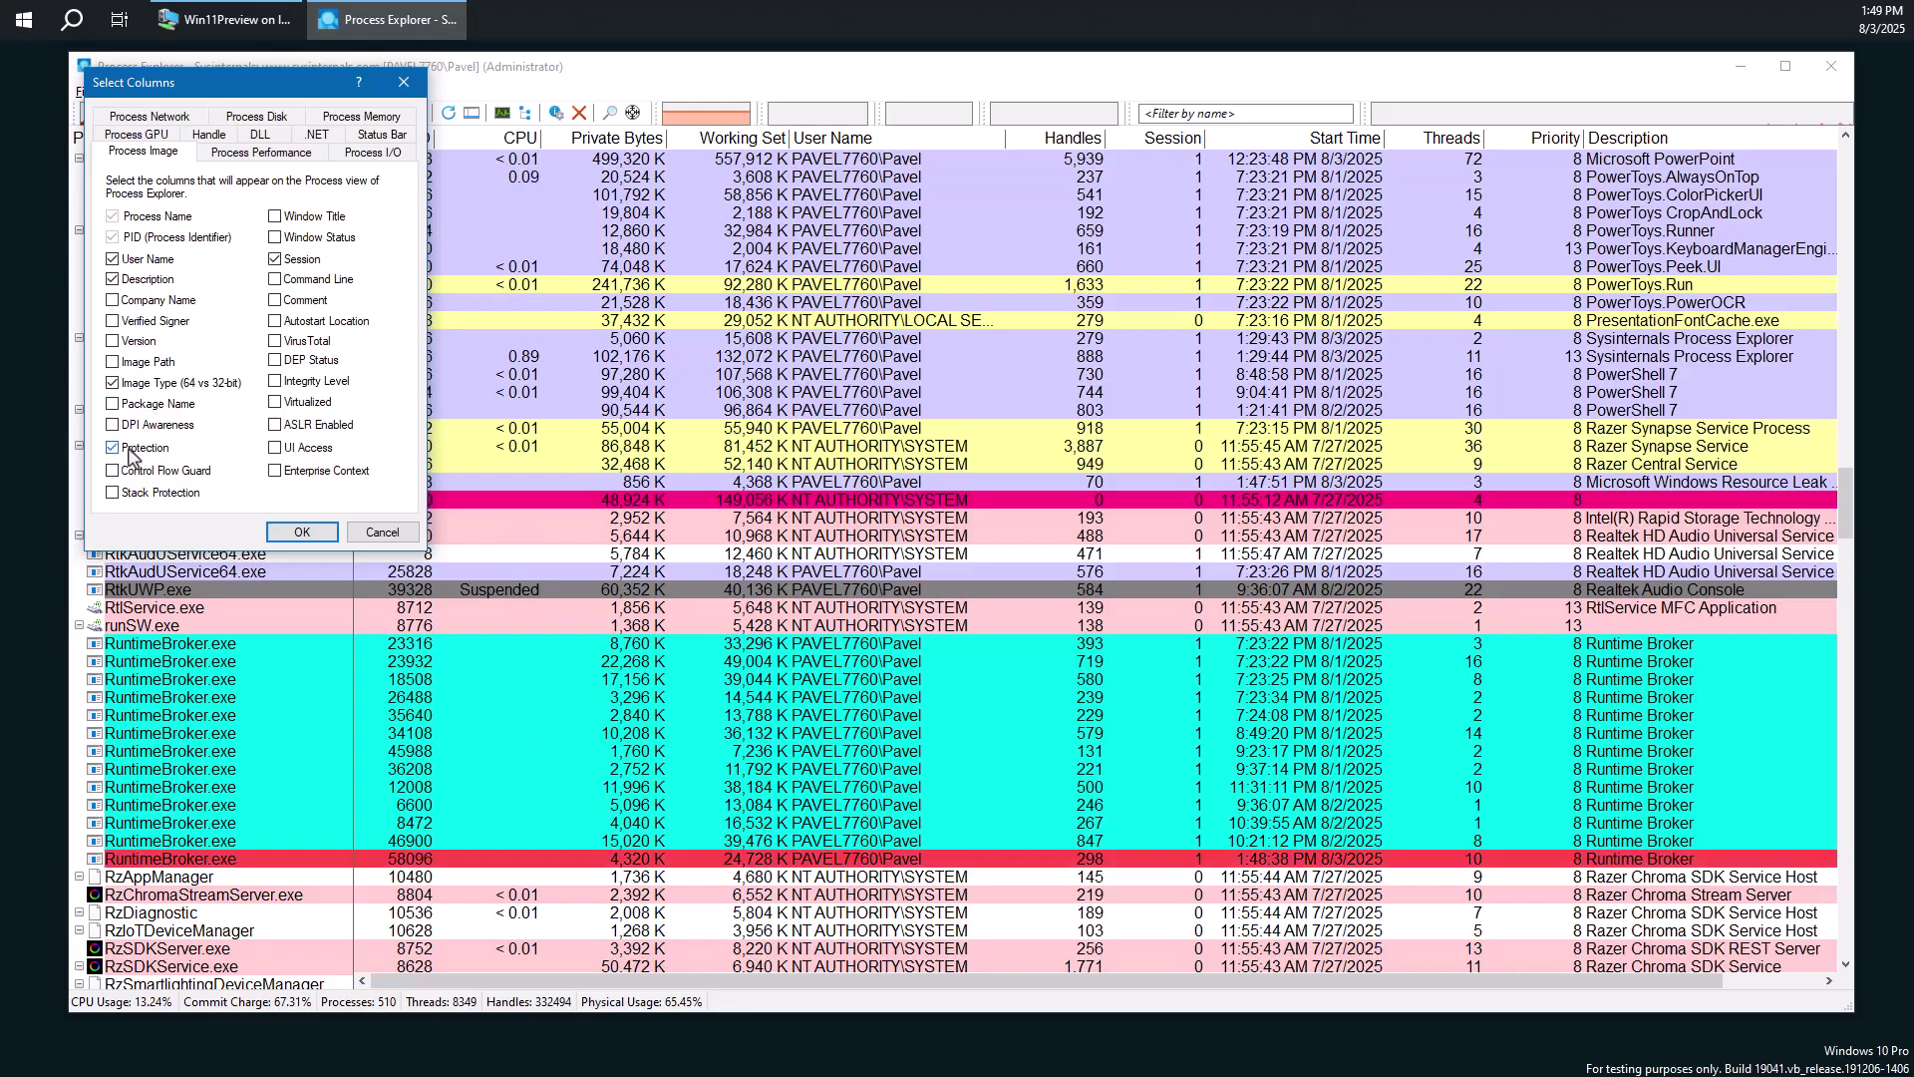
{"action": "left_click", "coordinate": [302, 531]}
Move the Protection column beside Session, widen it, and sort by protection level.
{"action": "left_click", "coordinate": [1810, 981]}
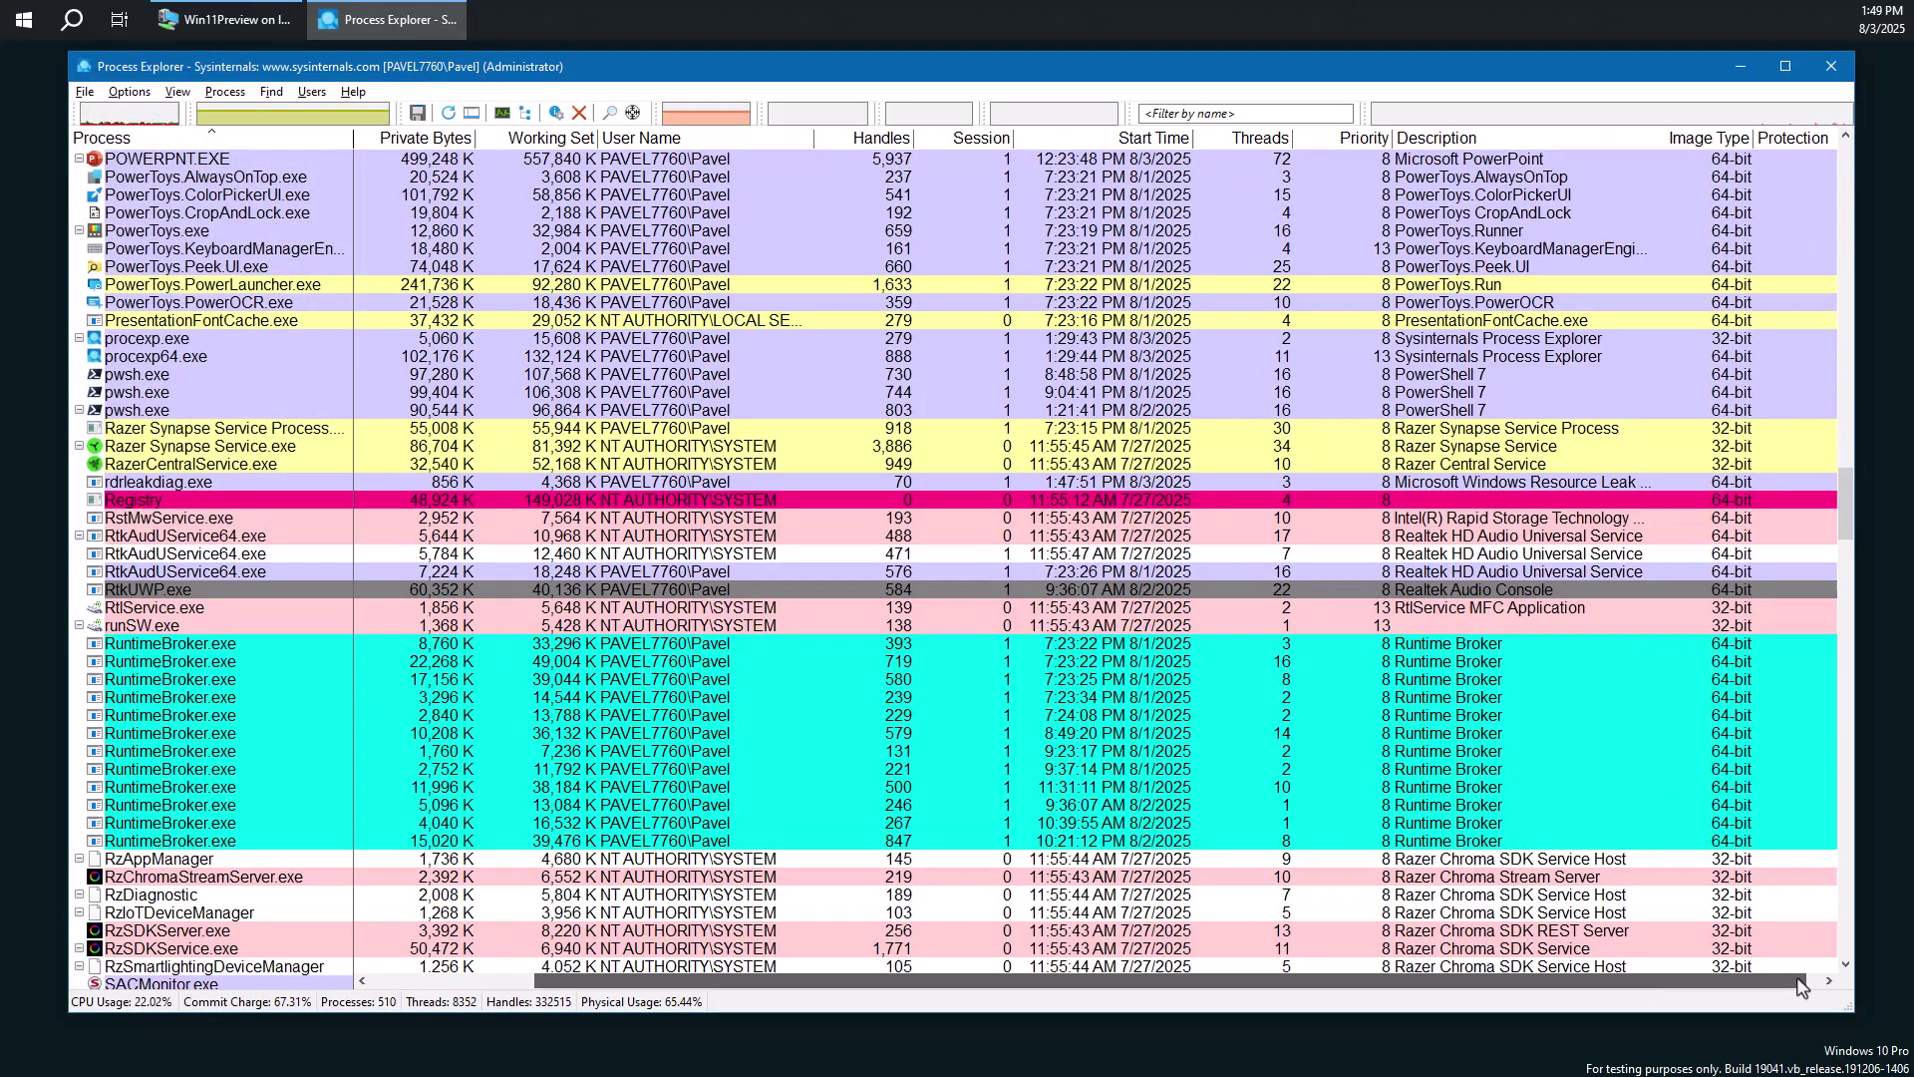
{"action": "left_click_drag", "start_coordinate": [1779, 140], "coordinate": [997, 142]}
{"action": "left_click_drag", "start_coordinate": [1229, 981], "coordinate": [1051, 981]}
{"action": "left_click_drag", "start_coordinate": [1304, 137], "coordinate": [1382, 138]}
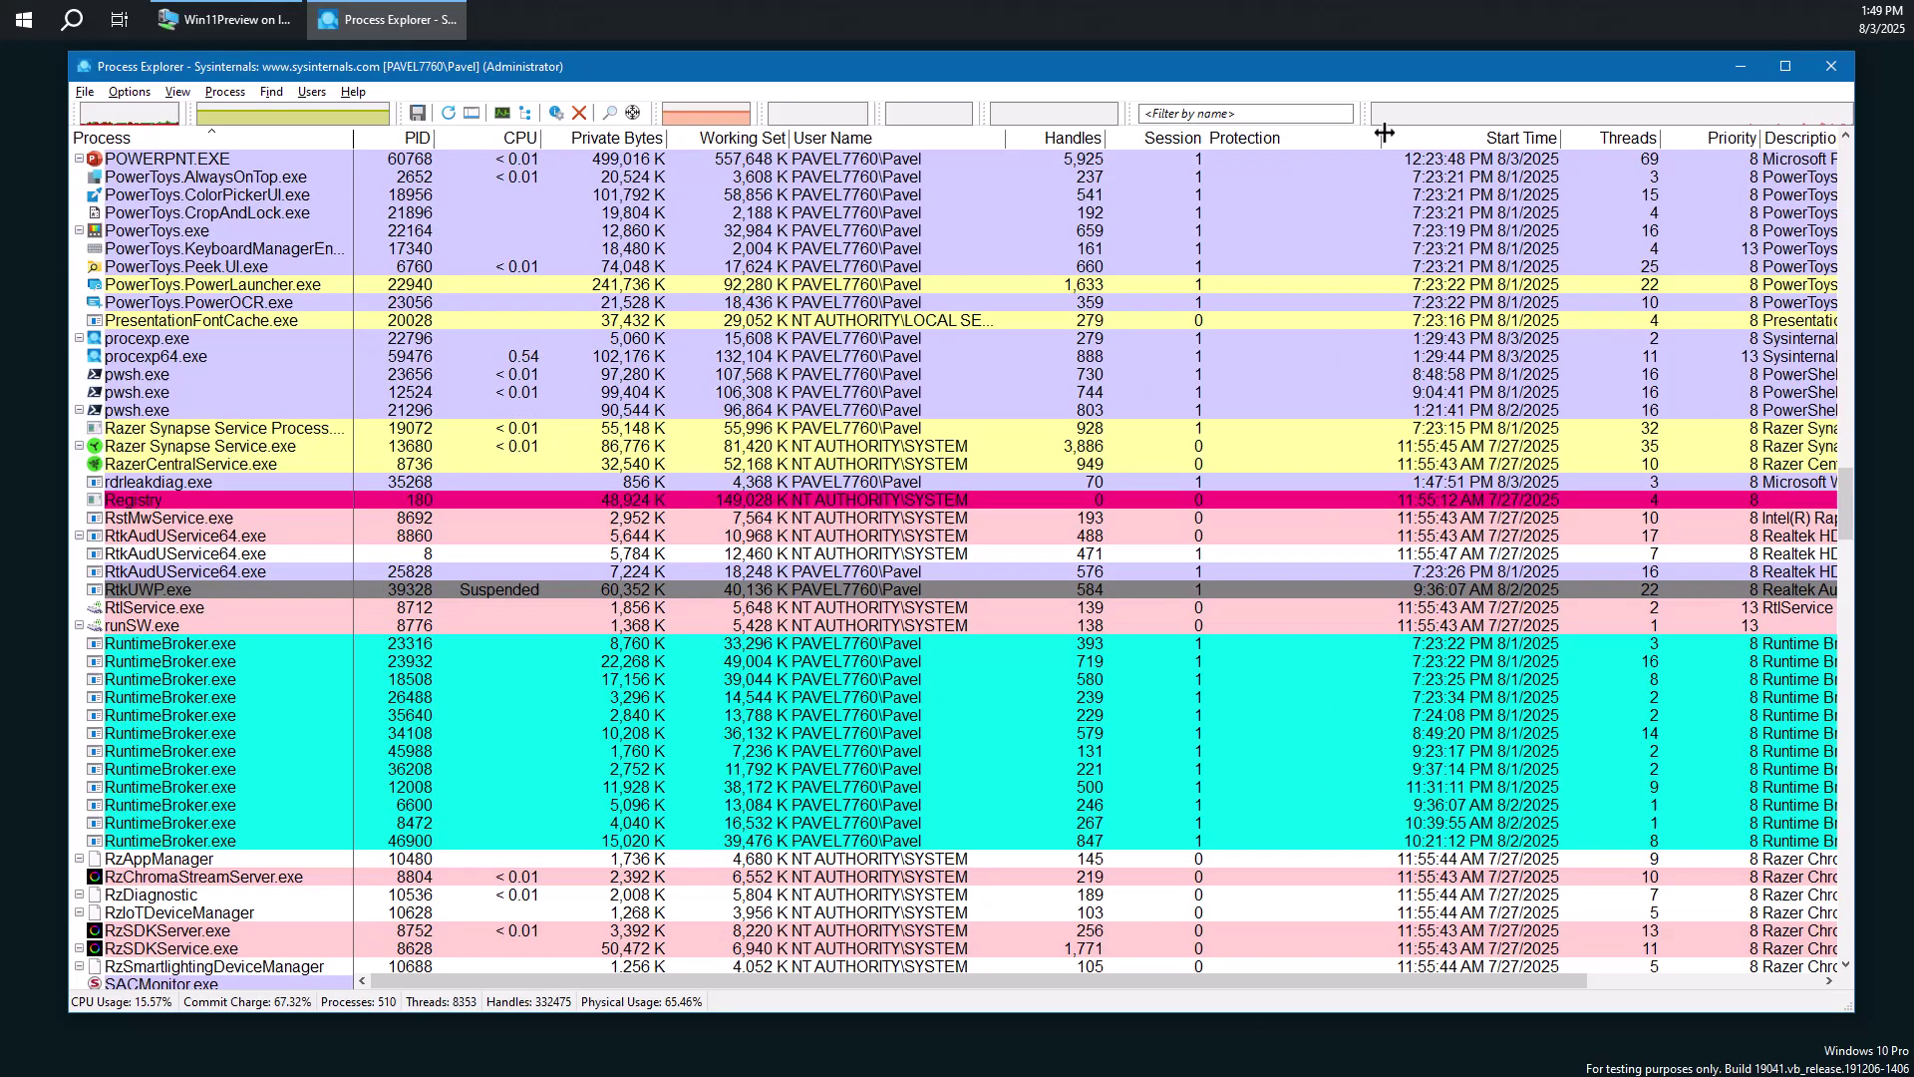
{"action": "left_click", "coordinate": [1317, 140]}
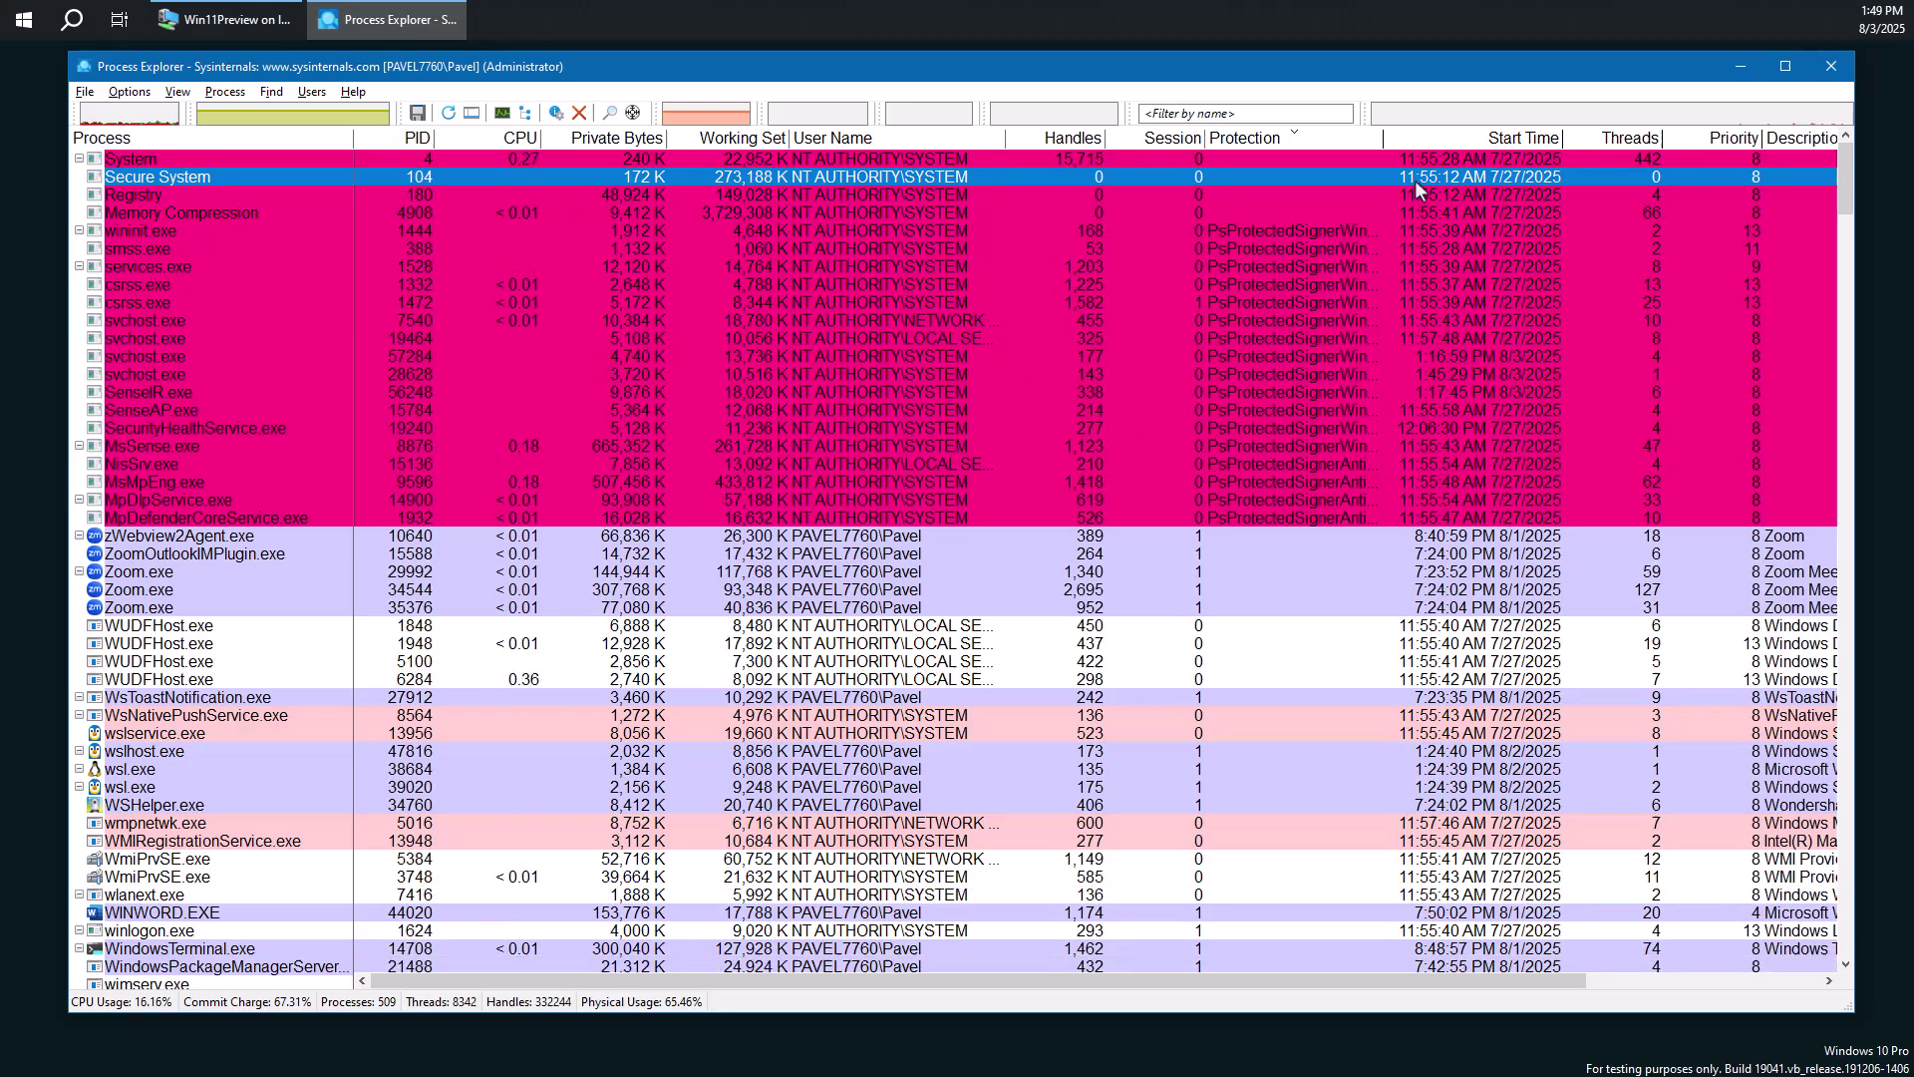
{"action": "left_click_drag", "start_coordinate": [1382, 142], "coordinate": [1479, 141]}
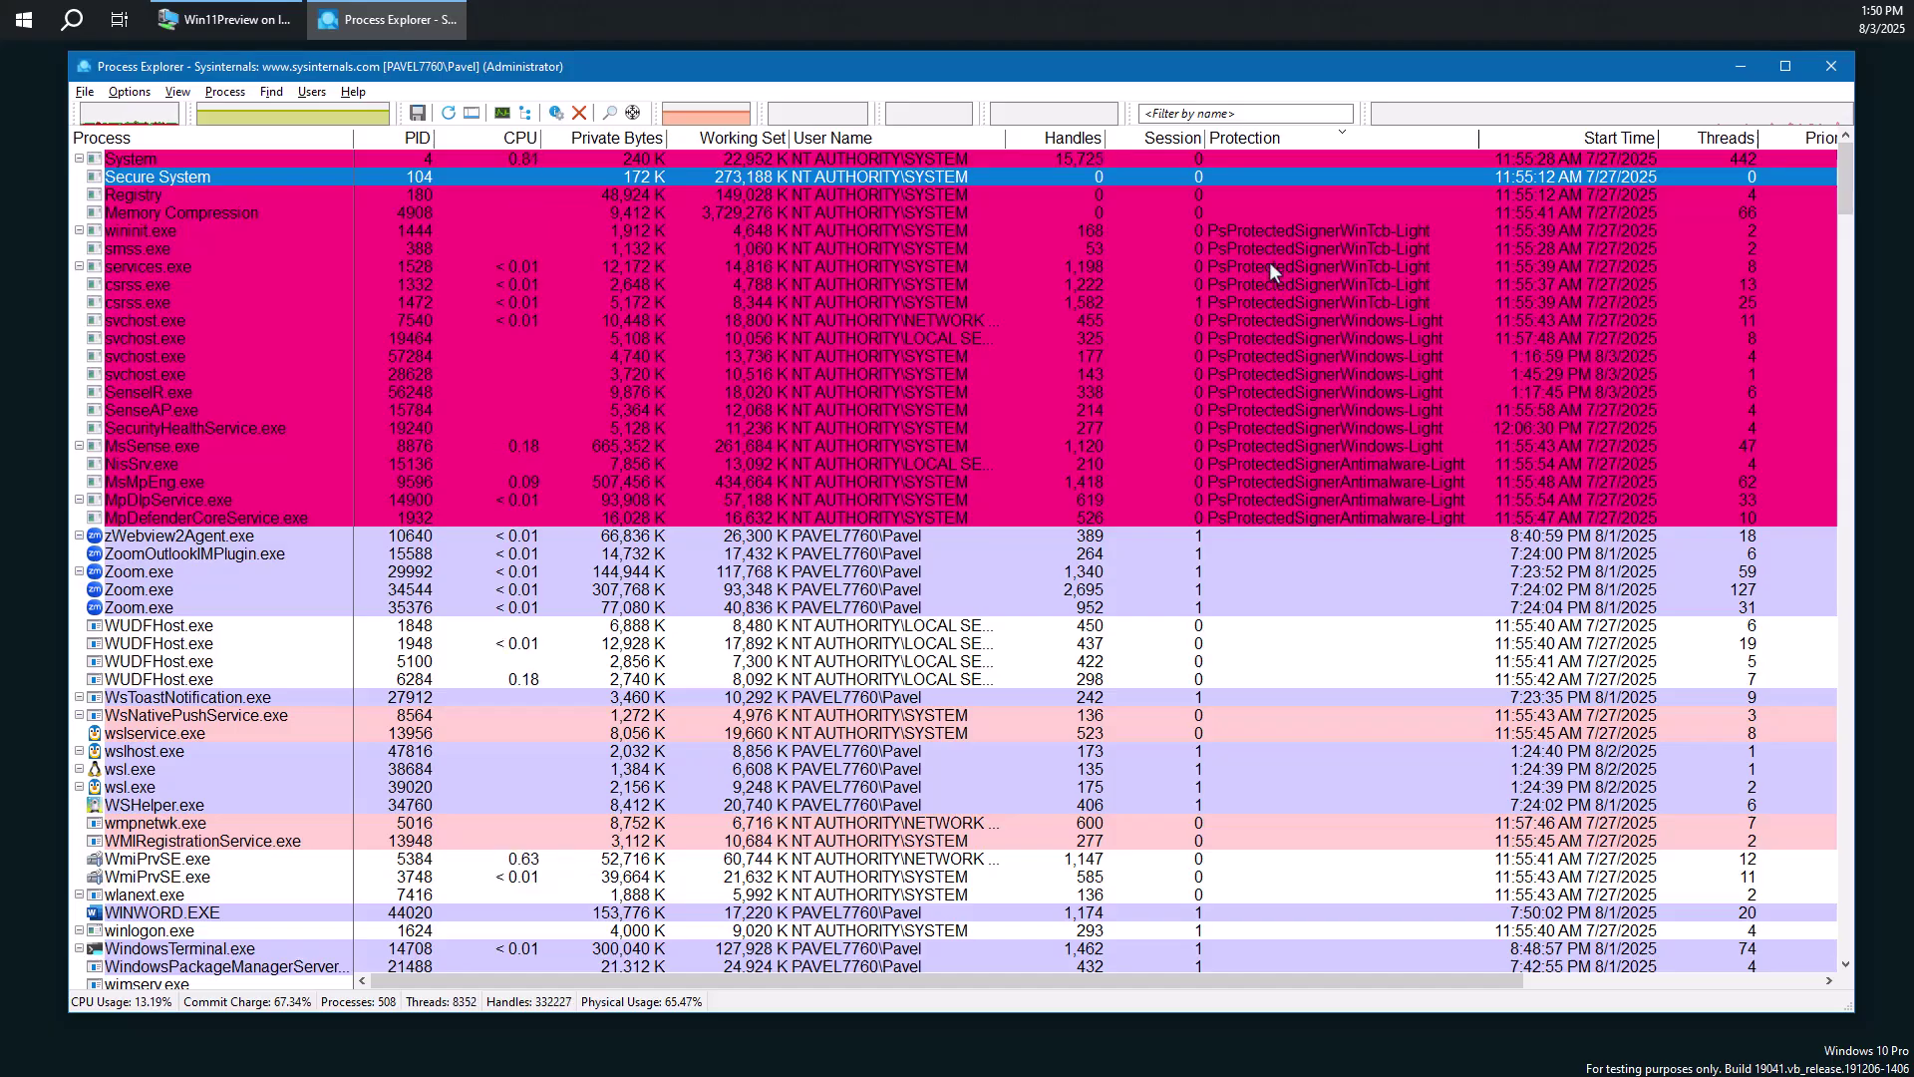
{"action": "left_click", "coordinate": [206, 248]}
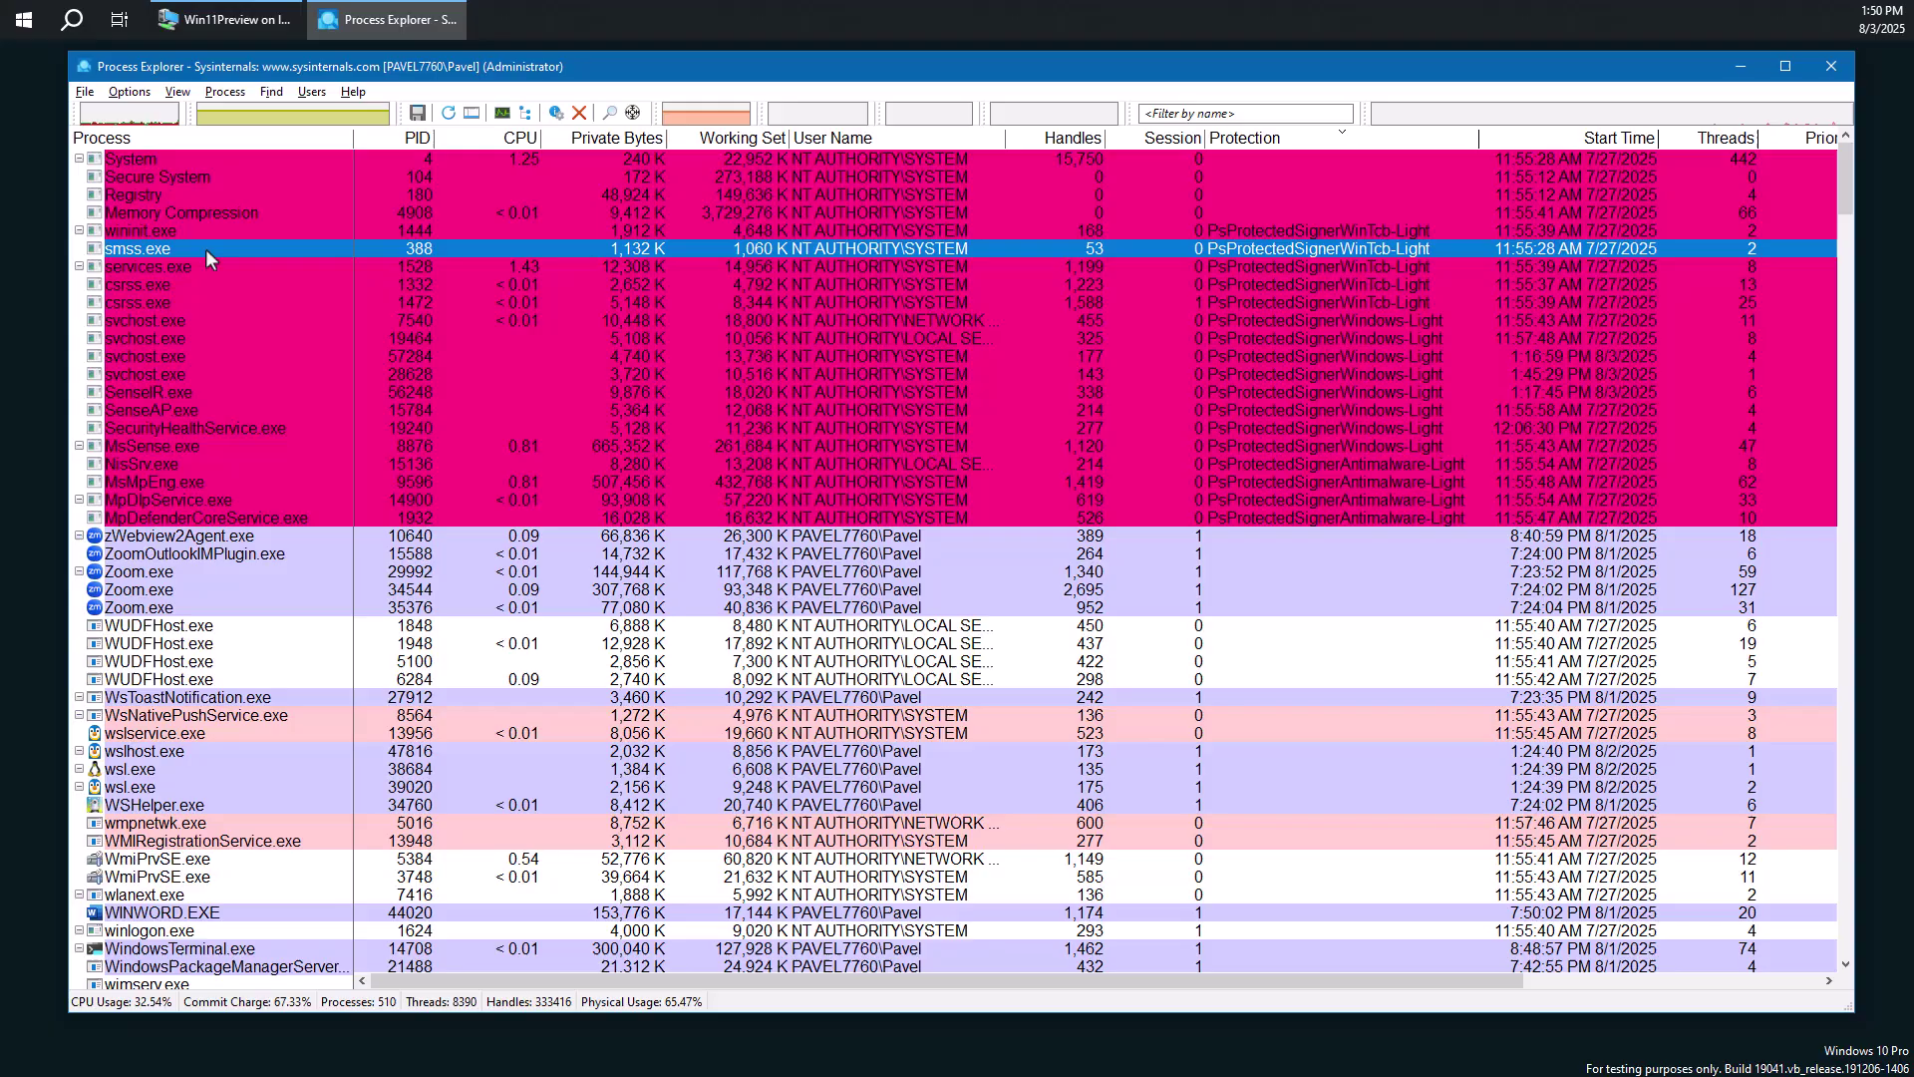
{"action": "left_click_drag", "start_coordinate": [199, 265], "coordinate": [213, 296]}
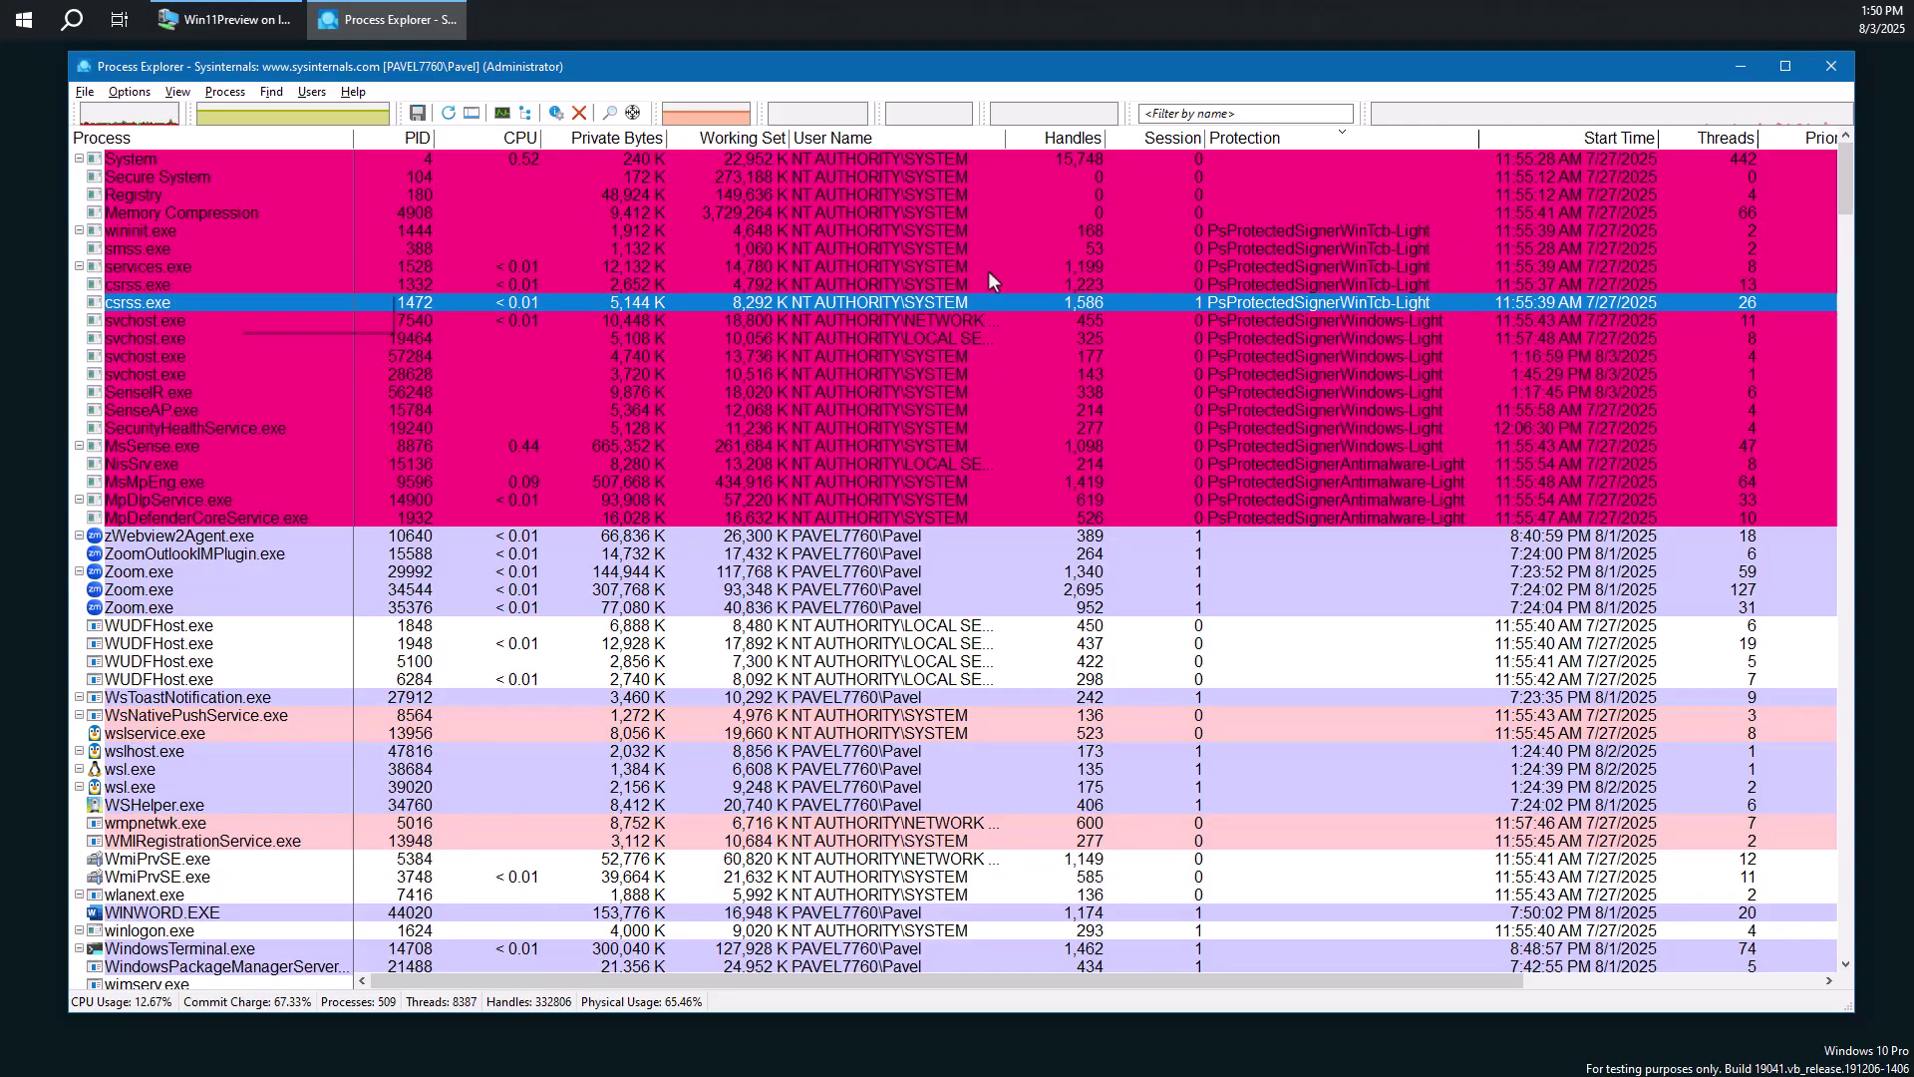
{"action": "left_click", "coordinate": [1325, 292]}
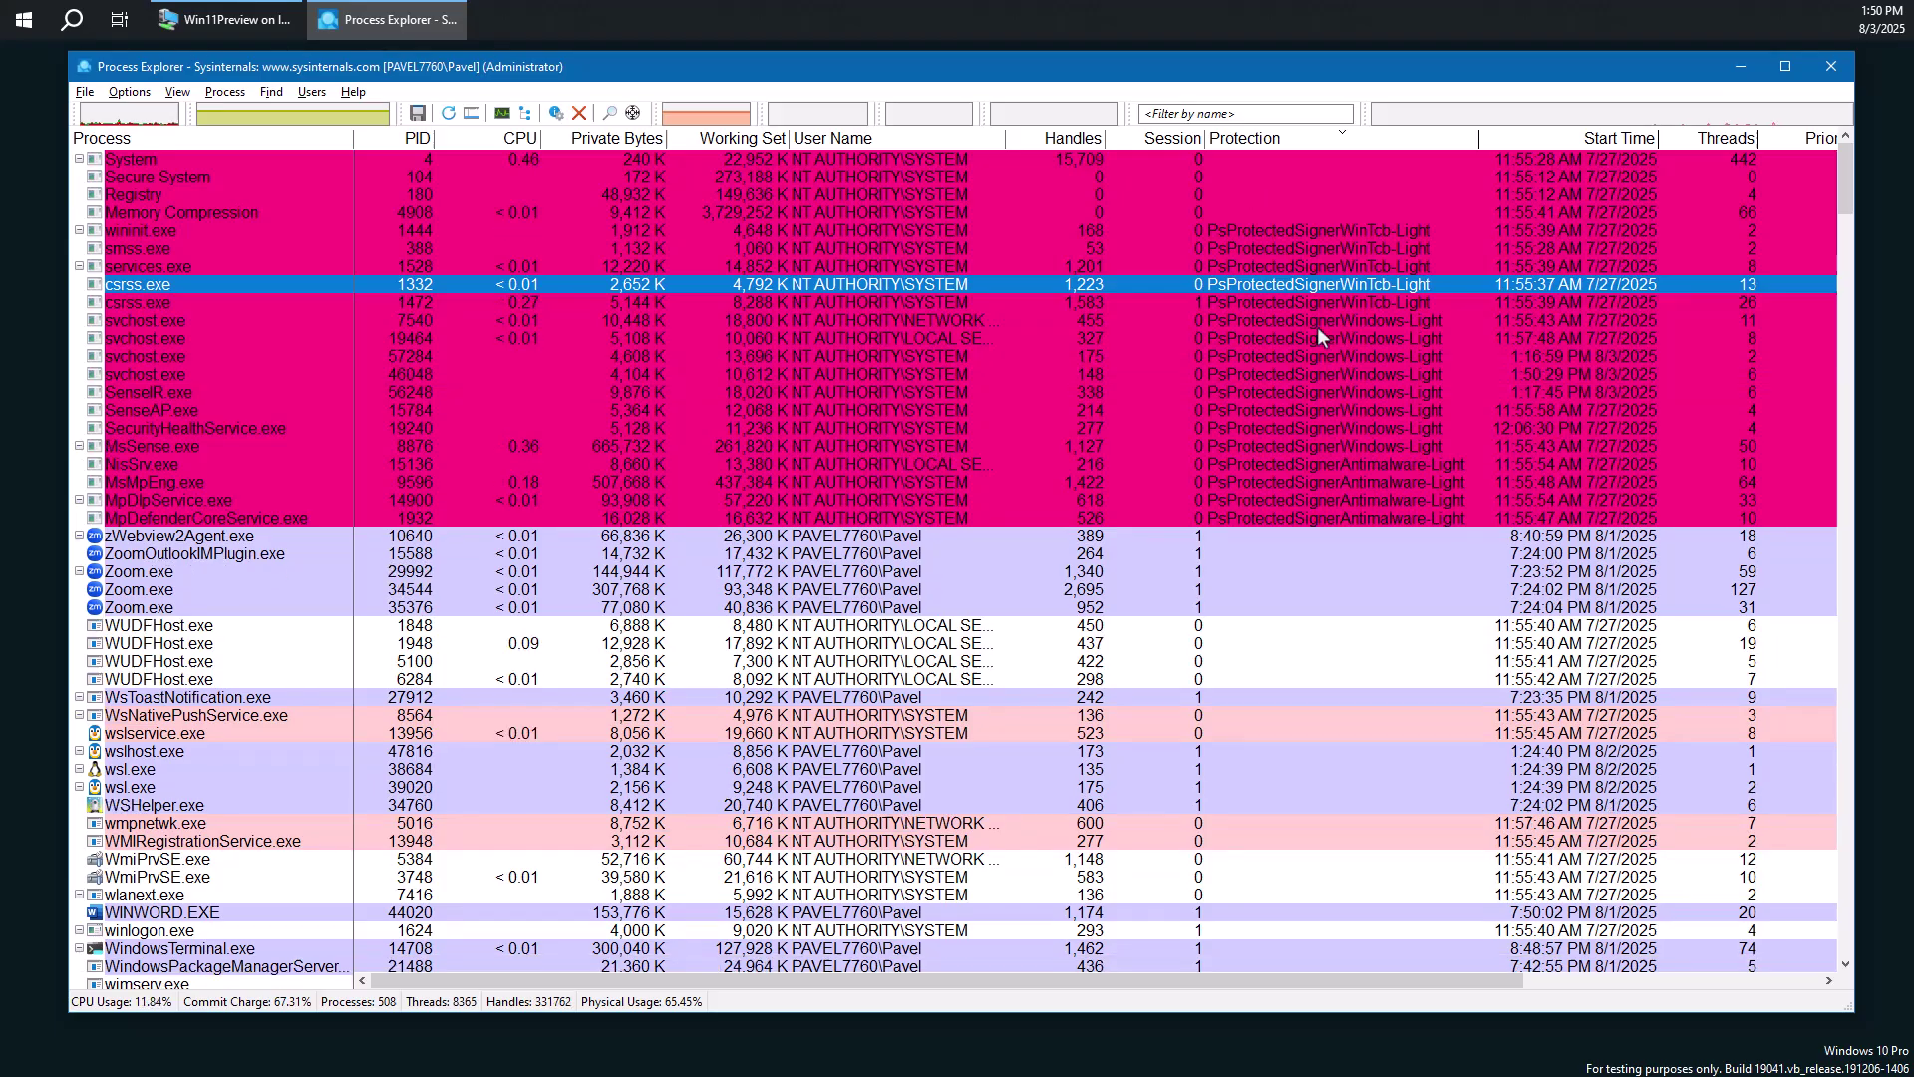
Select csrss.exe, svchost 7540 and 19464, SenseAP, SecurityHealthService, MsSense and NisSrv in turn.
{"action": "left_click", "coordinate": [1317, 305]}
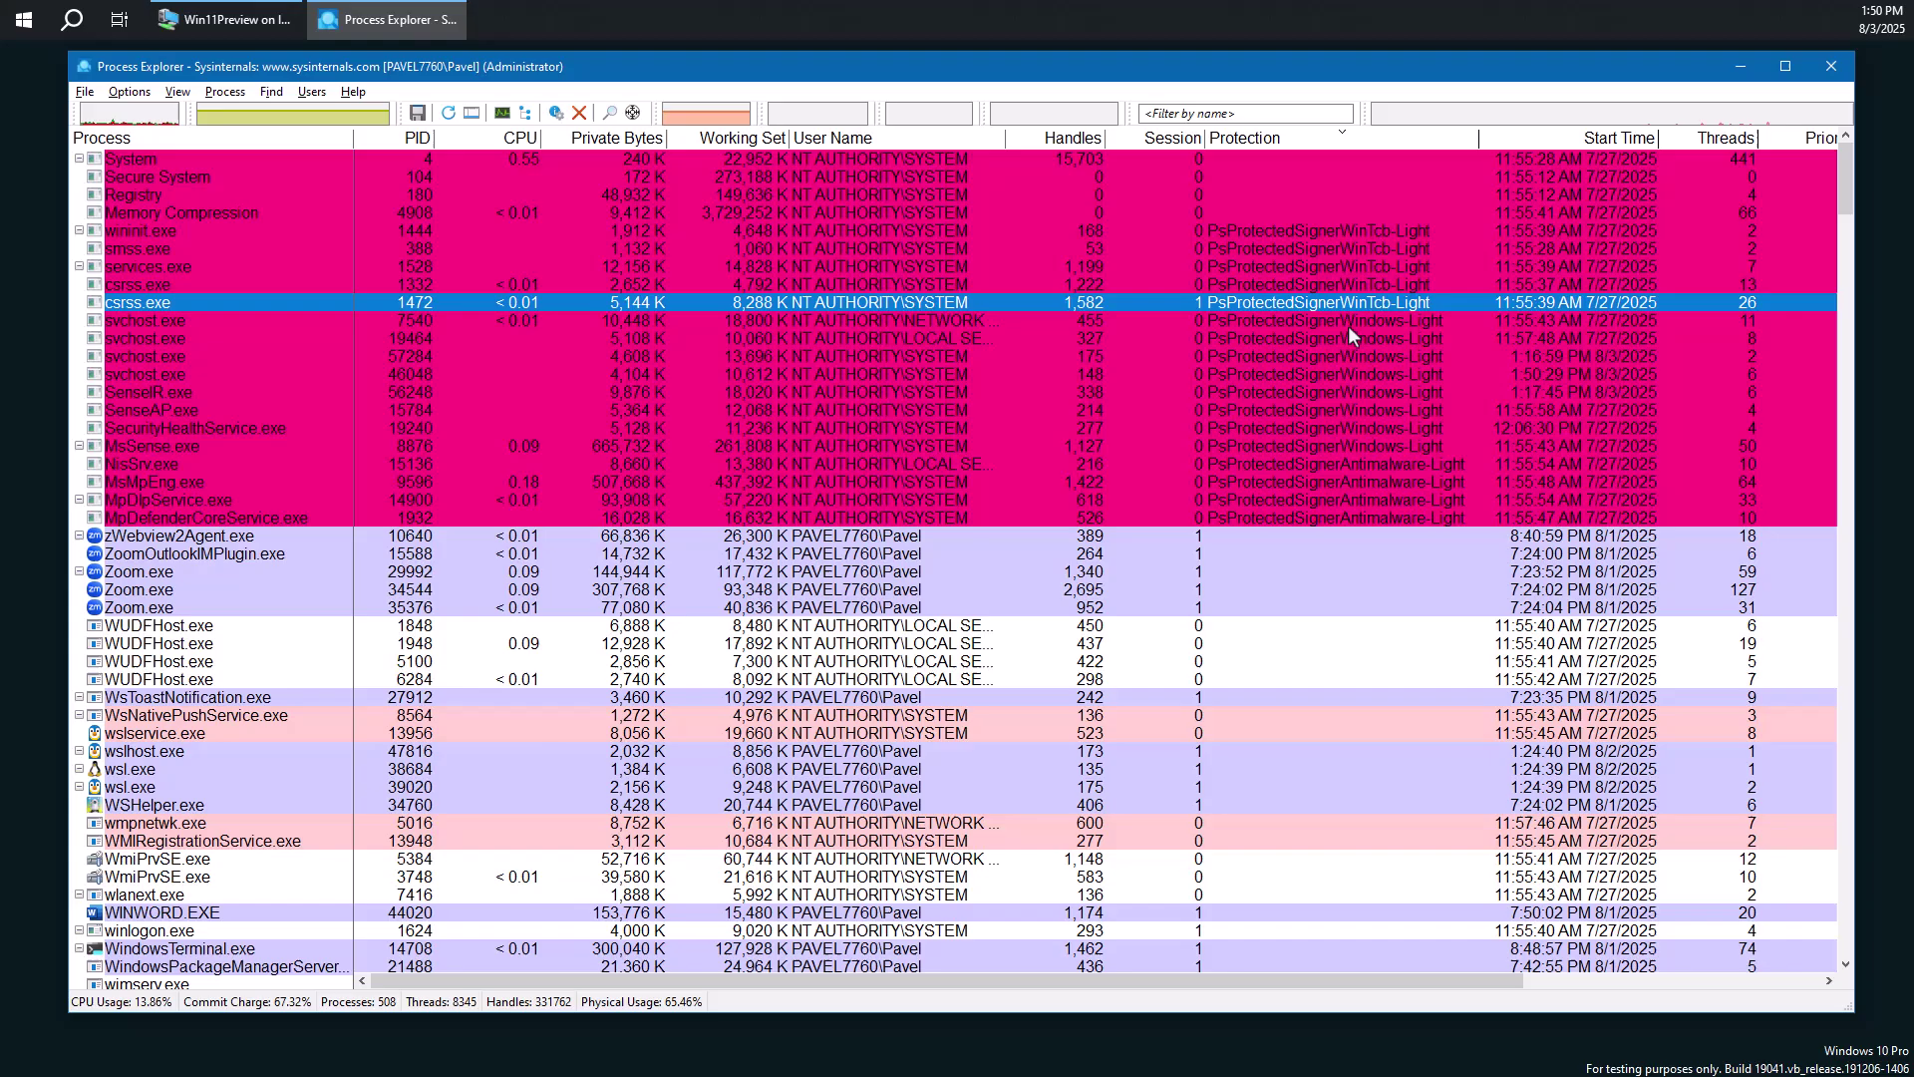
{"action": "left_click", "coordinate": [1349, 325]}
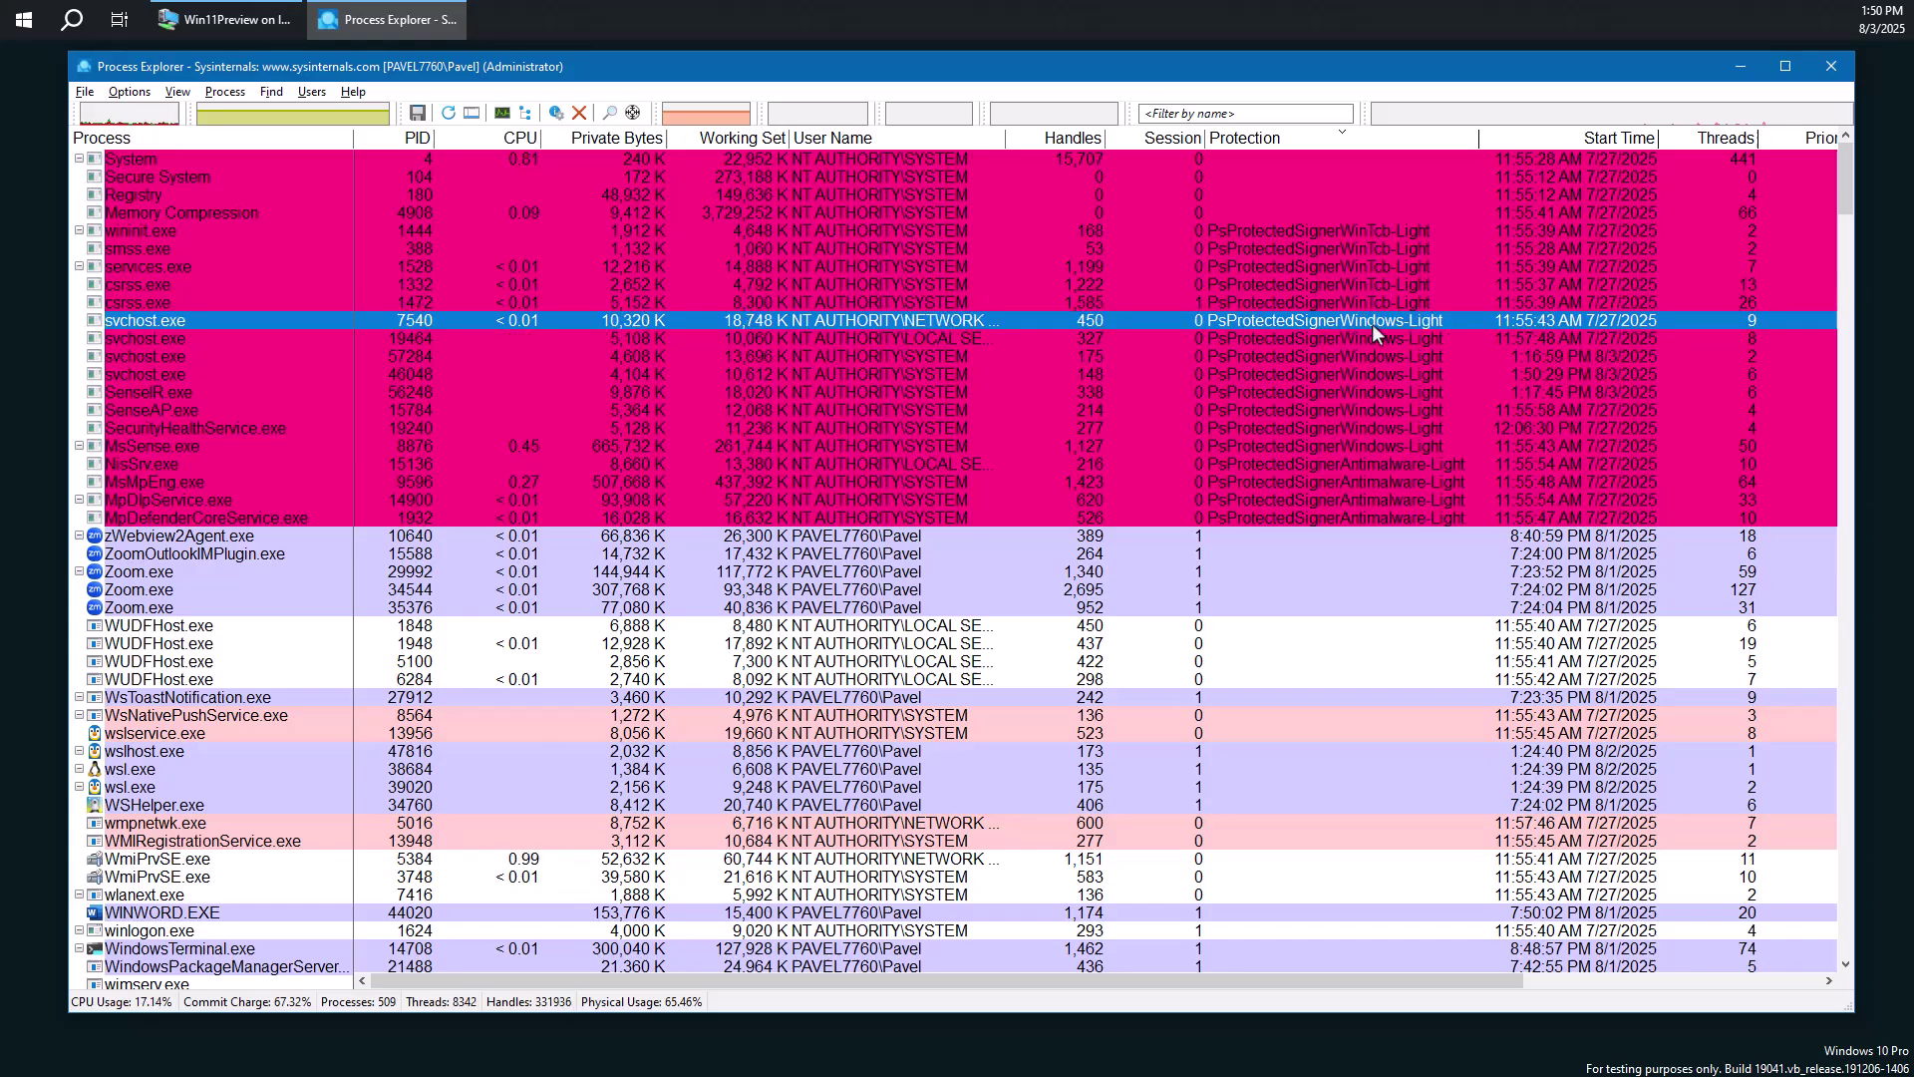
{"action": "left_click", "coordinate": [1307, 338]}
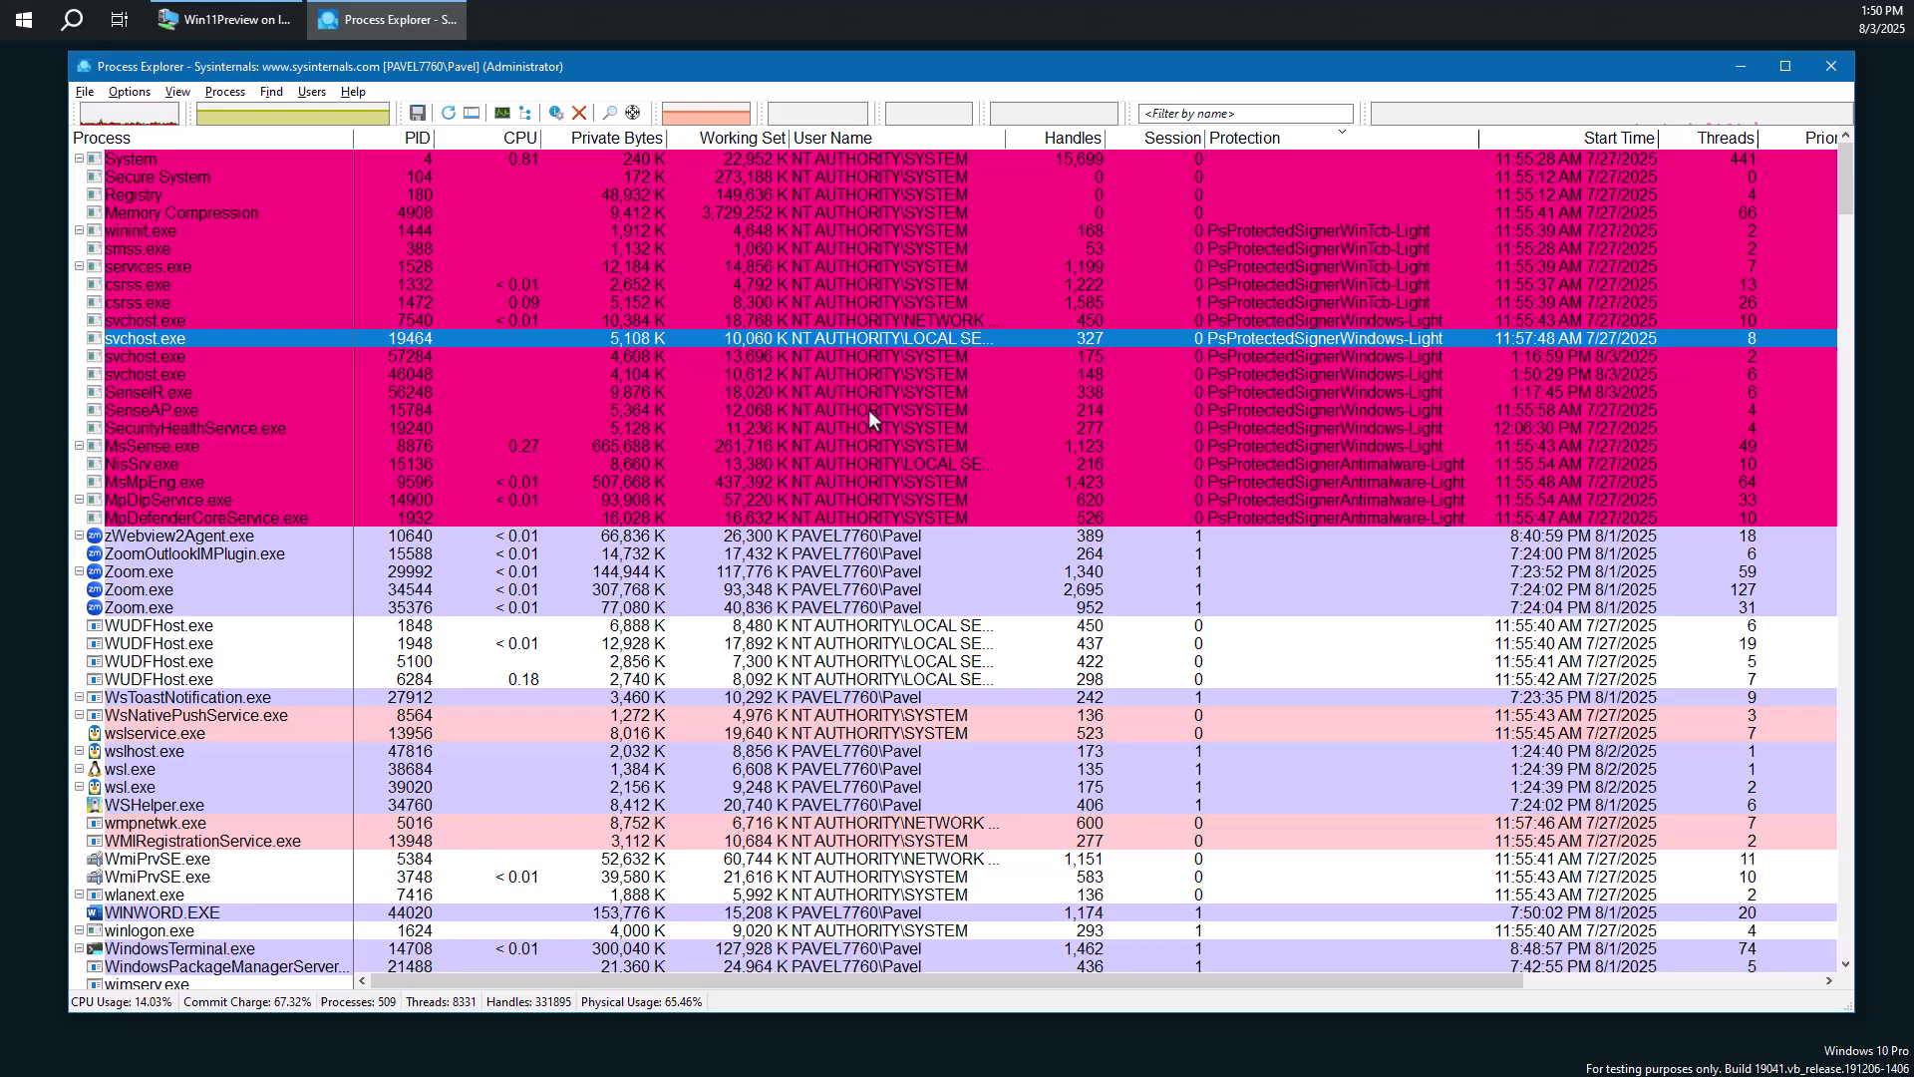
{"action": "left_click", "coordinate": [1254, 407]}
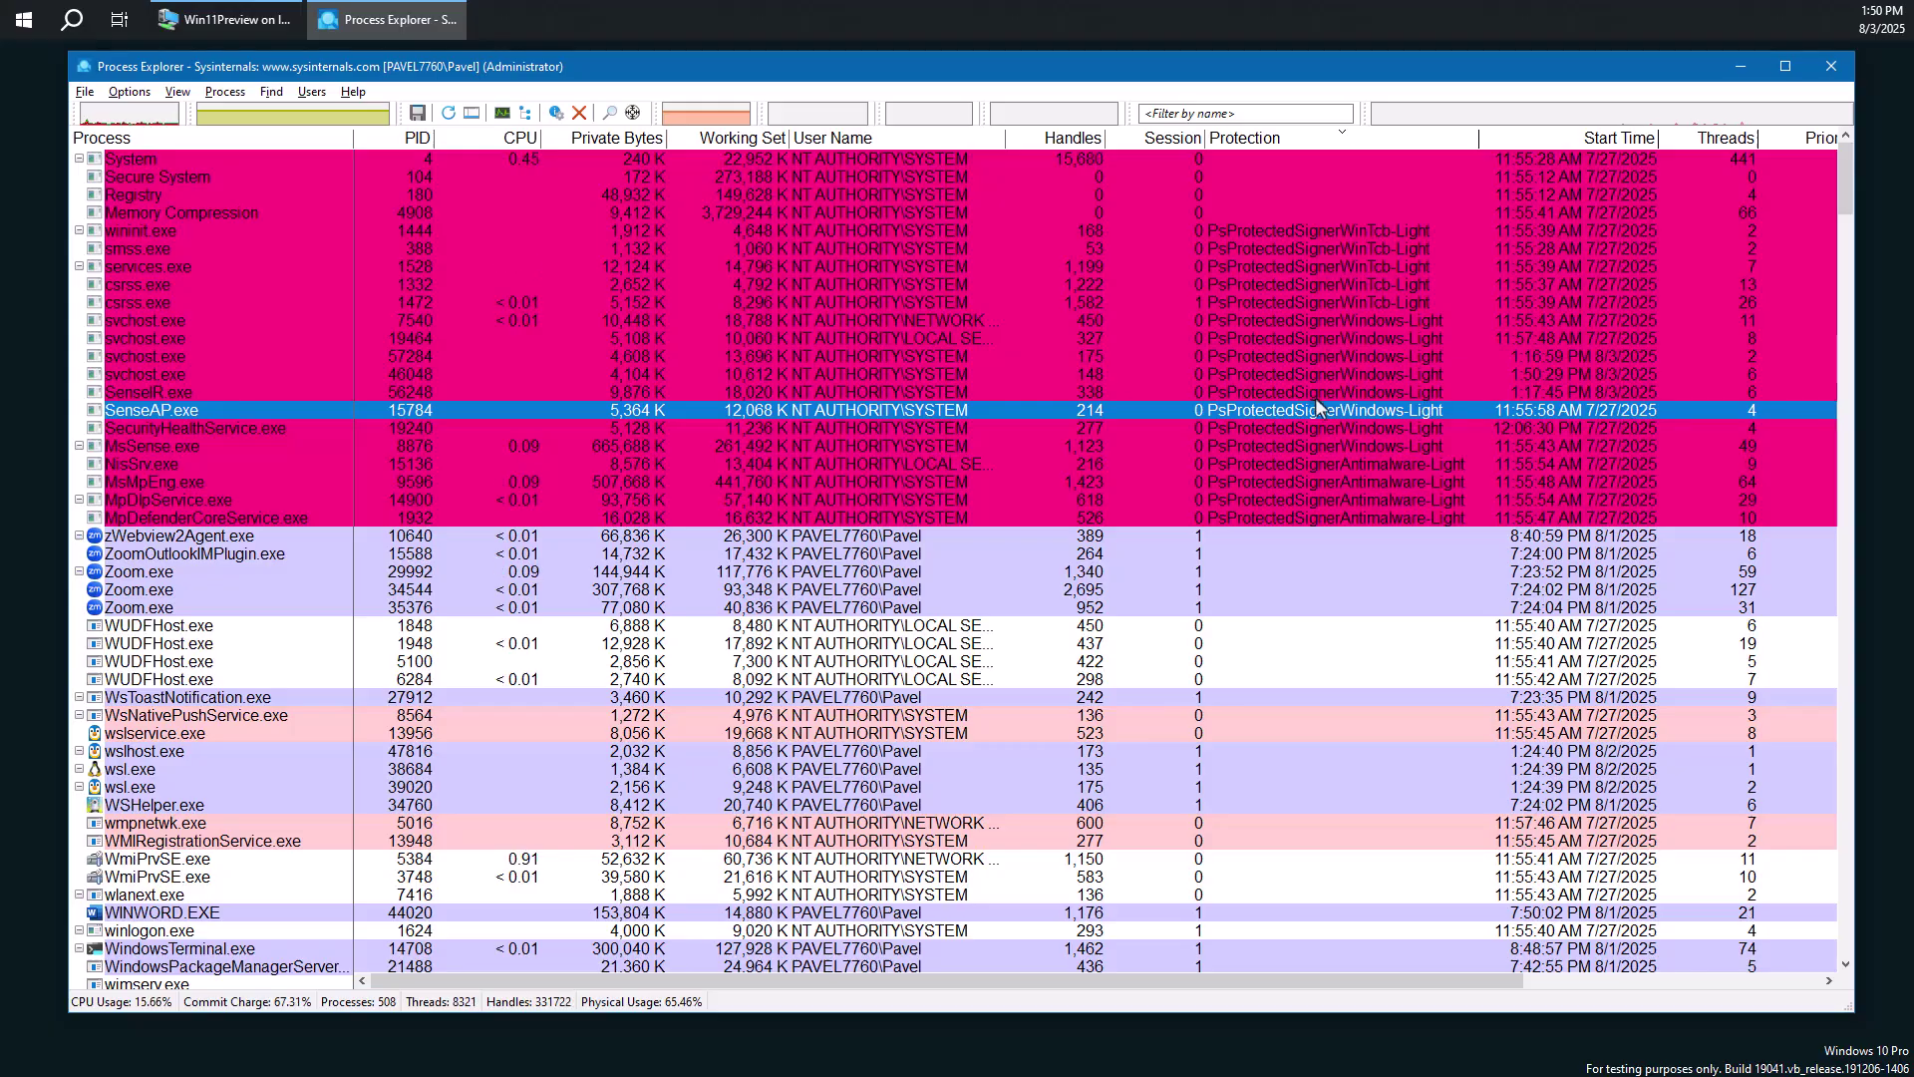
{"action": "left_click", "coordinate": [1300, 427]}
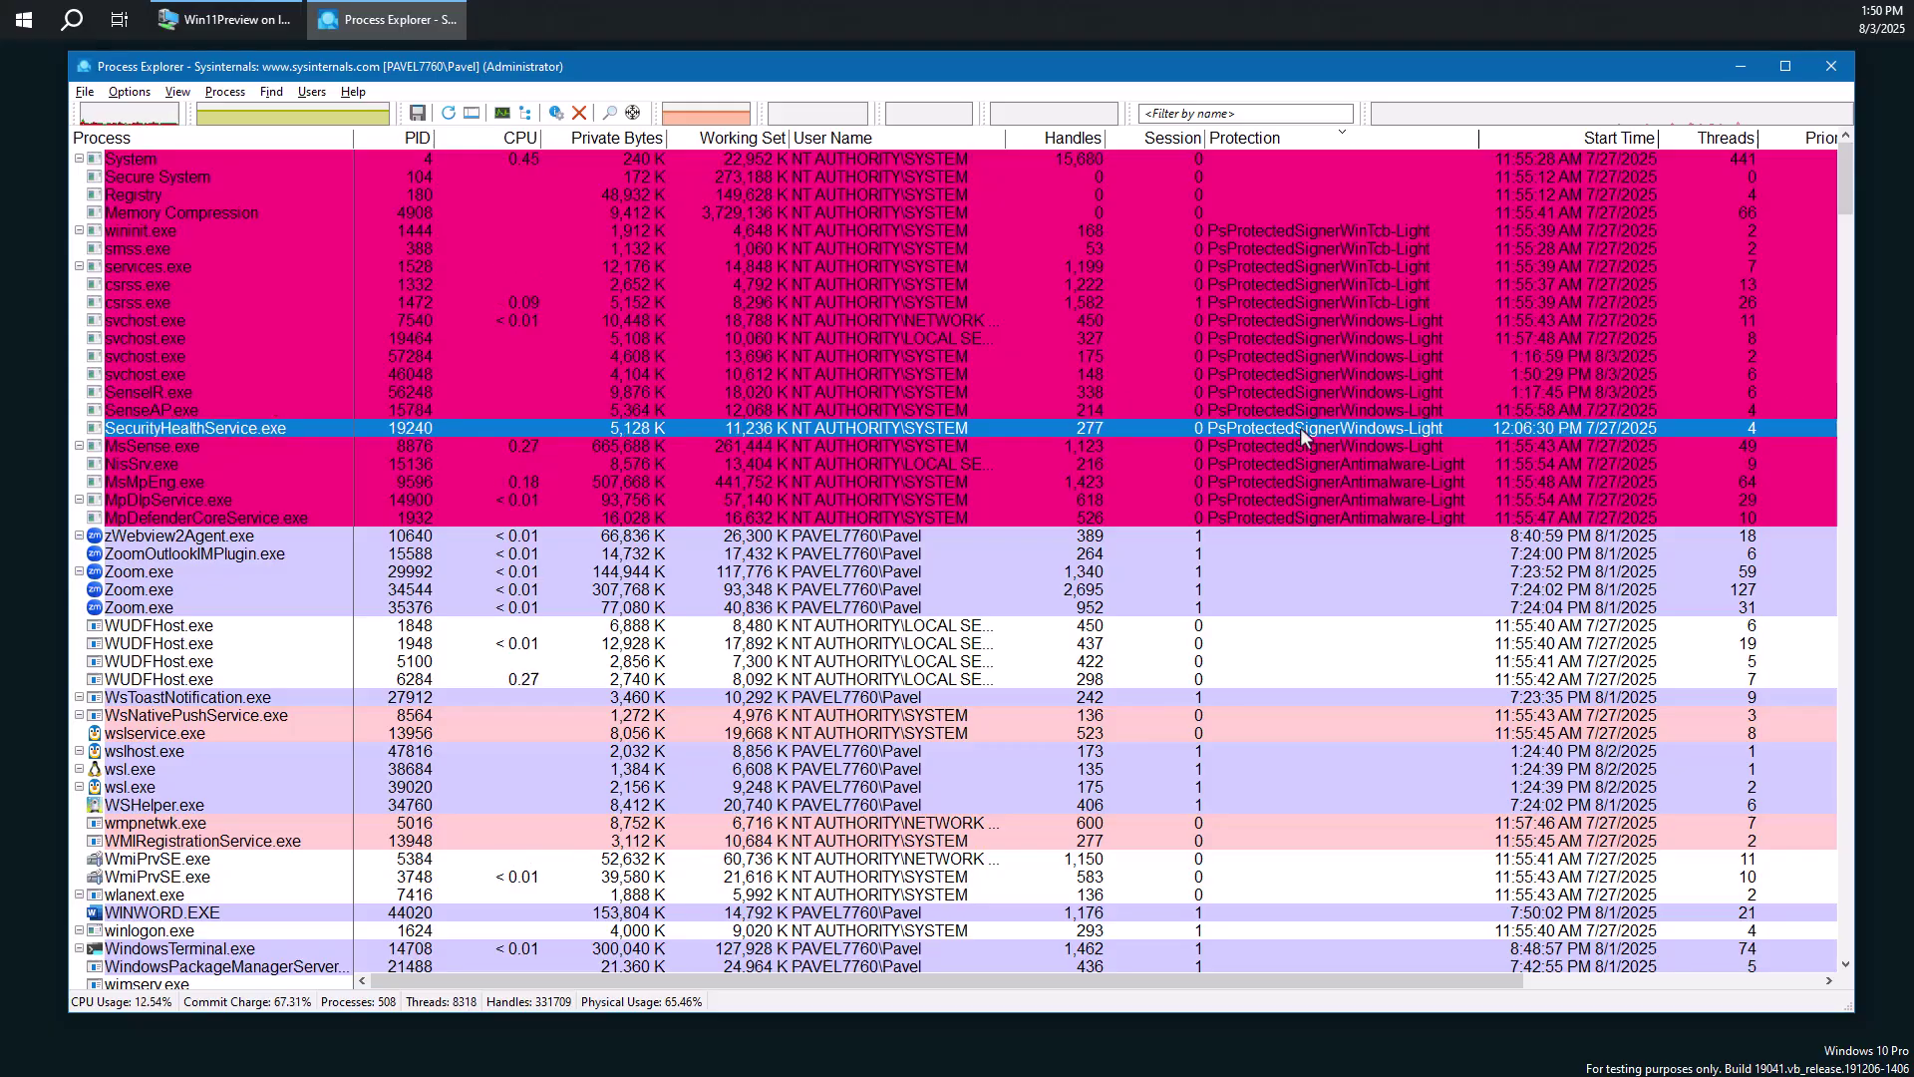
{"action": "left_click", "coordinate": [1302, 454]}
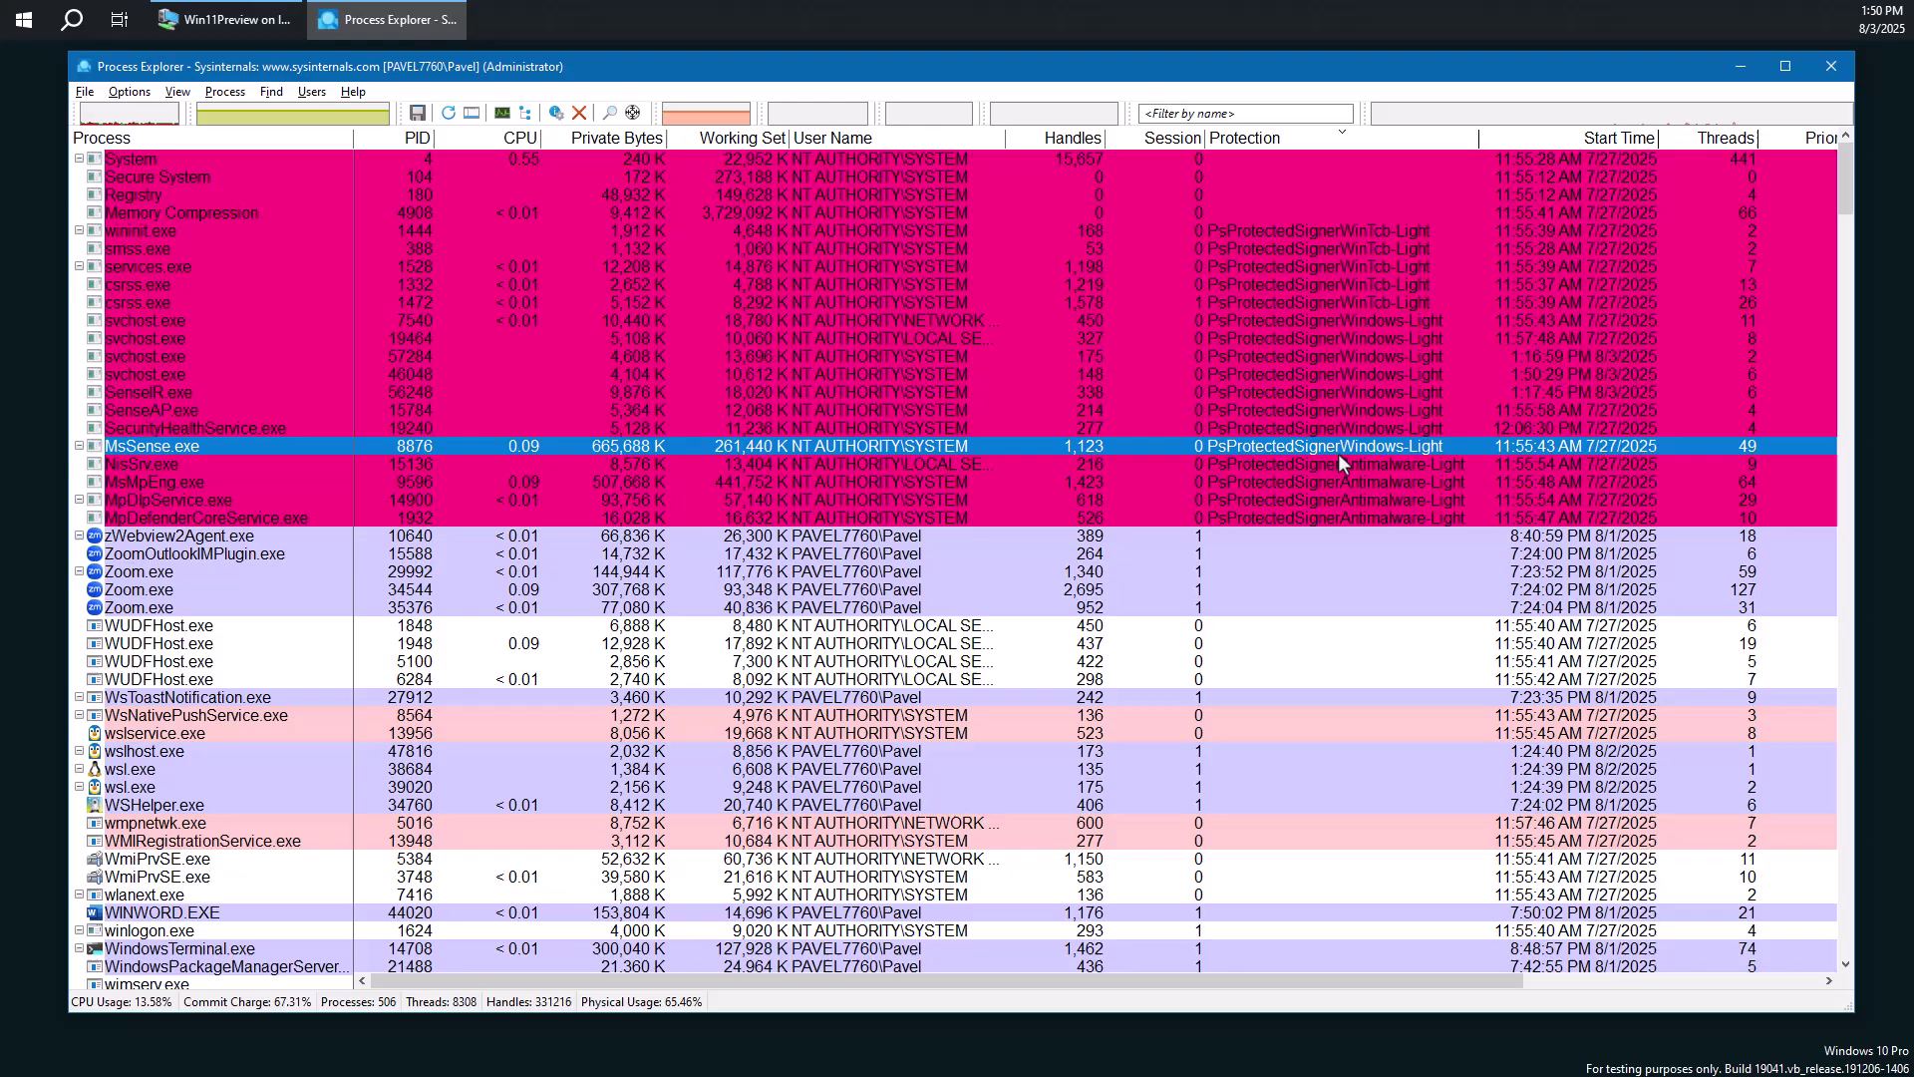
{"action": "mouse_move", "coordinate": [186, 448]}
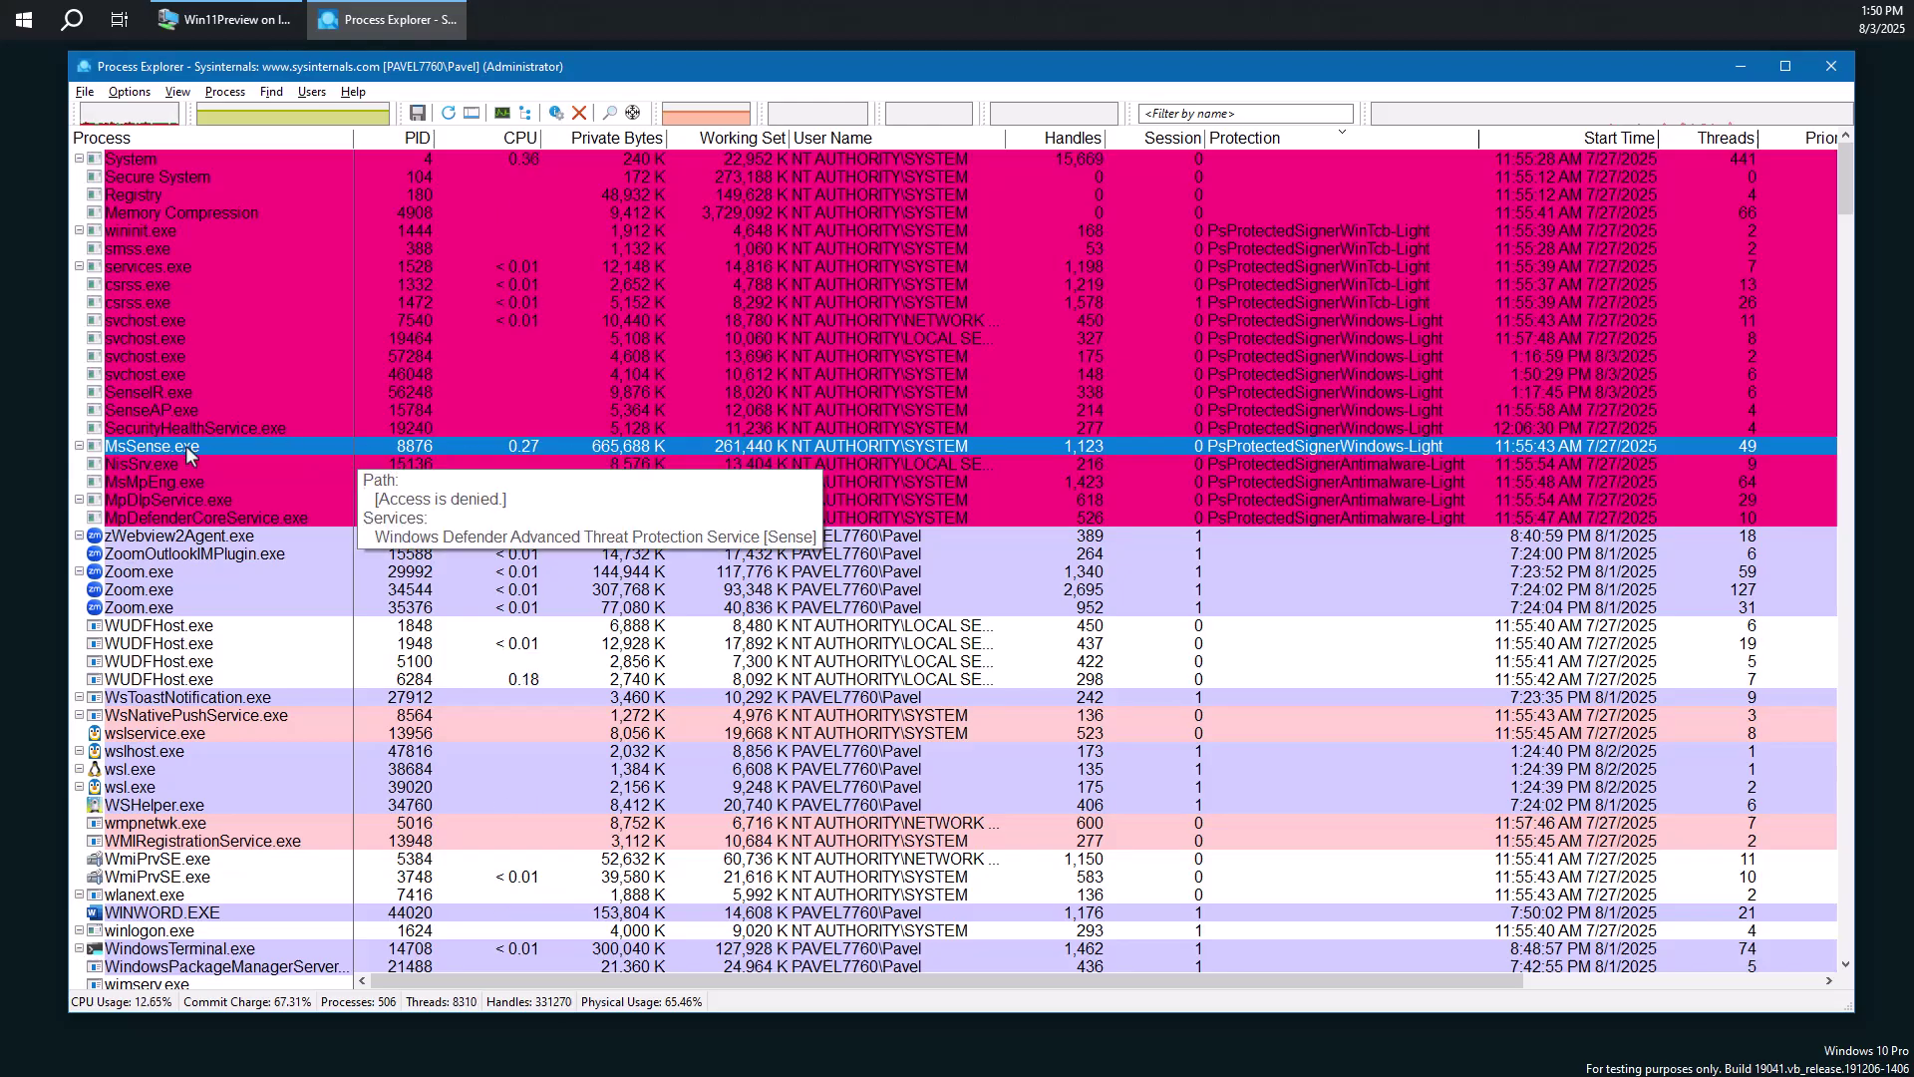
{"action": "left_click", "coordinate": [1316, 464]}
Step through MsMpEng, SecurityHealthService and MpDlpService, then show NisSrv's threads in the lower pane.
{"action": "scroll", "coordinate": [1295, 429], "scroll_direction": "down", "scroll_amount": 2}
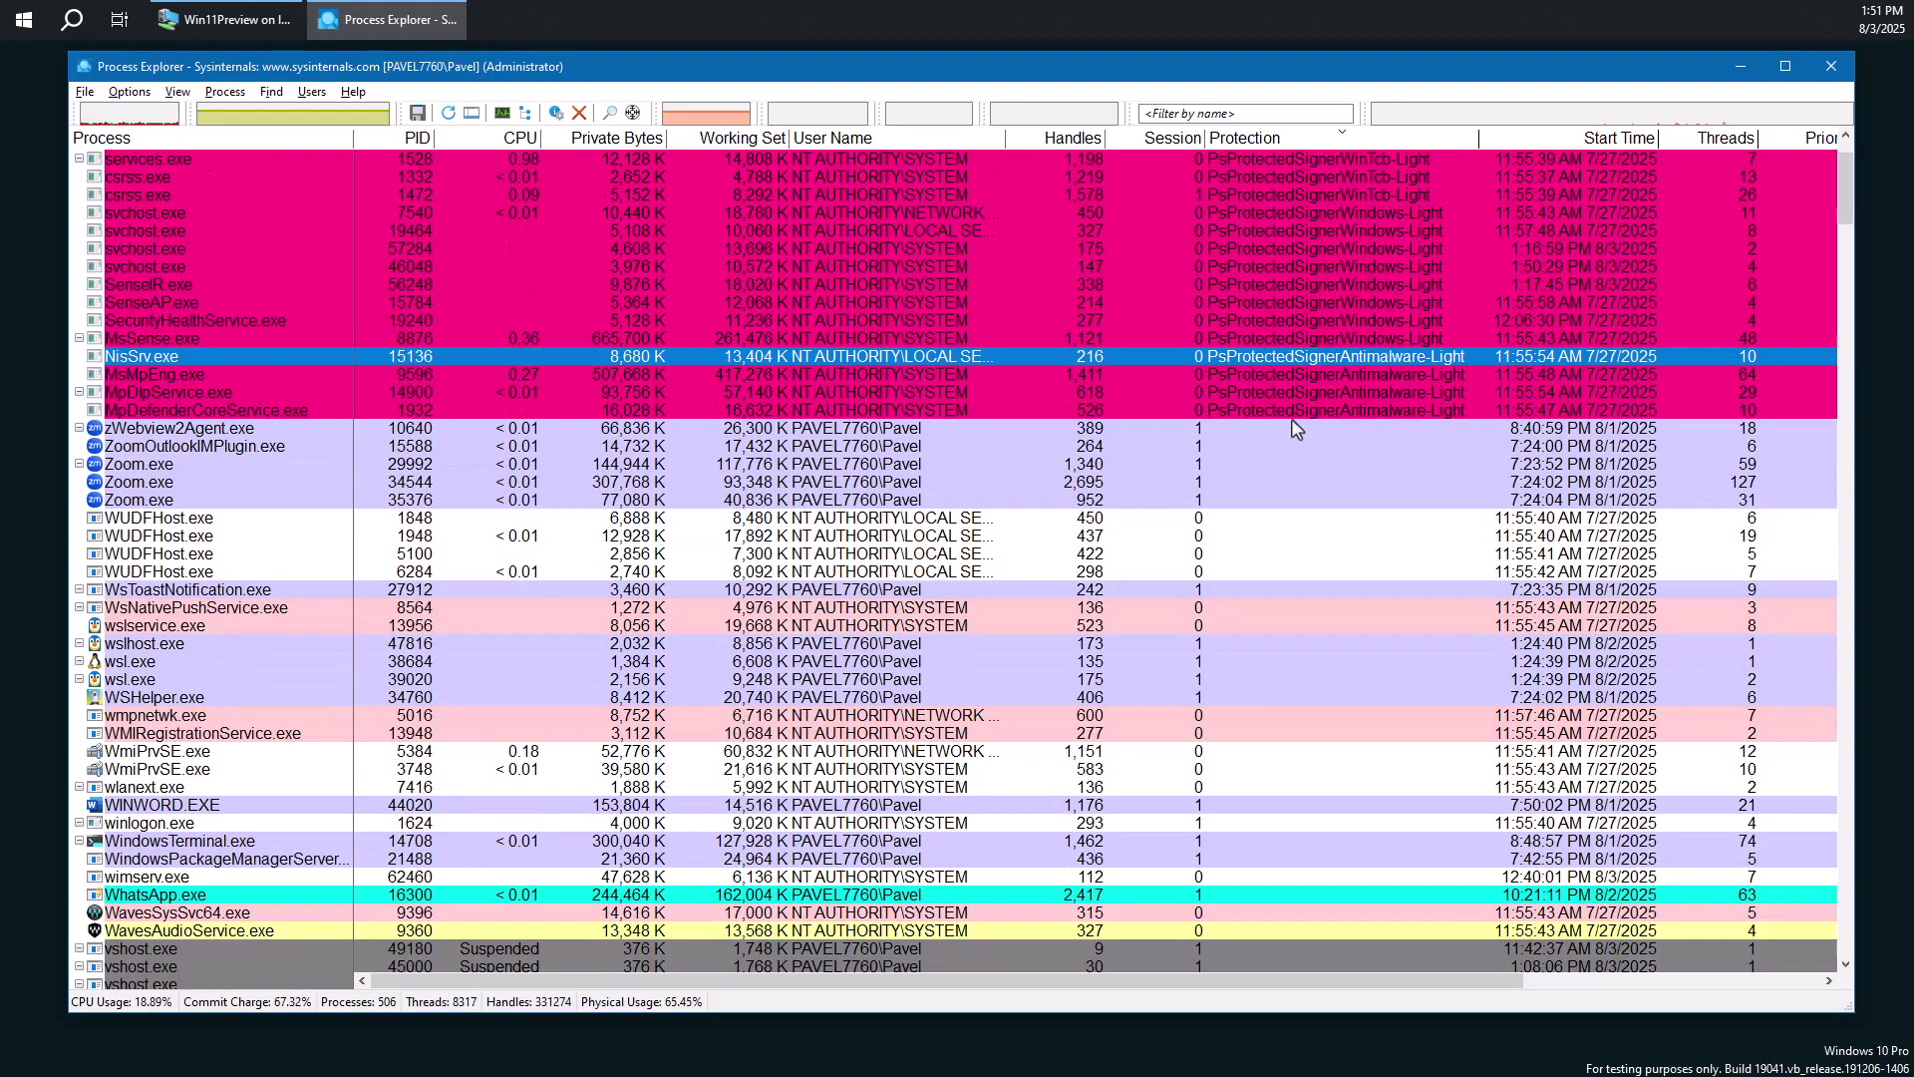
{"action": "left_click", "coordinate": [179, 379]}
{"action": "left_click", "coordinate": [1373, 321]}
{"action": "left_click", "coordinate": [1401, 375]}
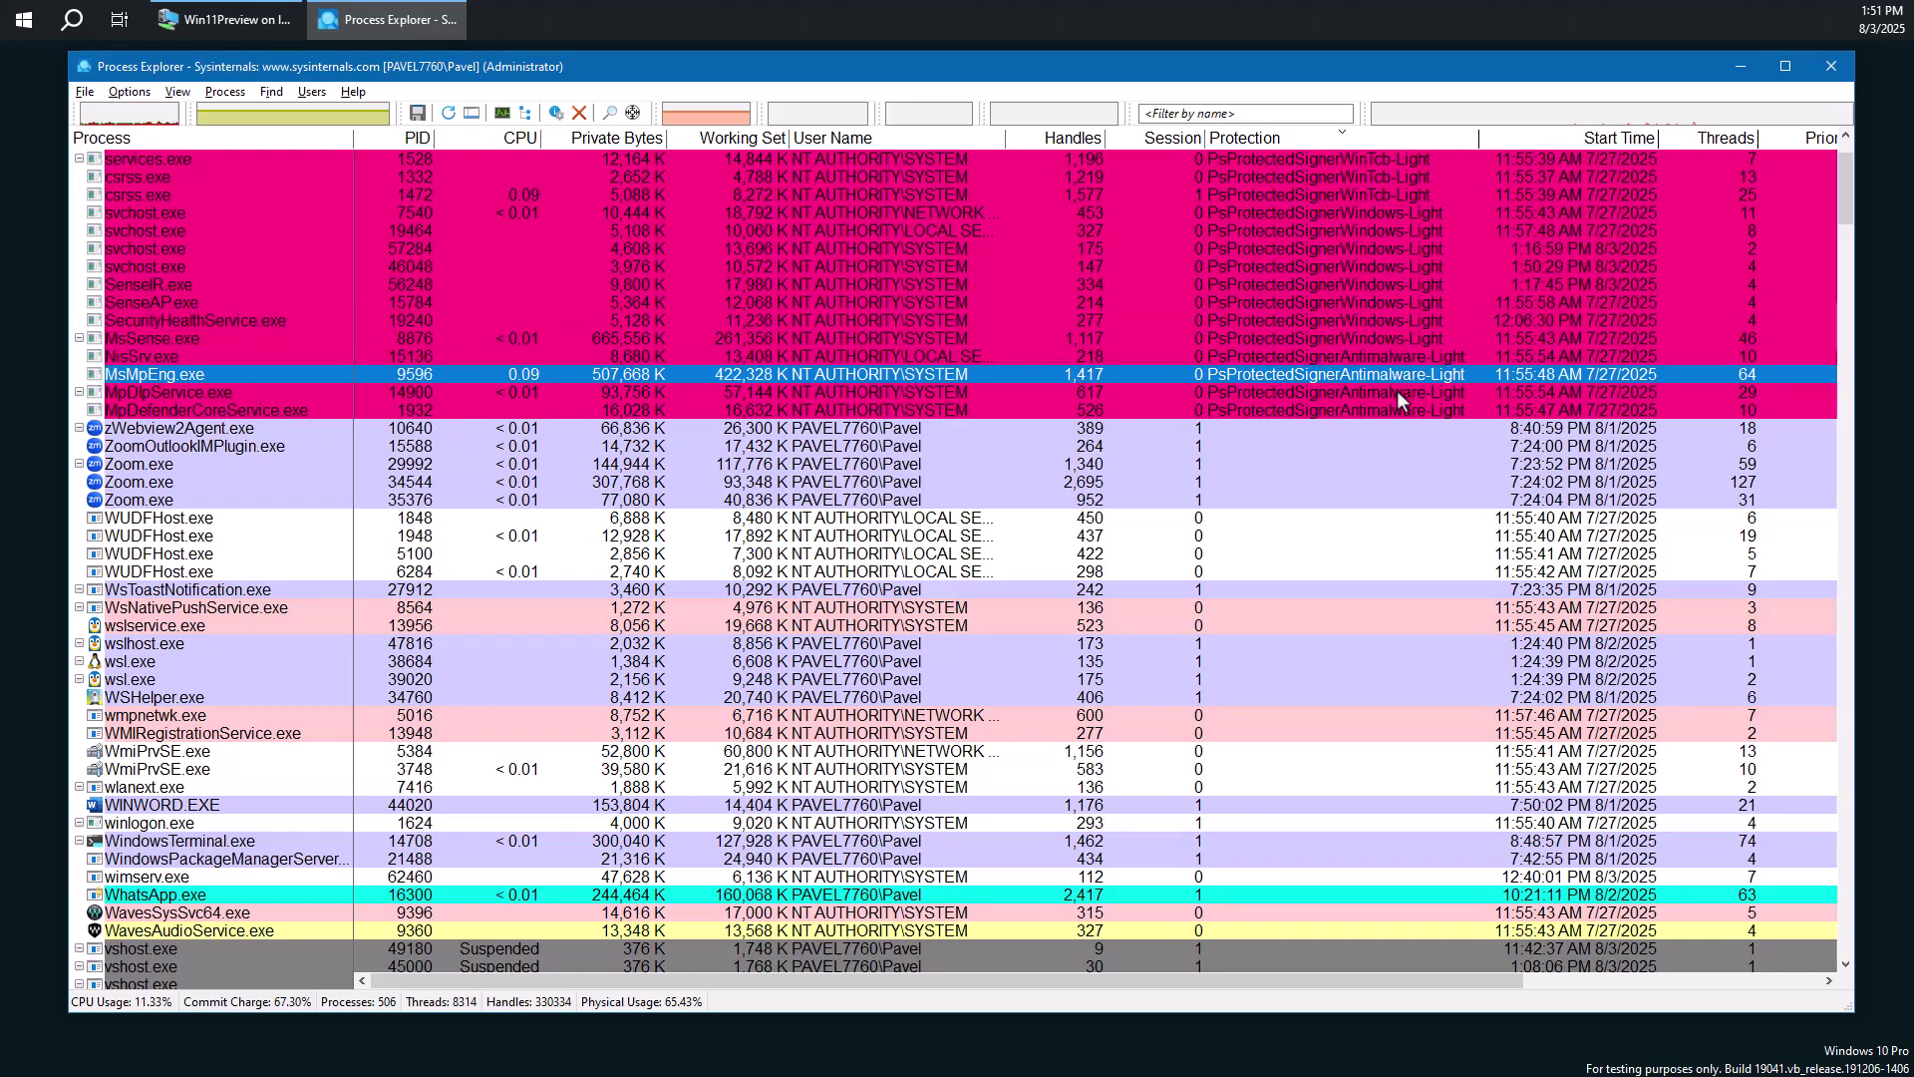
{"action": "key", "text": "Down"}
{"action": "key", "text": "Down"}
{"action": "key", "text": "Up"}
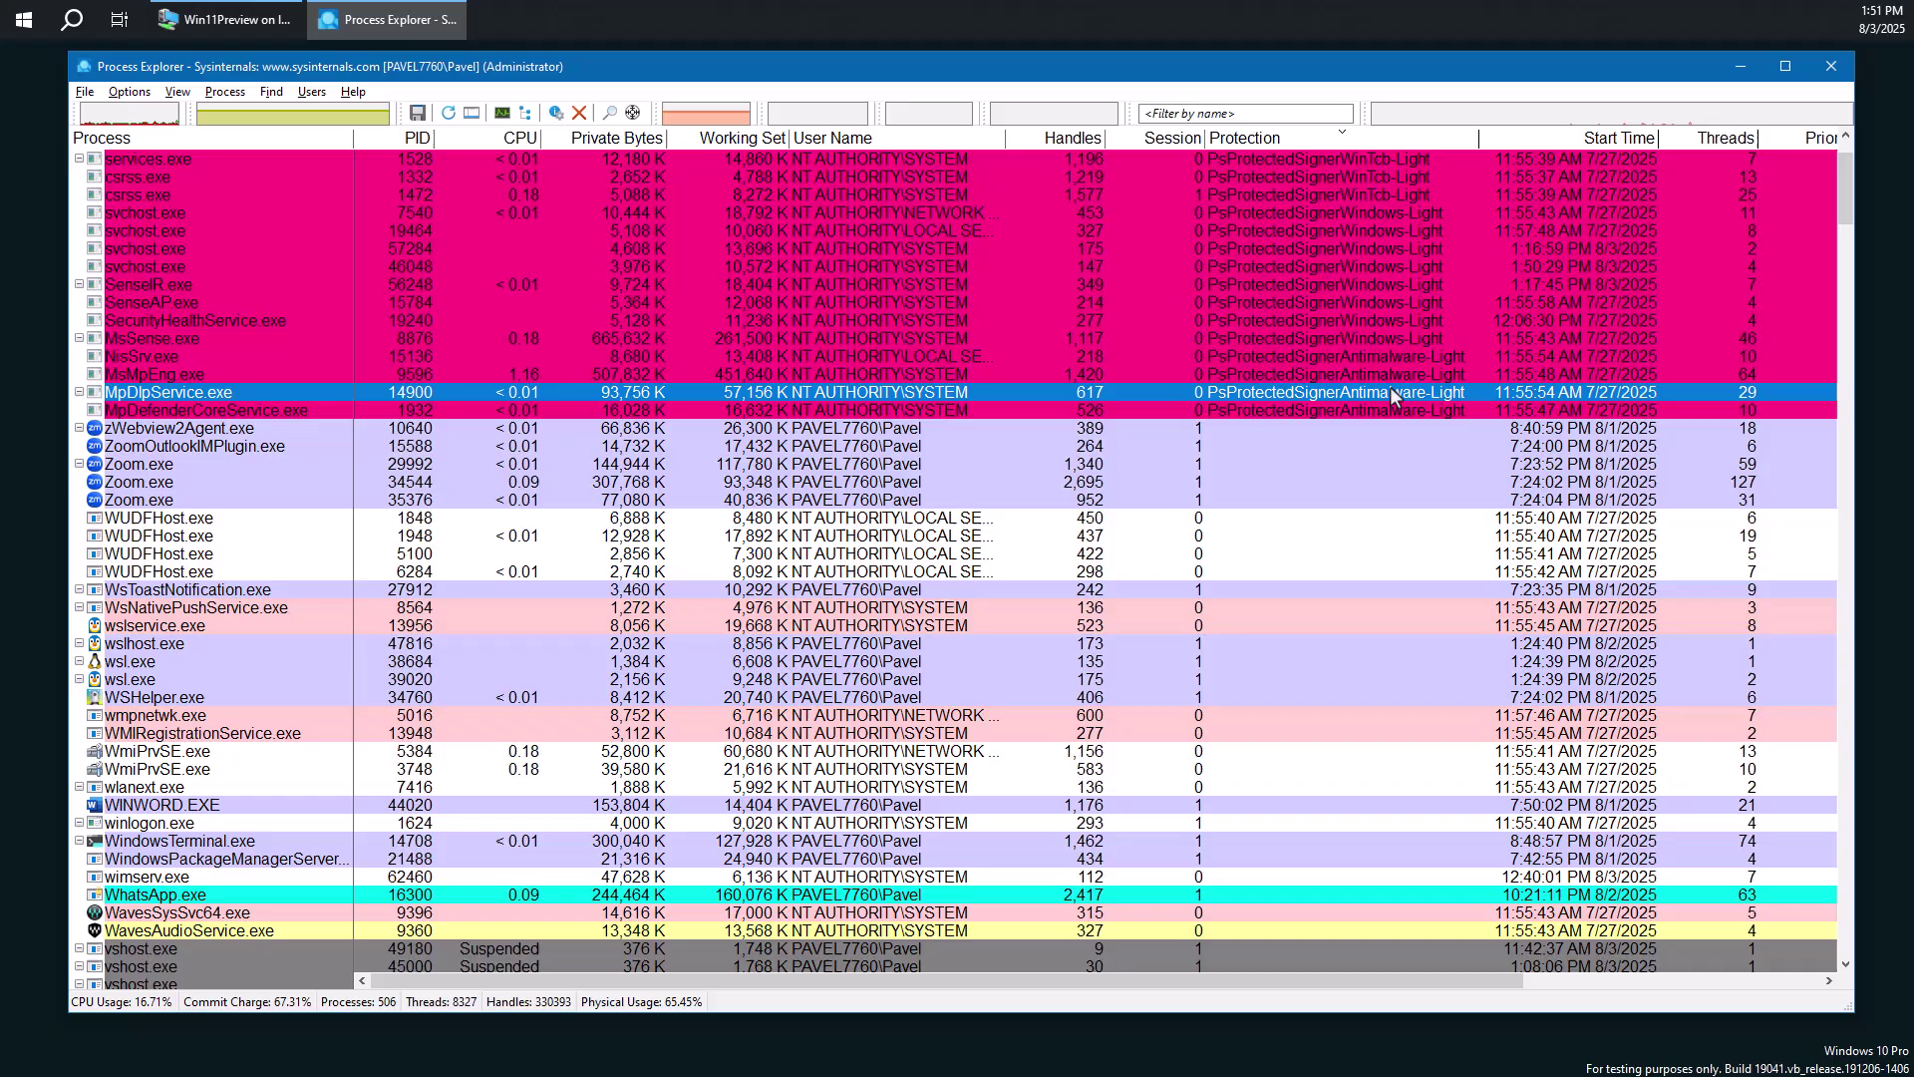
{"action": "left_click", "coordinate": [1330, 356]}
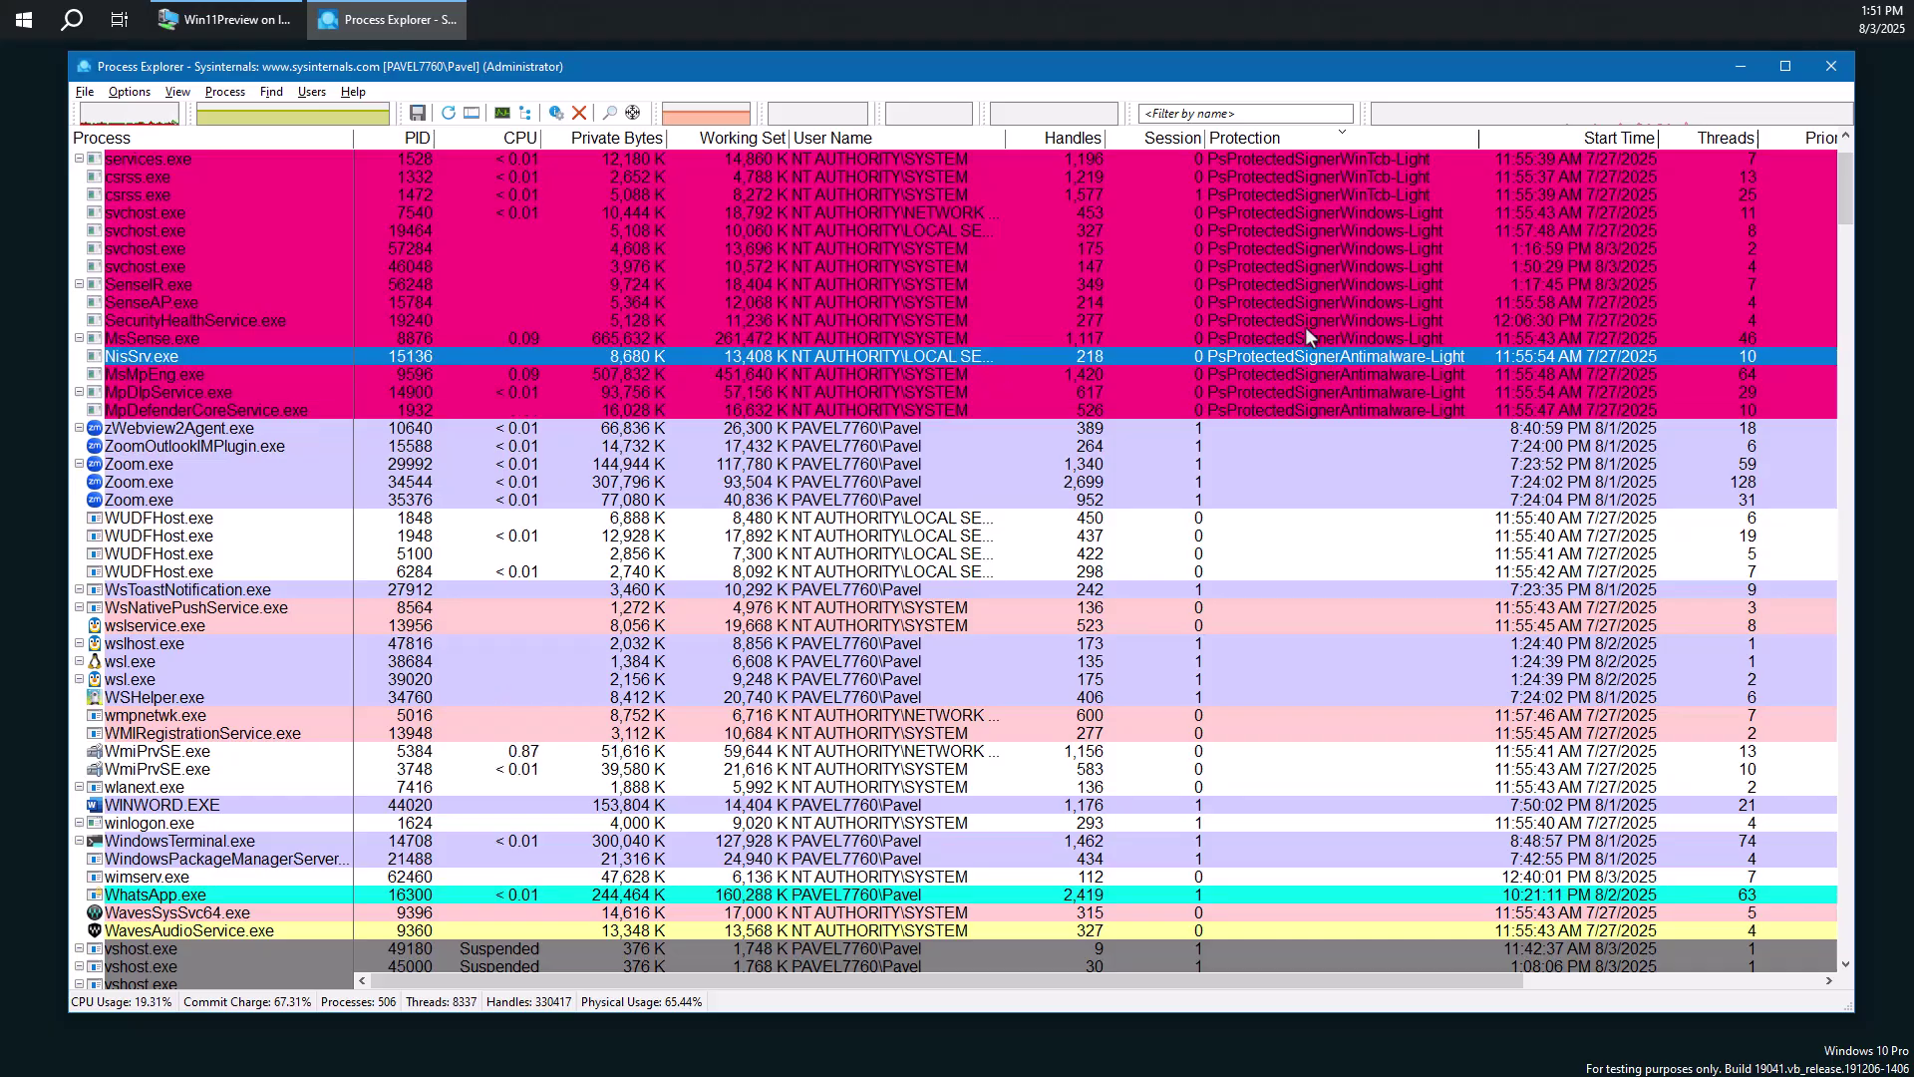
{"action": "left_click", "coordinate": [473, 112]}
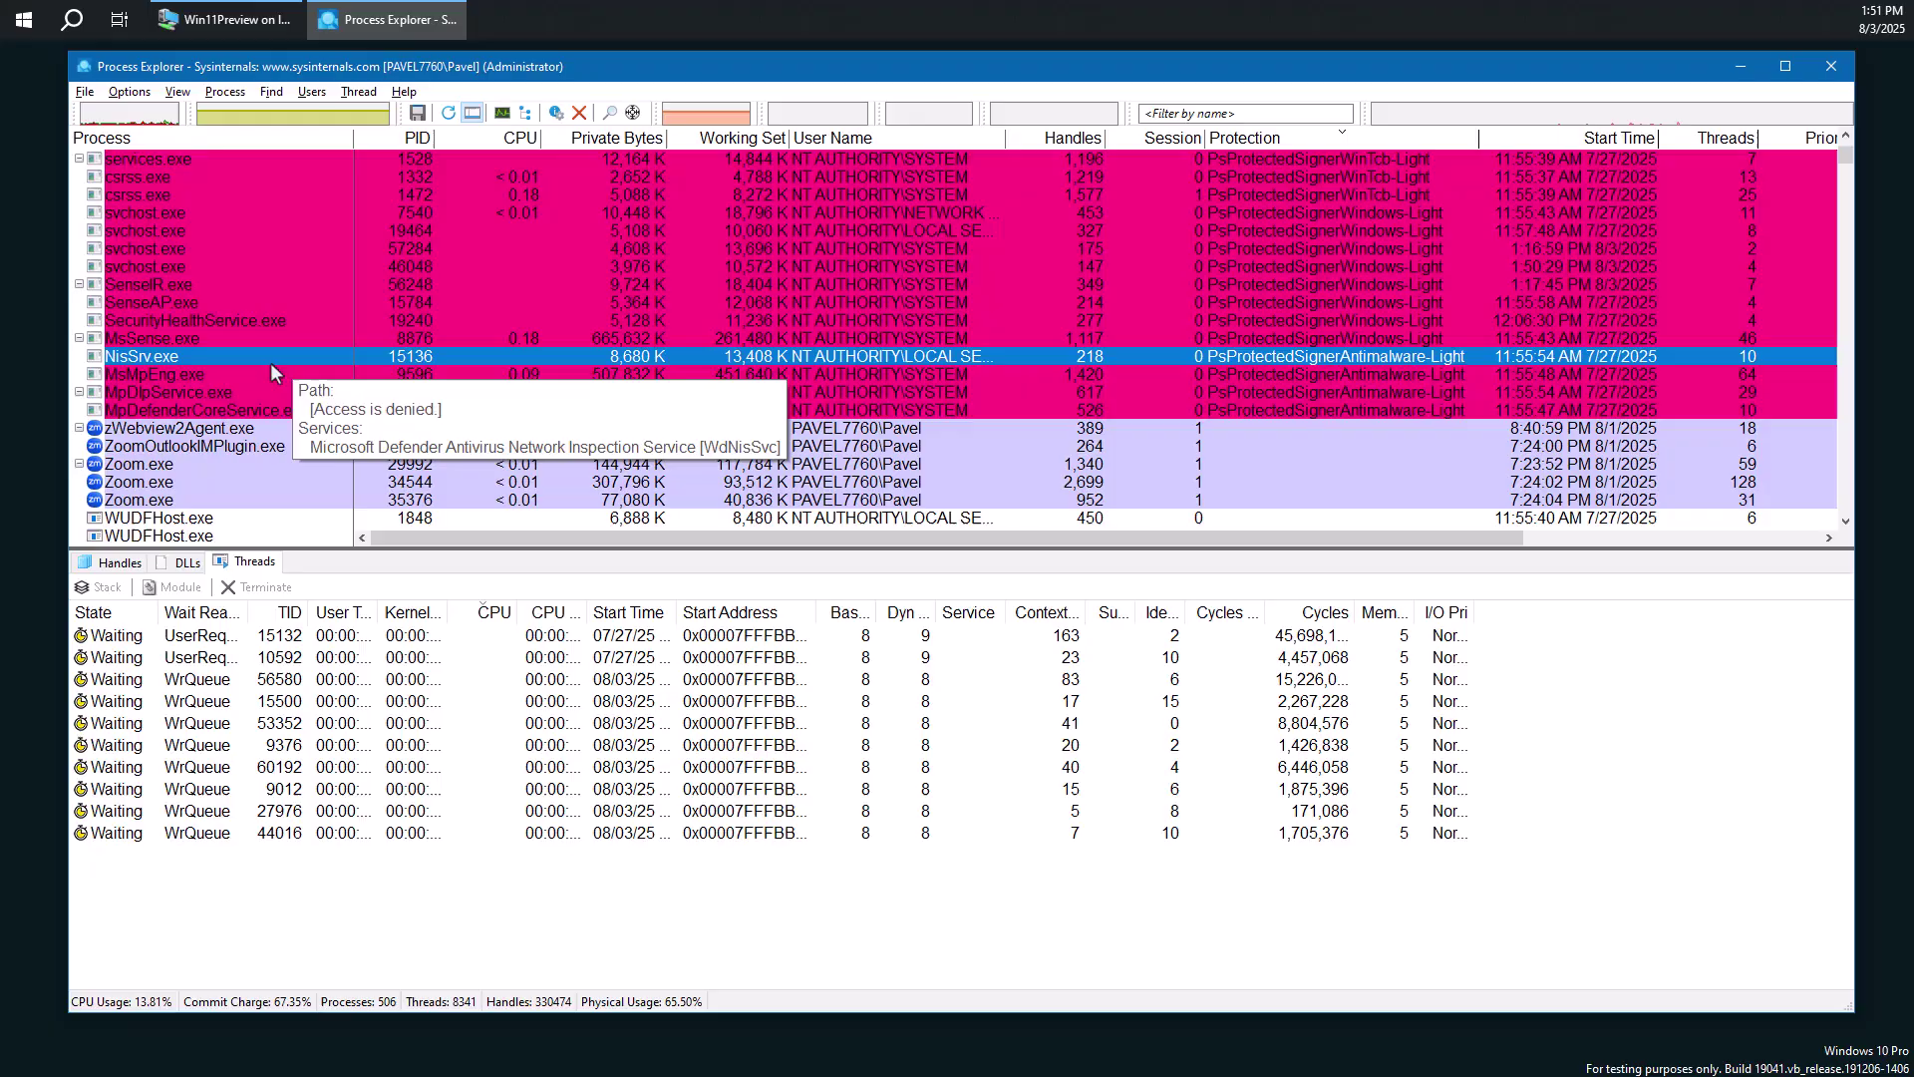
Switch the lower pane to DLLs and view the modules of MsSense.exe, then SenseIR.exe.
{"action": "left_click", "coordinate": [182, 562]}
{"action": "scroll", "coordinate": [423, 691], "scroll_direction": "down", "scroll_amount": 6}
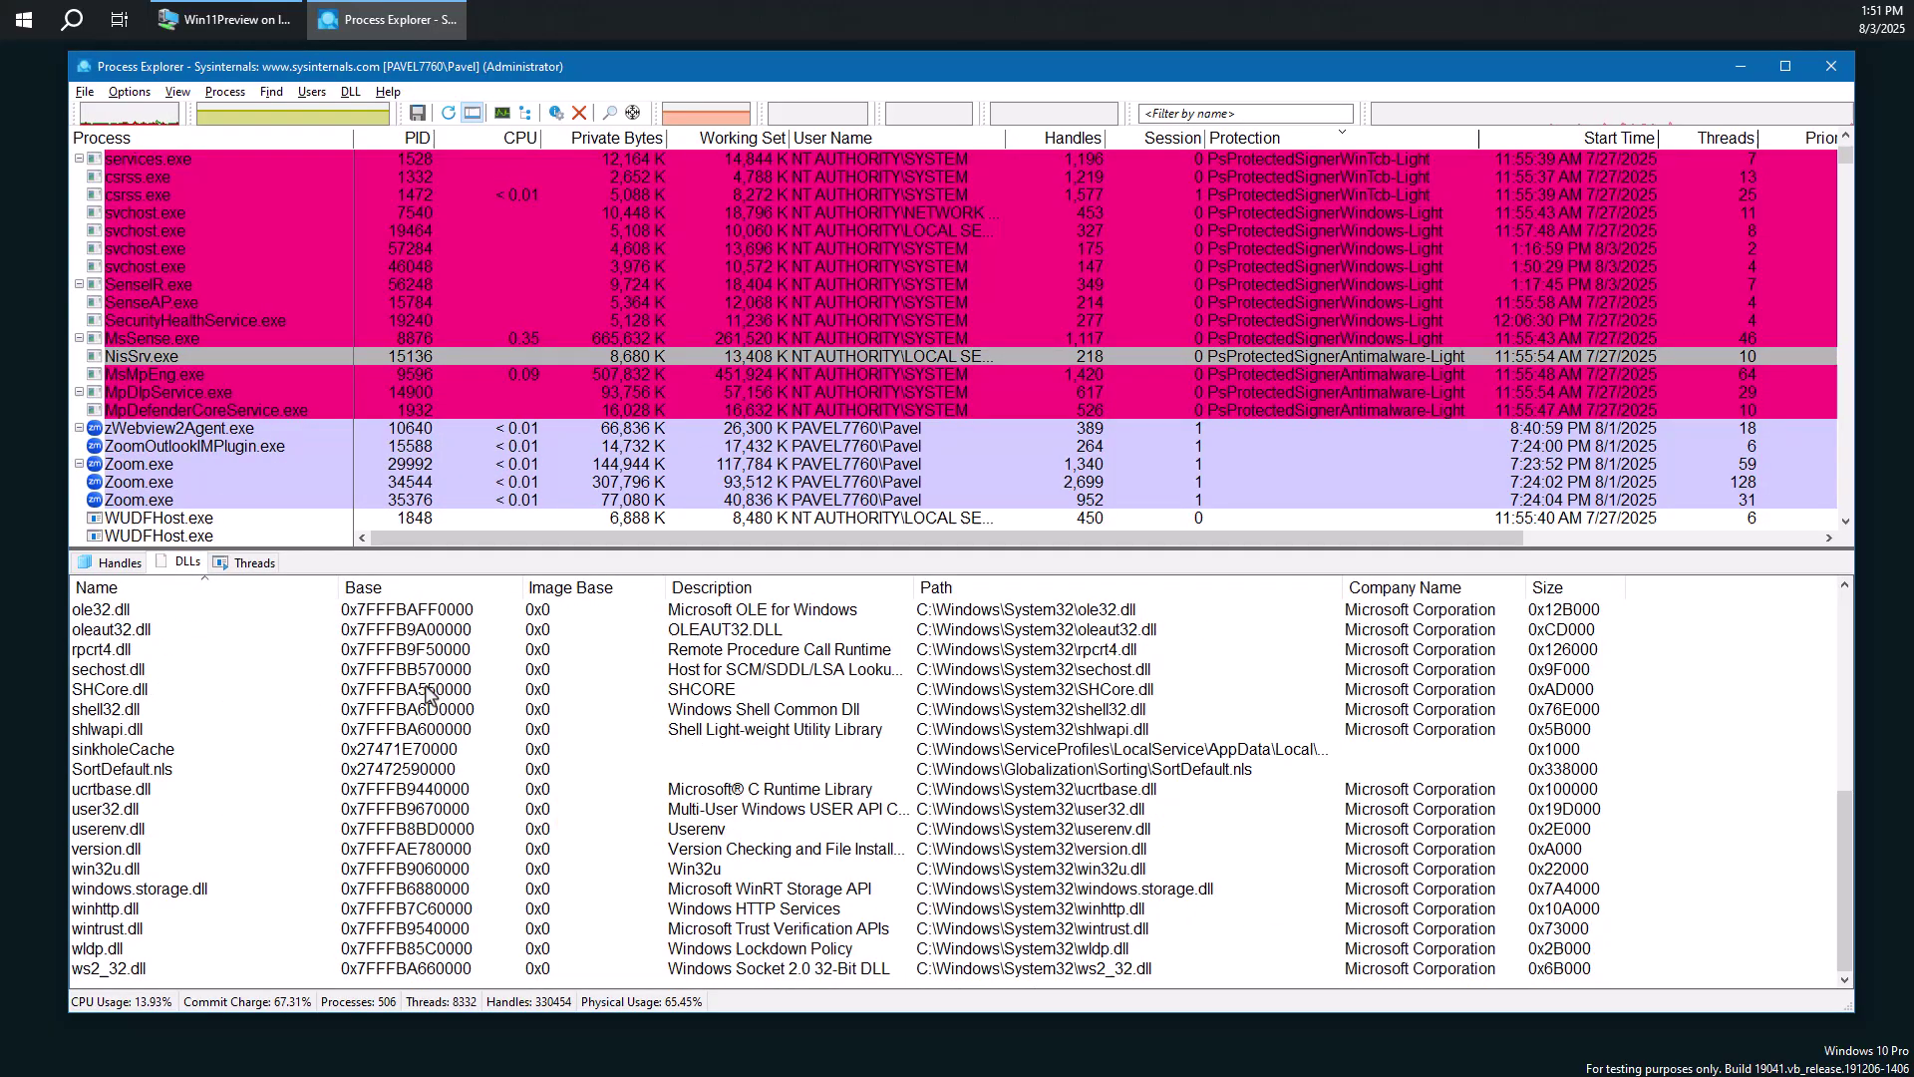
{"action": "scroll", "coordinate": [424, 691], "scroll_direction": "up", "scroll_amount": 6}
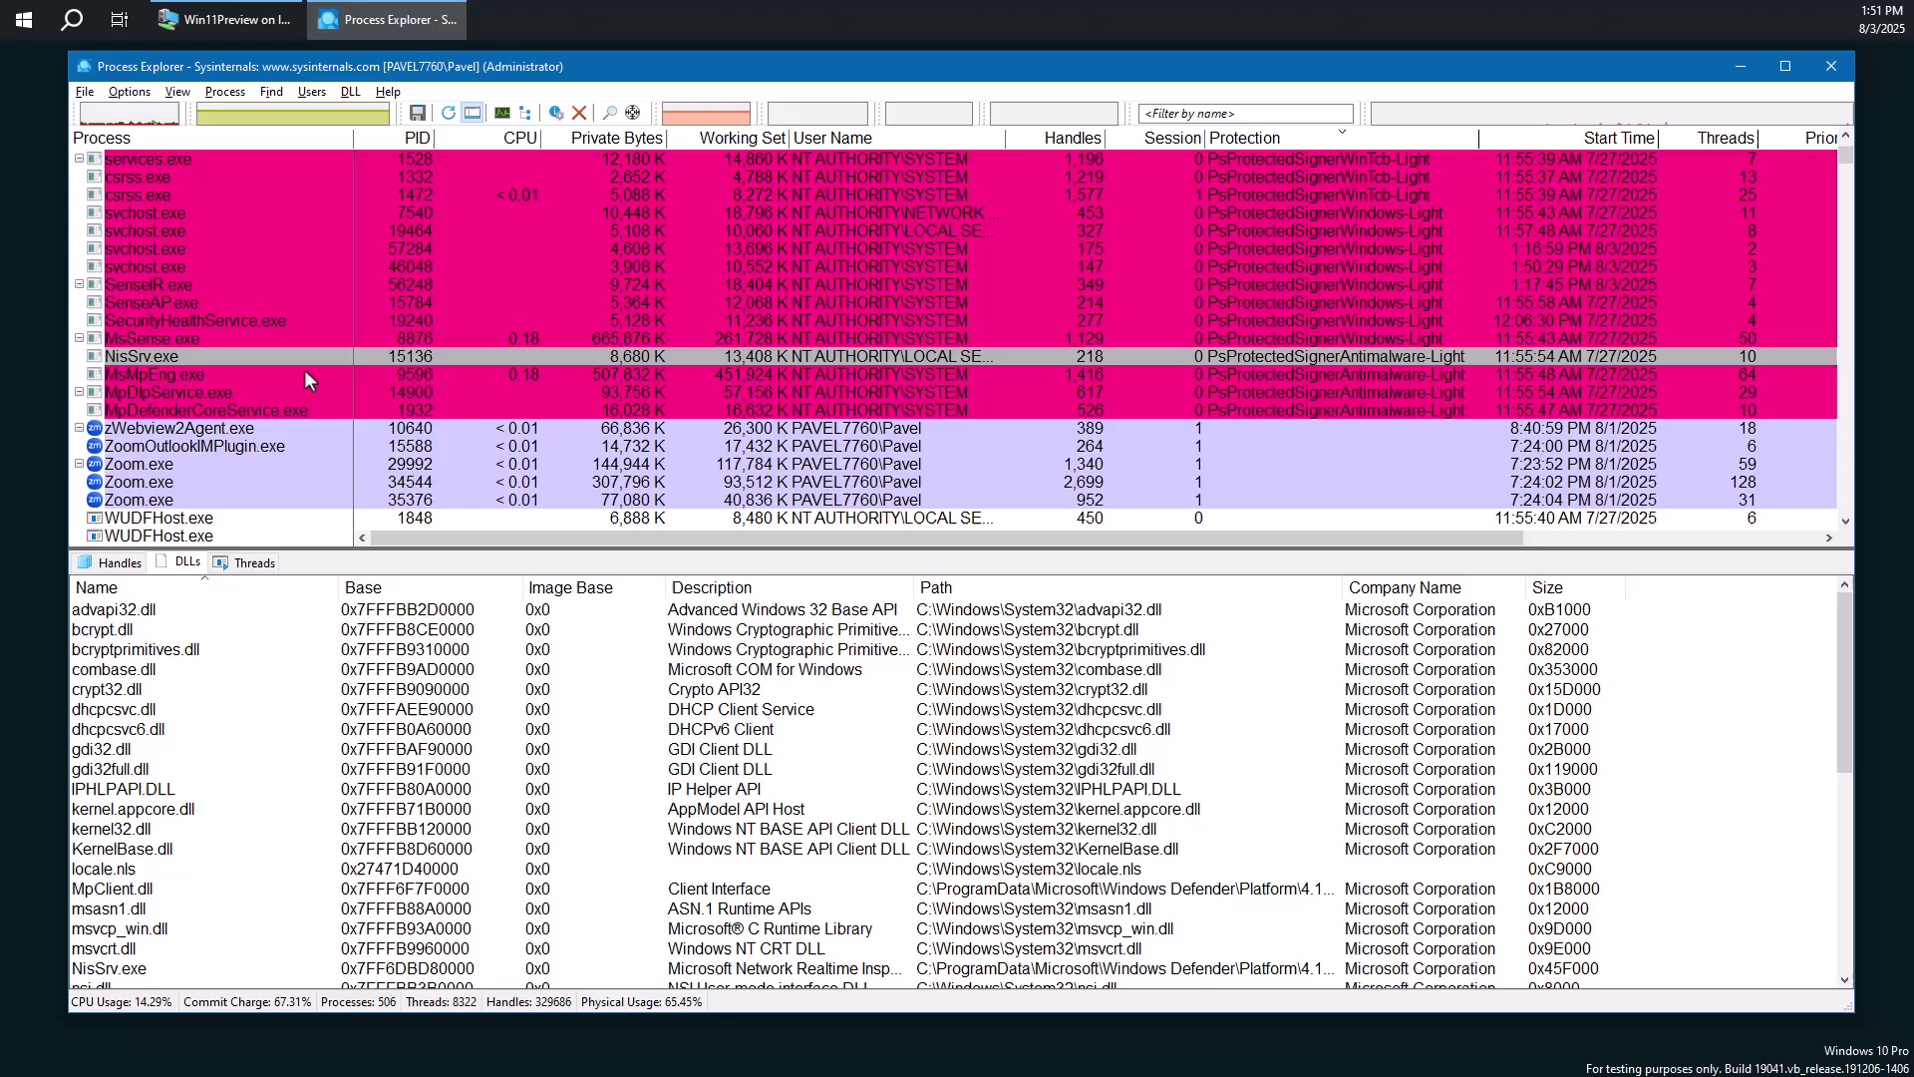
{"action": "left_click", "coordinate": [293, 342]}
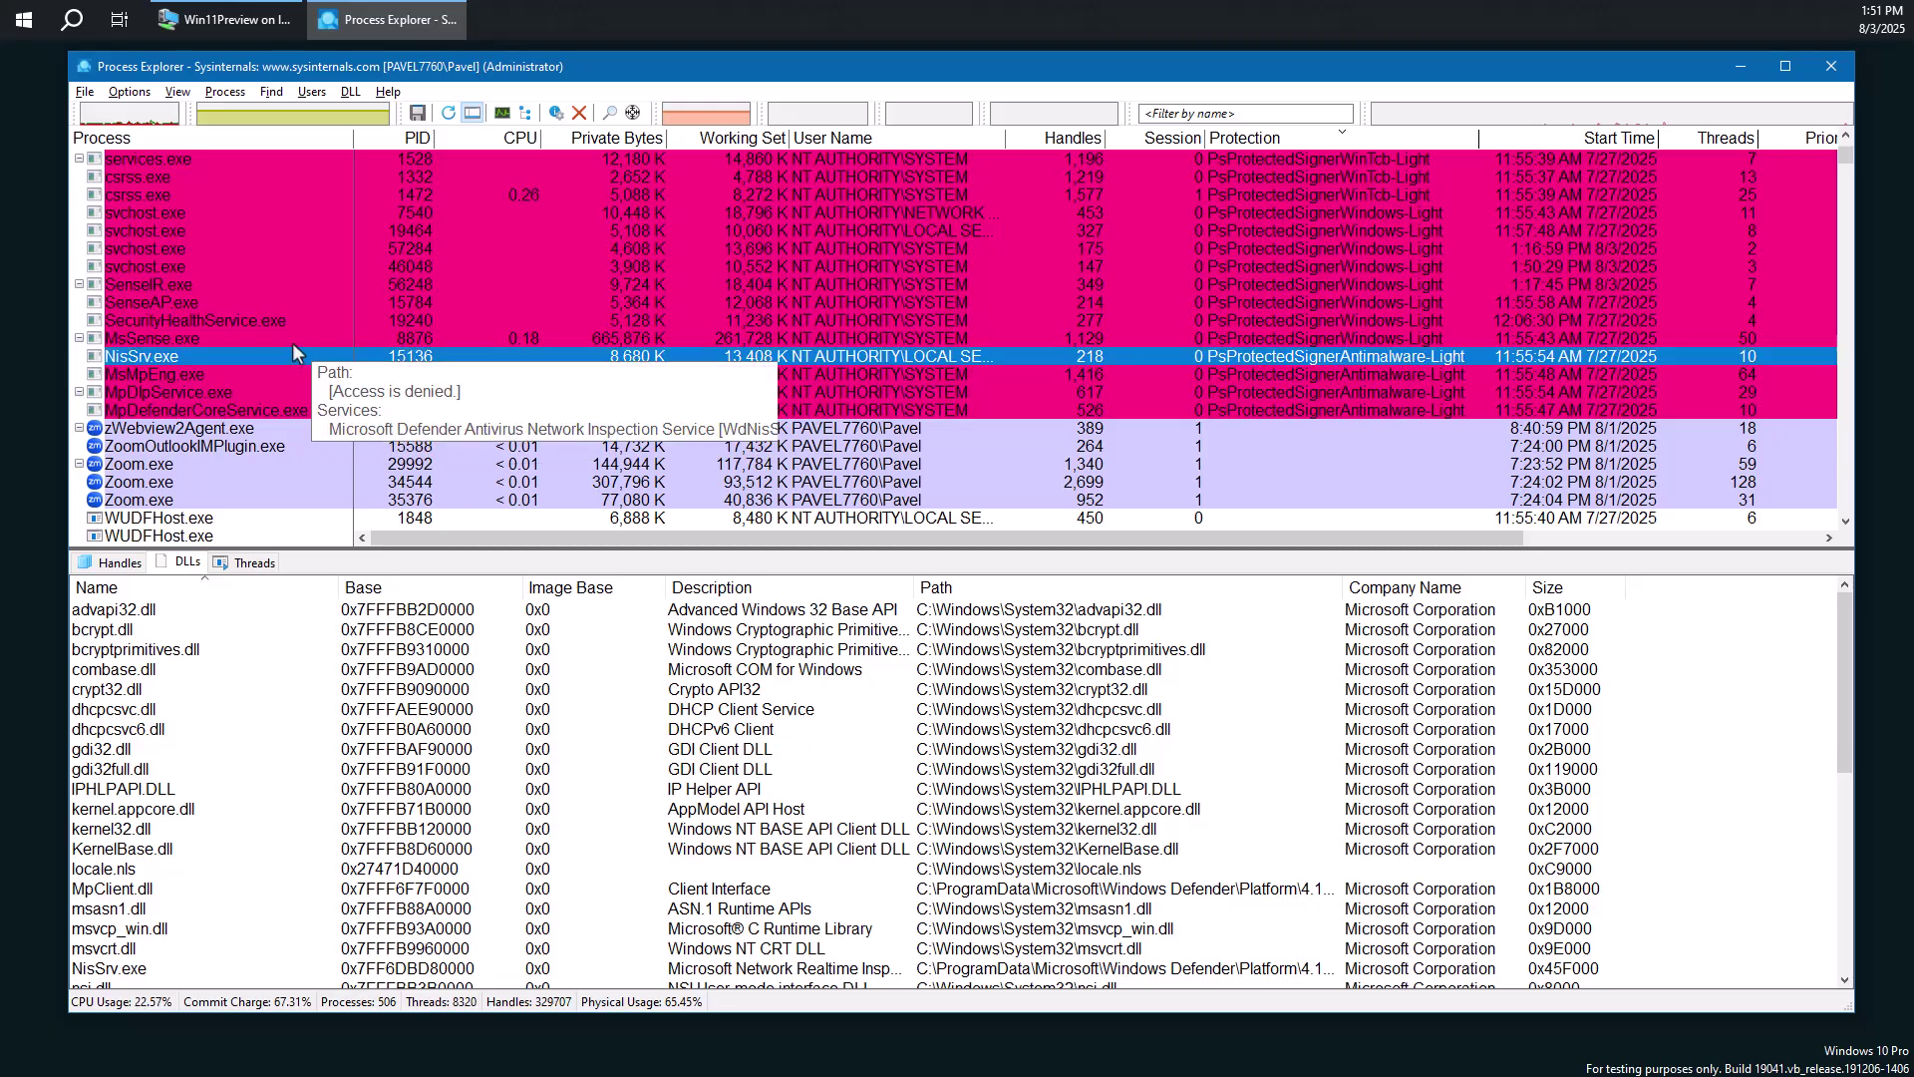
{"action": "left_click", "coordinate": [290, 285]}
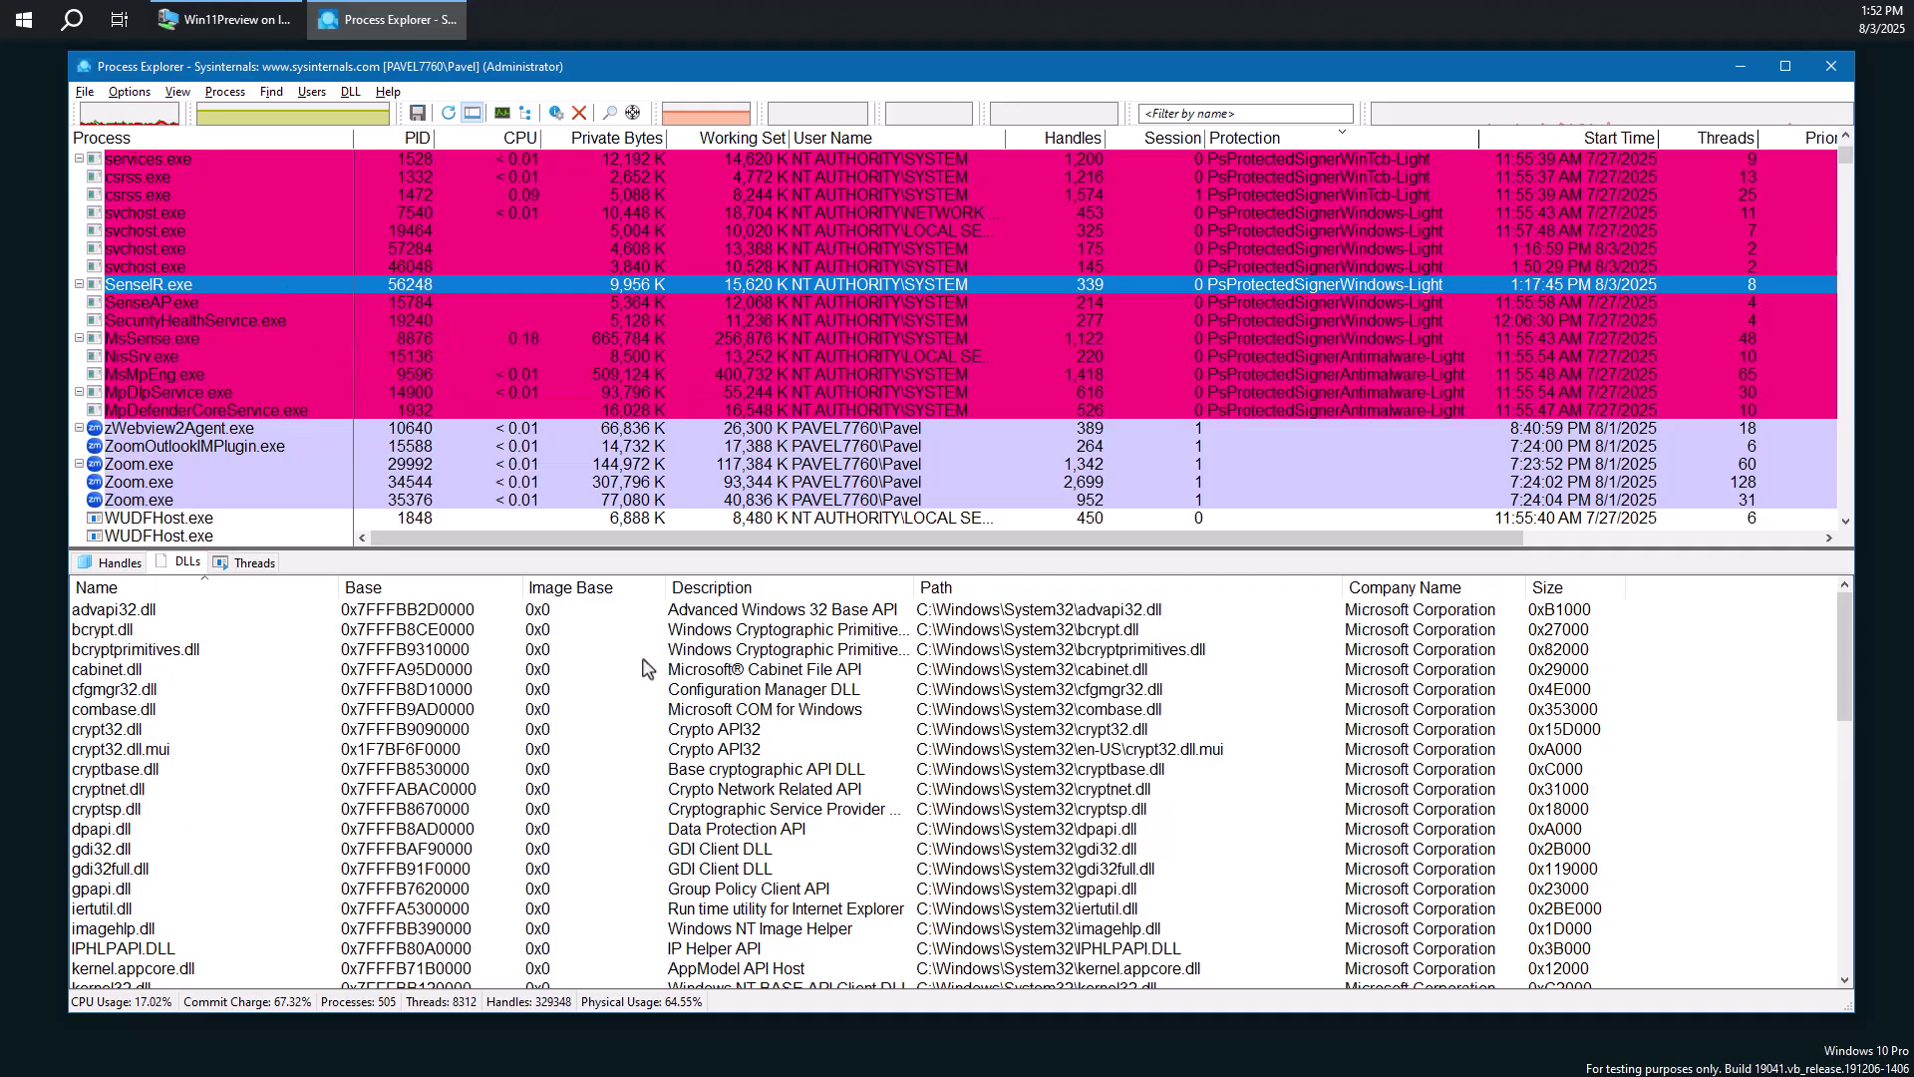
{"action": "mouse_move", "coordinate": [303, 282]}
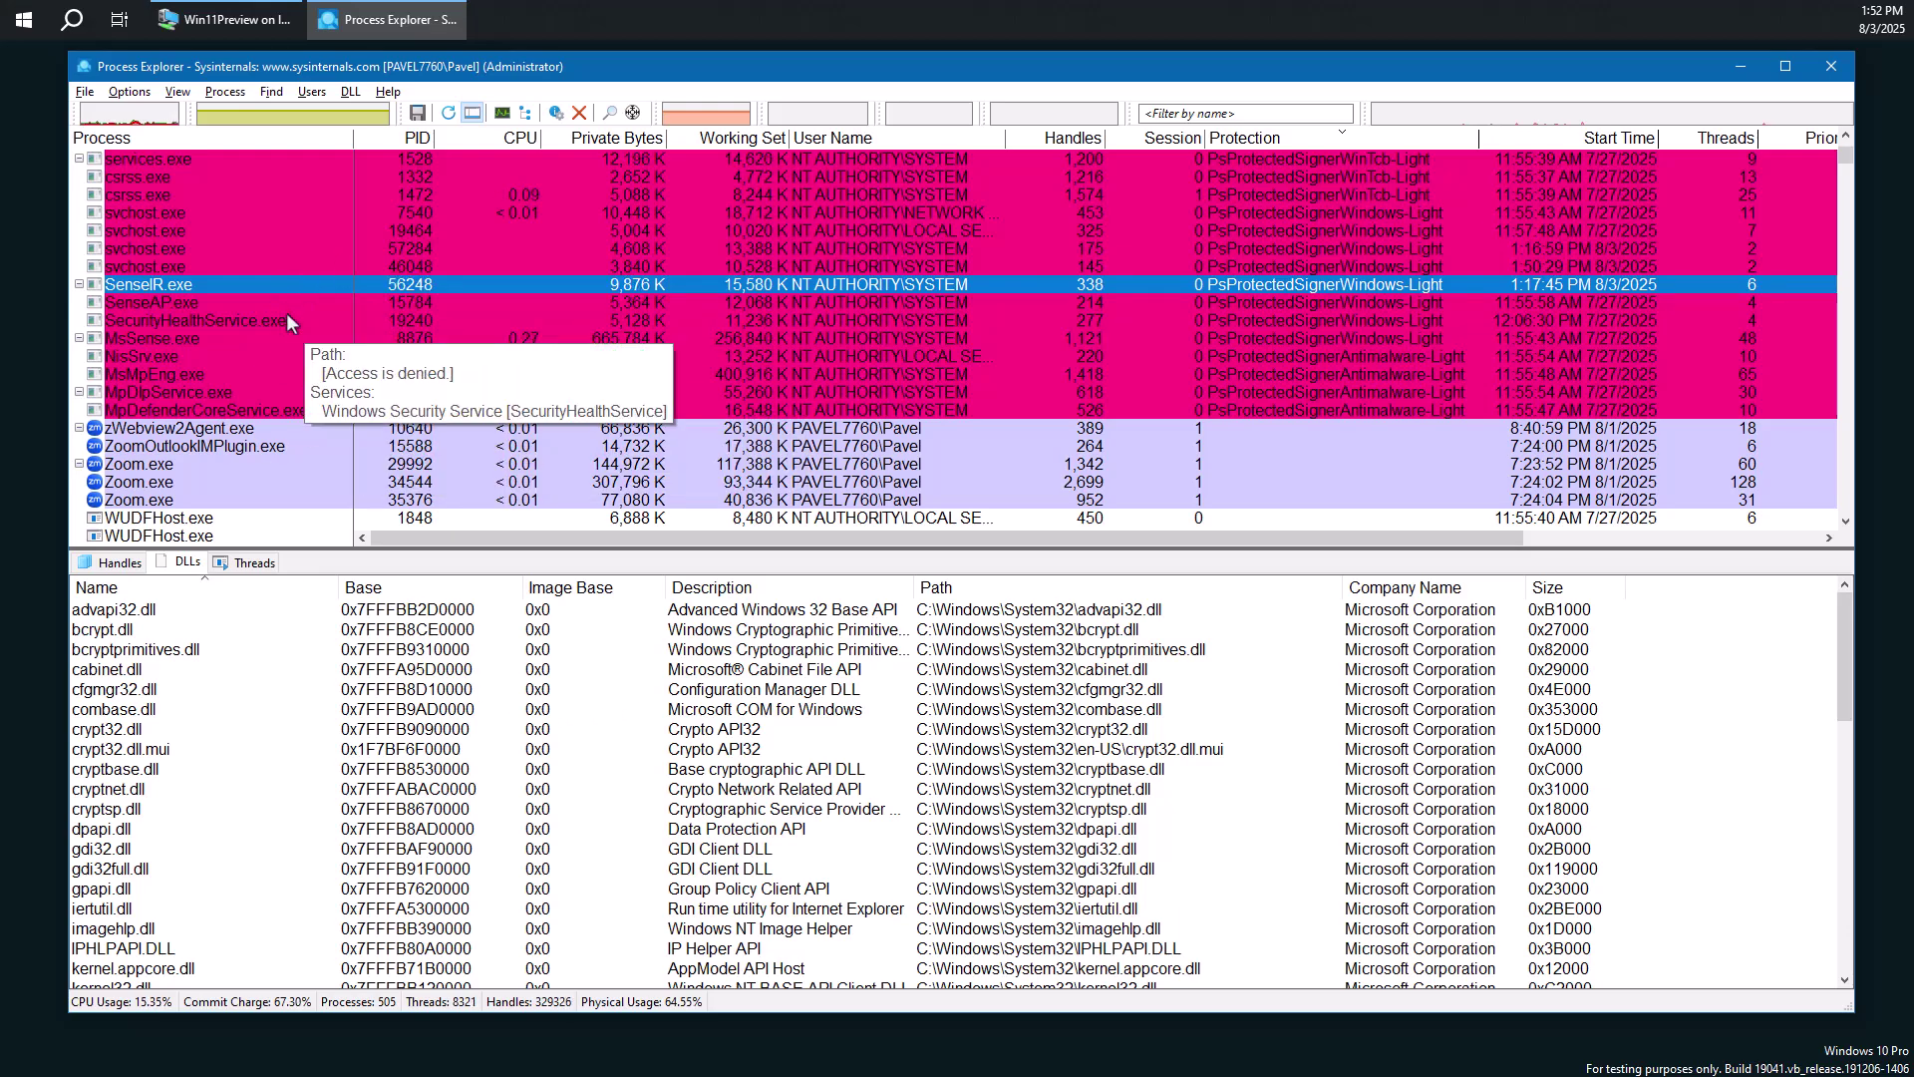
Open SenseIR.exe's Threads properties, try thread 44844's stack, and dismiss the access error.
{"action": "double_click", "coordinate": [323, 283]}
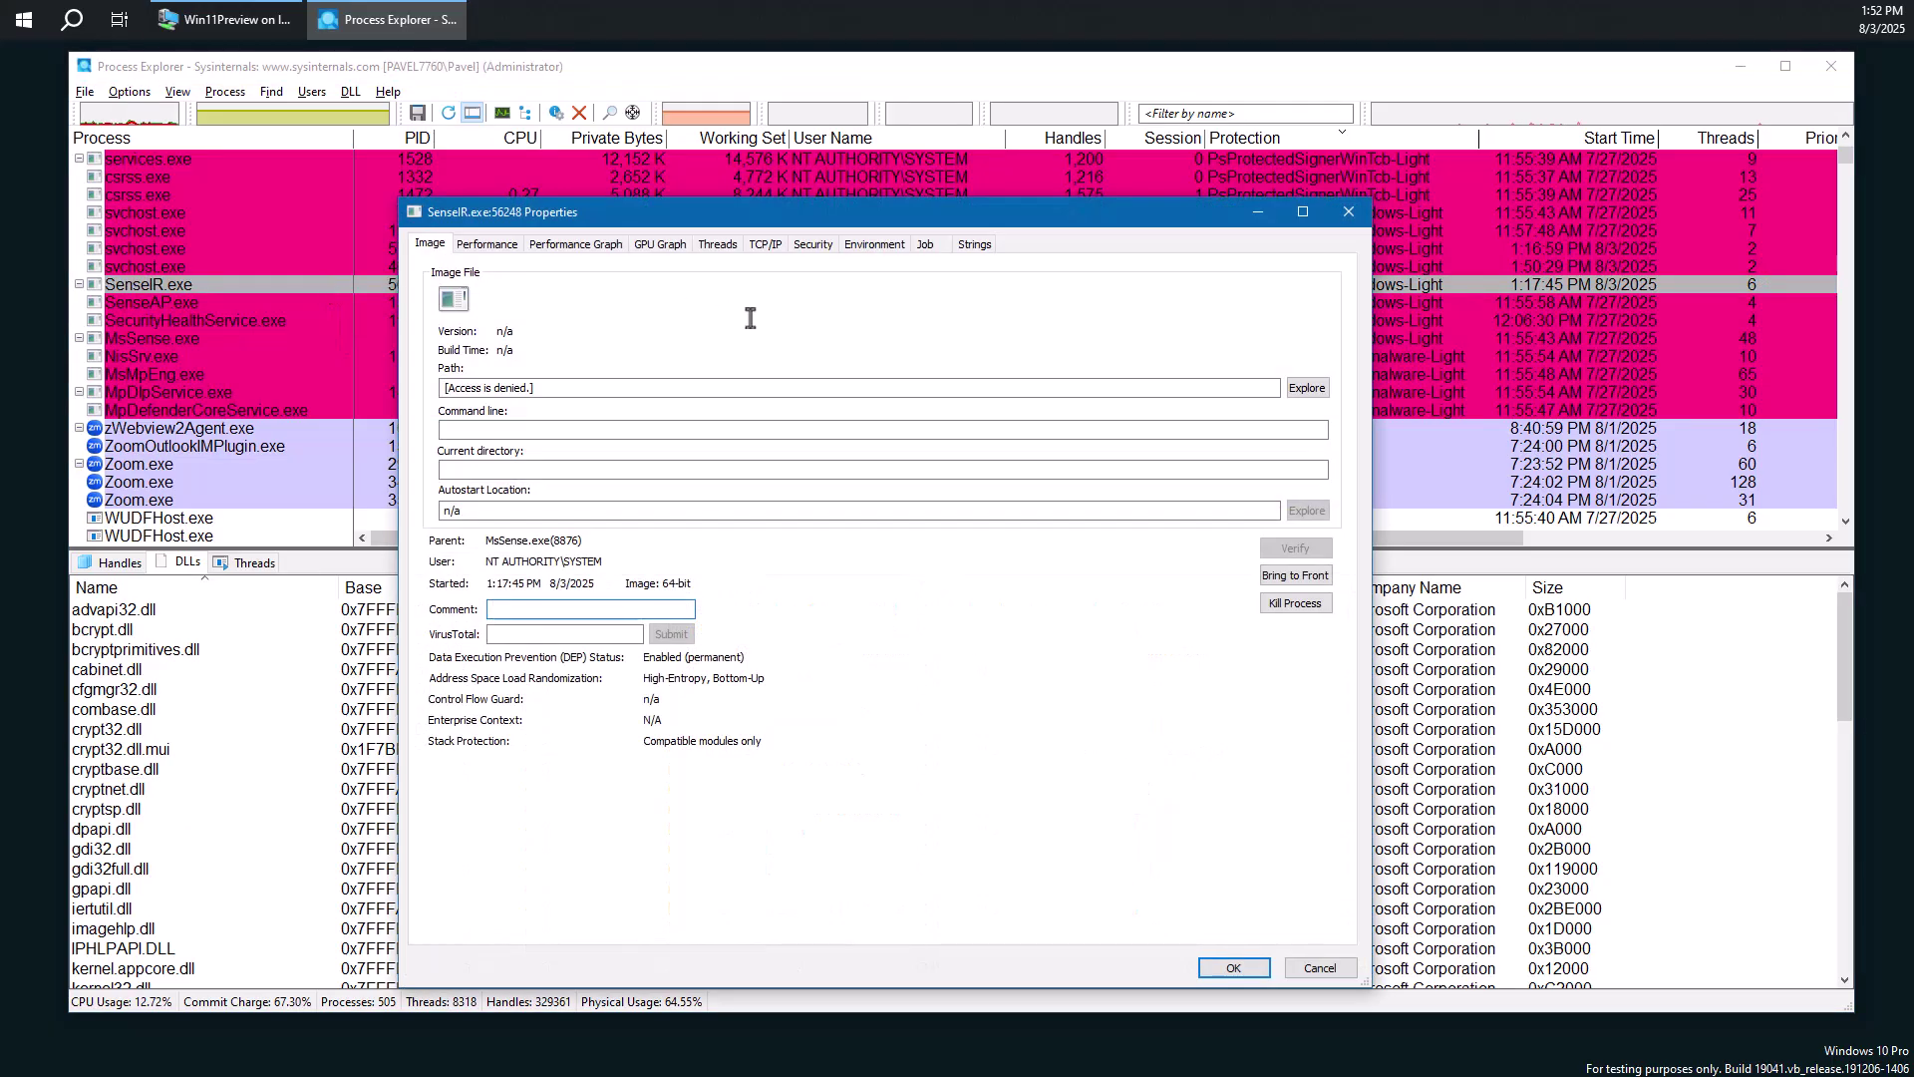
{"action": "left_click", "coordinate": [717, 244]}
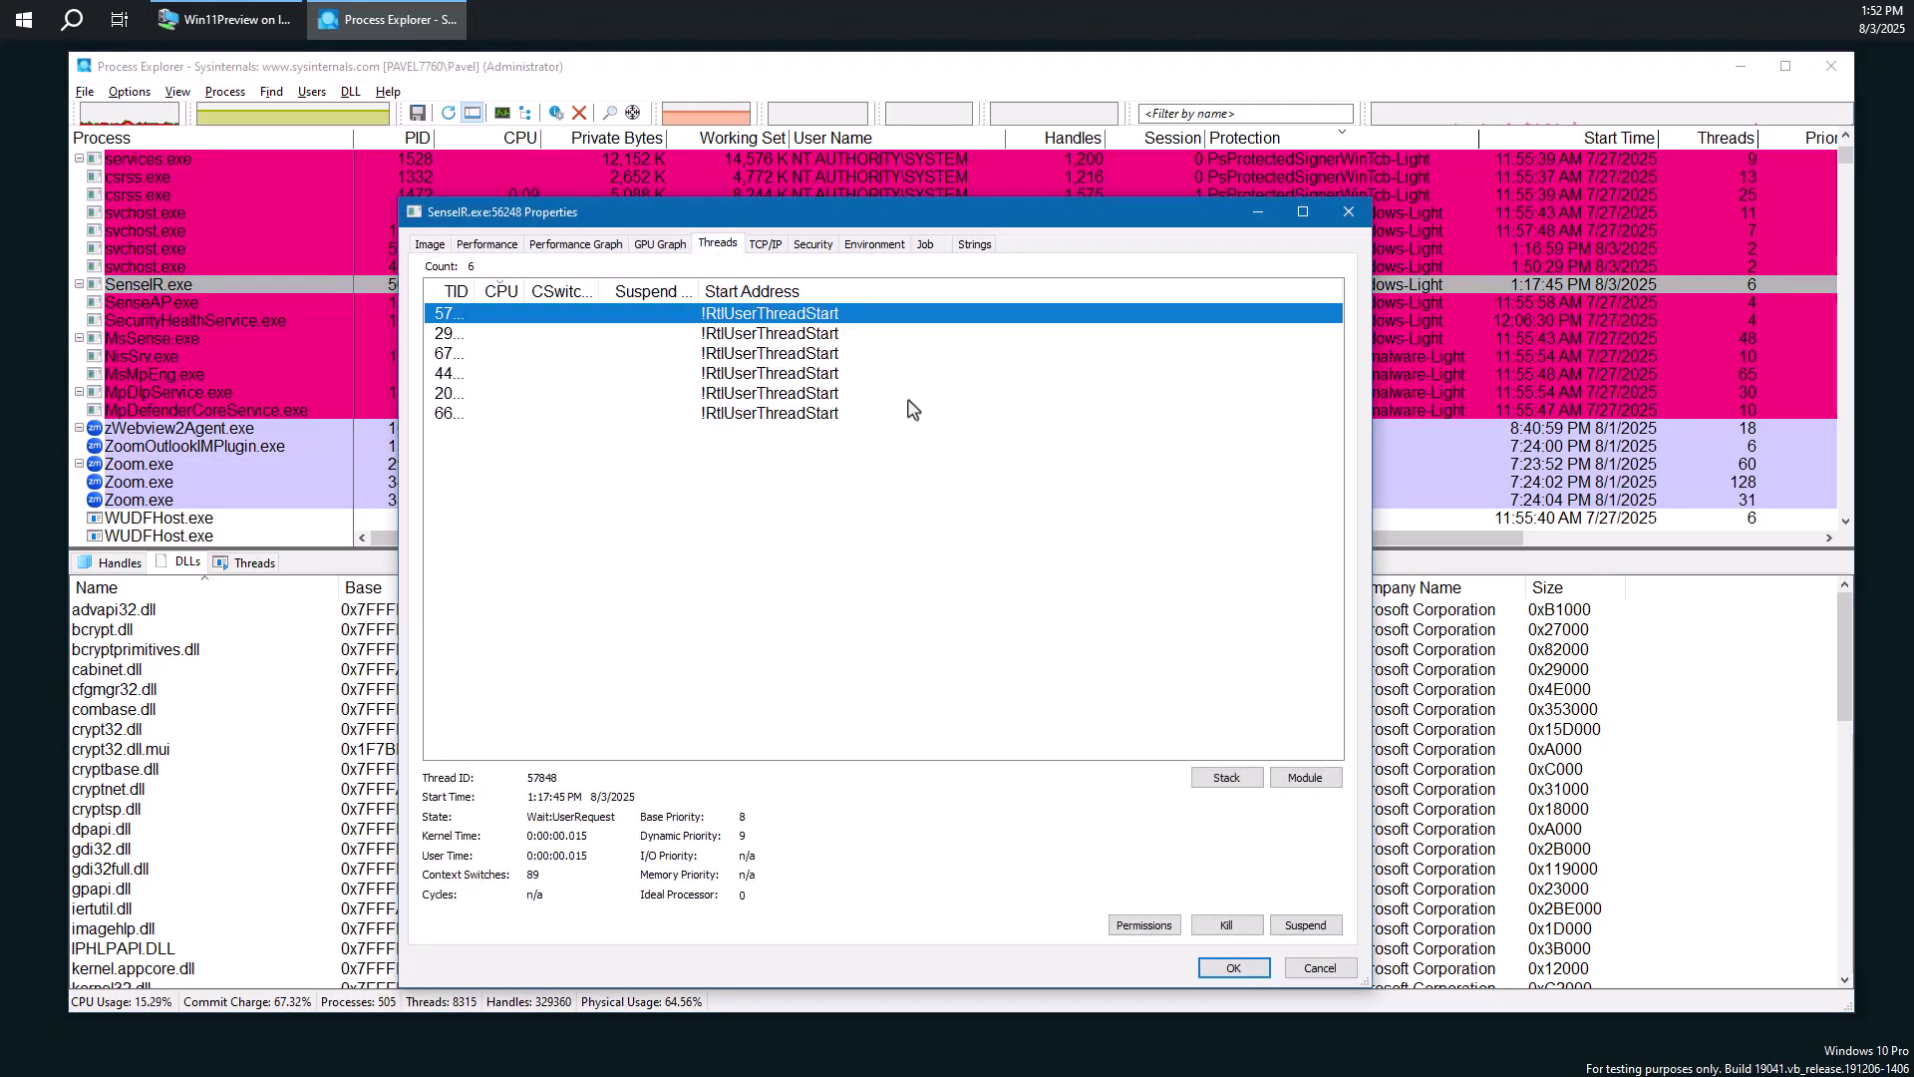
{"action": "left_click", "coordinate": [776, 355]}
{"action": "left_click", "coordinate": [768, 374]}
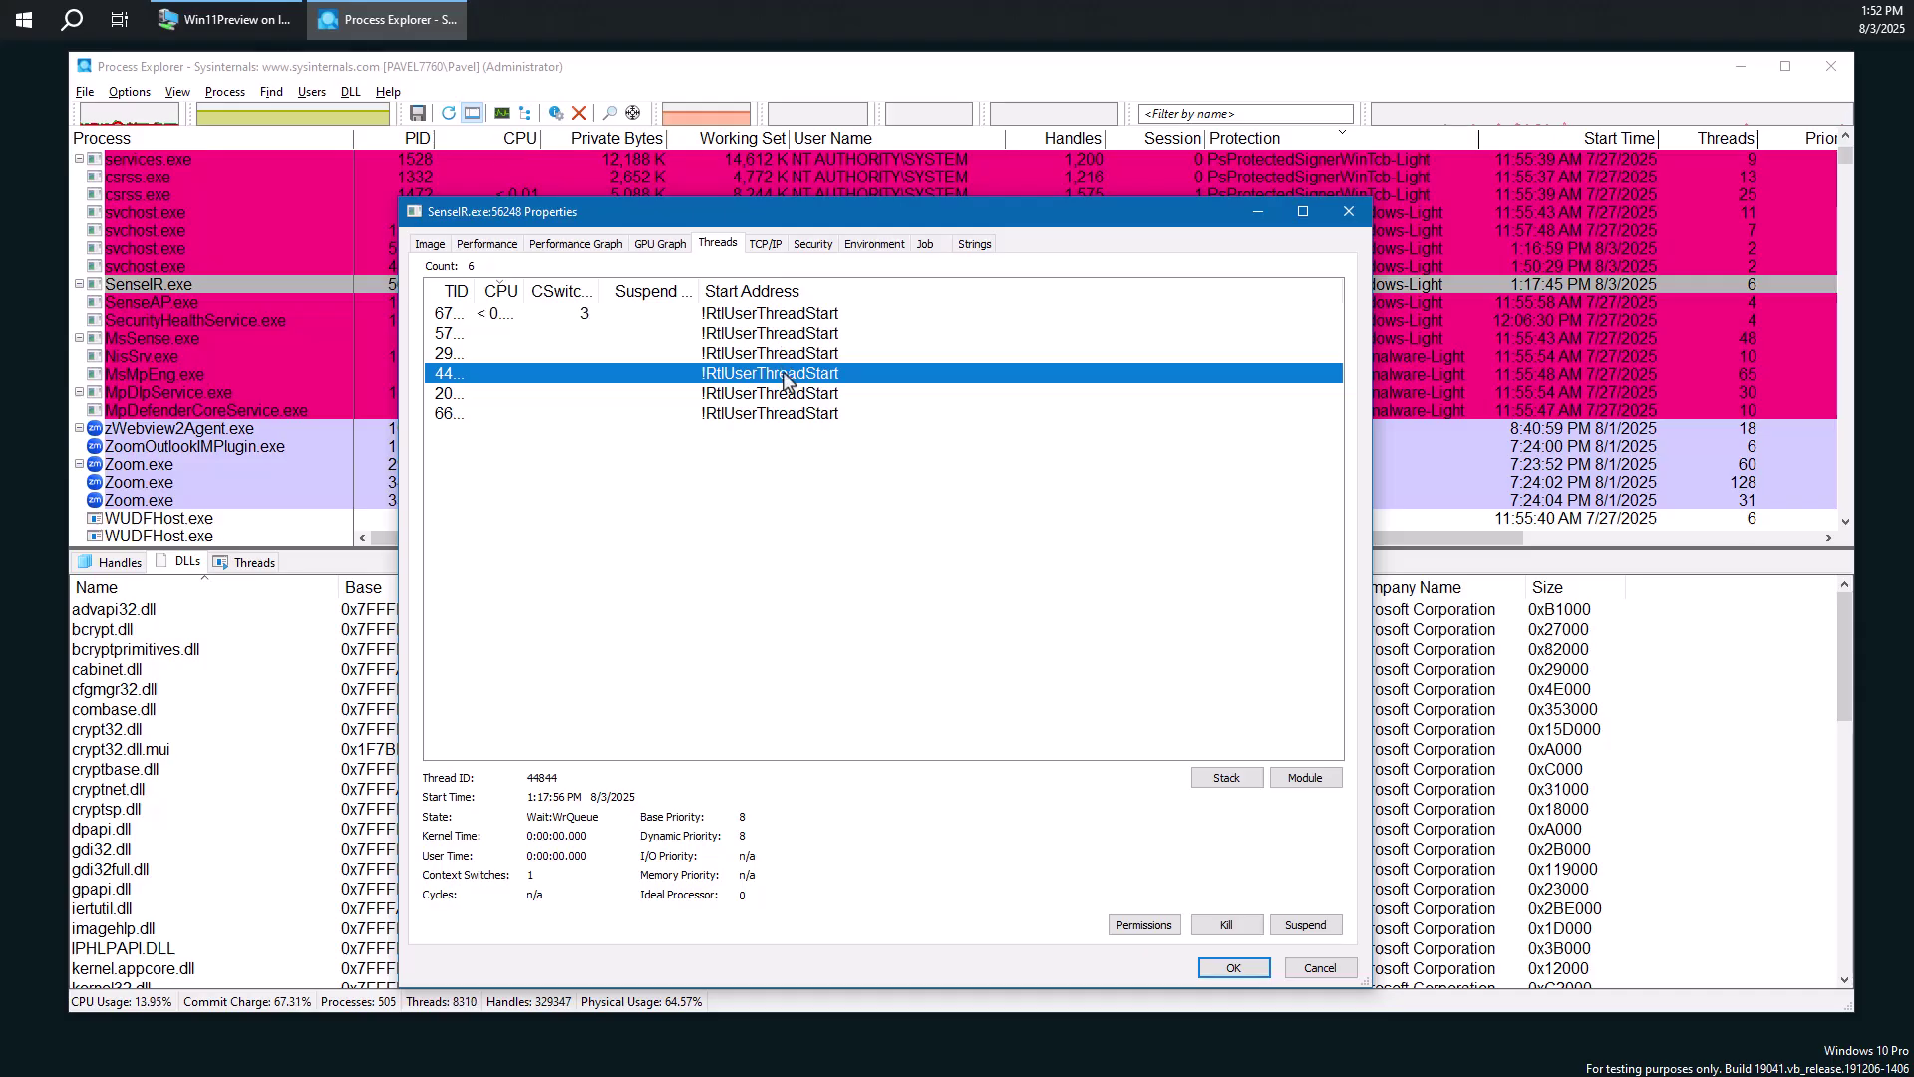
{"action": "left_click", "coordinate": [1226, 778]}
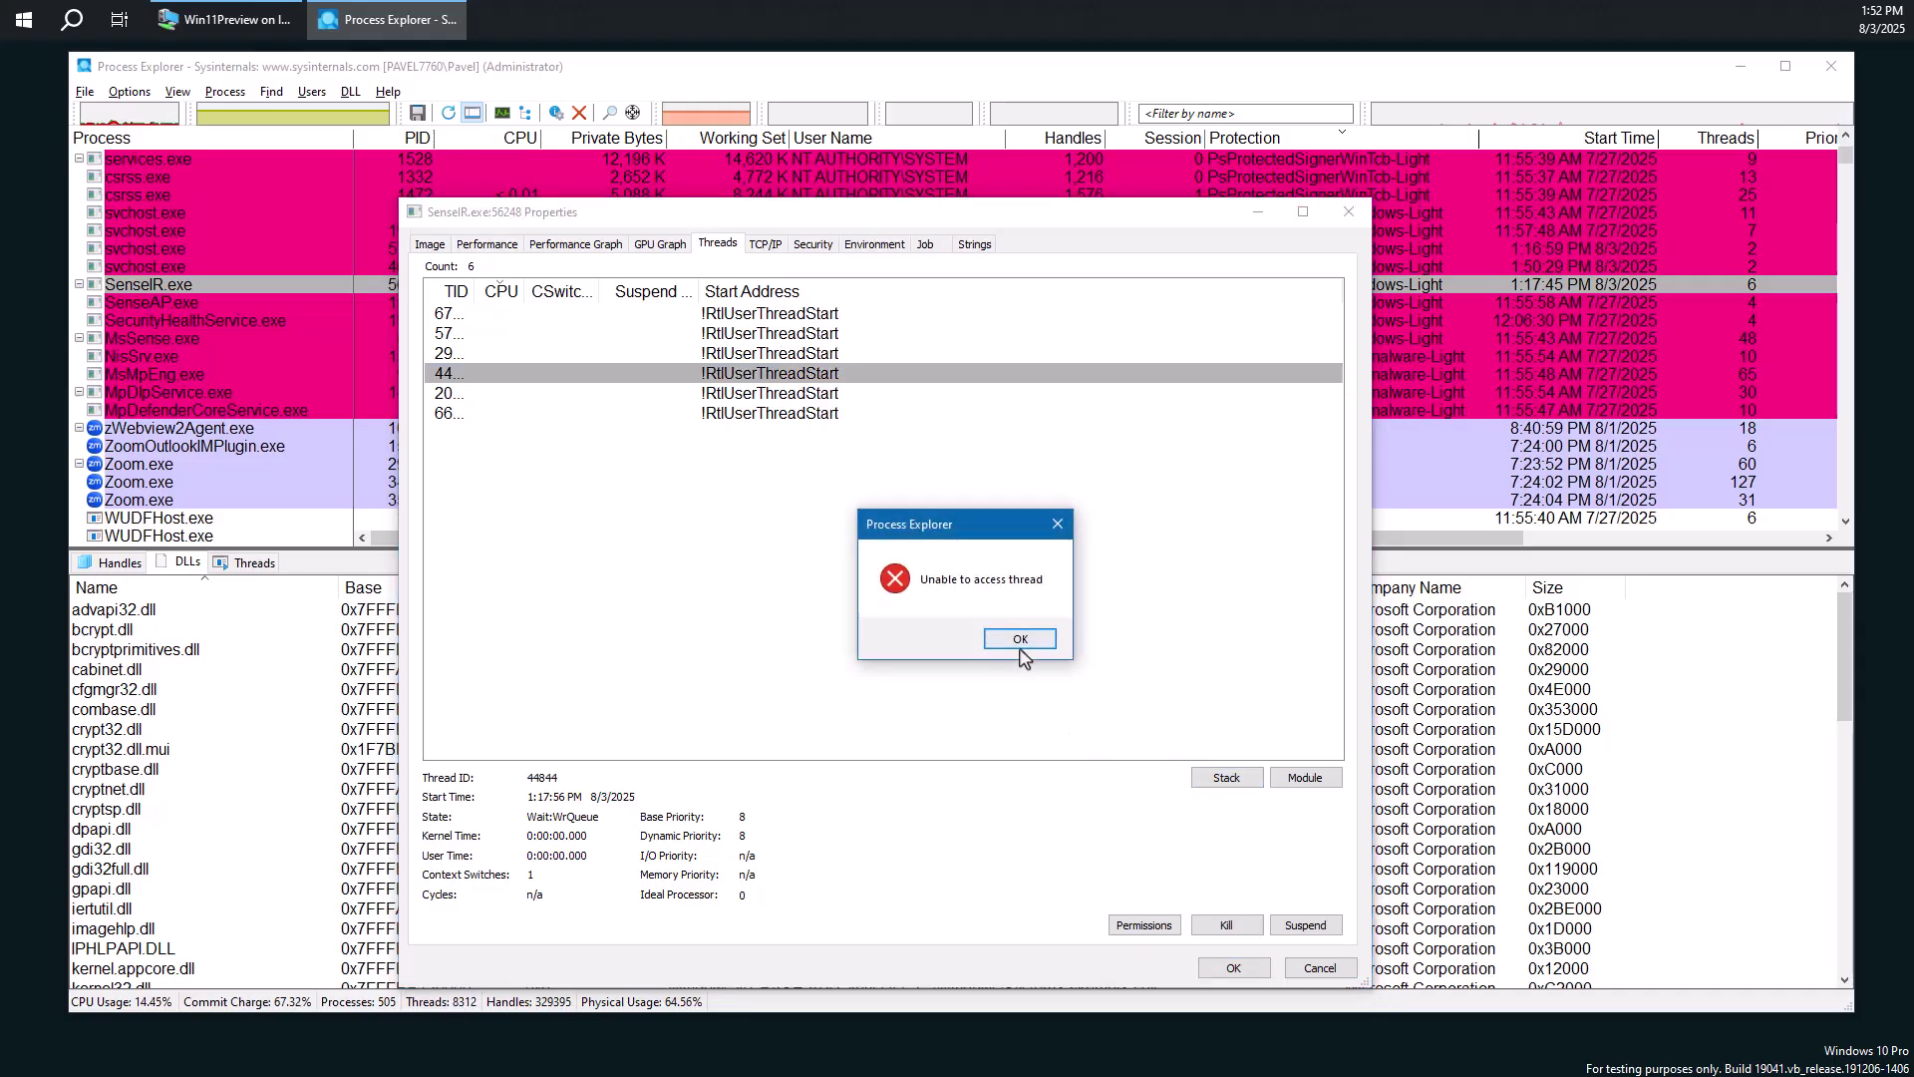
{"action": "left_click", "coordinate": [1022, 641]}
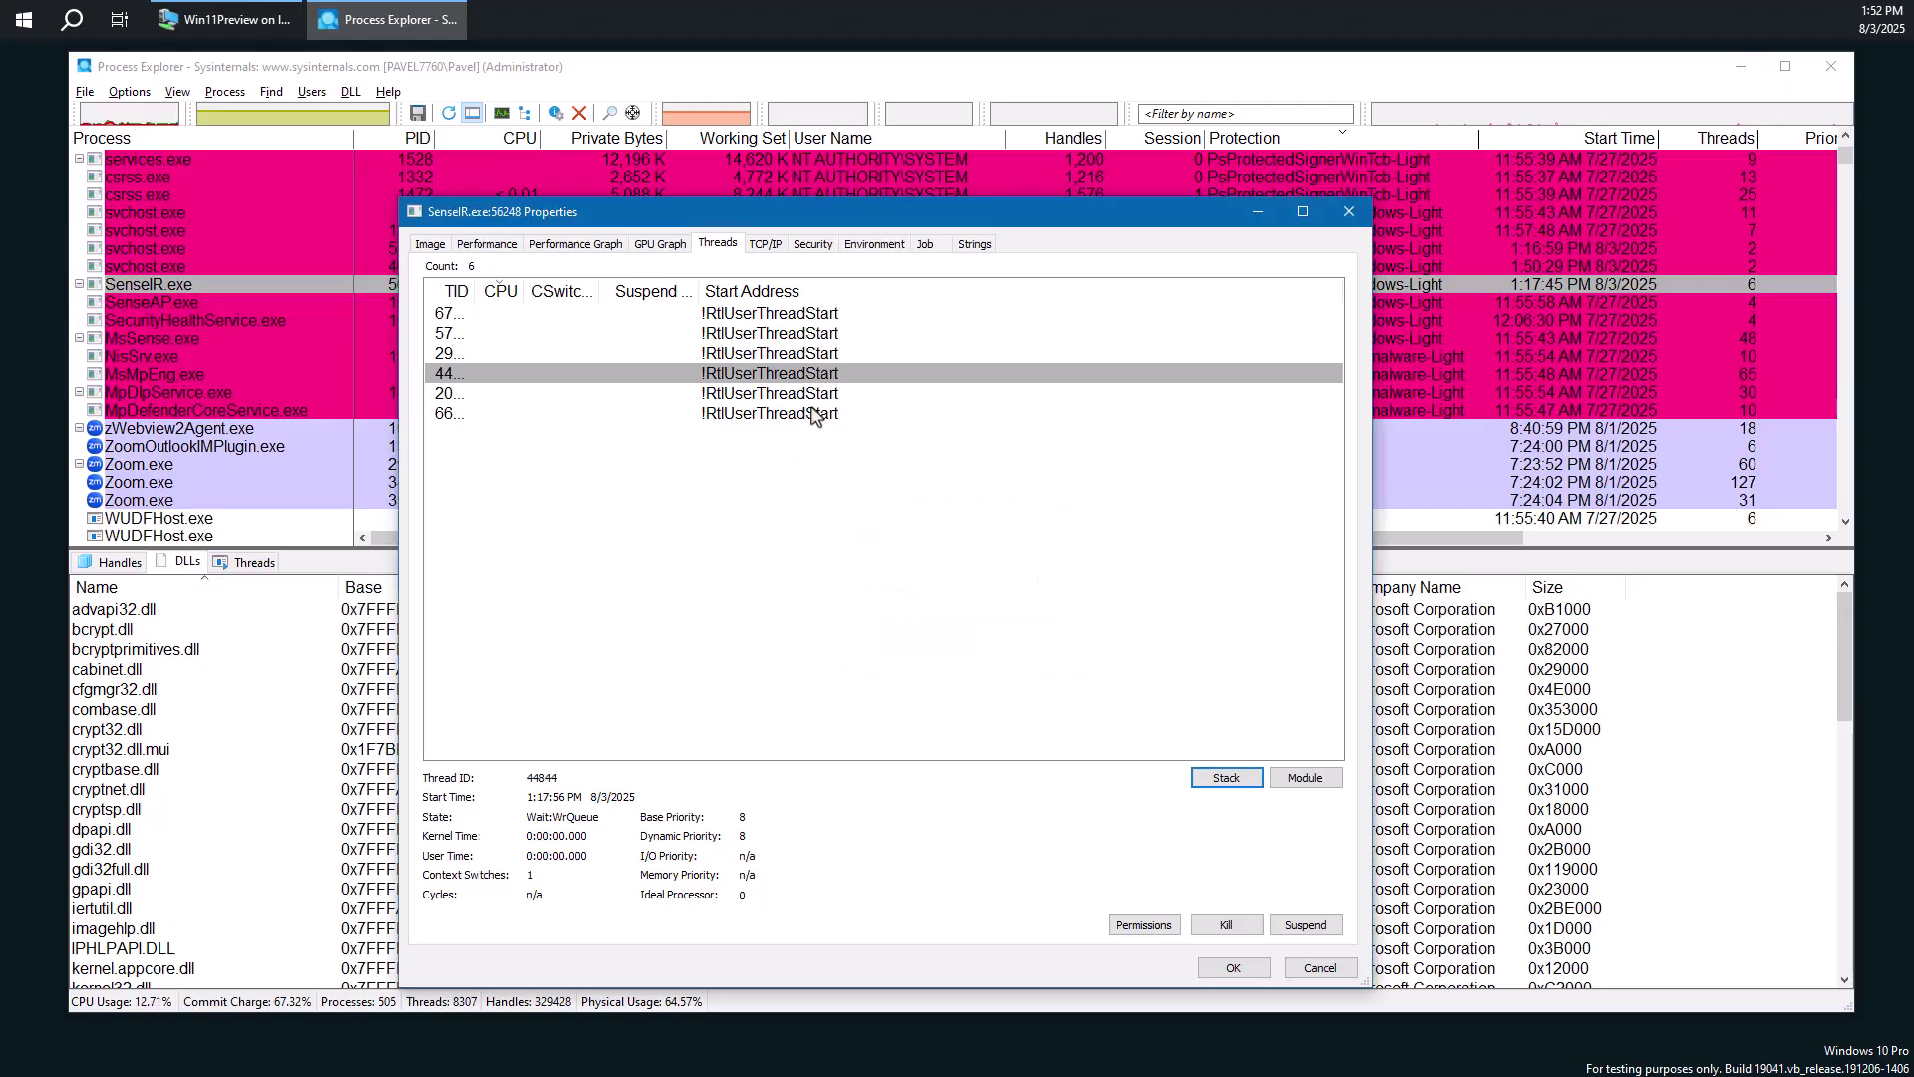
Reselect thread 44844 and widen the TID column so full thread IDs show.
{"action": "left_click", "coordinate": [796, 353]}
{"action": "left_click", "coordinate": [799, 333]}
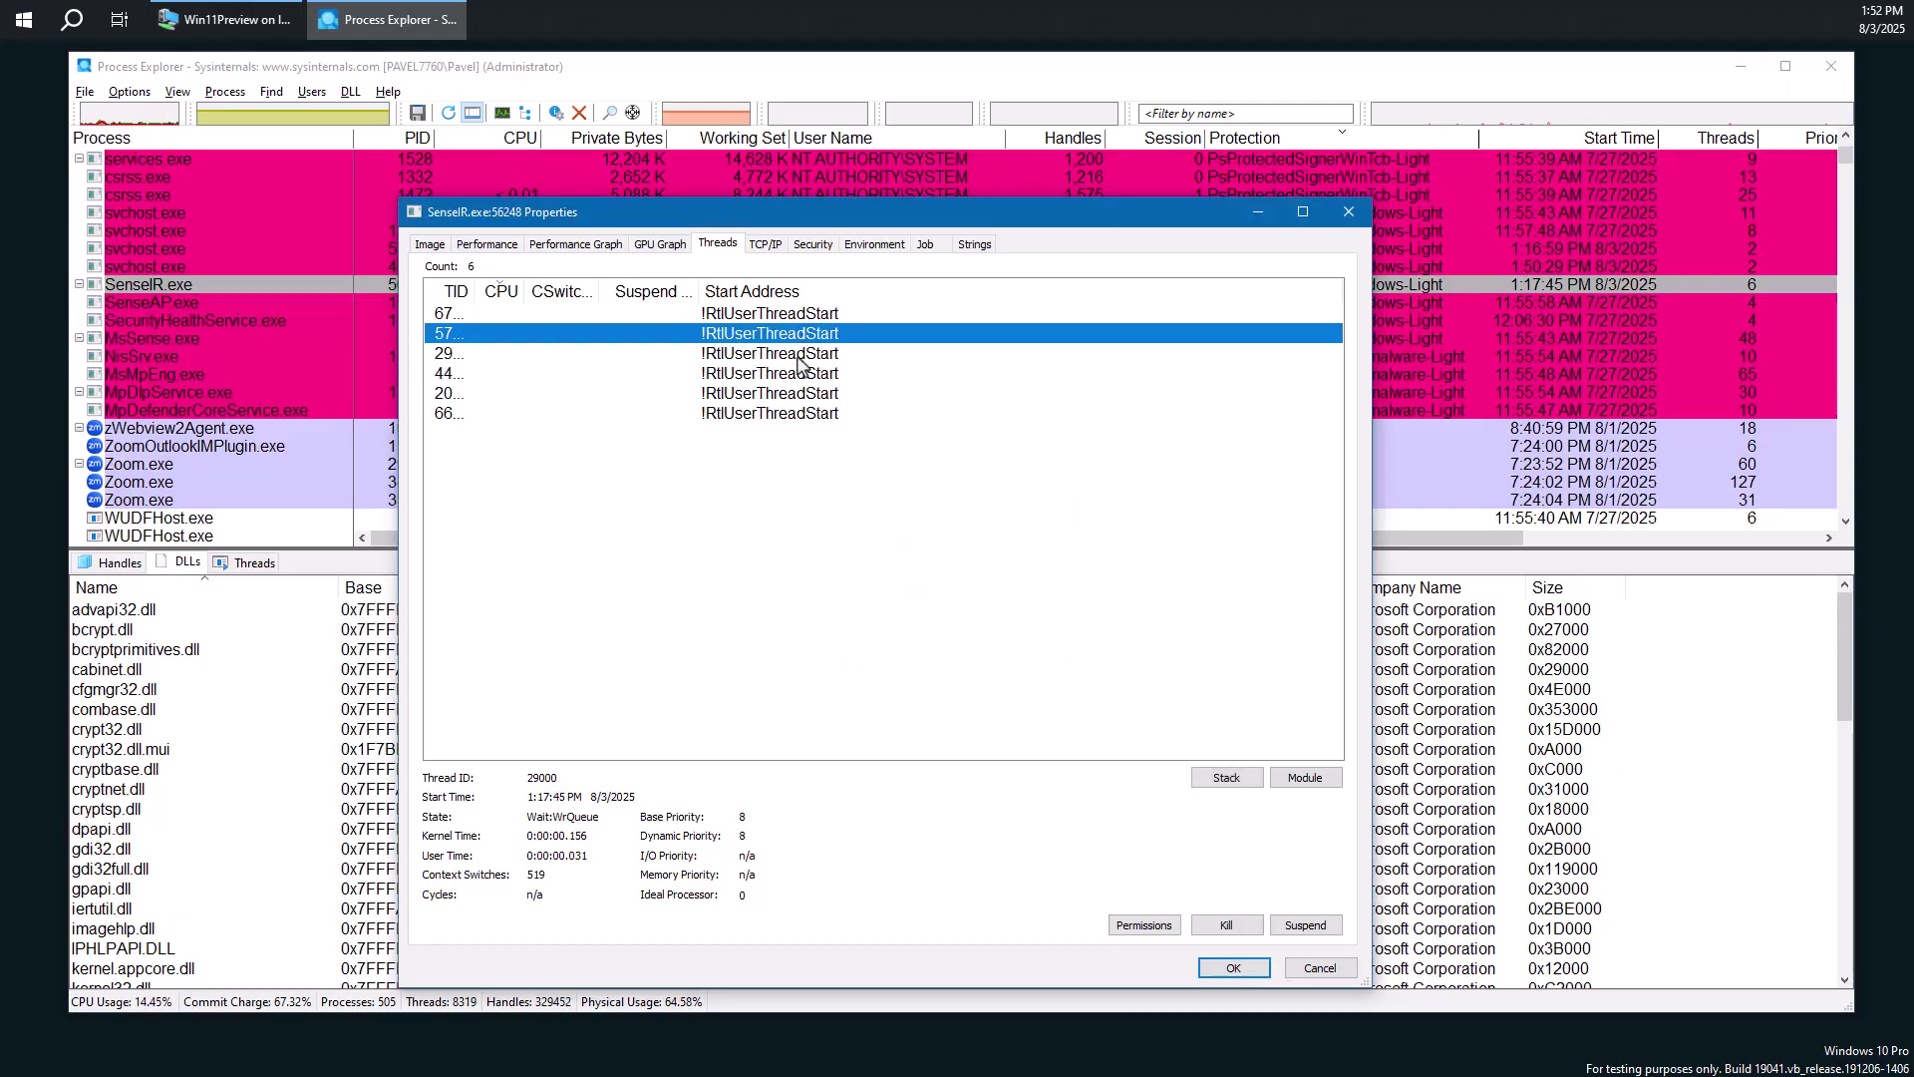
{"action": "left_click", "coordinate": [801, 372]}
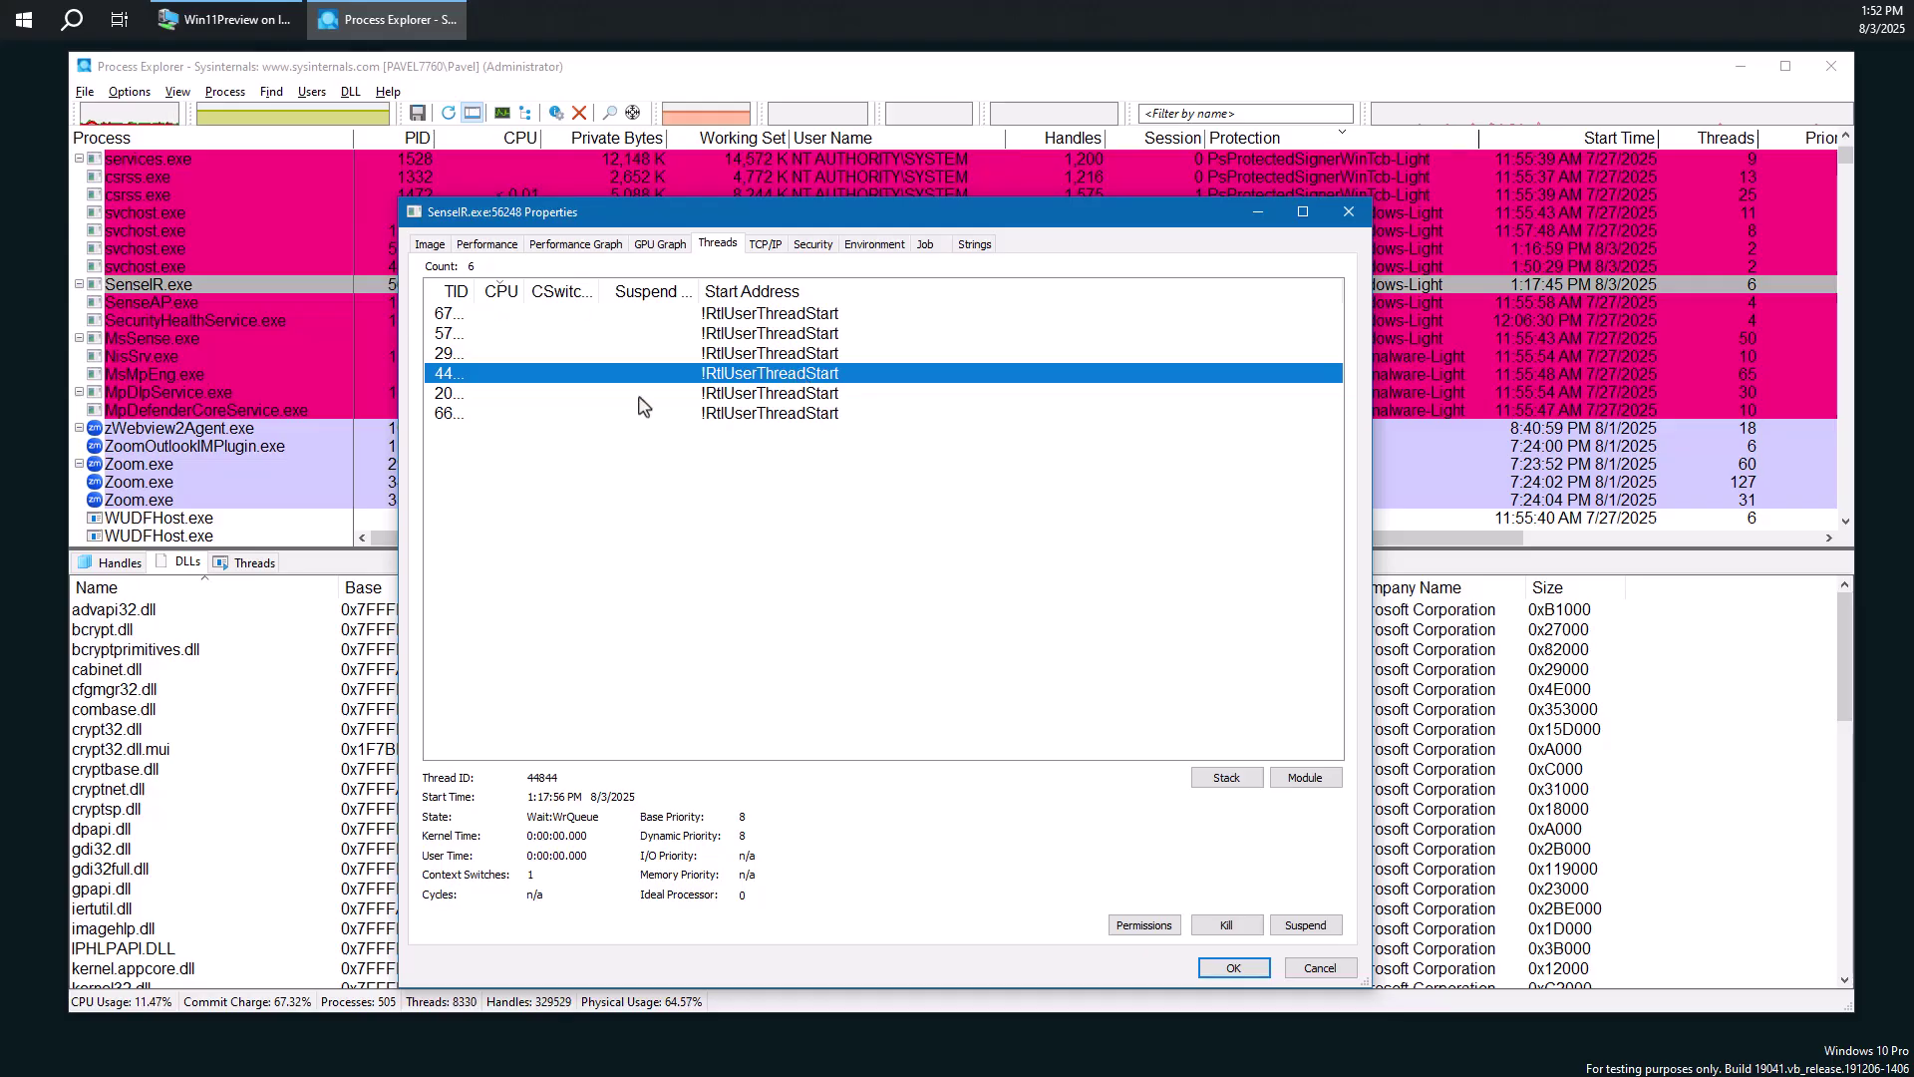
{"action": "left_click_drag", "start_coordinate": [477, 291], "coordinate": [493, 292]}
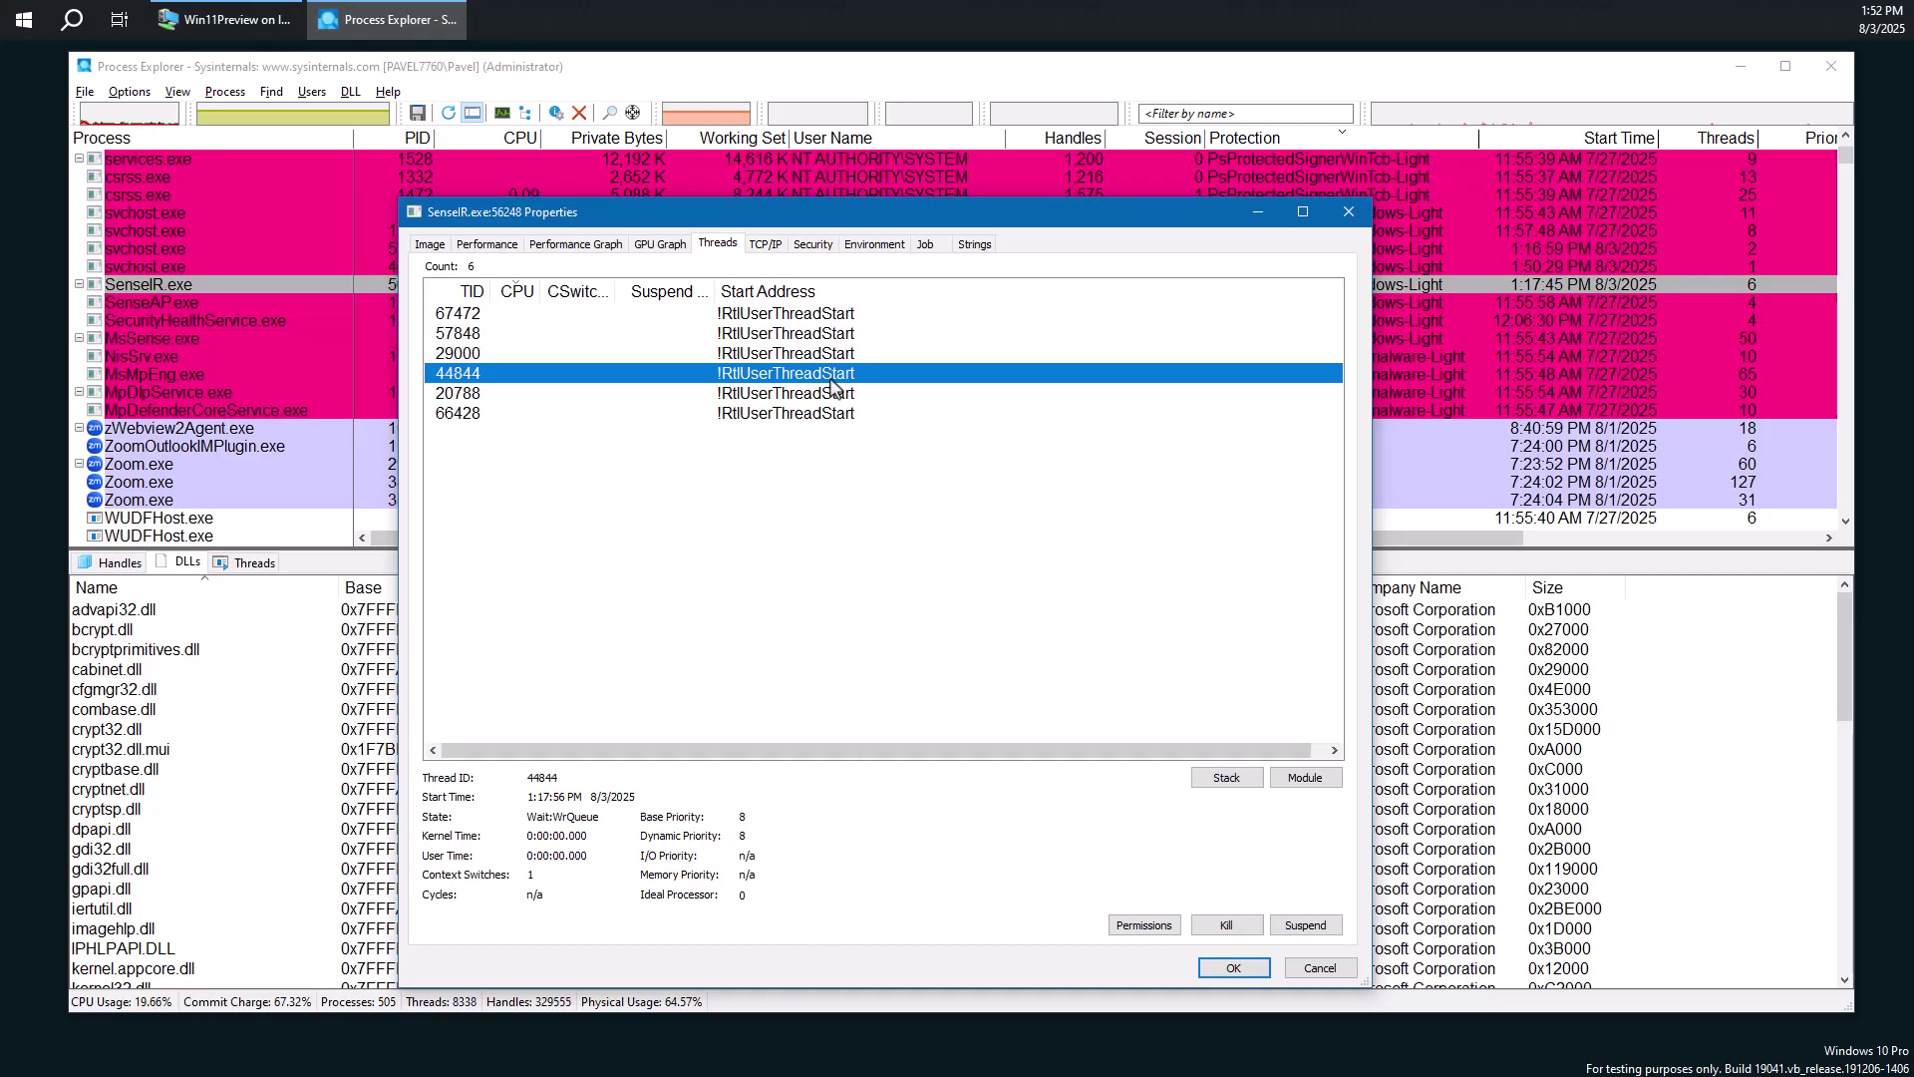
Close SenseIR.exe's properties, minimize Process Explorer, and switch to the Win11Preview VM.
{"action": "left_click", "coordinate": [1348, 212]}
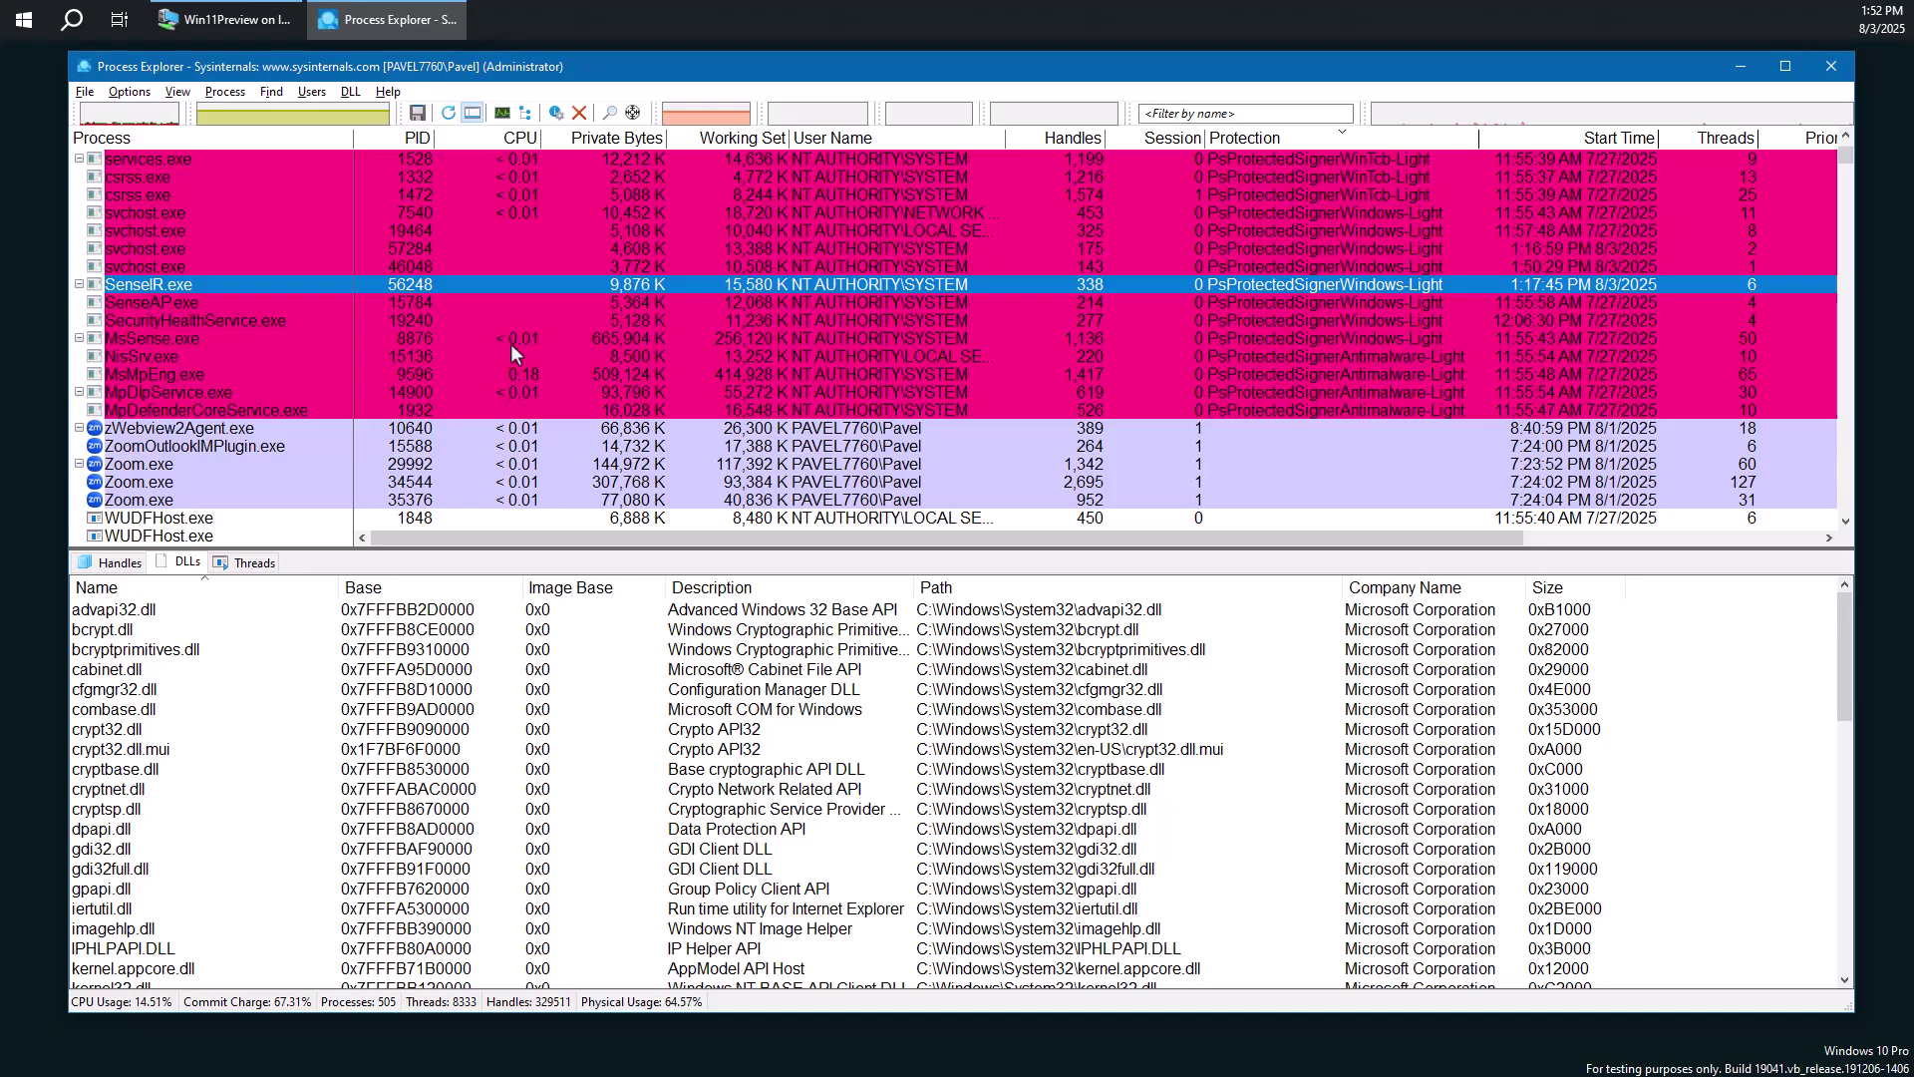
{"action": "scroll", "coordinate": [499, 344], "scroll_direction": "up", "scroll_amount": 2}
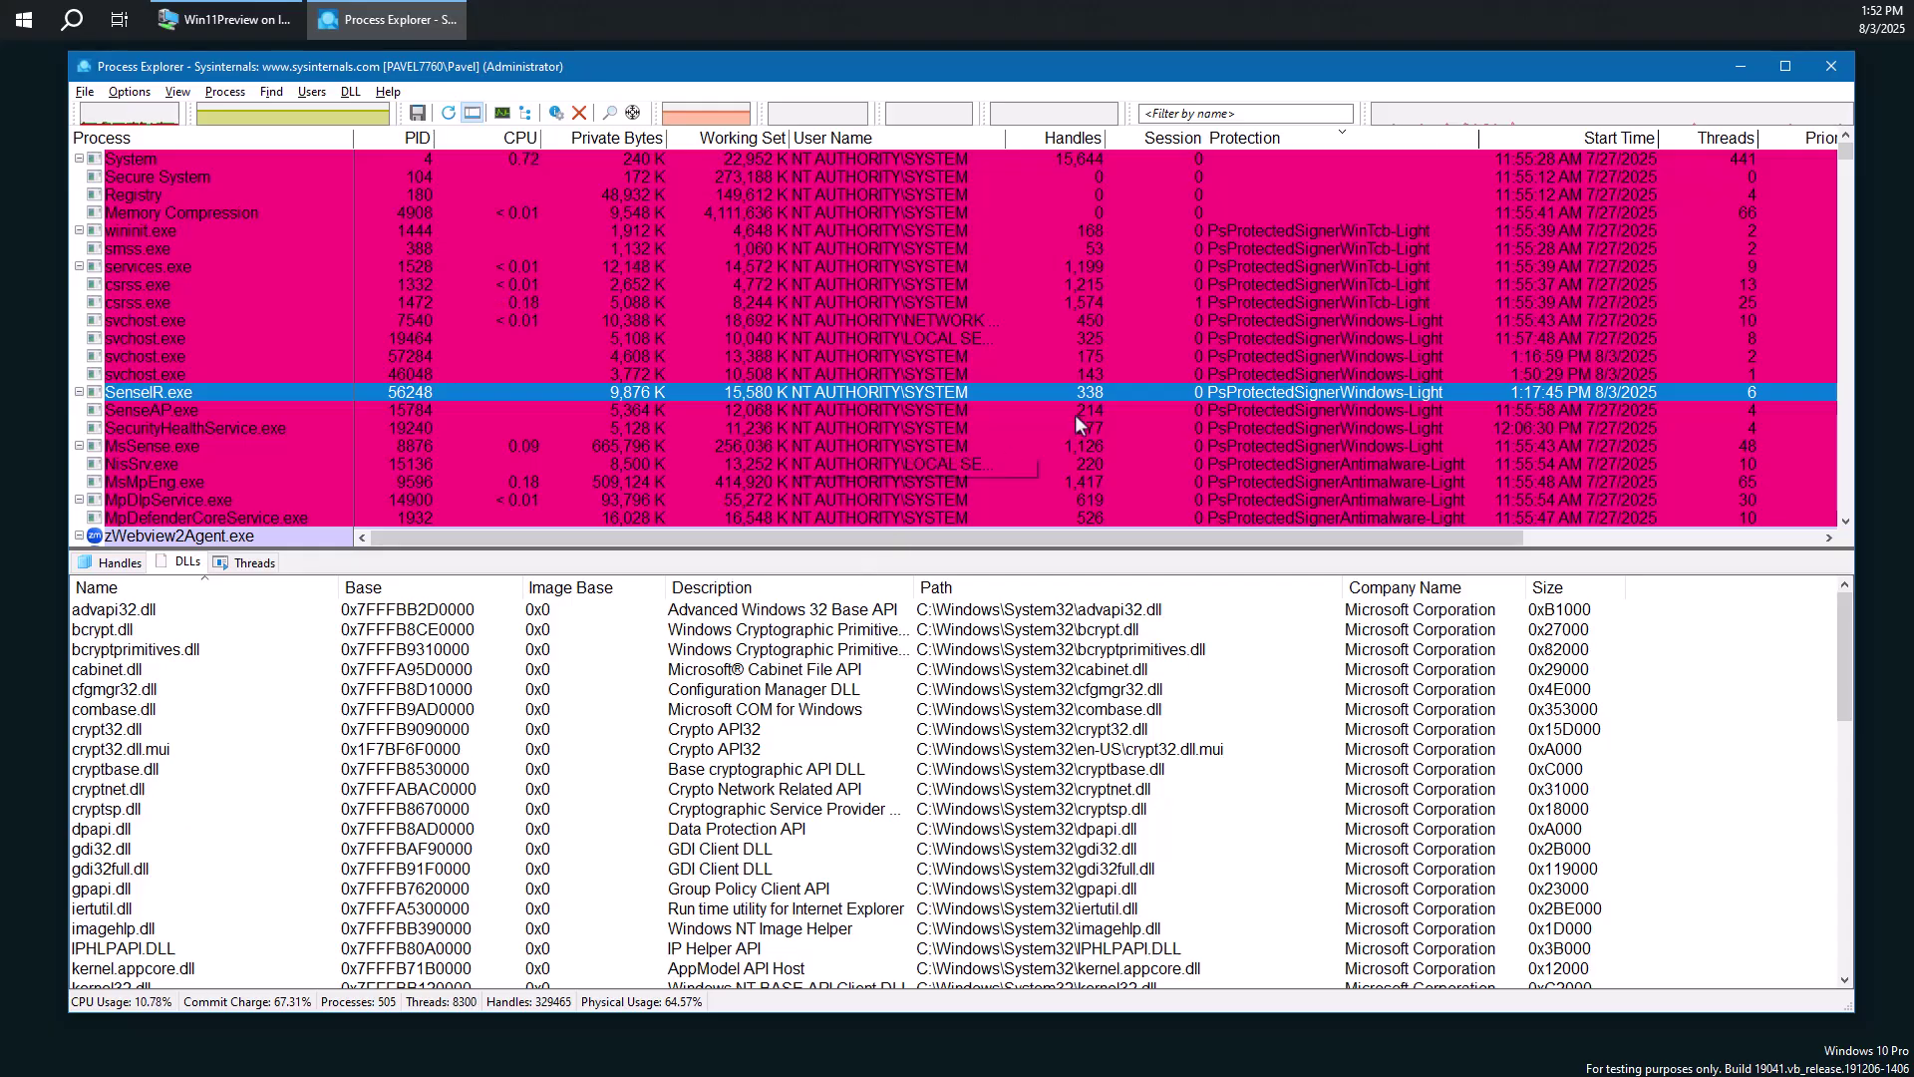
{"action": "left_click", "coordinate": [1741, 68]}
{"action": "left_click", "coordinate": [244, 20]}
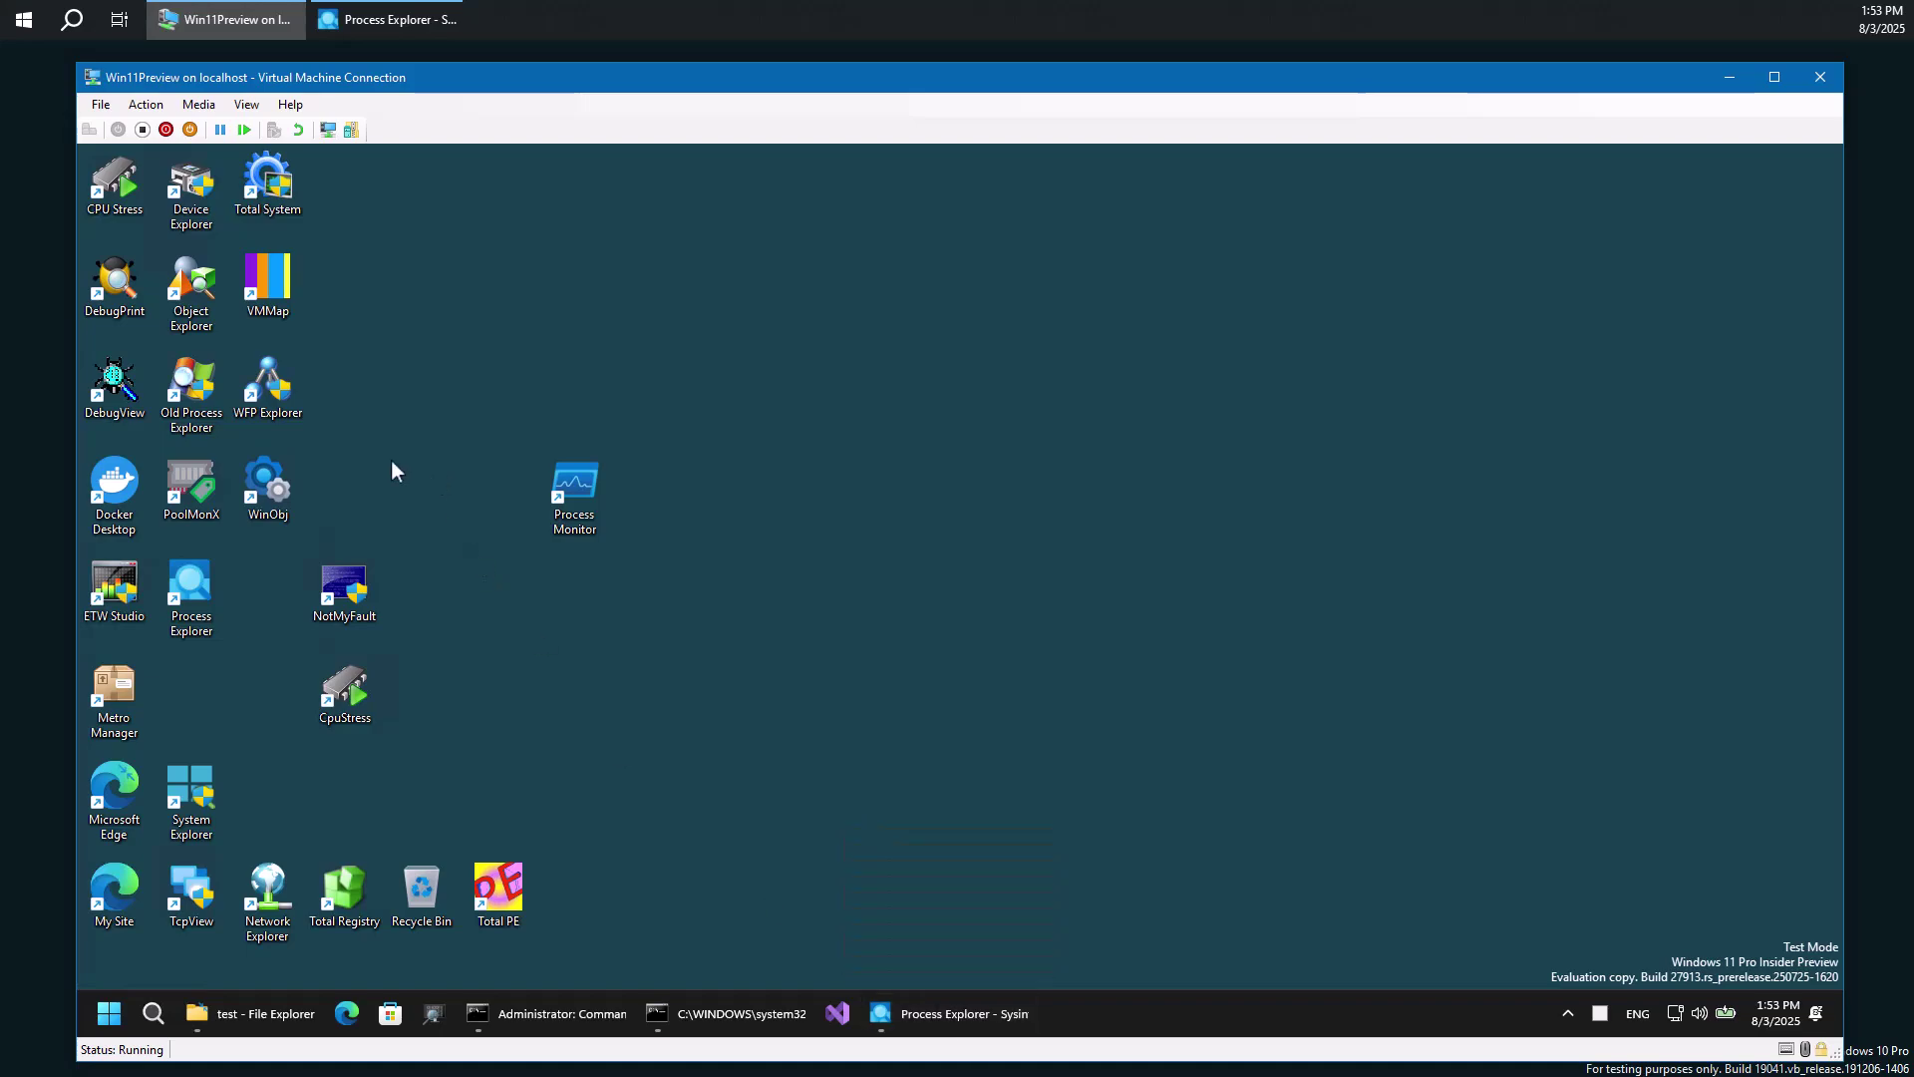
Launch the old Process Explorer elevated in the VM, raise its window, and select csrss.exe (PID 1048).
{"action": "double_click", "coordinate": [195, 416]}
{"action": "left_click", "coordinate": [885, 747]}
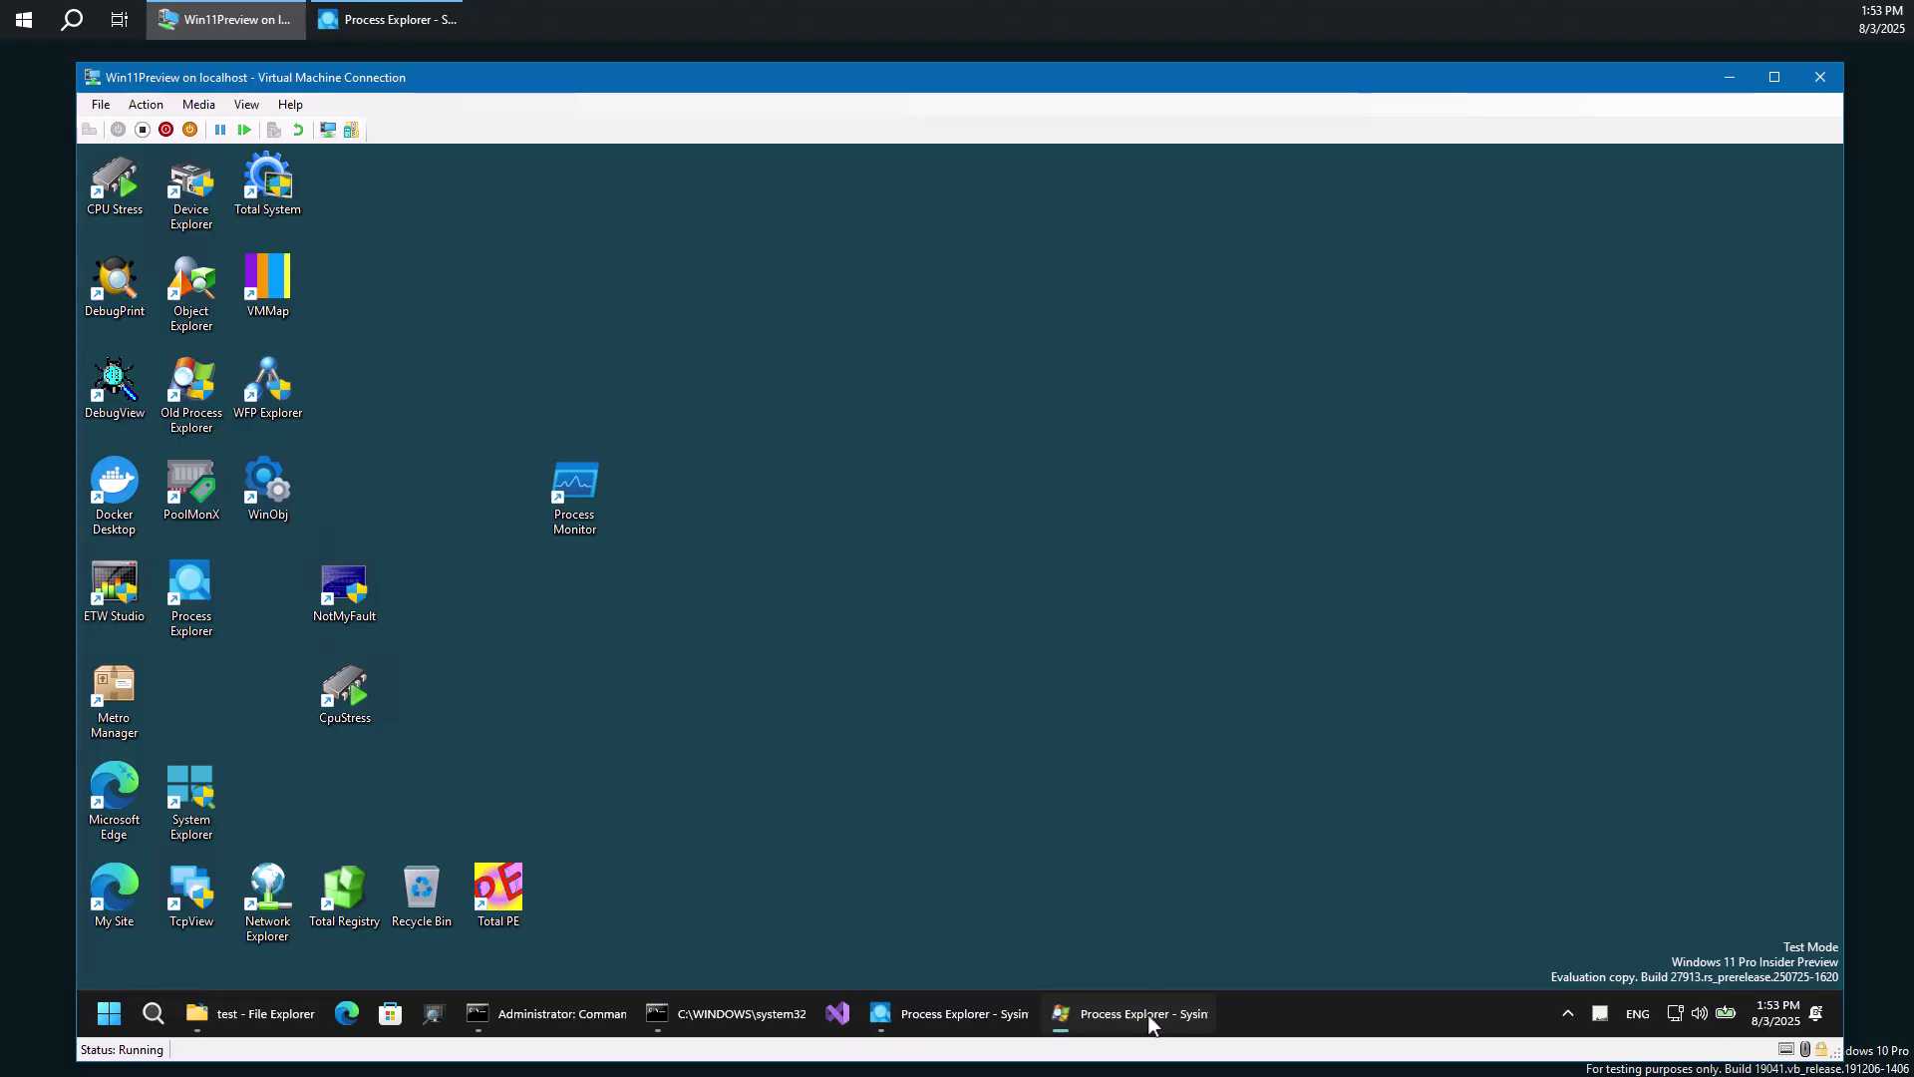
{"action": "left_click", "coordinate": [1146, 1014]}
{"action": "left_click_drag", "start_coordinate": [890, 245], "coordinate": [846, 160]}
{"action": "left_click", "coordinate": [408, 470]}
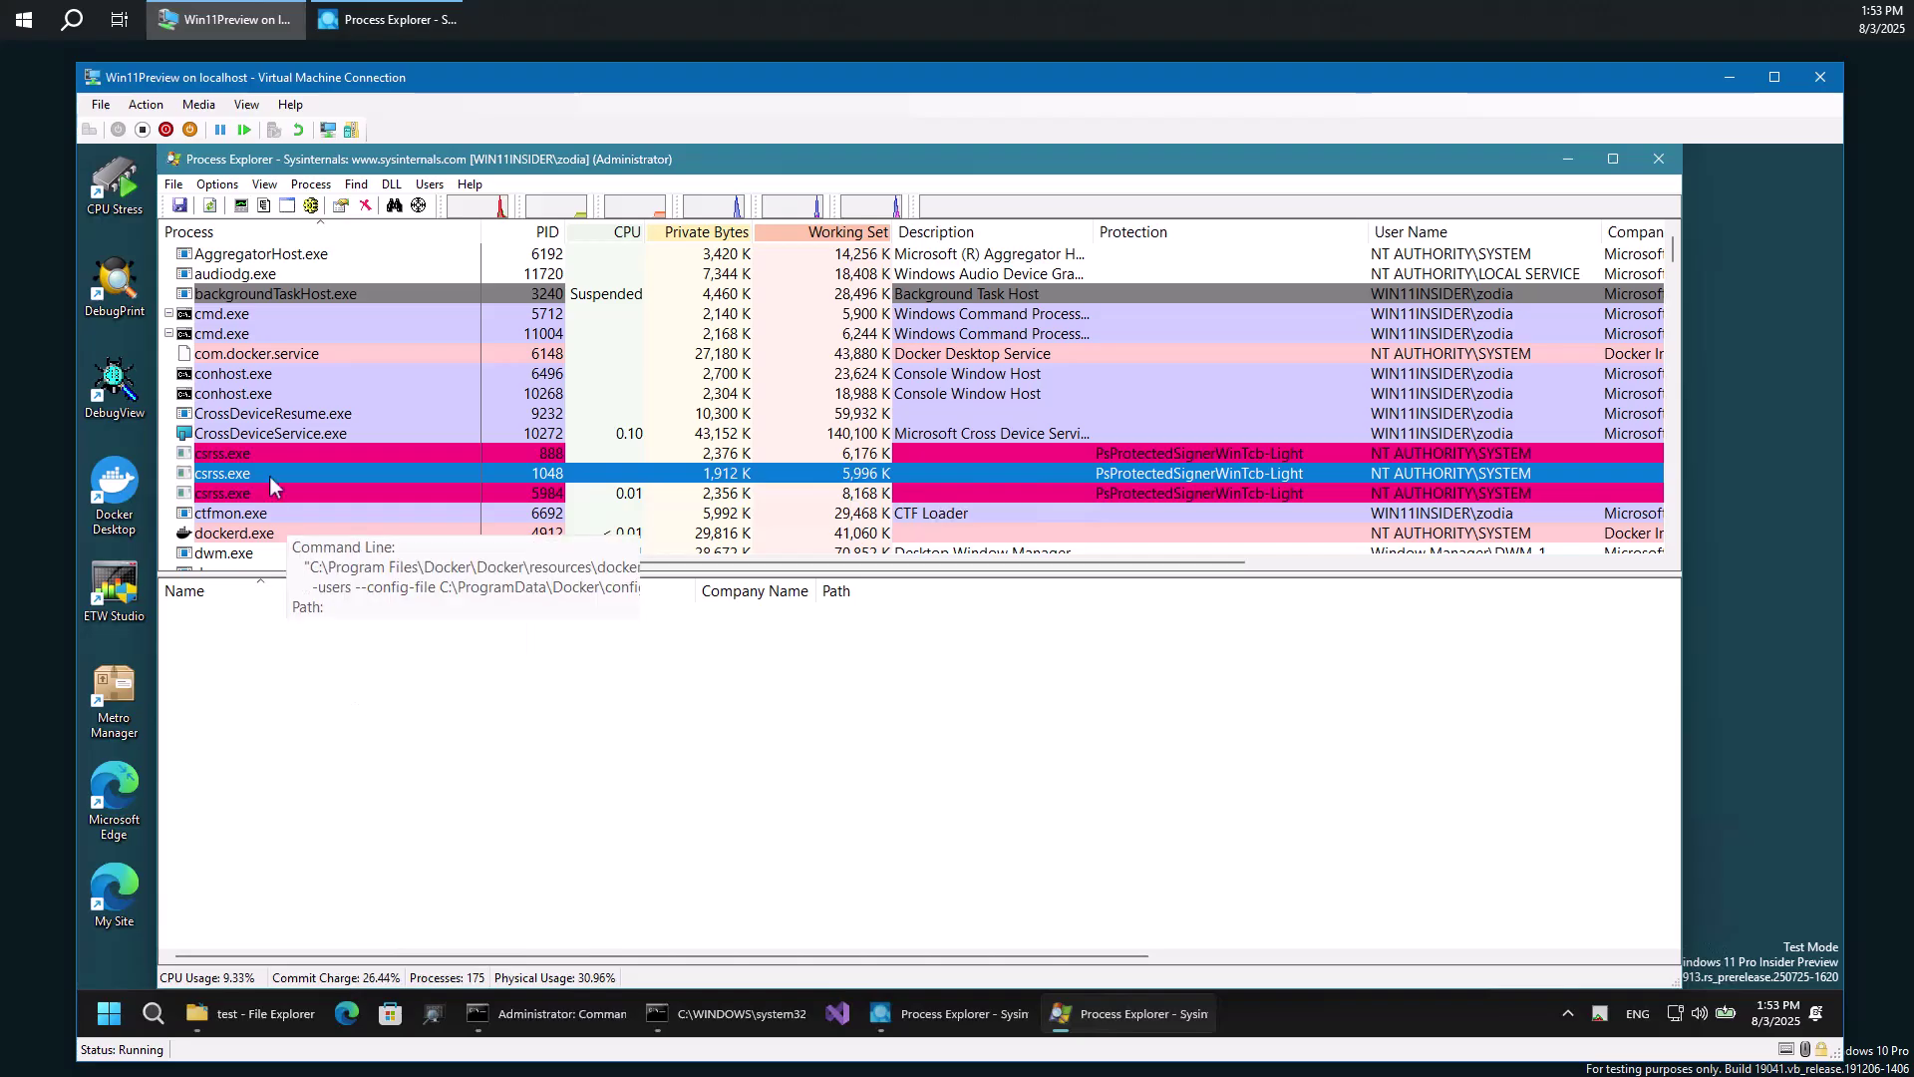
{"action": "left_click", "coordinate": [301, 415]}
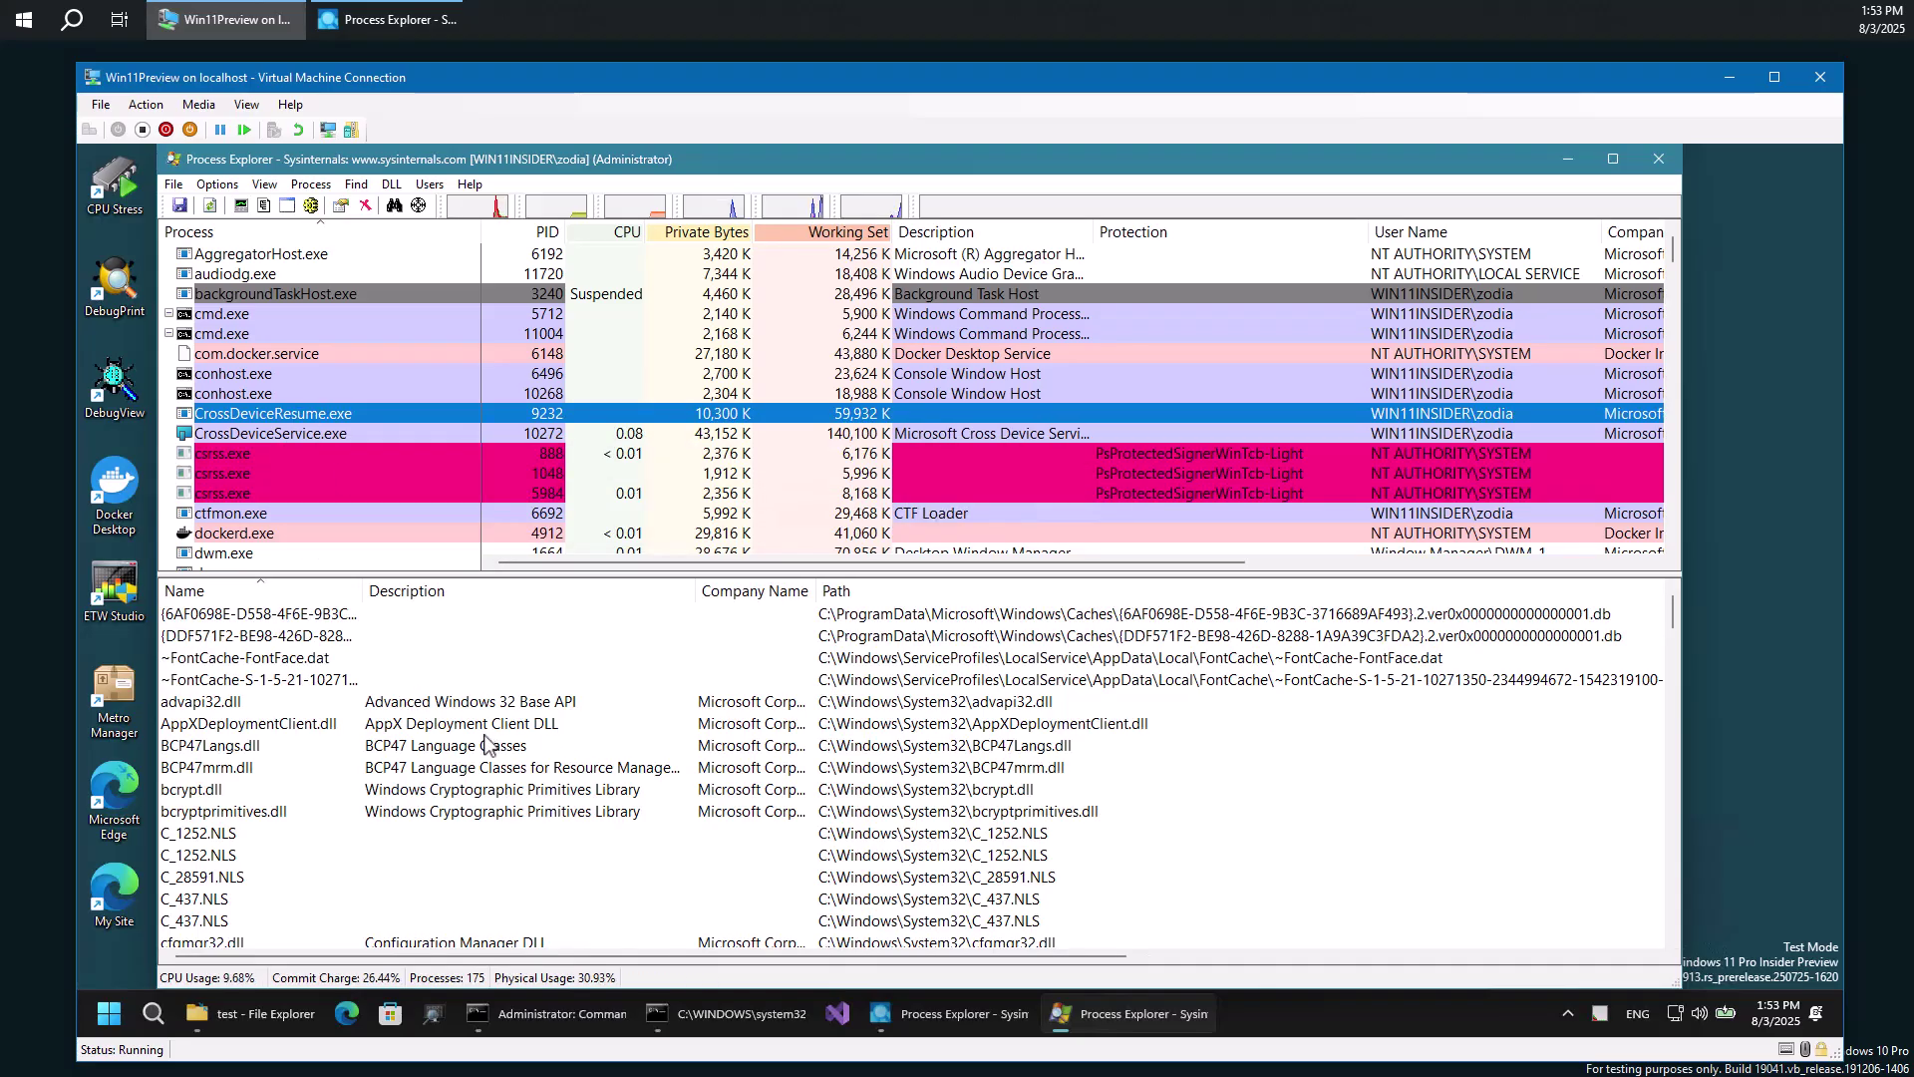
{"action": "left_click", "coordinate": [350, 473]}
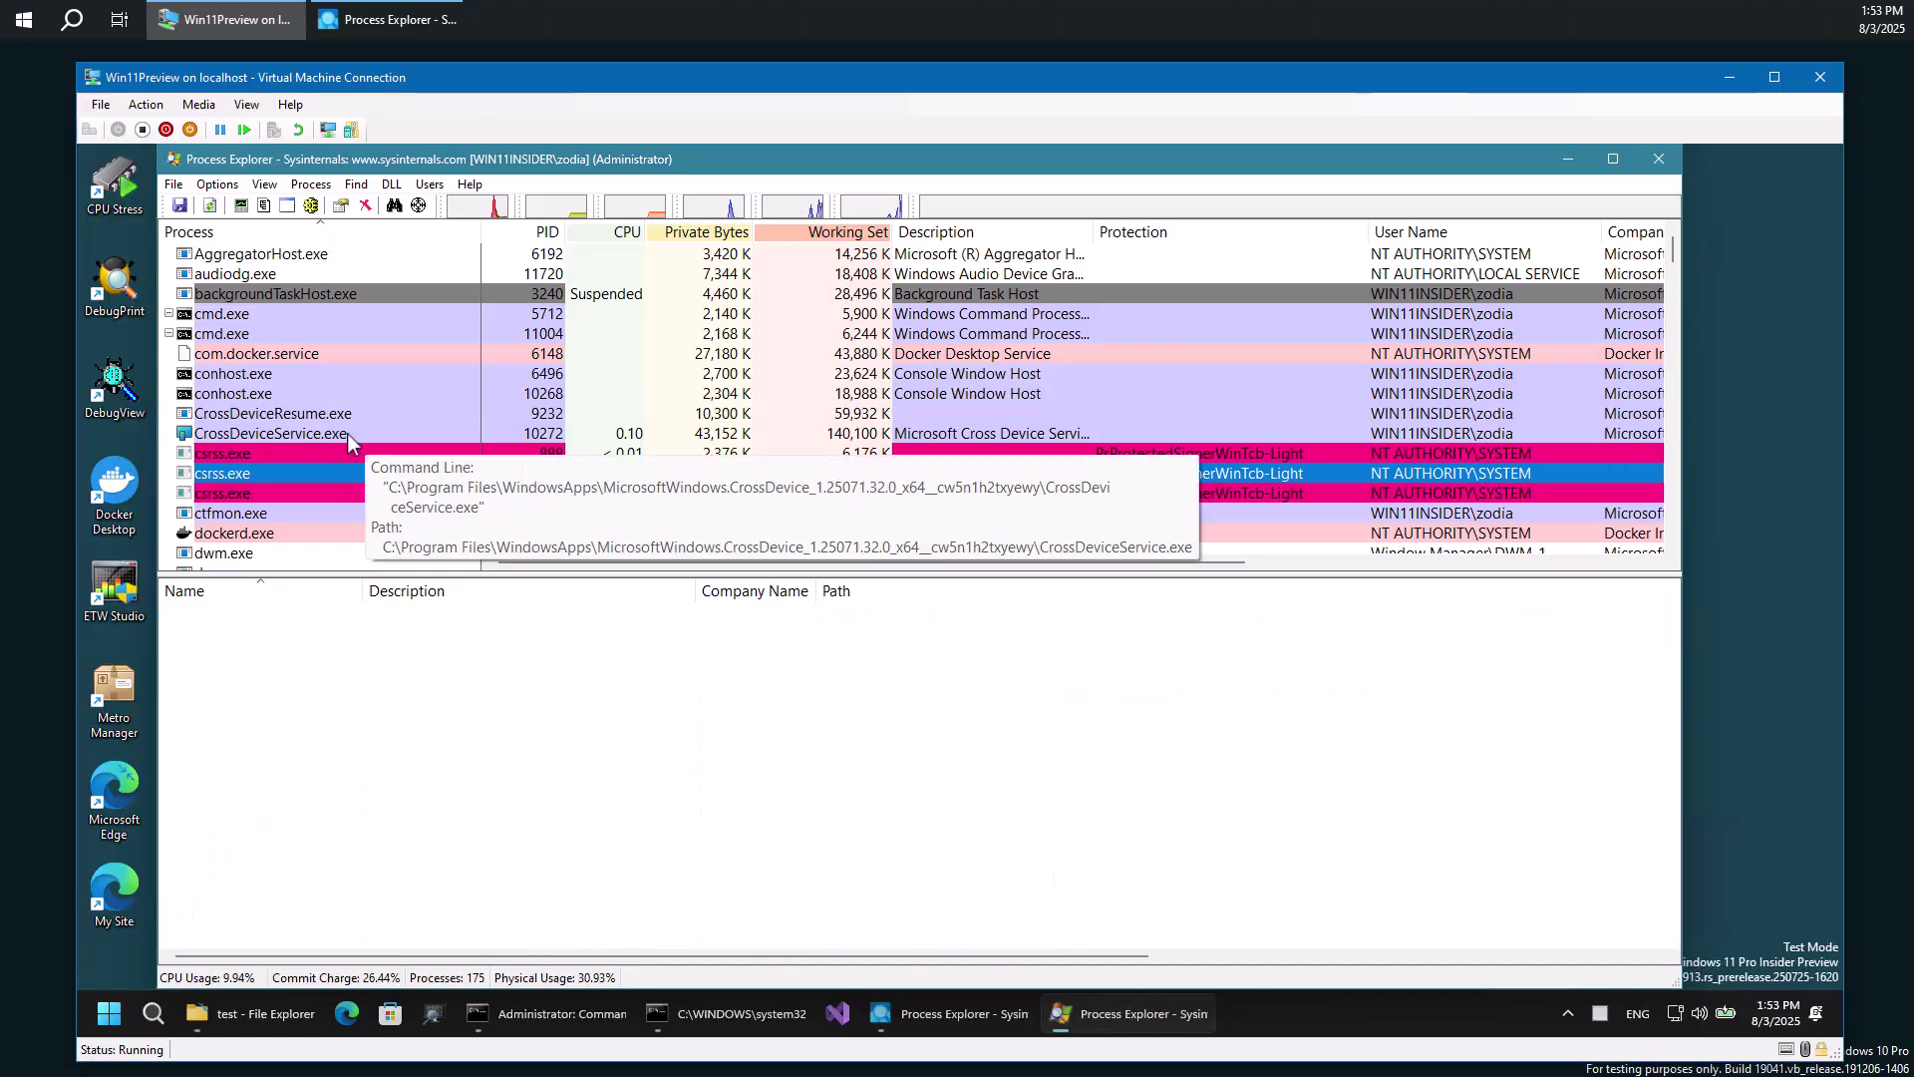
{"action": "scroll", "coordinate": [346, 391], "scroll_direction": "down", "scroll_amount": 2}
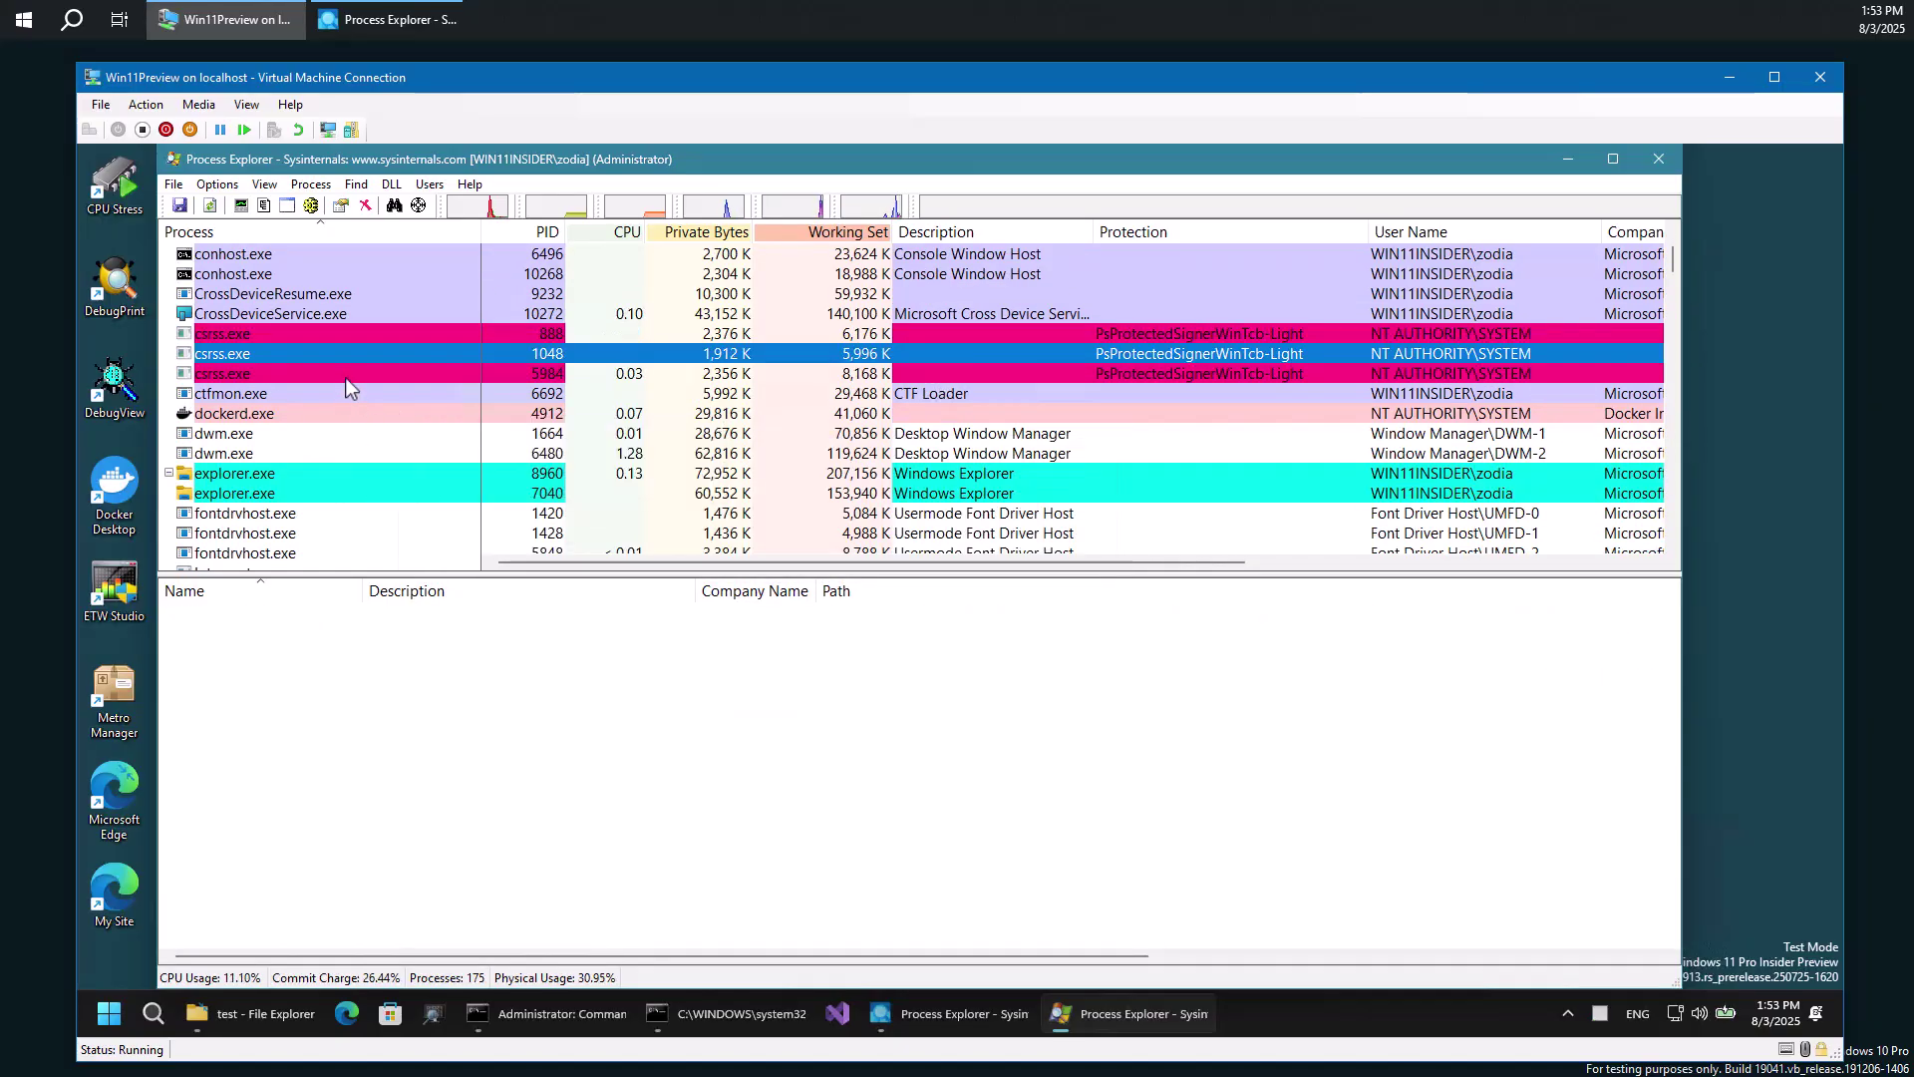
{"action": "scroll", "coordinate": [381, 421], "scroll_direction": "up", "scroll_amount": 2}
{"action": "scroll", "coordinate": [381, 422], "scroll_direction": "down", "scroll_amount": 7}
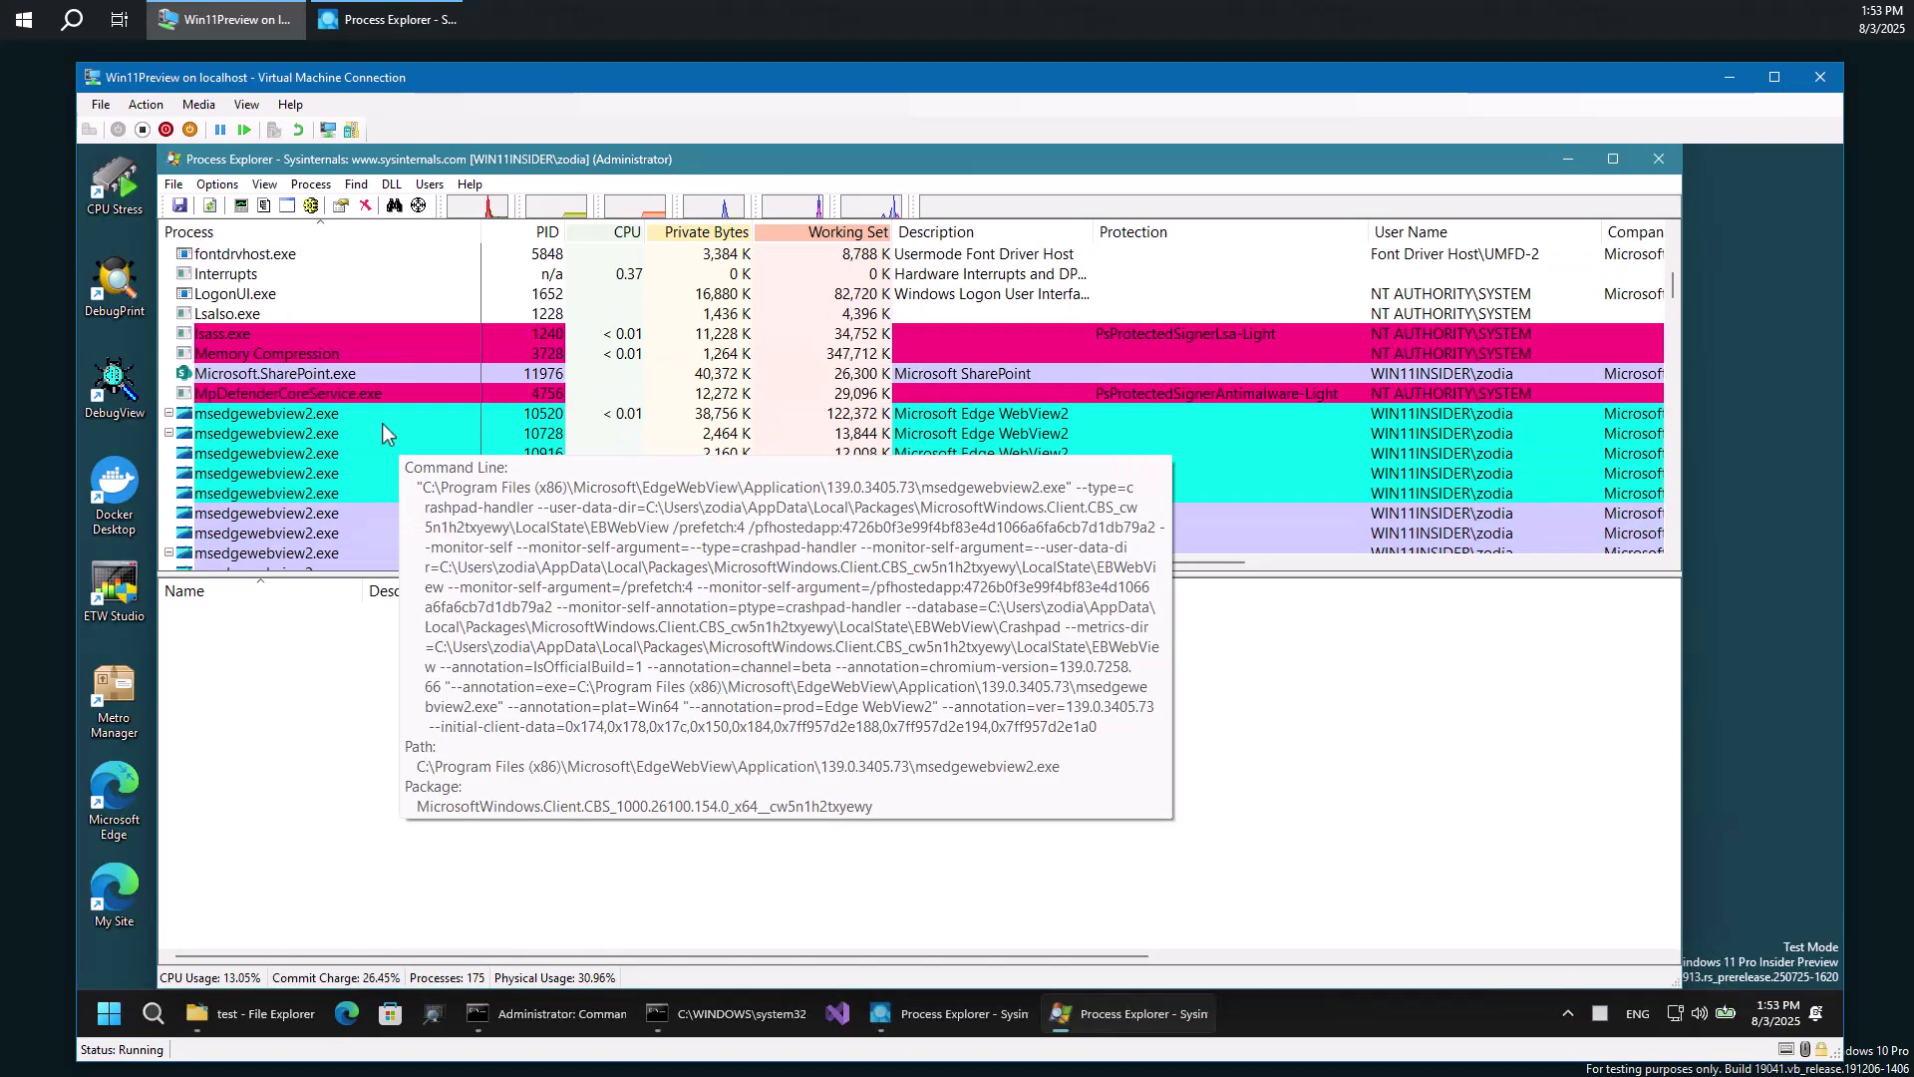
{"action": "left_click", "coordinate": [341, 351]}
{"action": "left_click", "coordinate": [351, 393]}
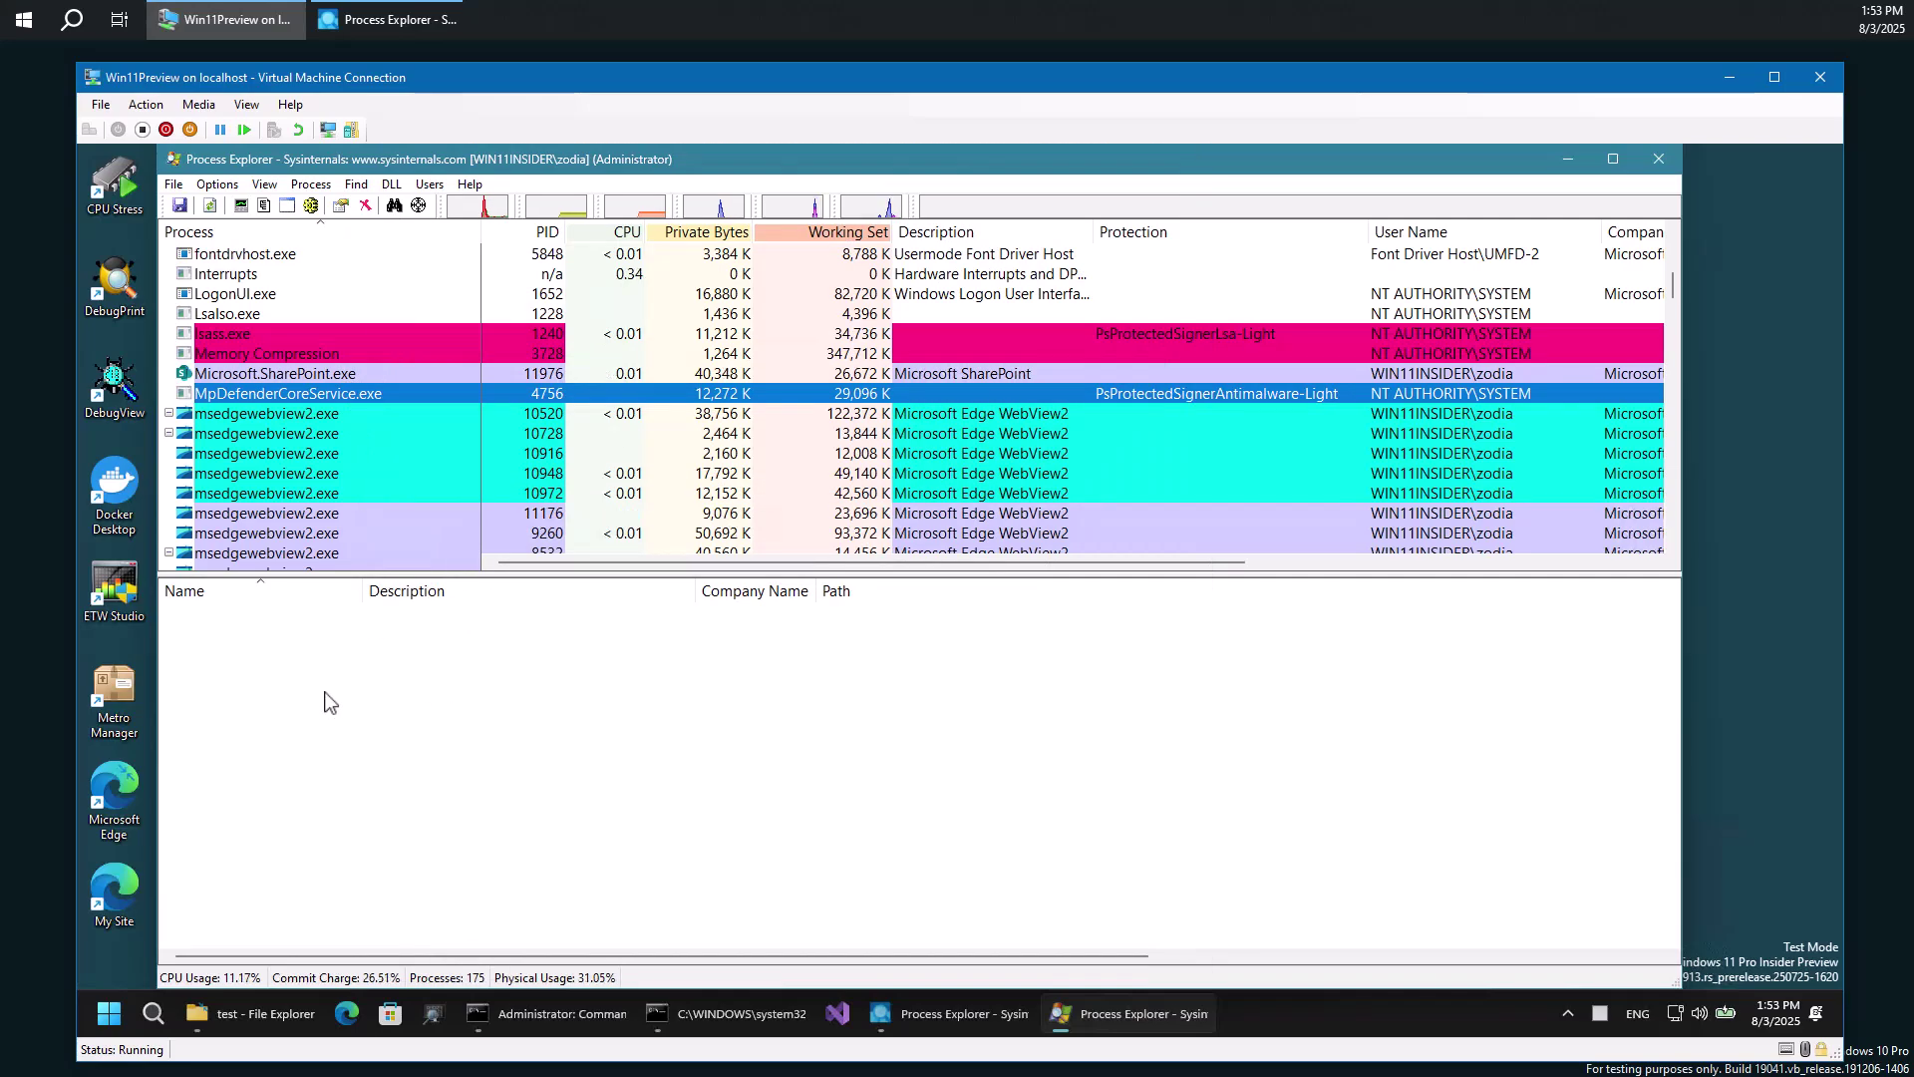
{"action": "mouse_move", "coordinate": [261, 402]}
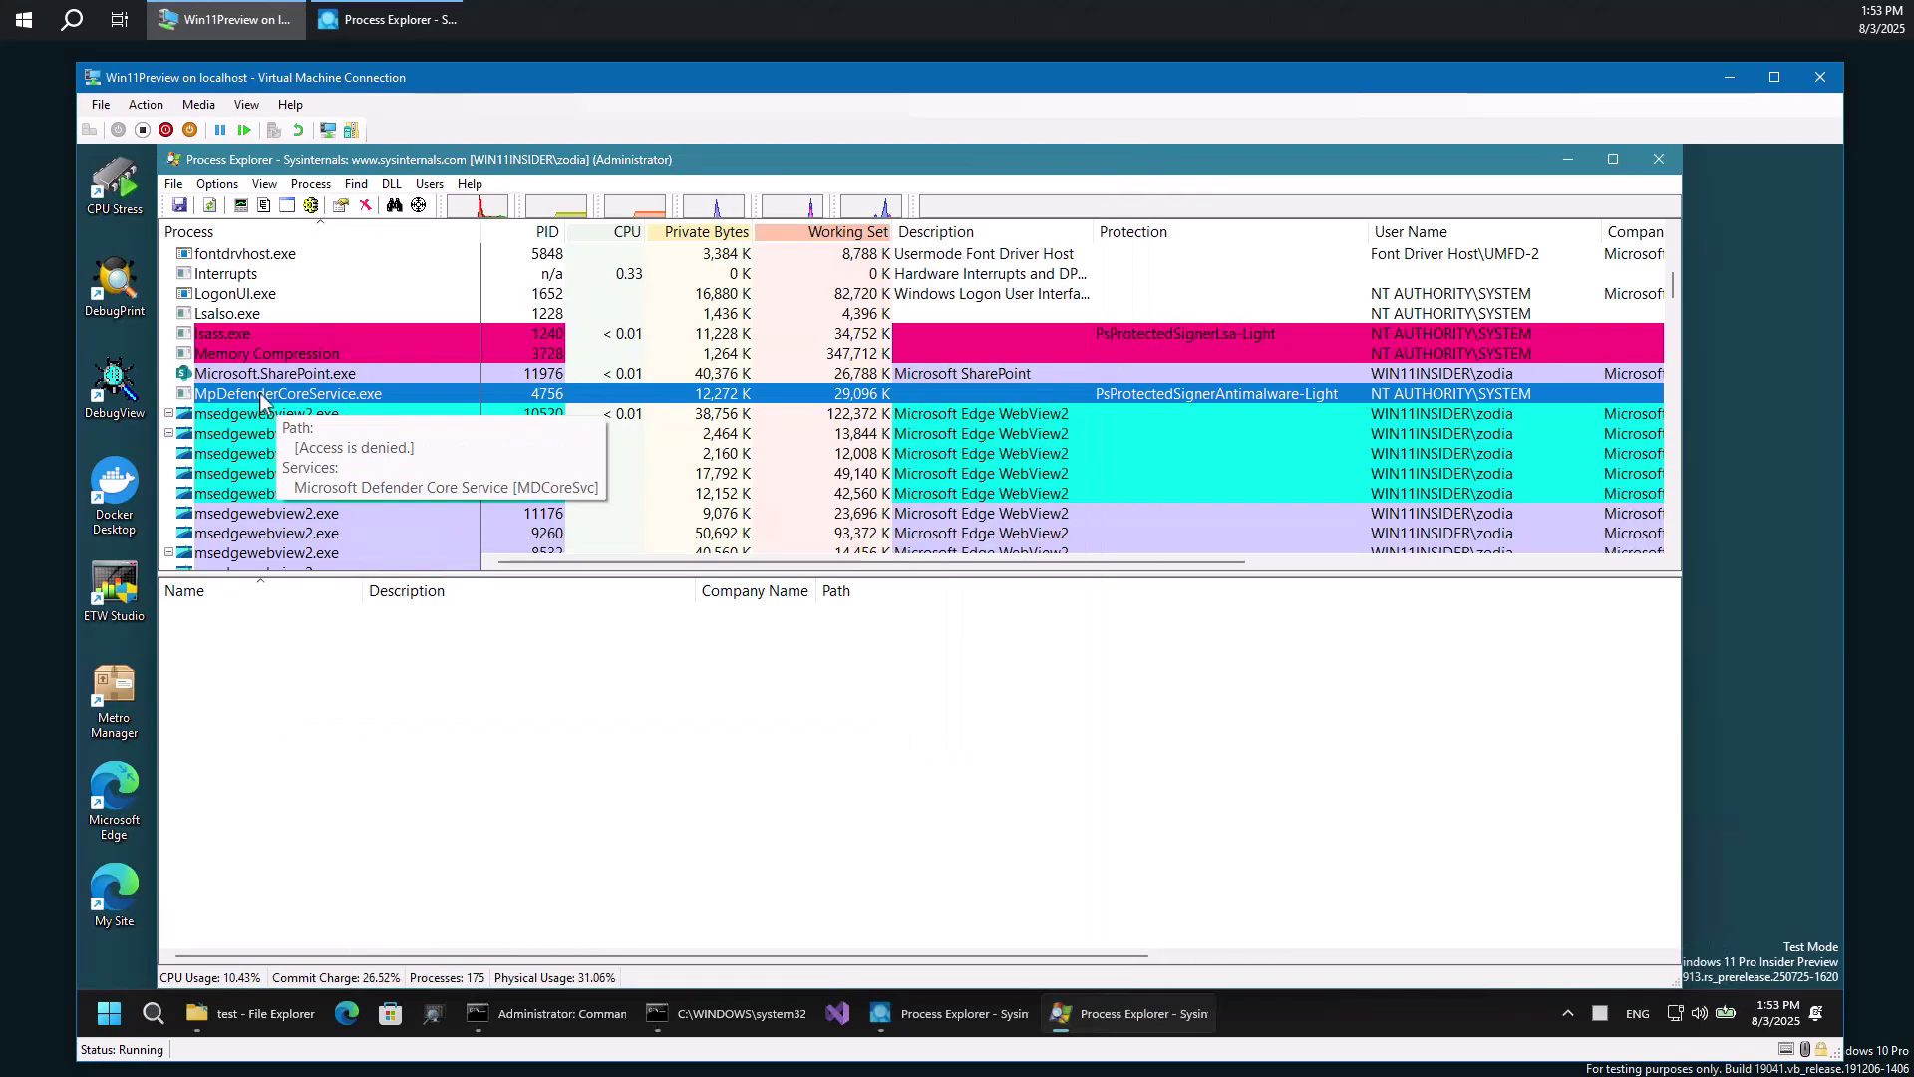
{"action": "scroll", "coordinate": [404, 391], "scroll_direction": "up", "scroll_amount": 3}
{"action": "mouse_move", "coordinate": [347, 527]}
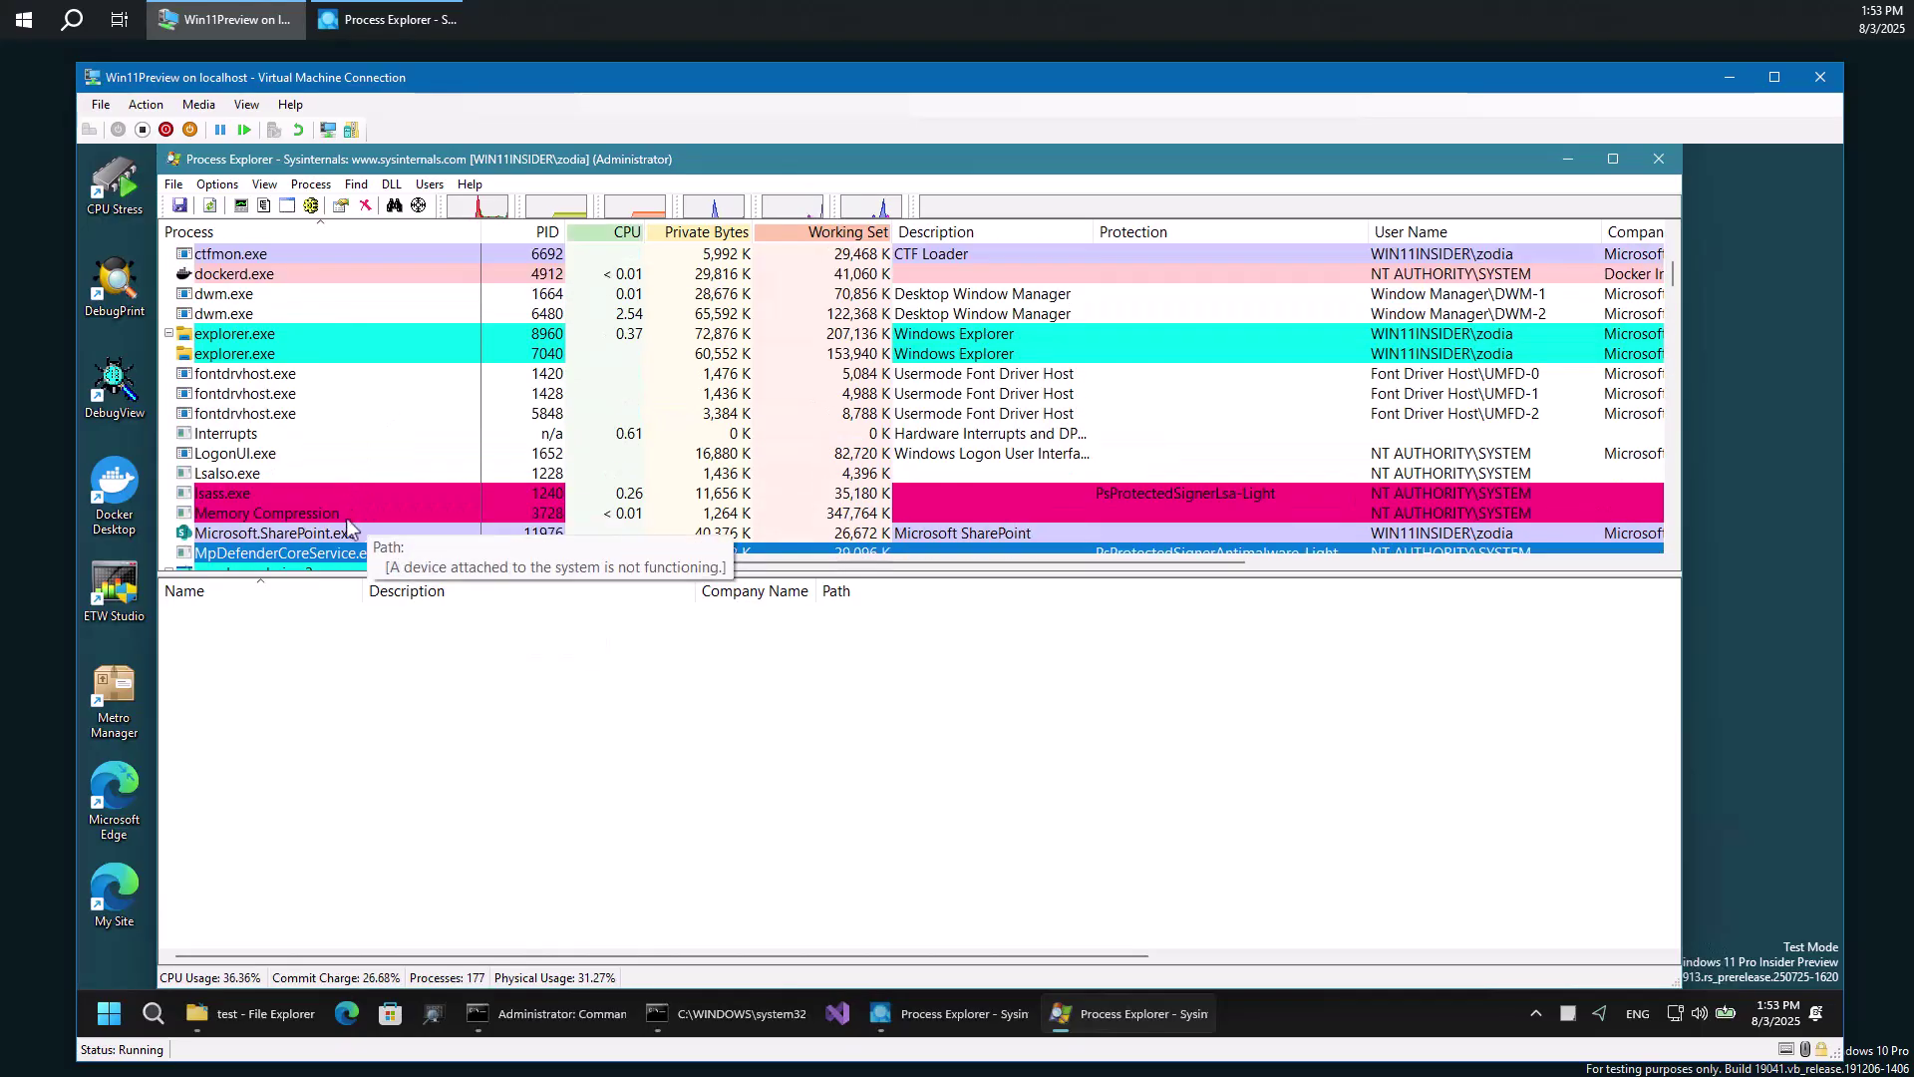
{"action": "scroll", "coordinate": [345, 478], "scroll_direction": "down", "scroll_amount": 2}
{"action": "mouse_move", "coordinate": [342, 433]}
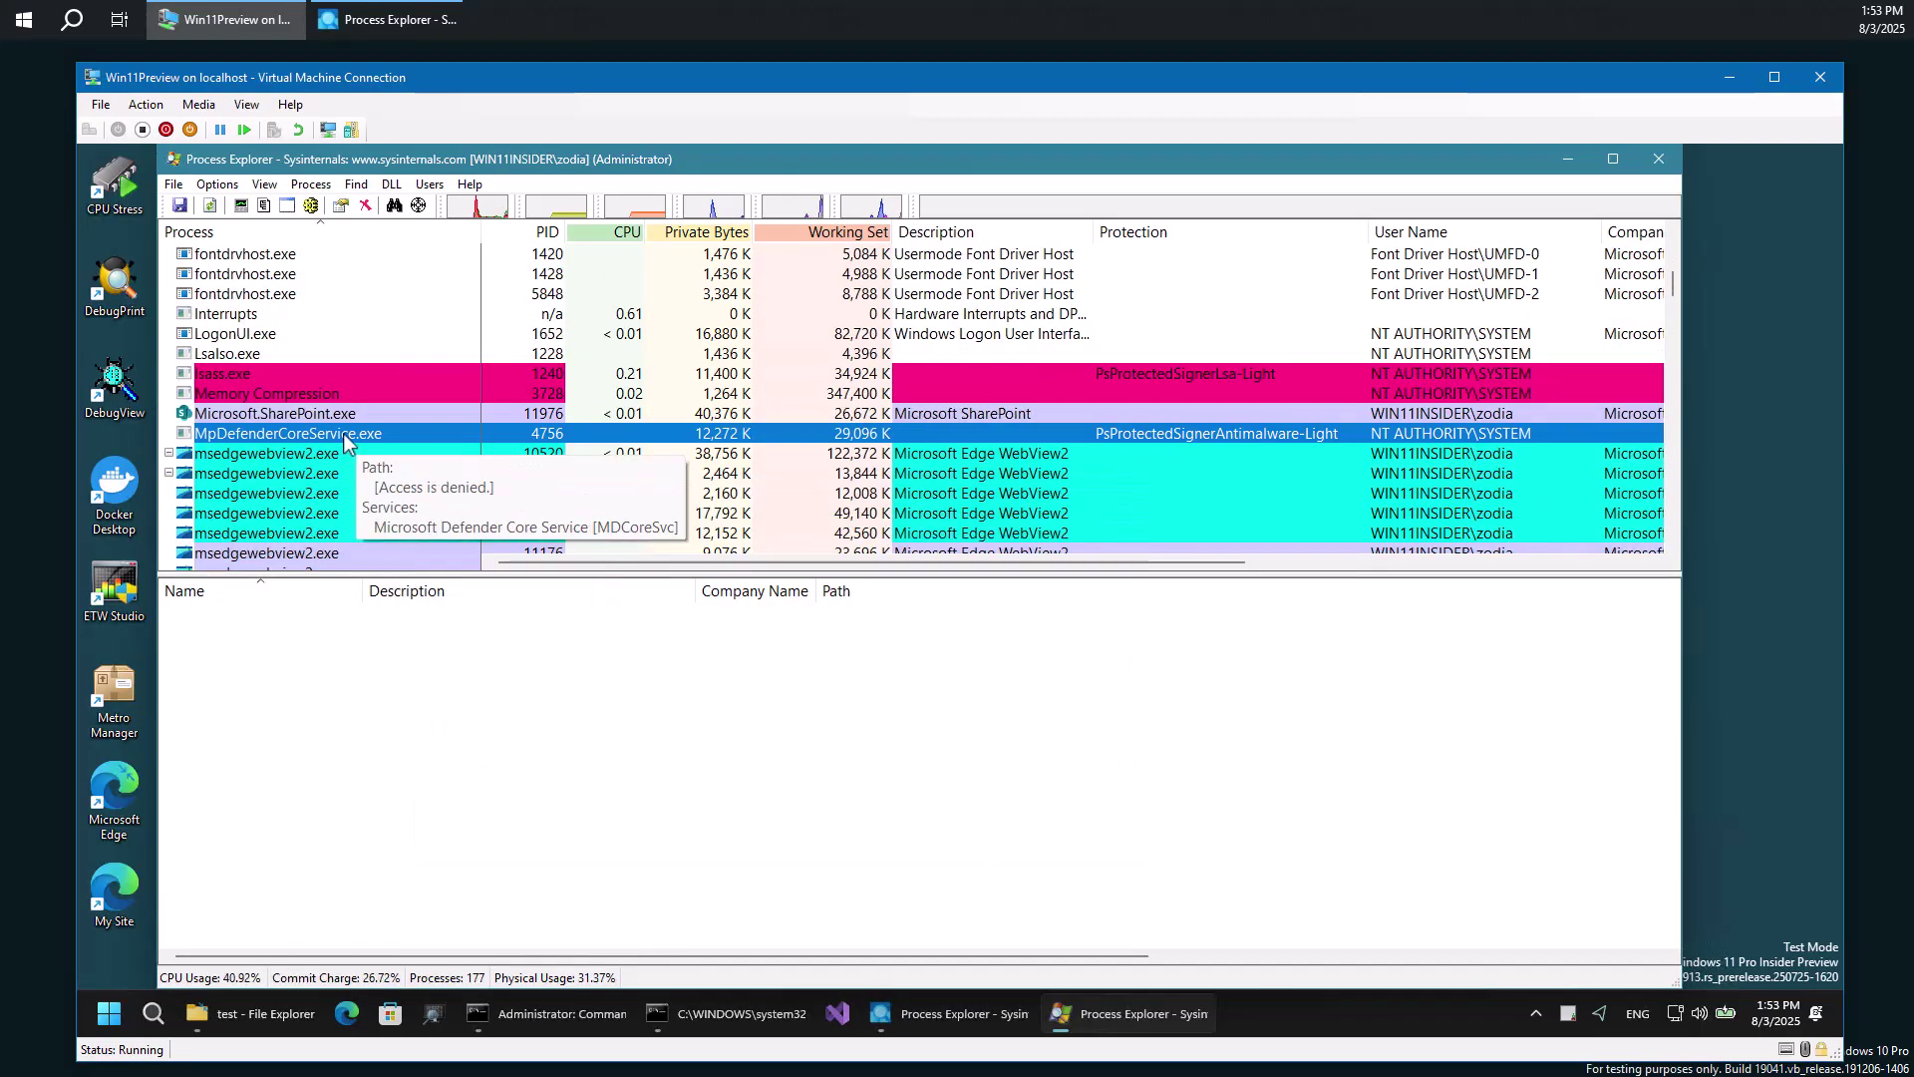
{"action": "left_click", "coordinate": [361, 379]}
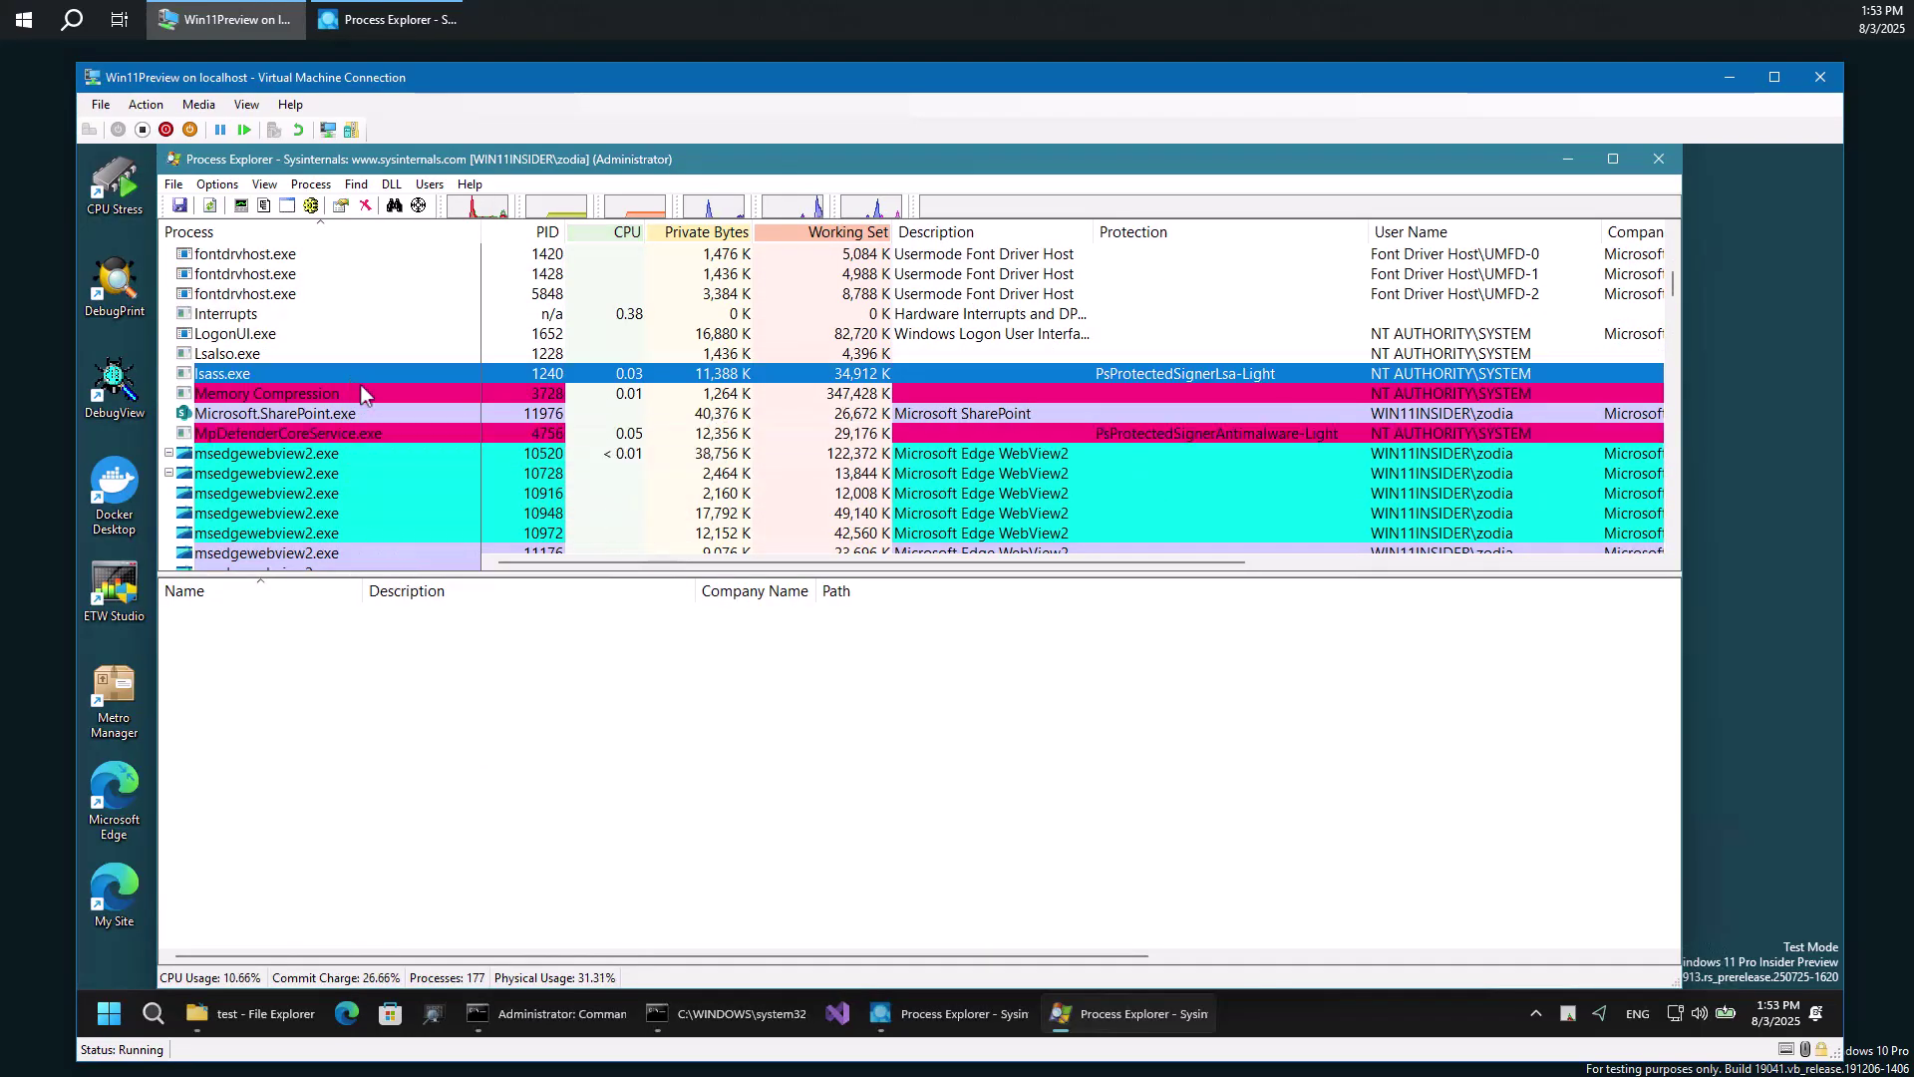
{"action": "mouse_move", "coordinate": [343, 409]}
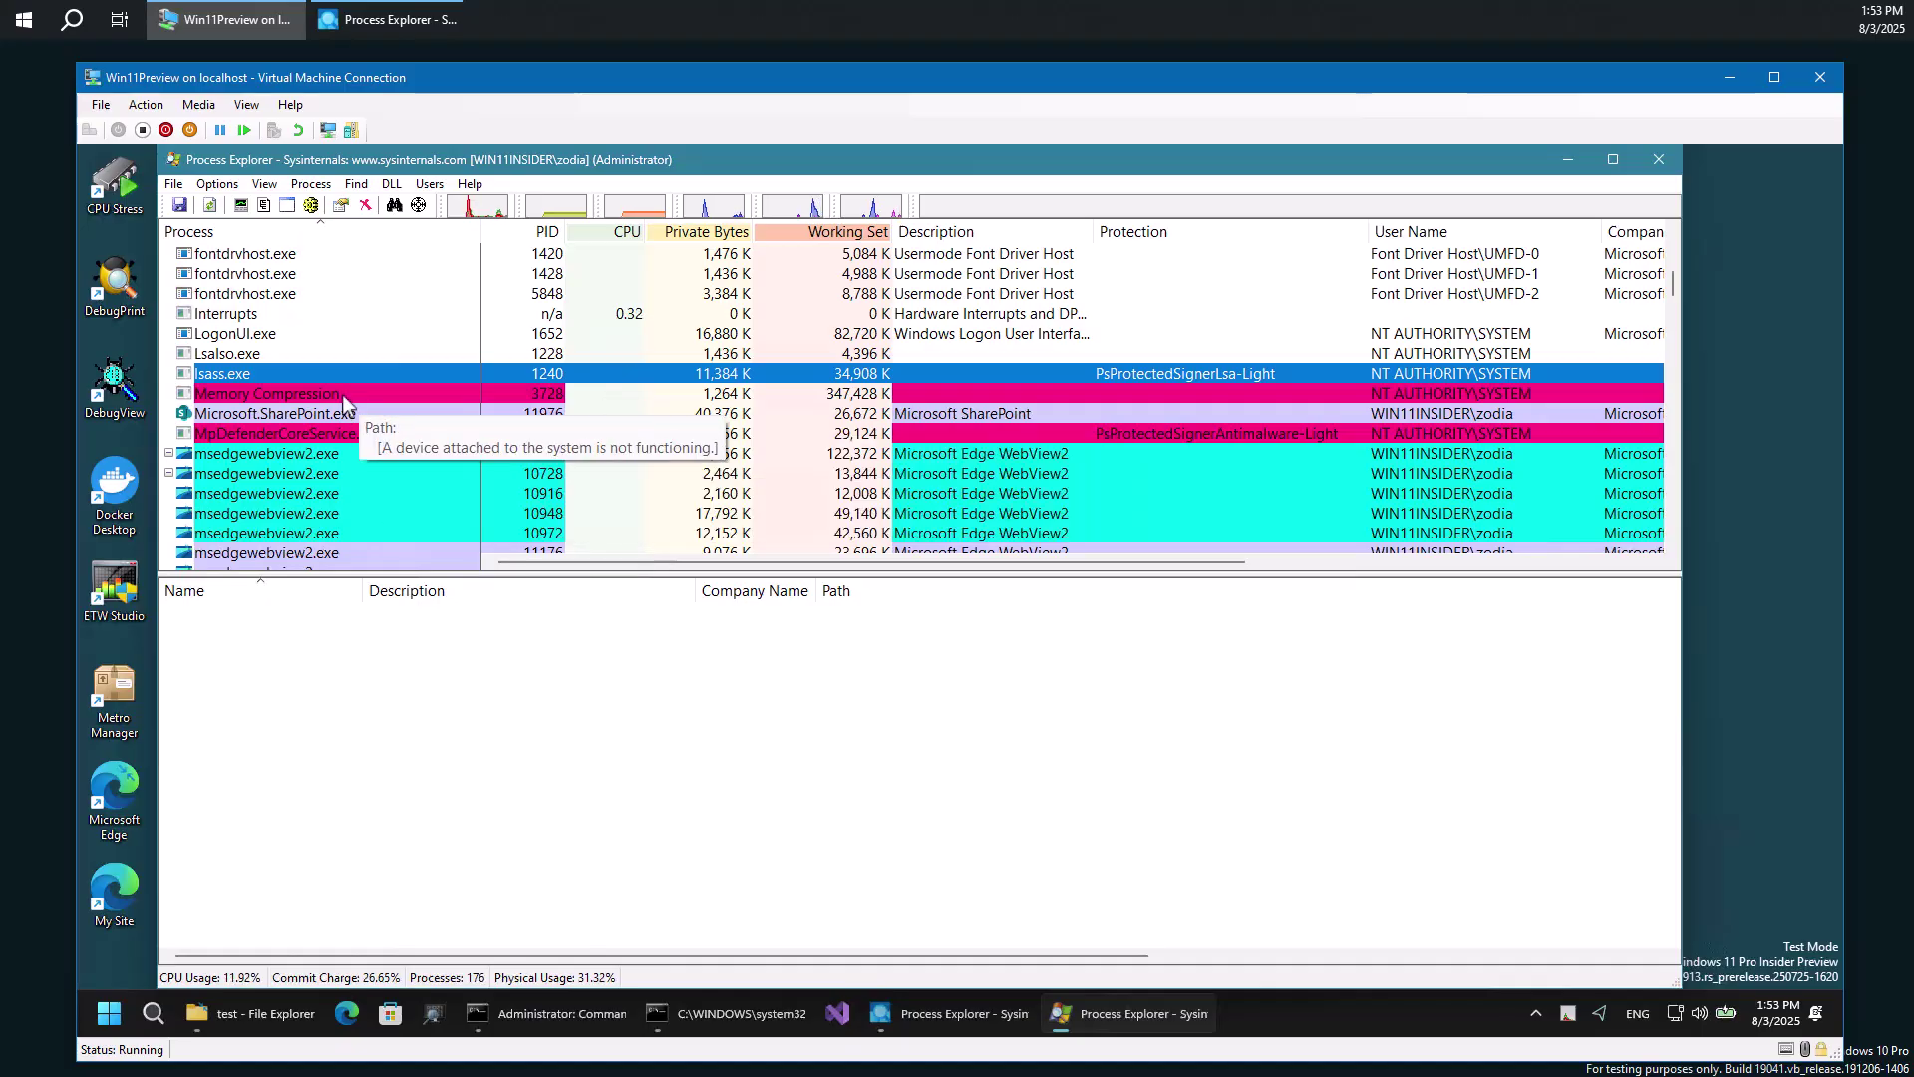
{"action": "left_click", "coordinate": [342, 393]}
{"action": "left_click", "coordinate": [277, 379]}
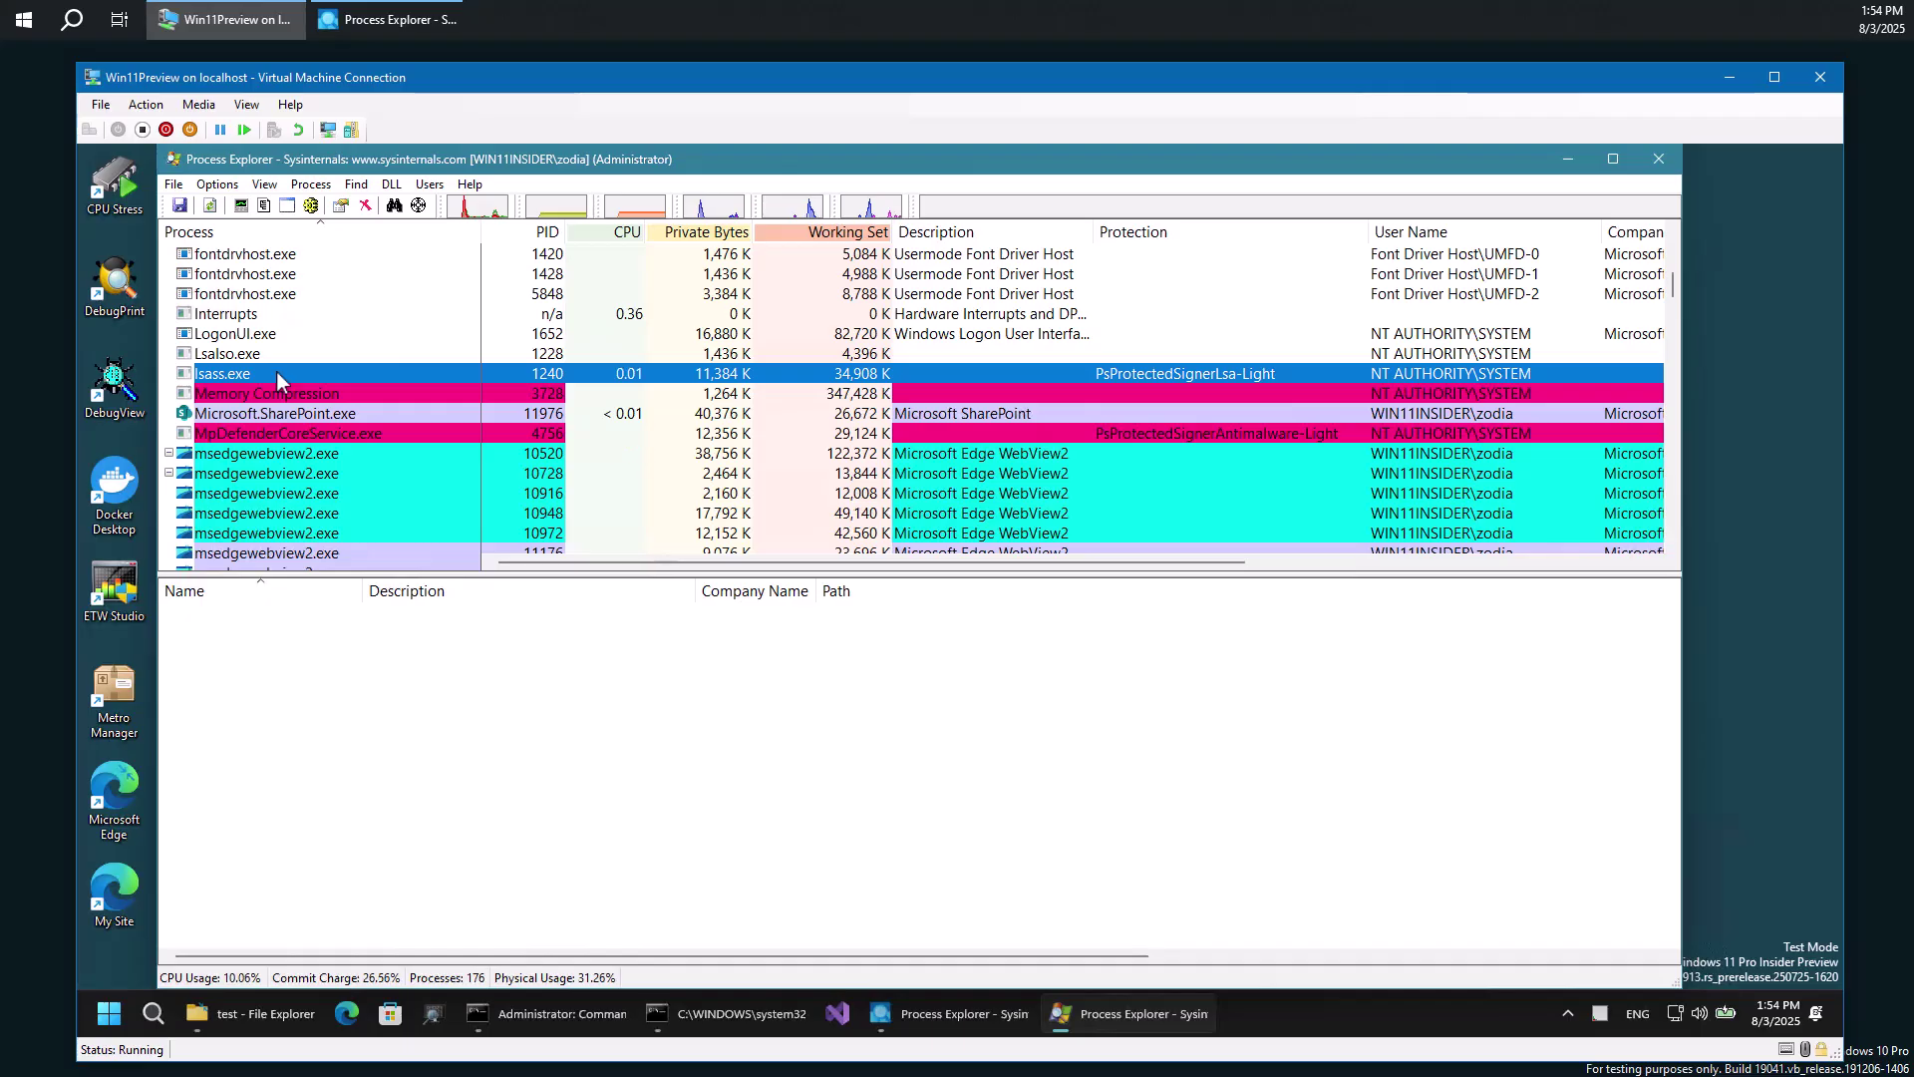
{"action": "mouse_move", "coordinate": [264, 399]}
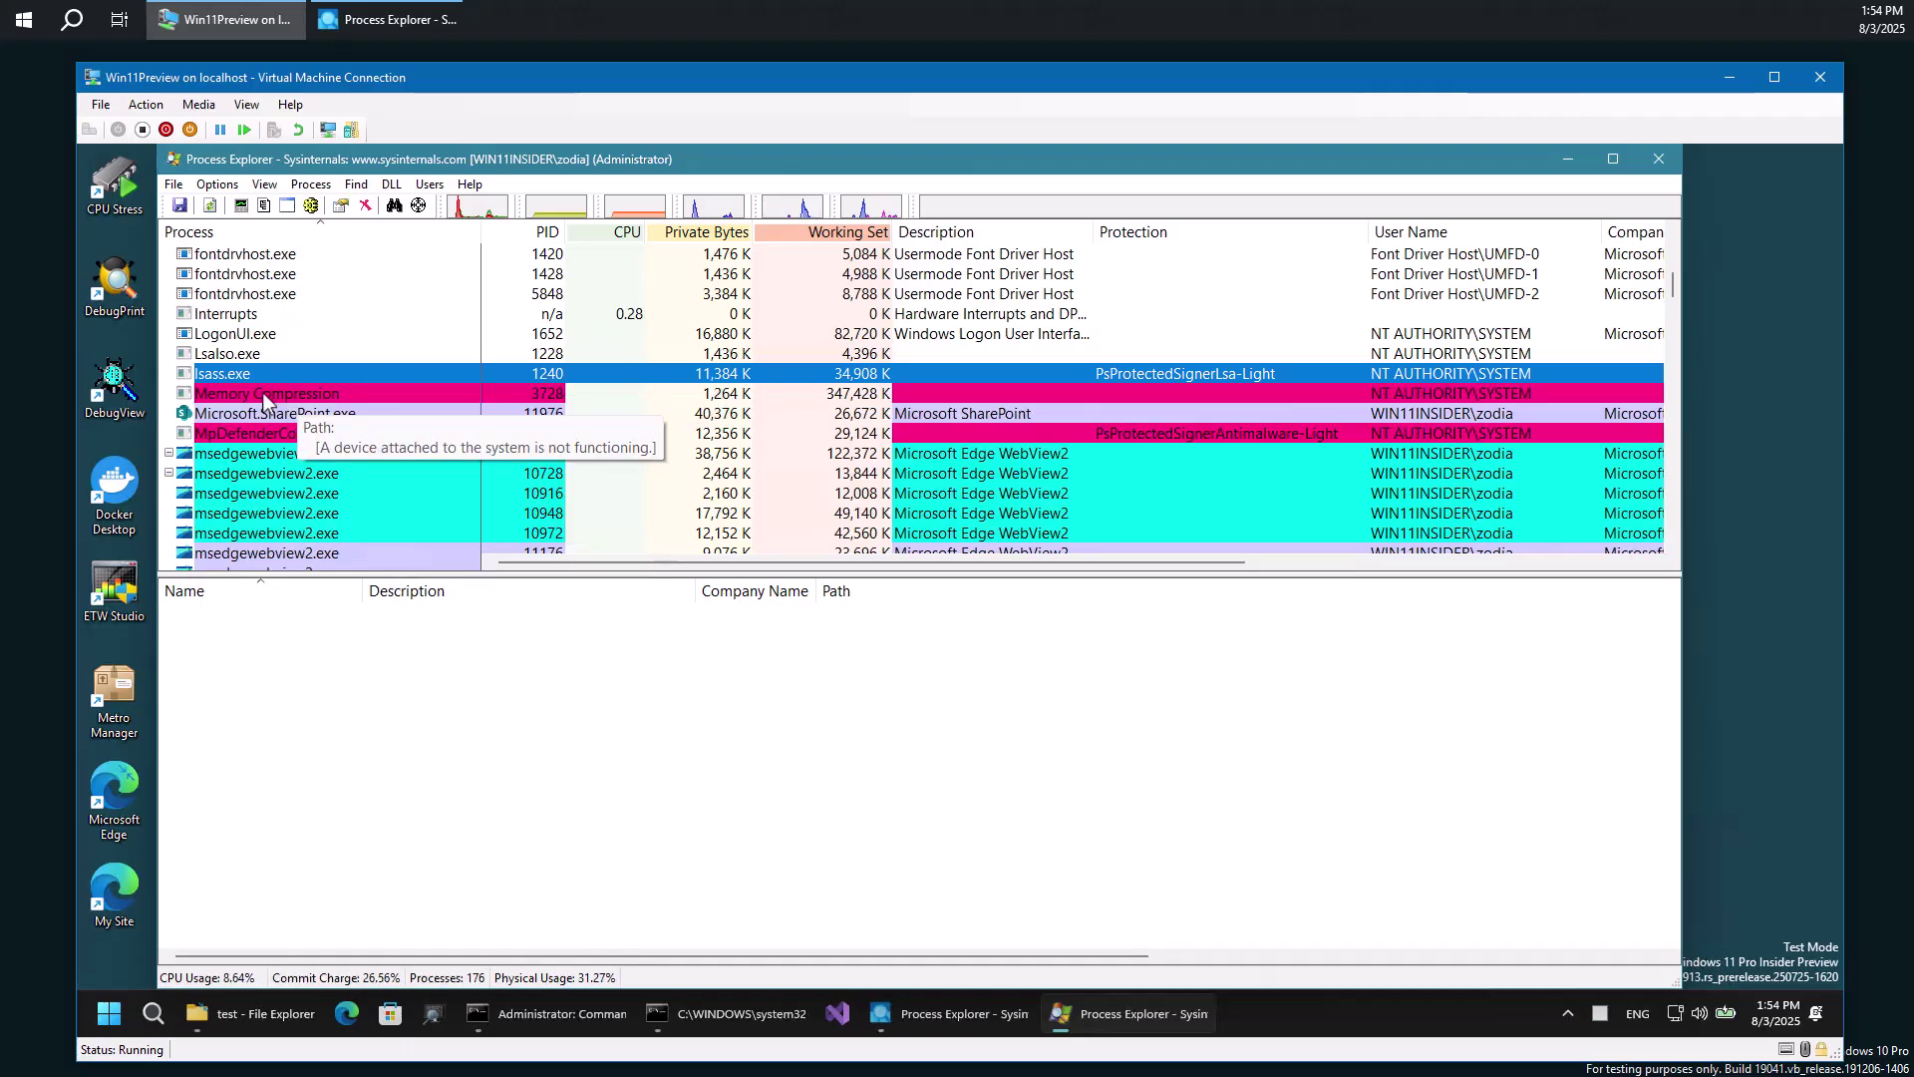
{"action": "mouse_move", "coordinate": [349, 379]}
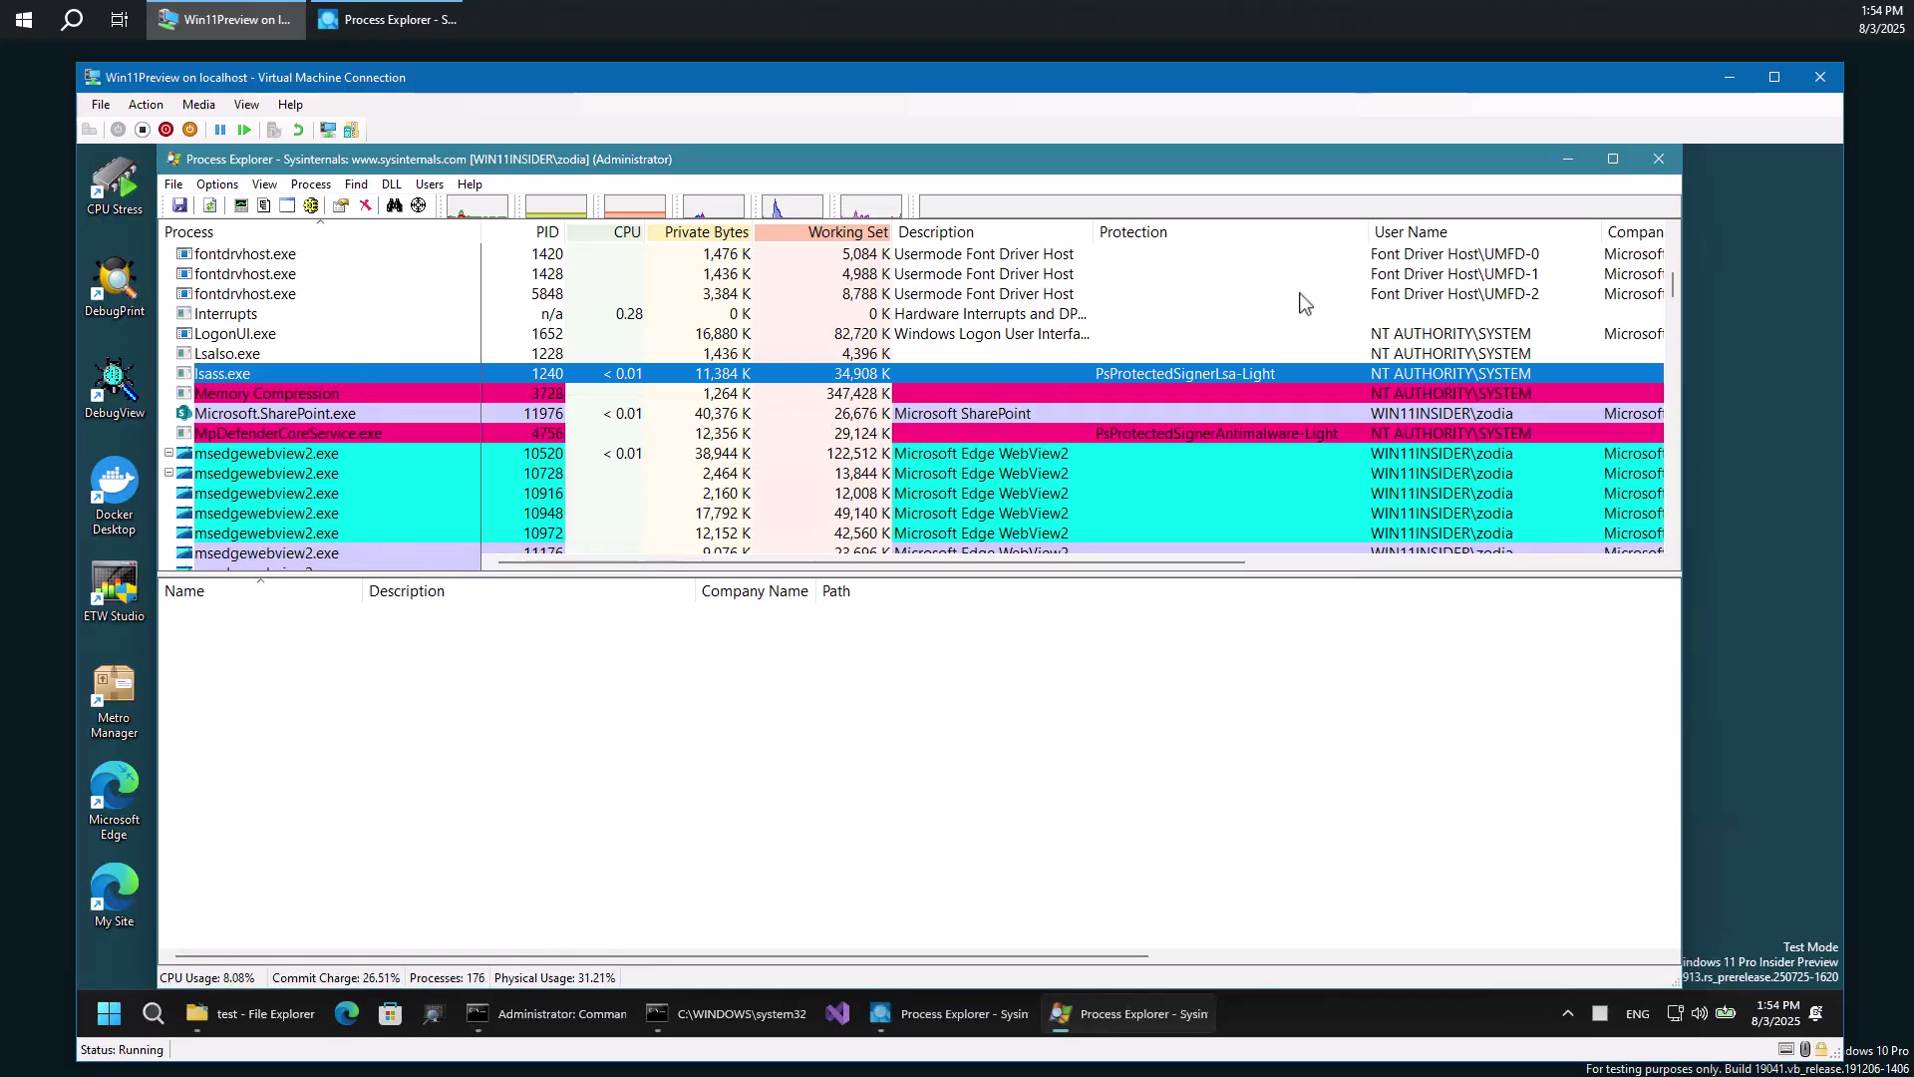
Minimize Process Explorer and decline the WinObj elevation prompt.
{"action": "left_click", "coordinate": [1564, 166]}
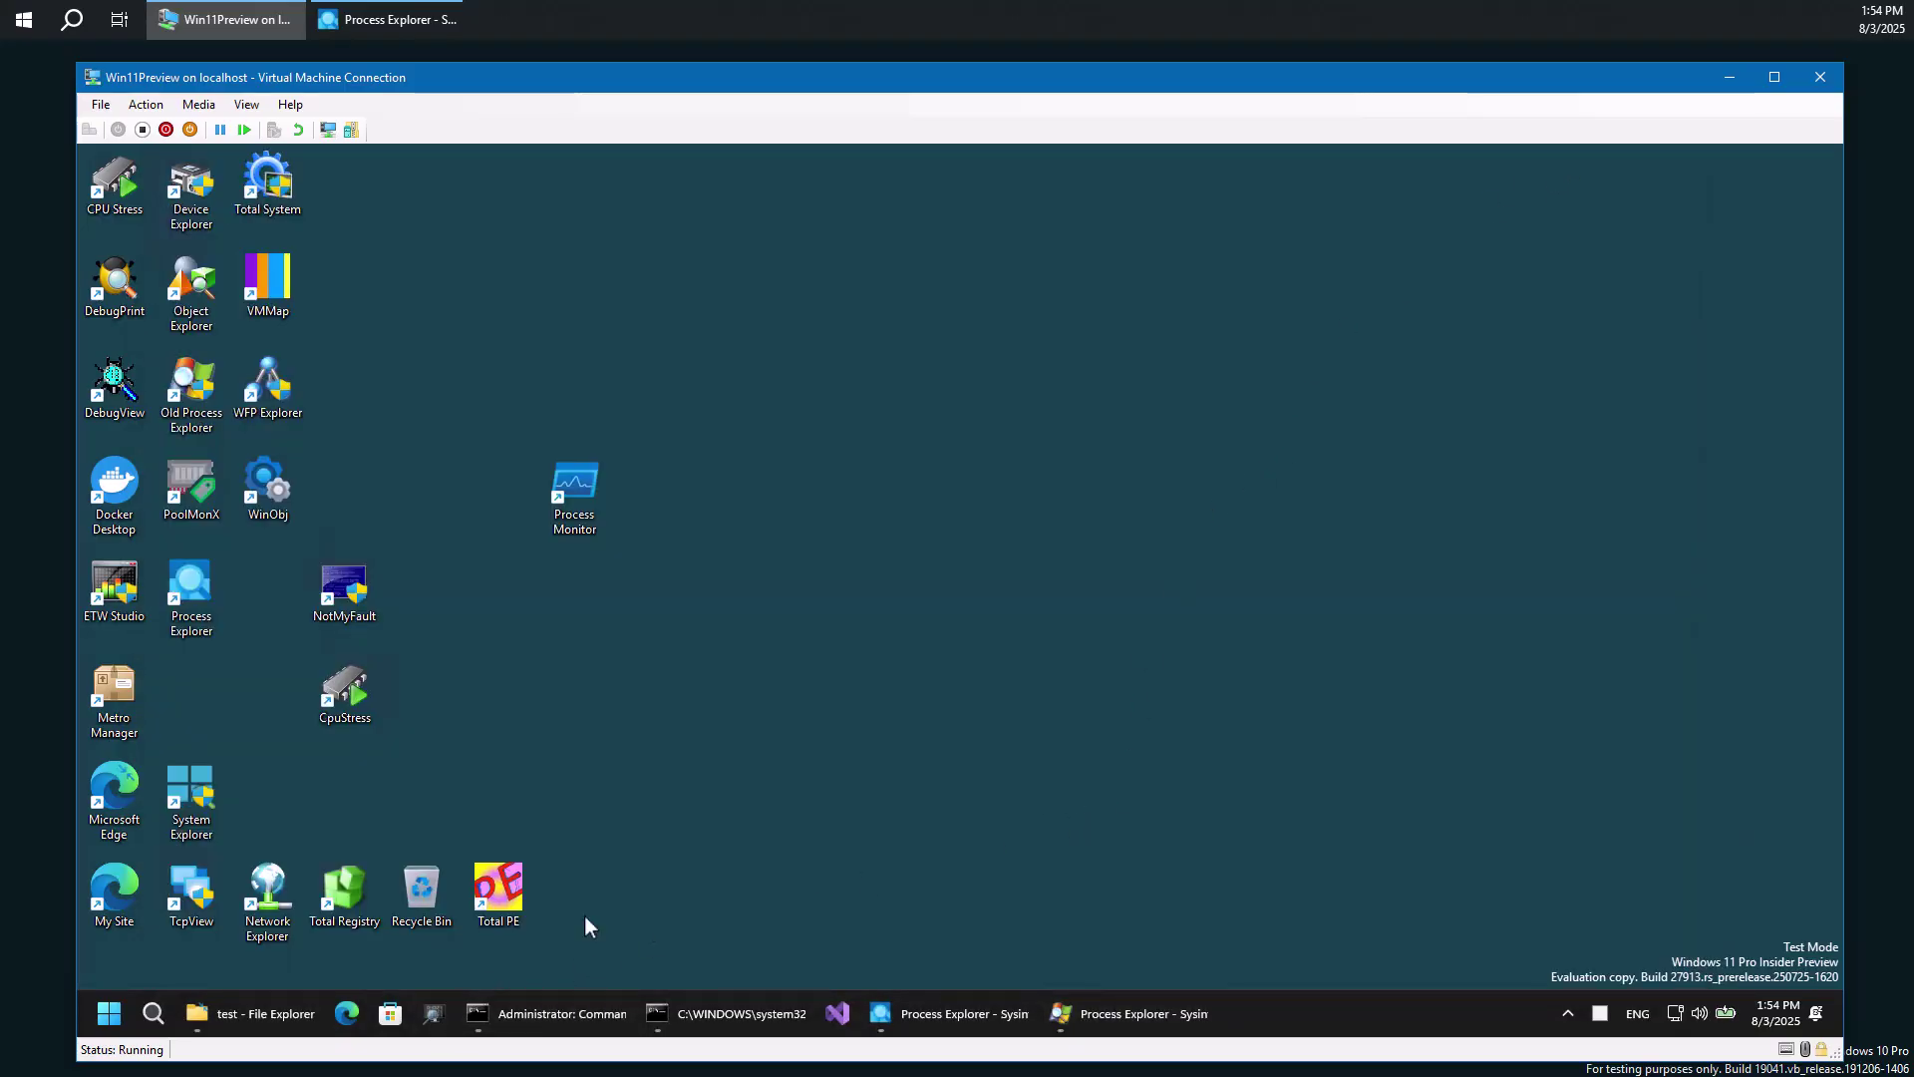
{"action": "left_click", "coordinate": [858, 745]}
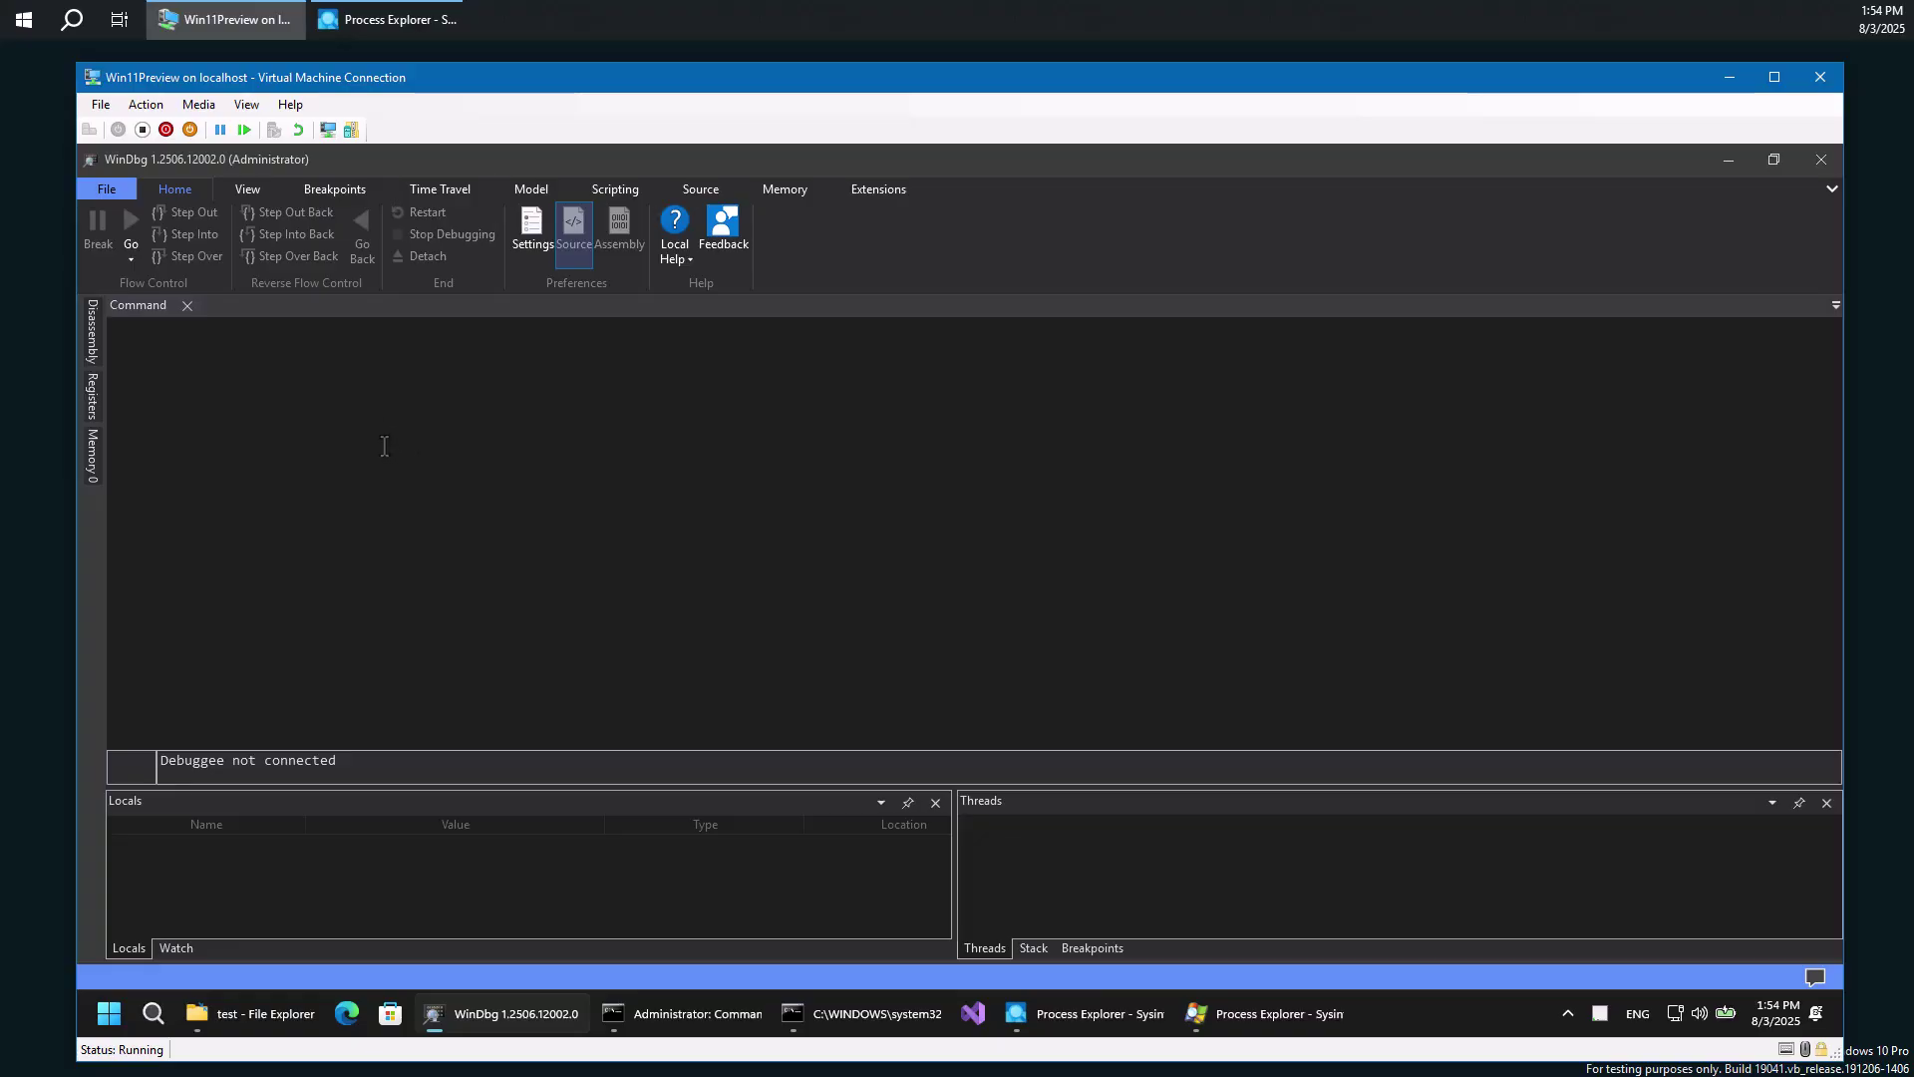
Reconnect WinDbg to the local kernel from recent sessions, then bring up Process Explorer for lsass's PID.
{"action": "left_click", "coordinate": [118, 187]}
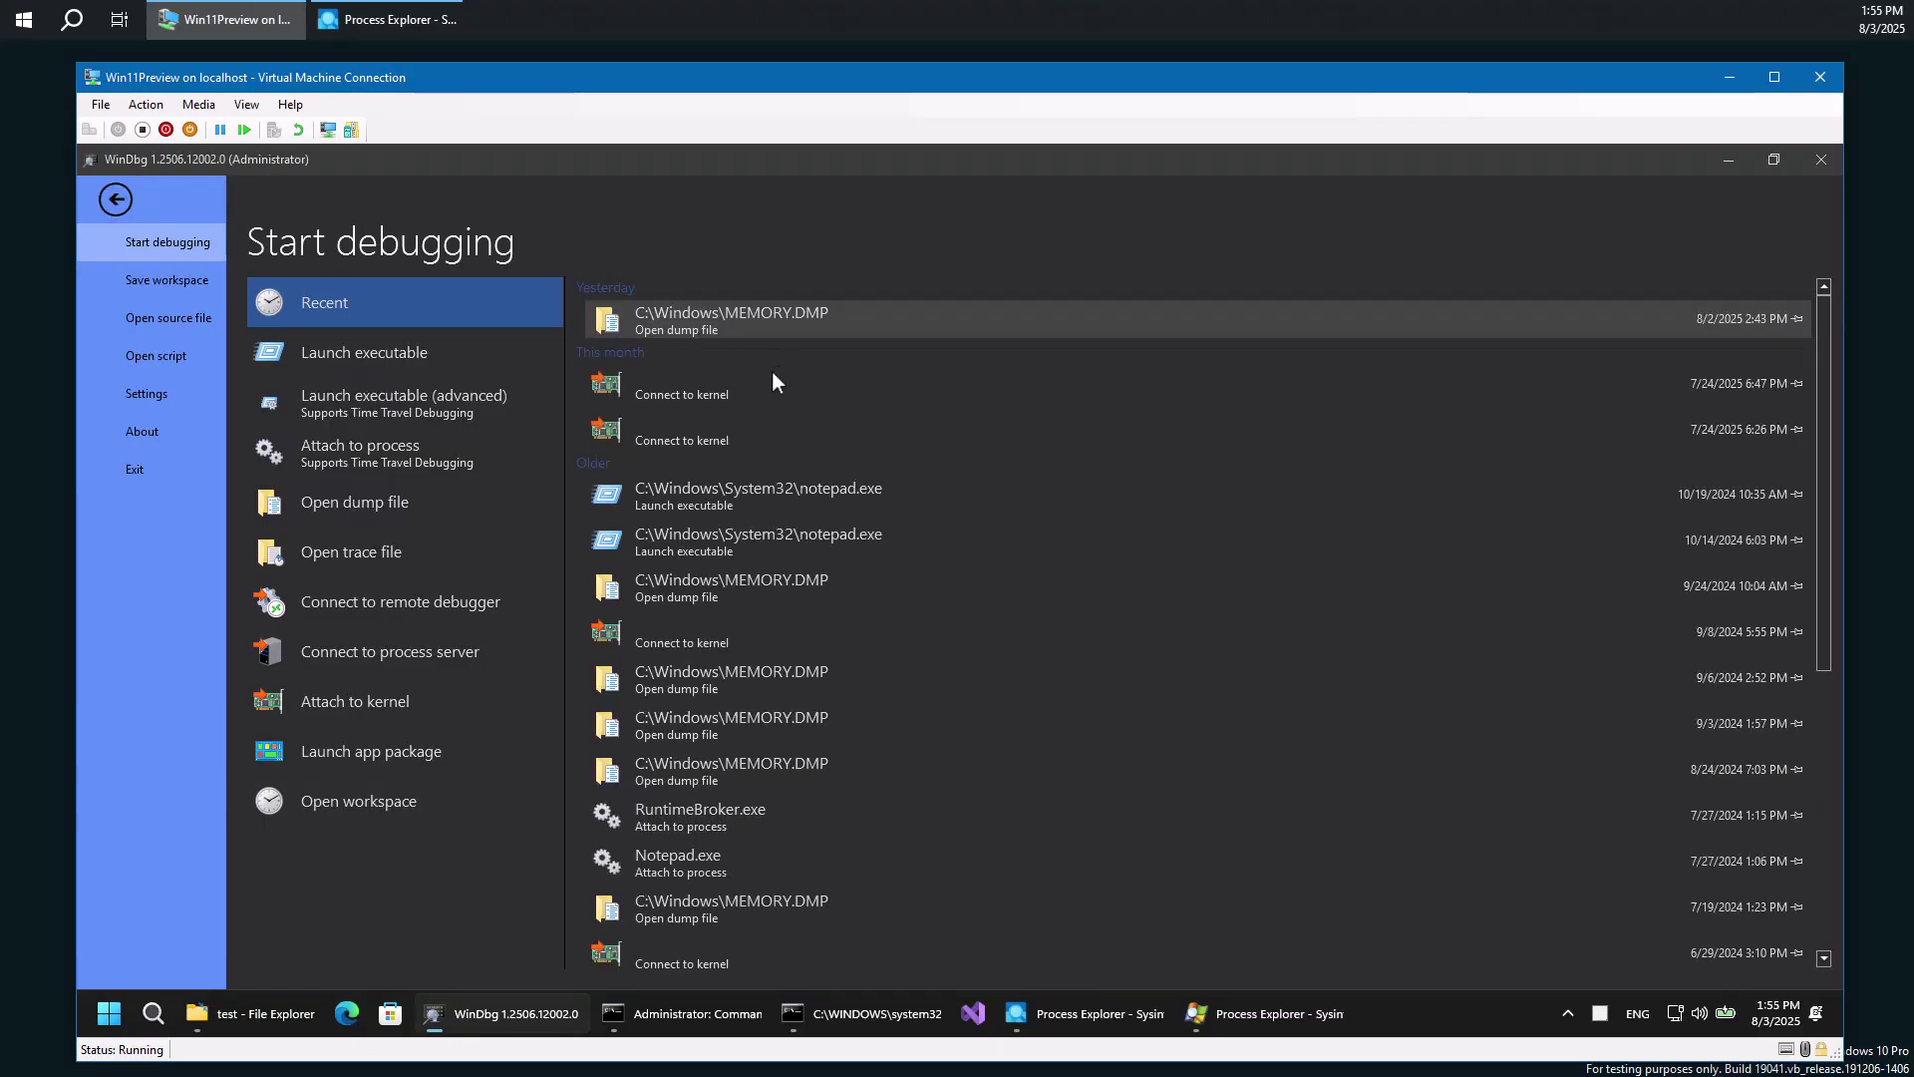
{"action": "left_click", "coordinate": [739, 389]}
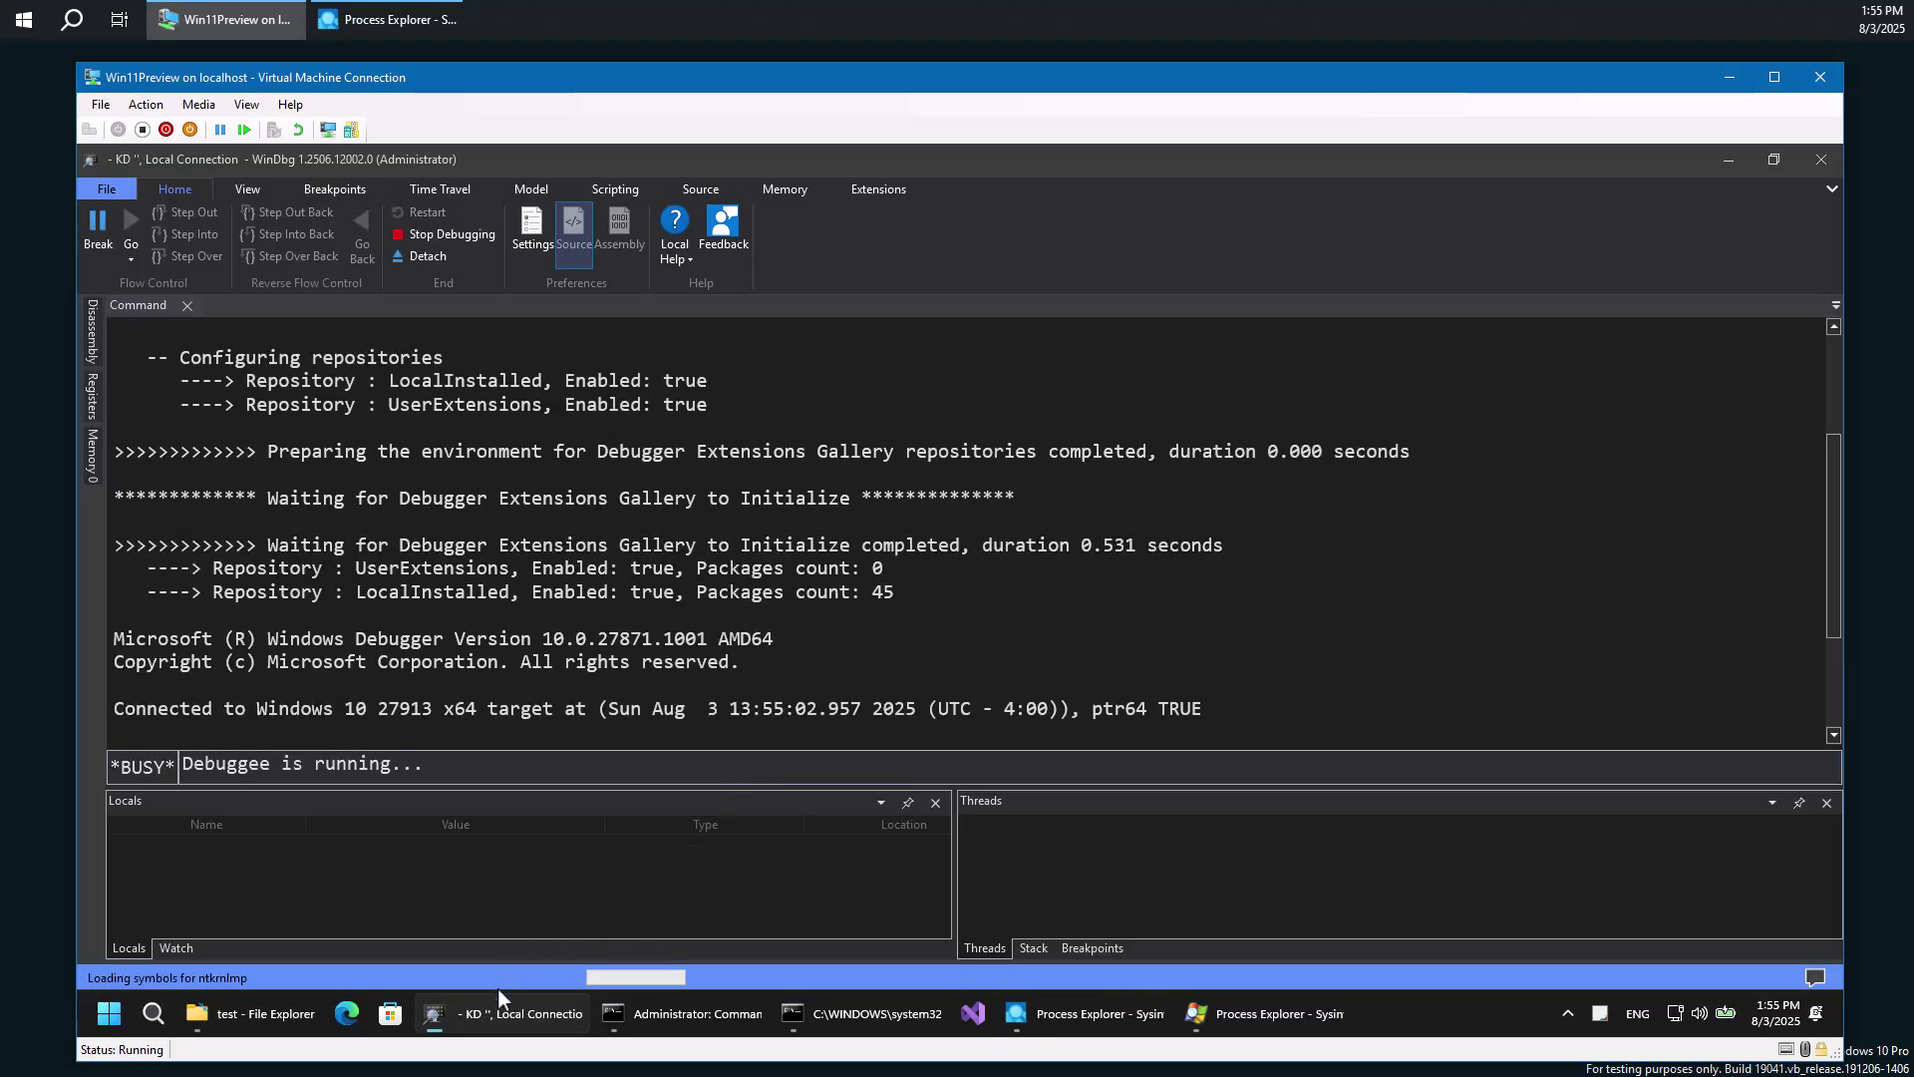
{"action": "mouse_move", "coordinate": [1091, 1013]}
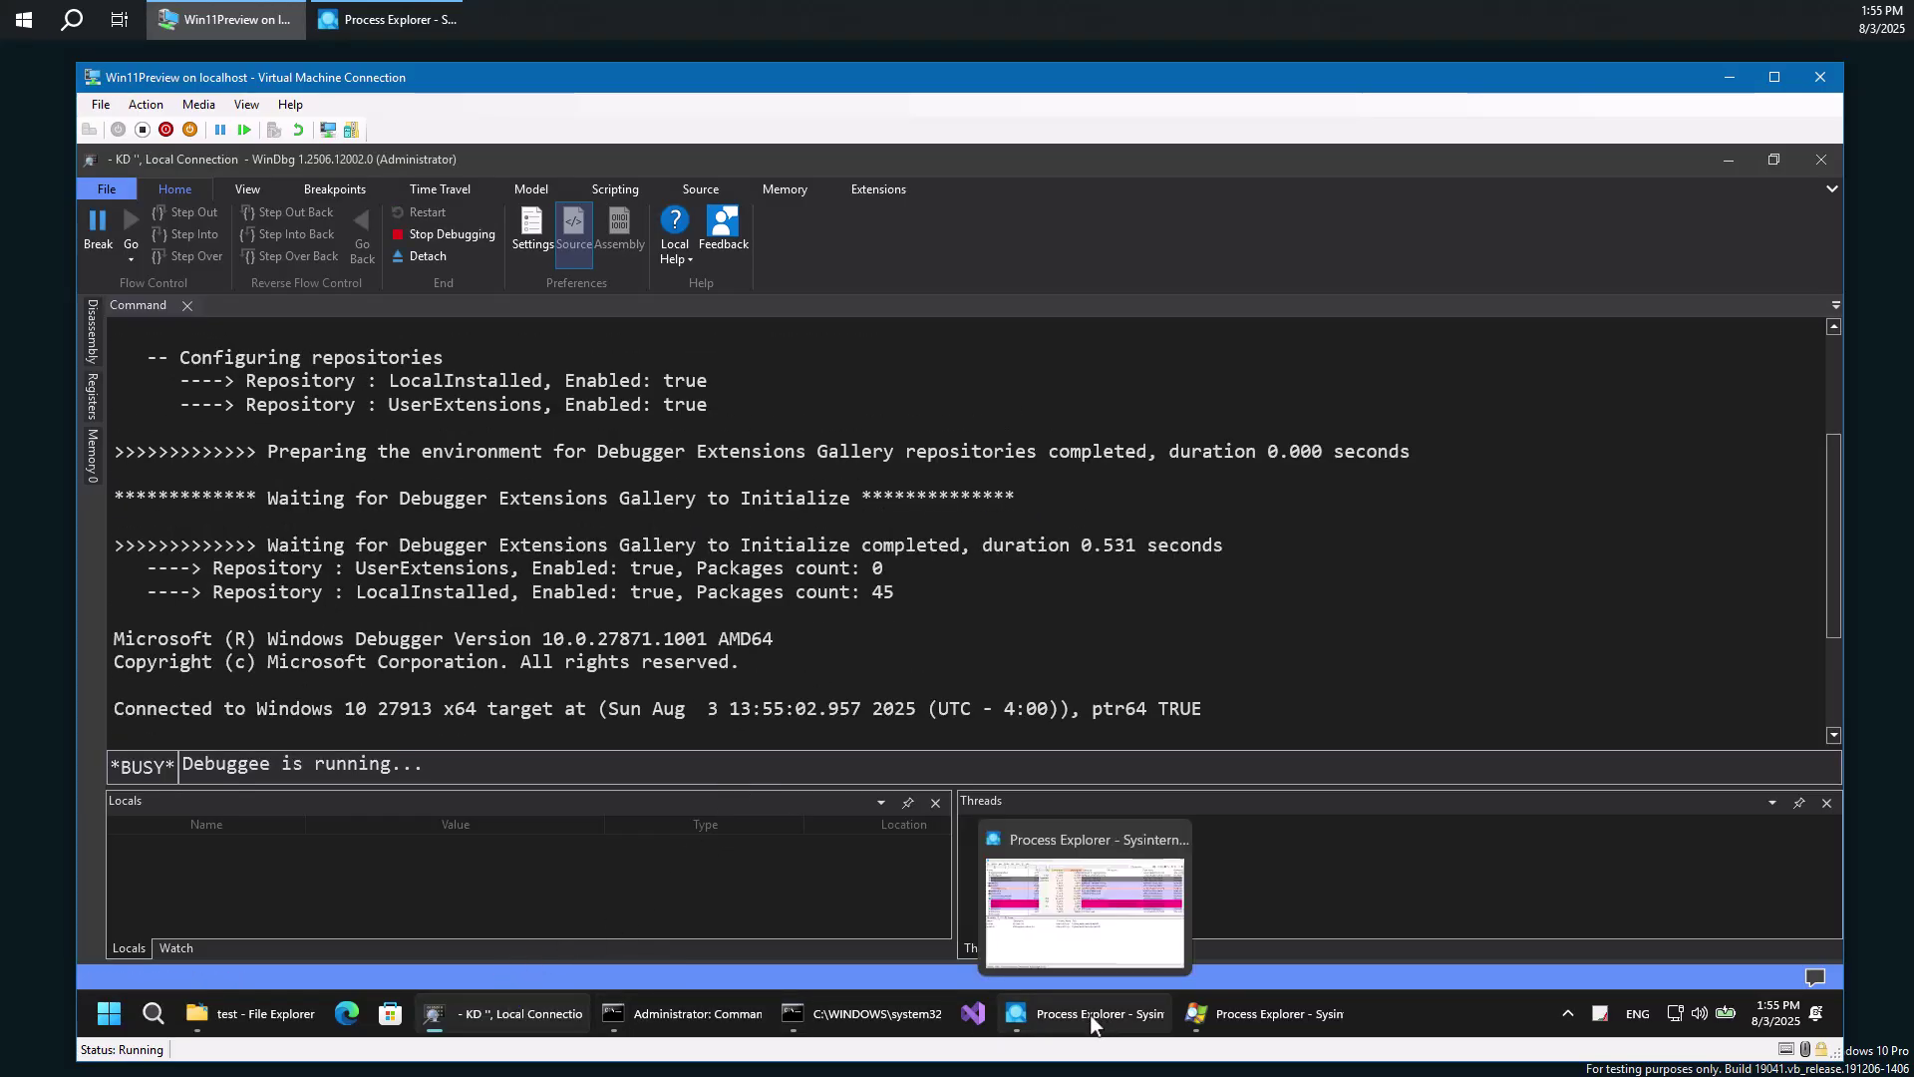
{"action": "left_click", "coordinate": [1264, 1014]}
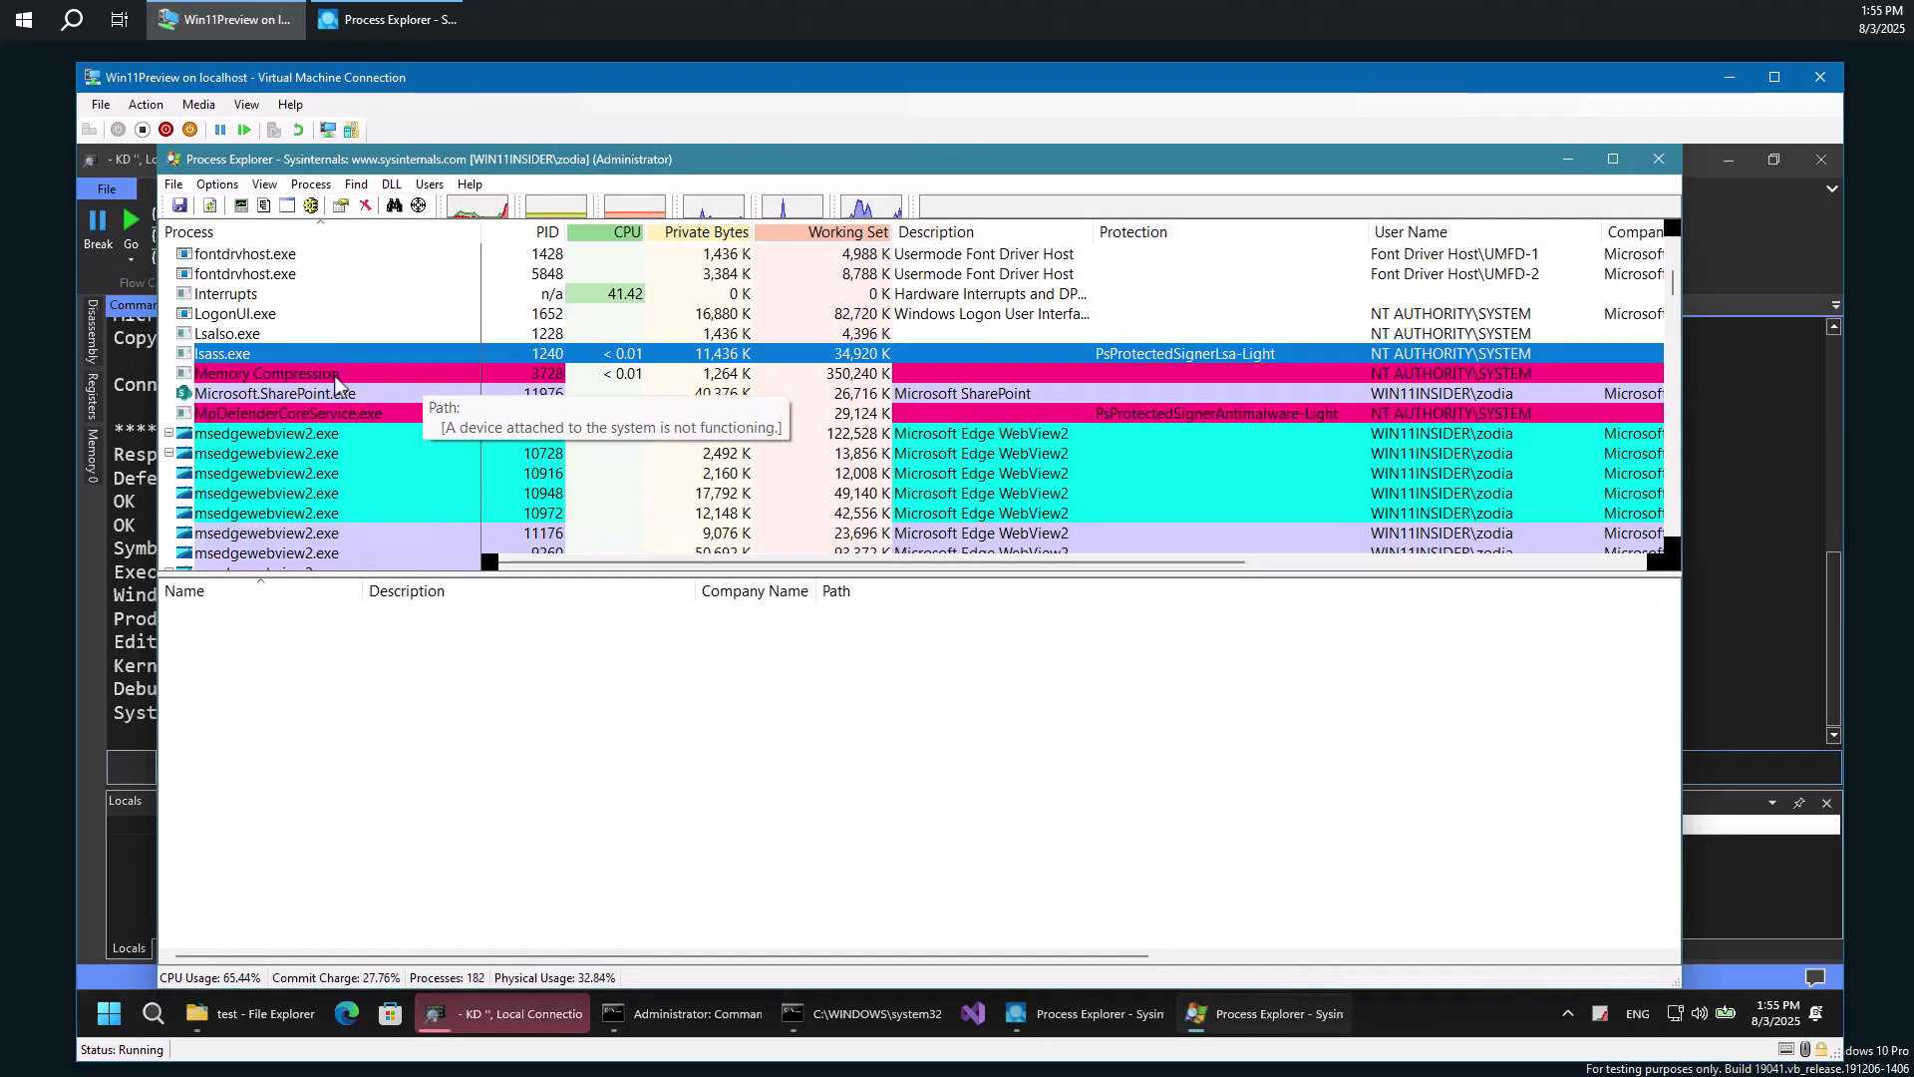
{"action": "mouse_move", "coordinate": [245, 355]}
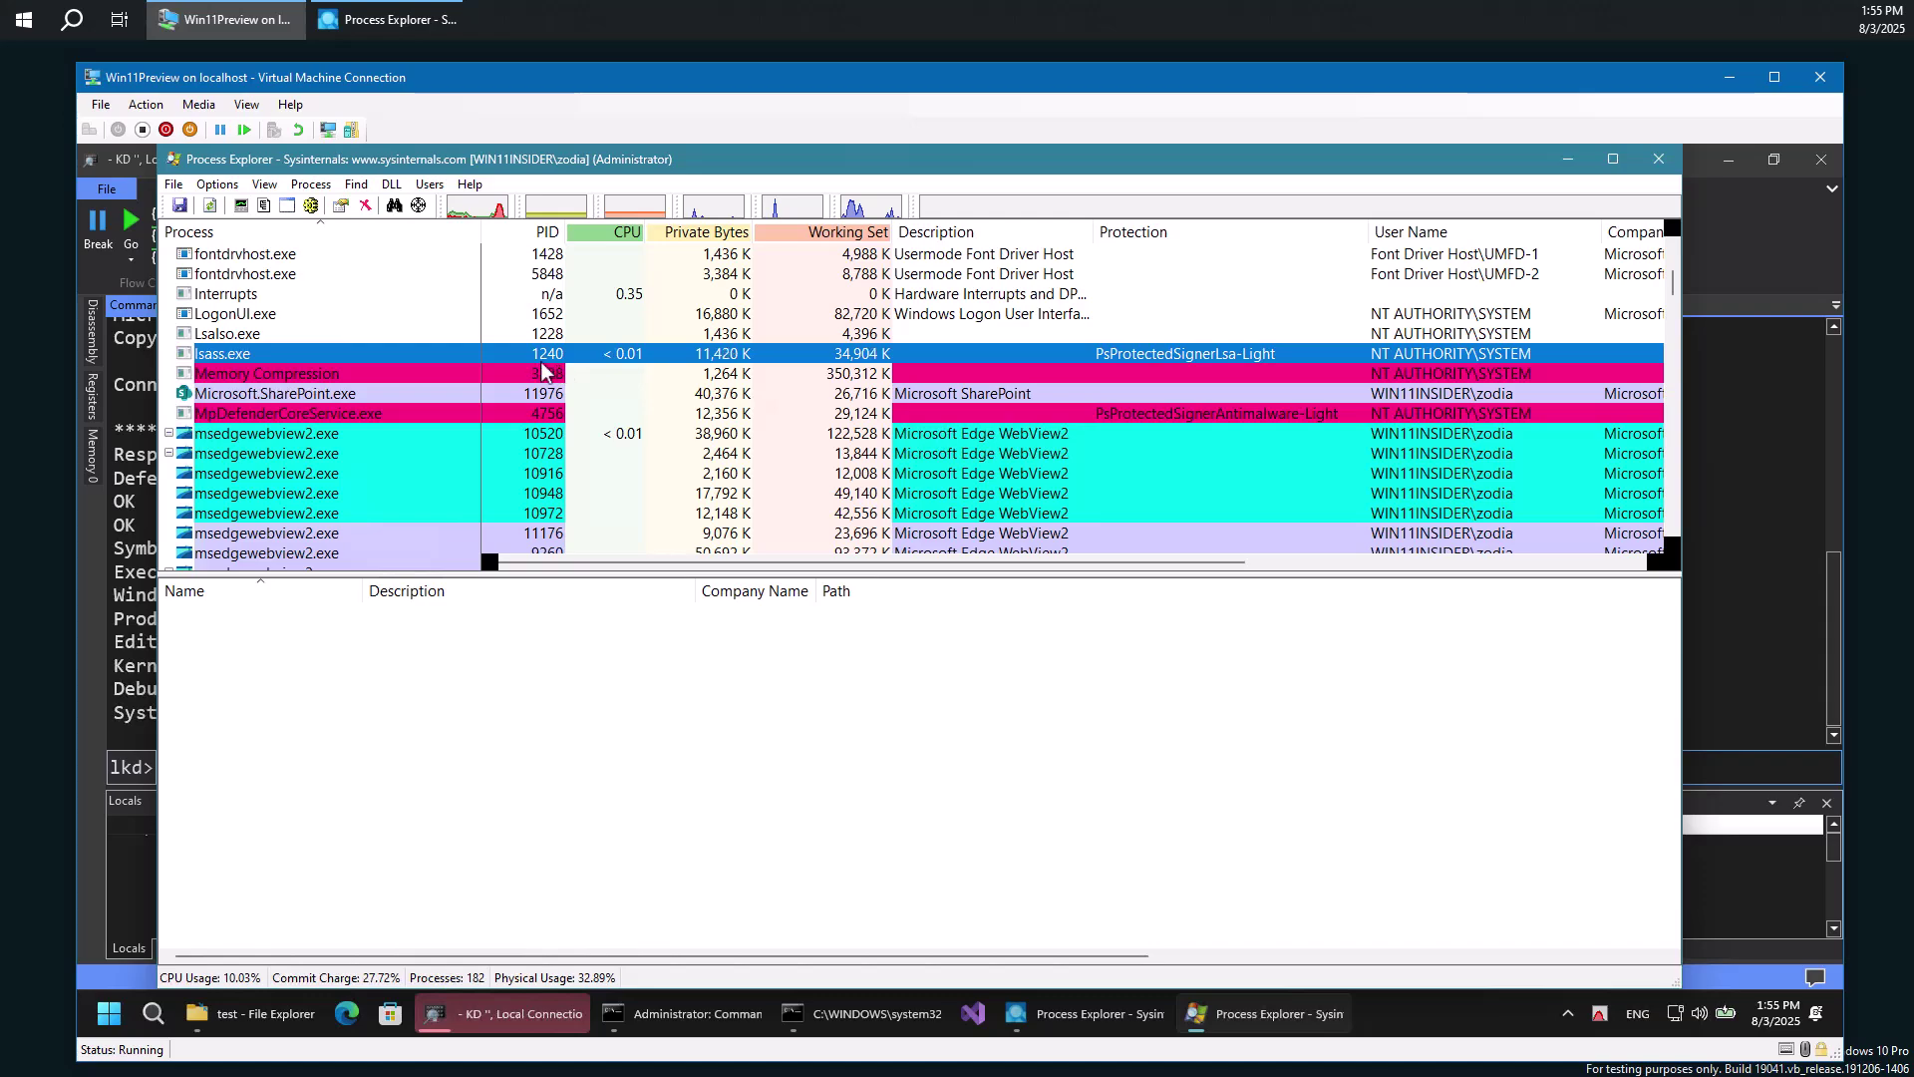
Run !process 0n1240 0 and select lsass's EPROCESS address.
{"action": "left_click", "coordinate": [1568, 159]}
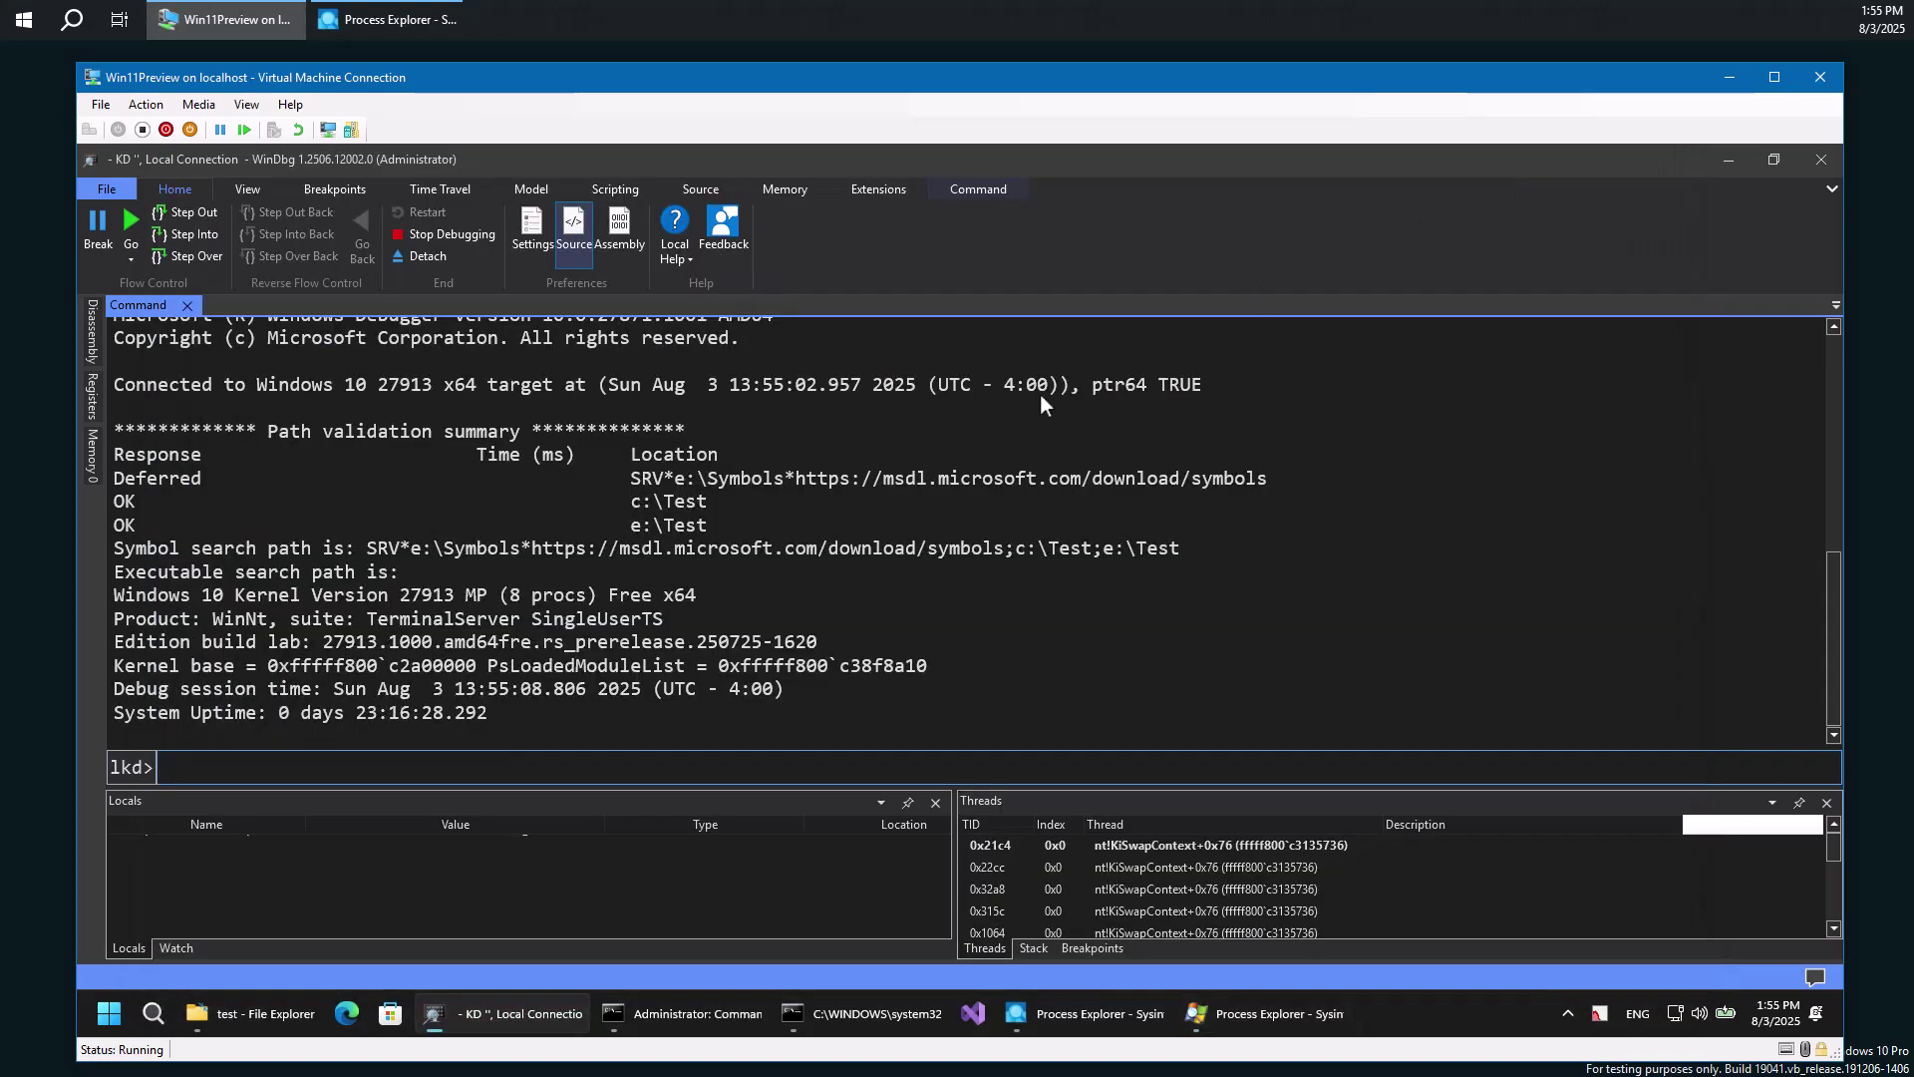
{"action": "type", "text": "!p"}
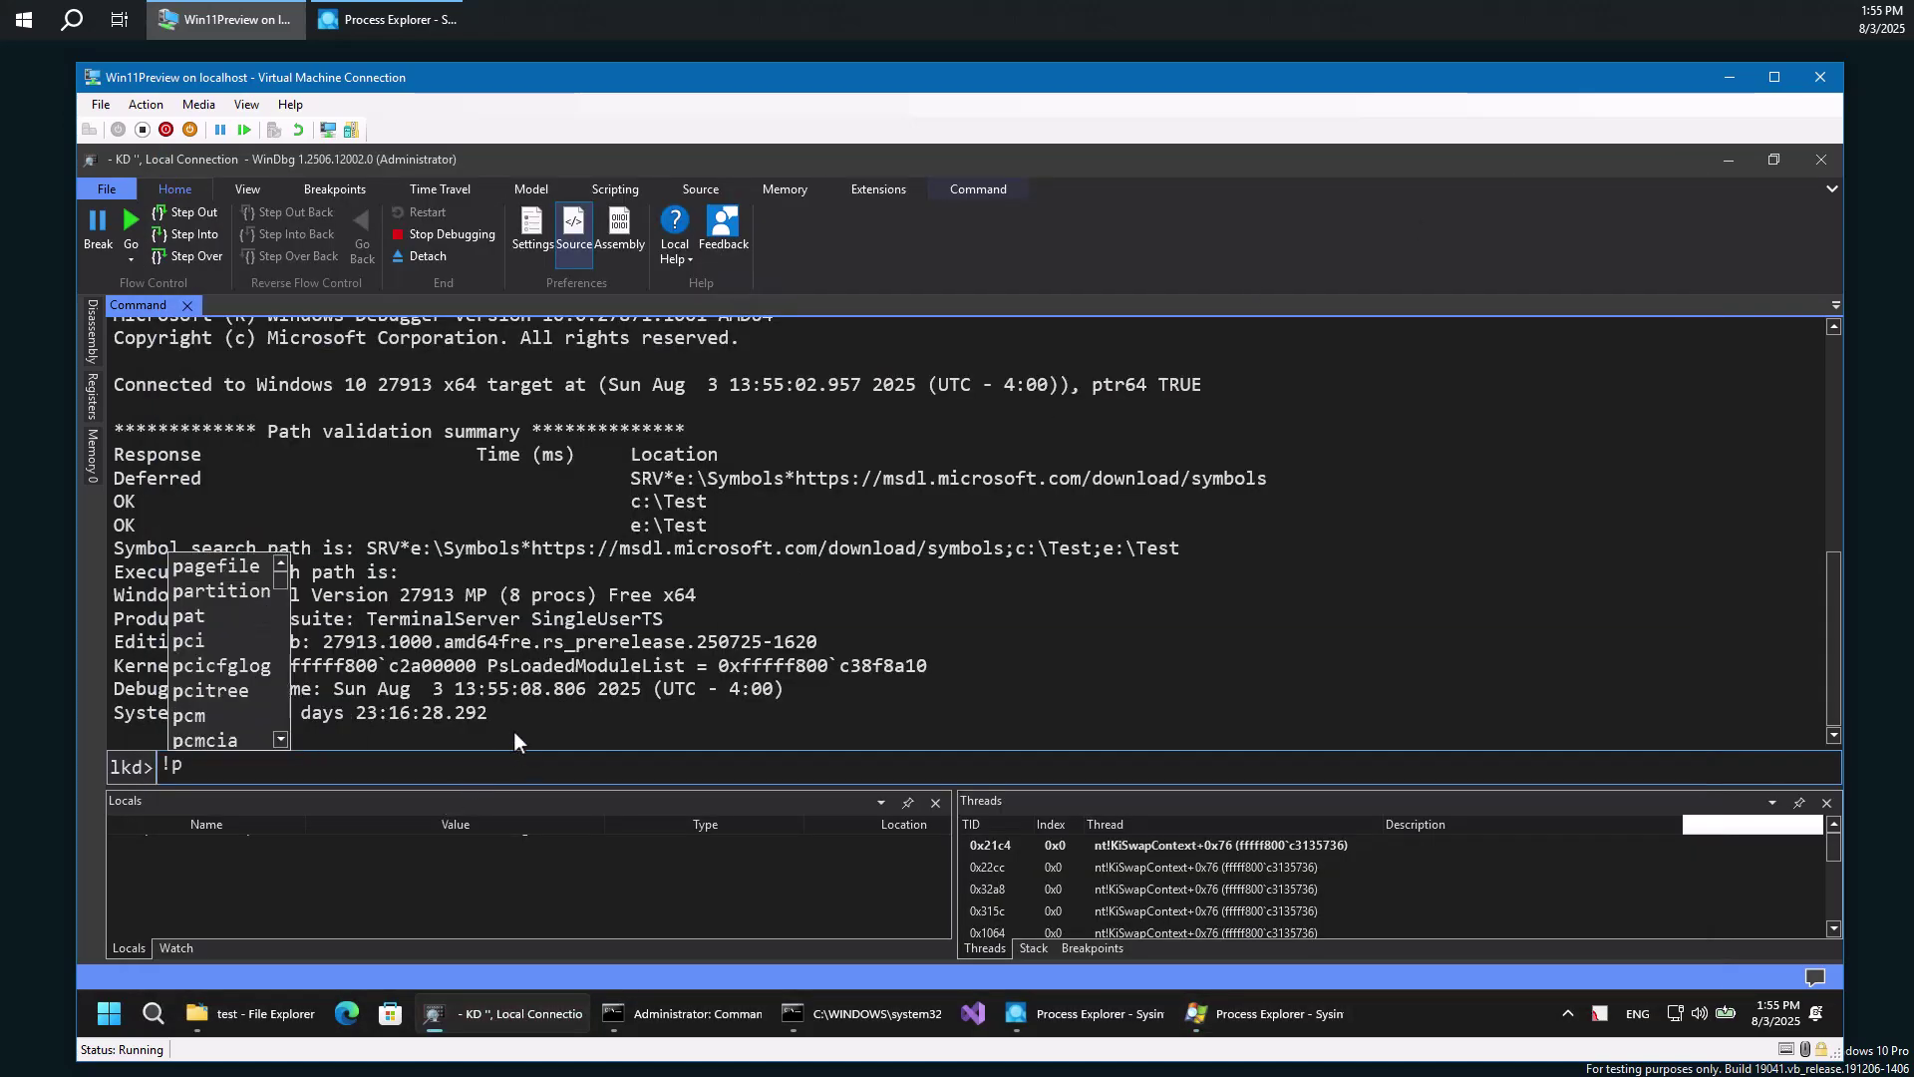
{"action": "type", "text": "rocess"}
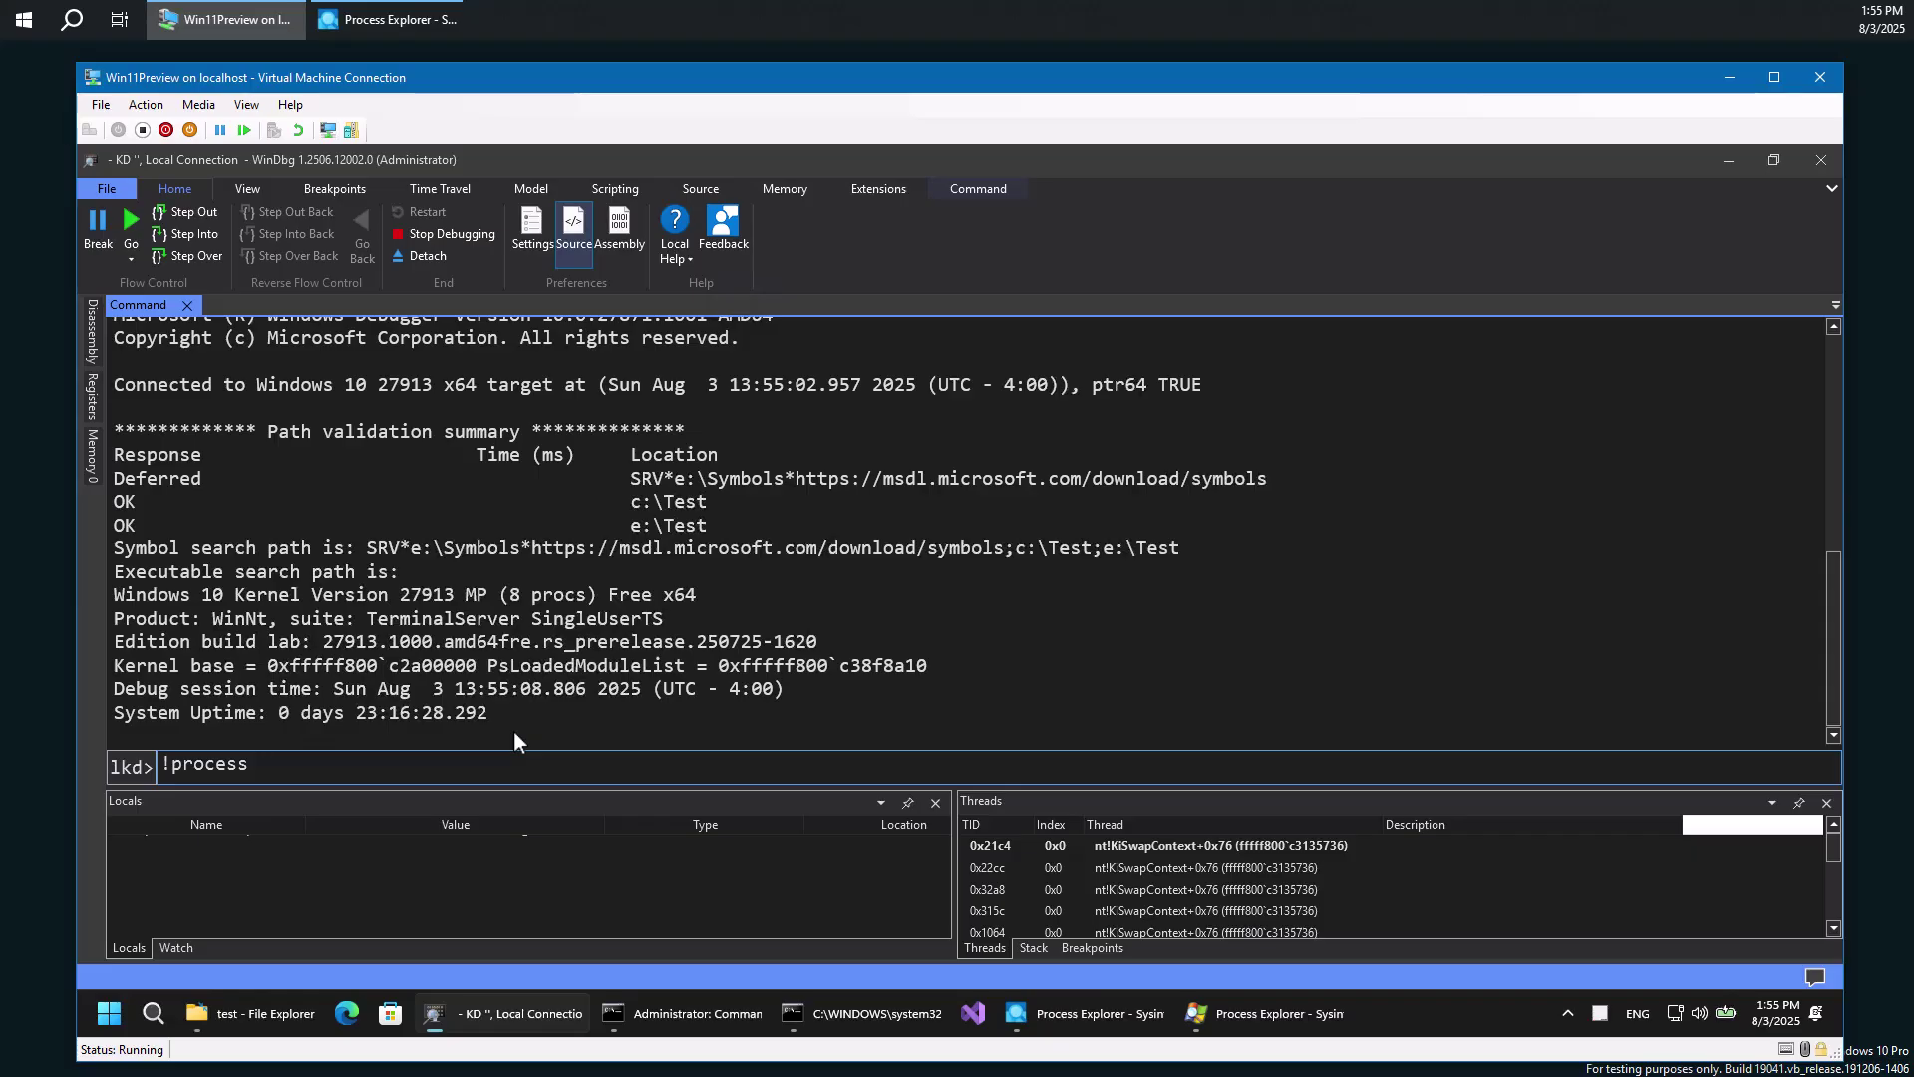
{"action": "type", "text": " 0n1240 0"}
{"action": "key", "text": "Return"}
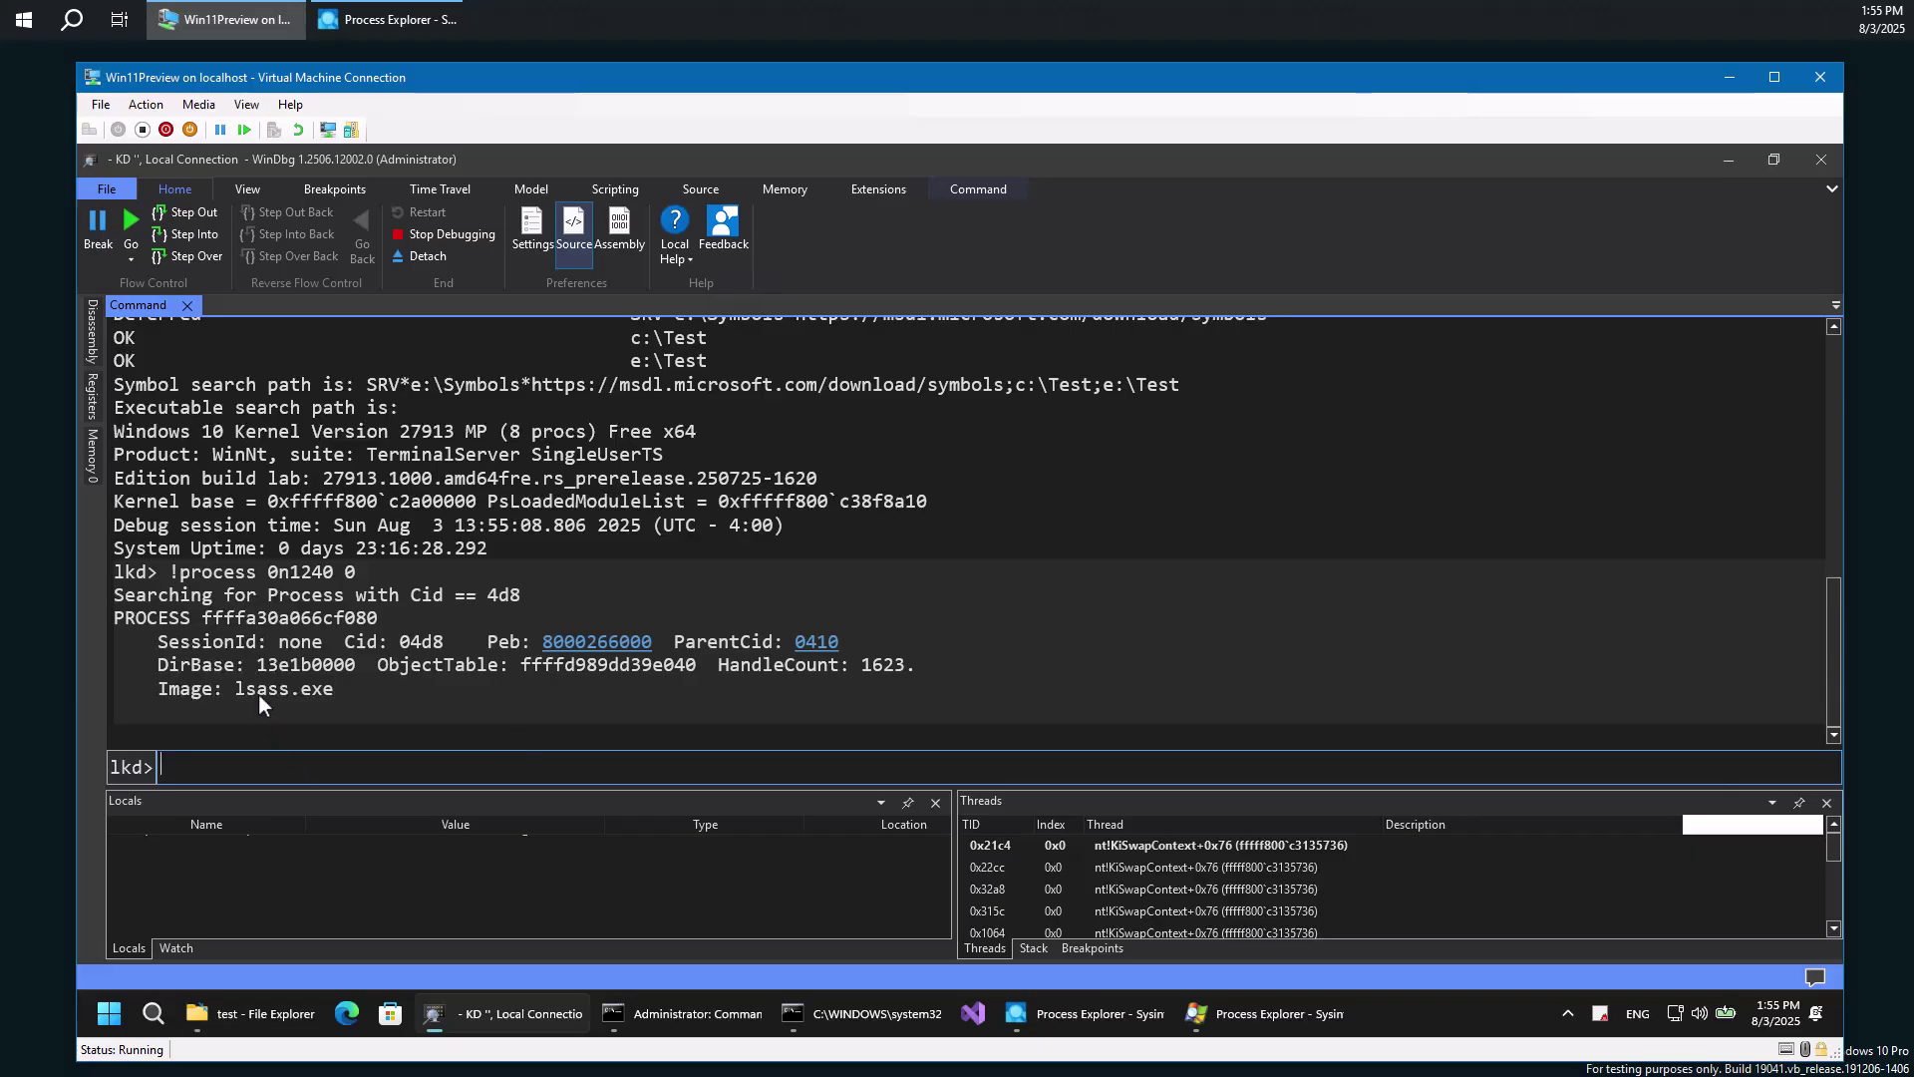
{"action": "double_click", "coordinate": [273, 619]}
{"action": "key", "text": "ctrl+c"}
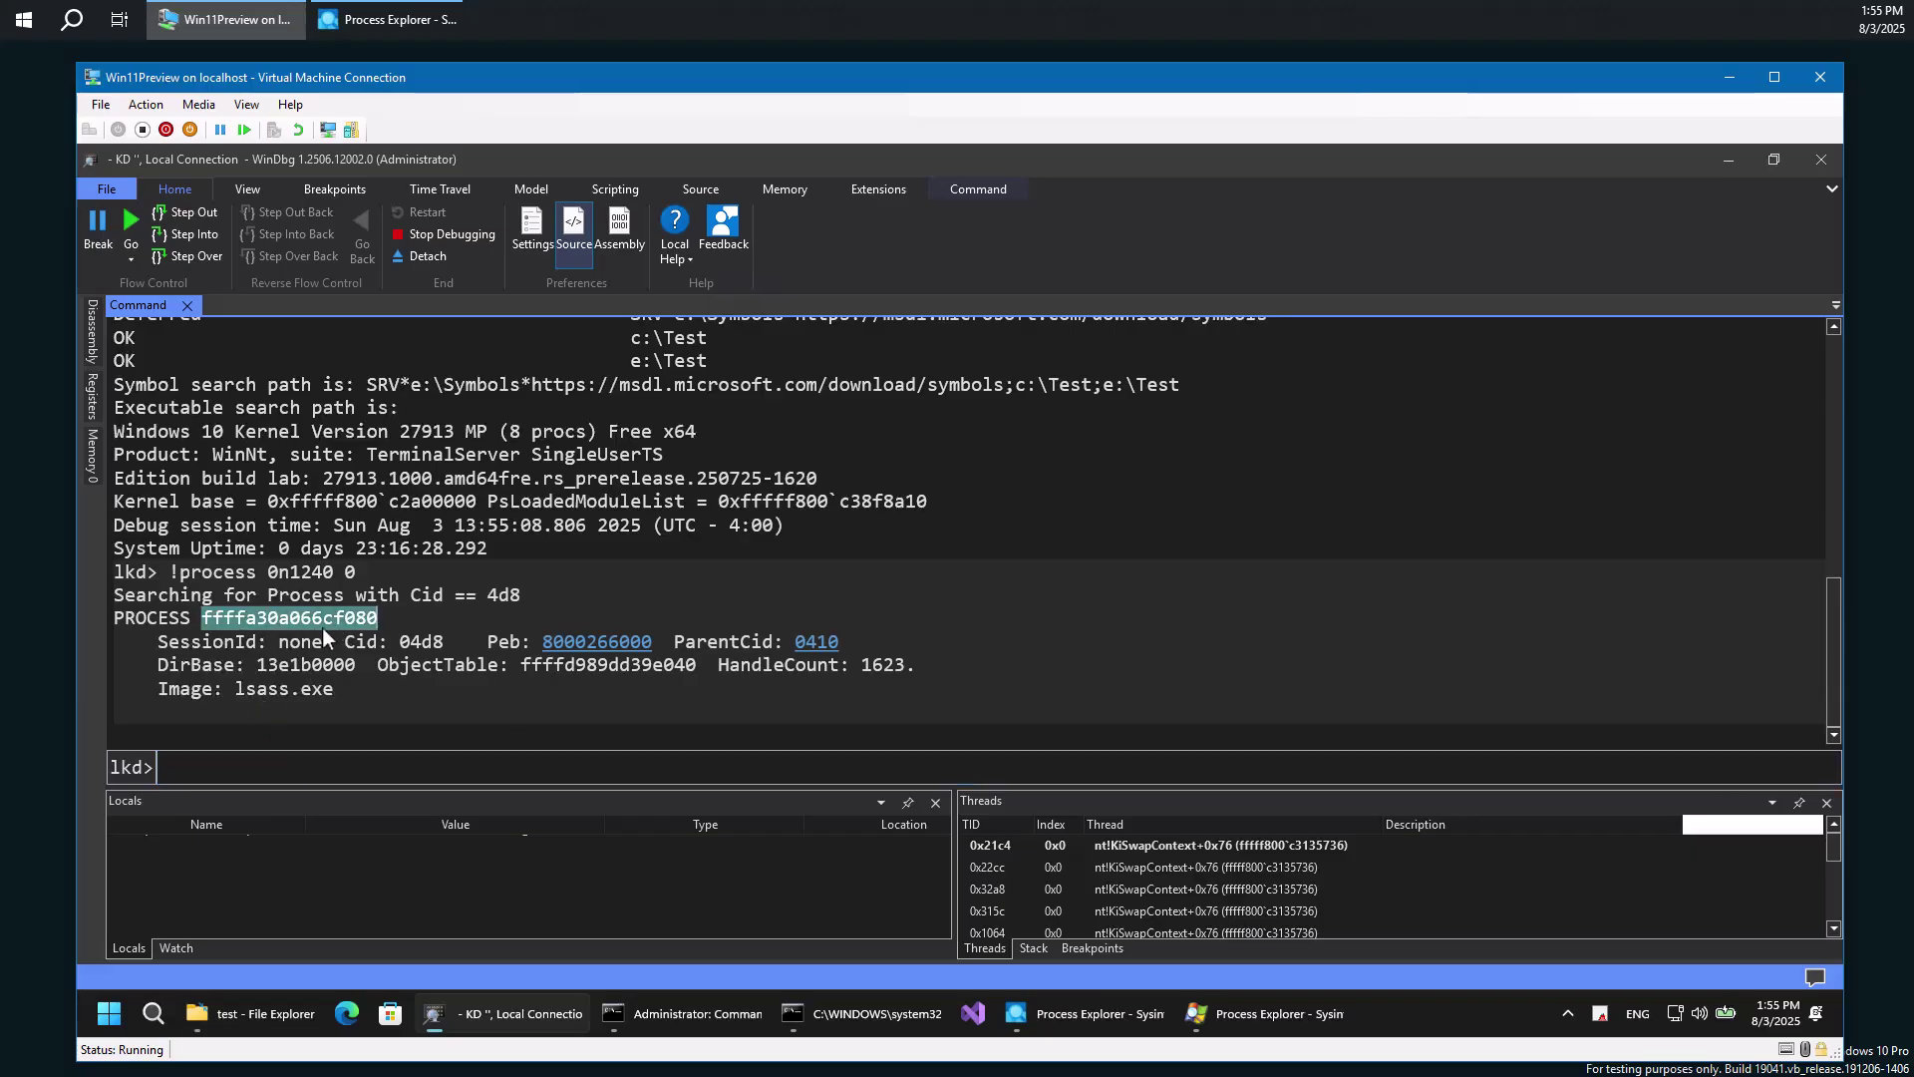
Run dt nt!_EPROCESS with the pasted address to dump its Protection member.
{"action": "left_click", "coordinate": [341, 768]}
{"action": "type", "text": "dt nt"}
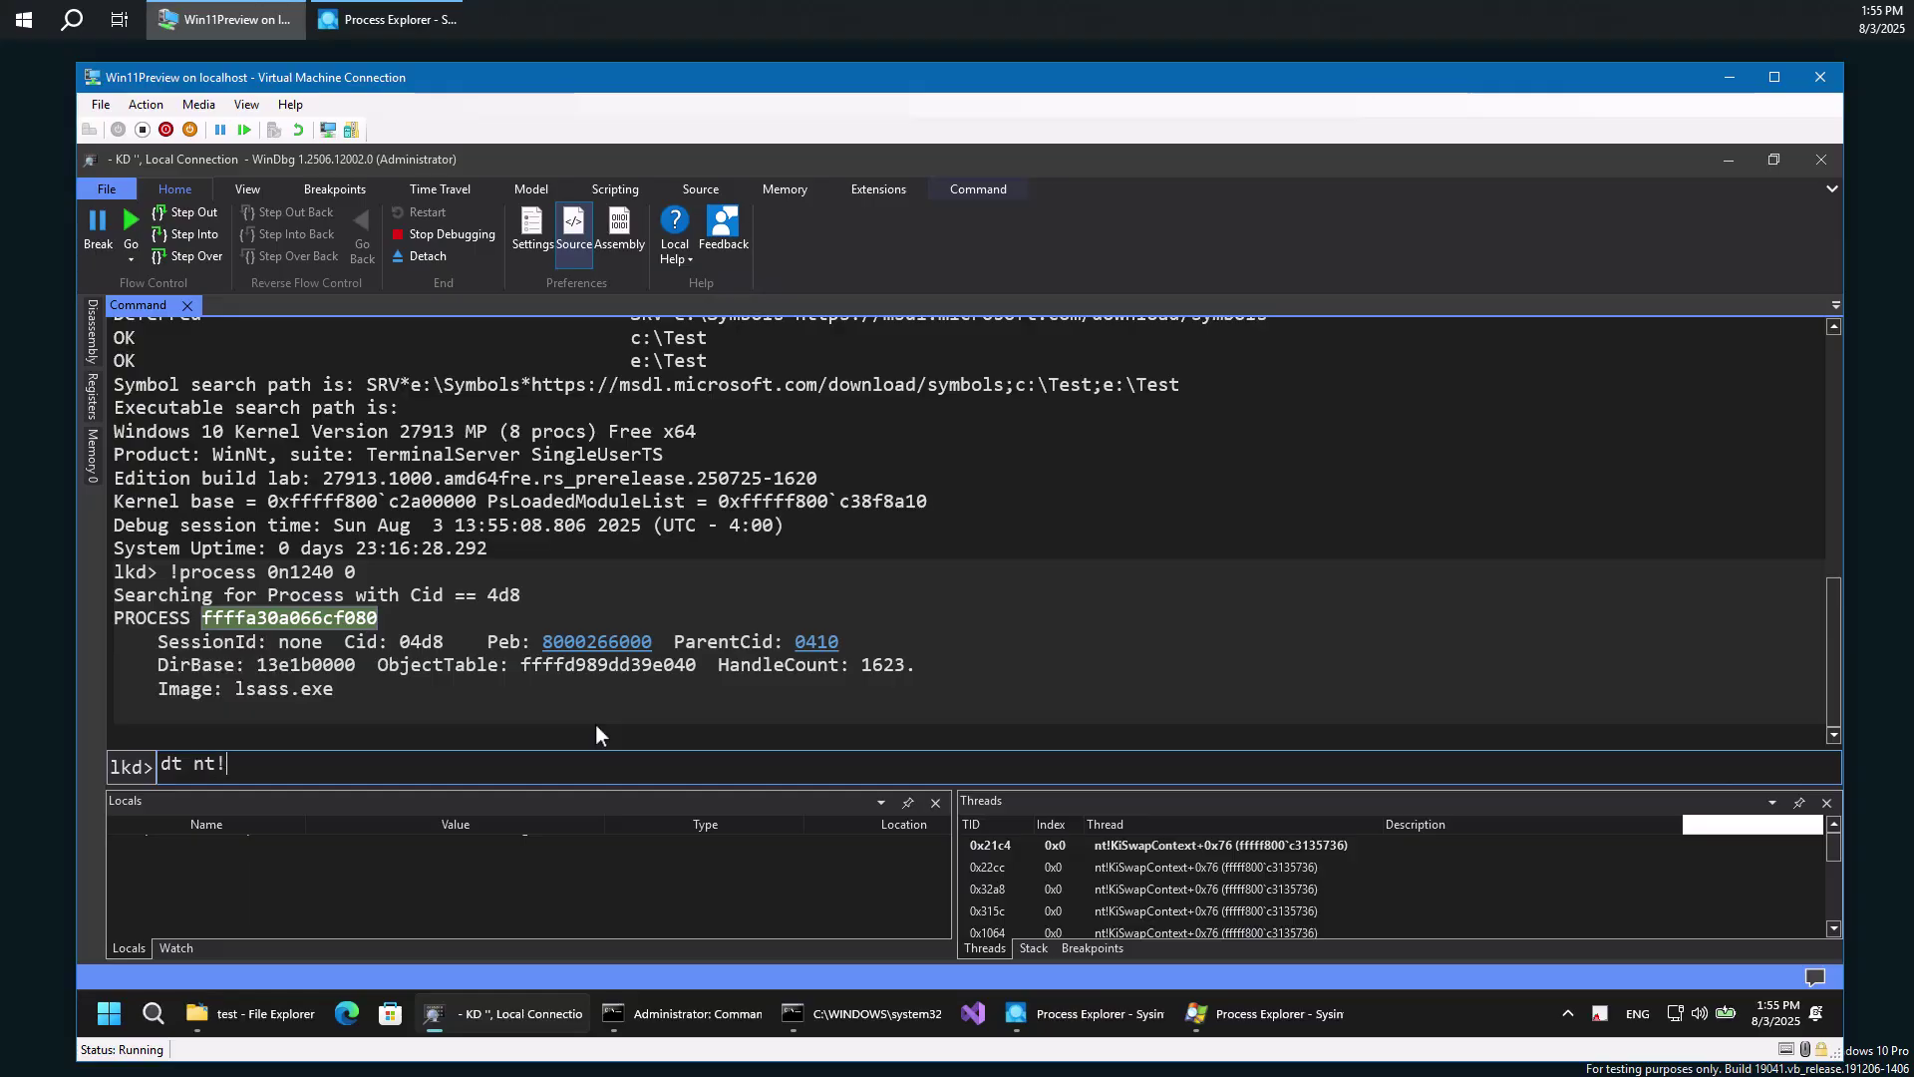
{"action": "type", "text": "!_EPROCESS"}
{"action": "key", "text": "ctrl+v"}
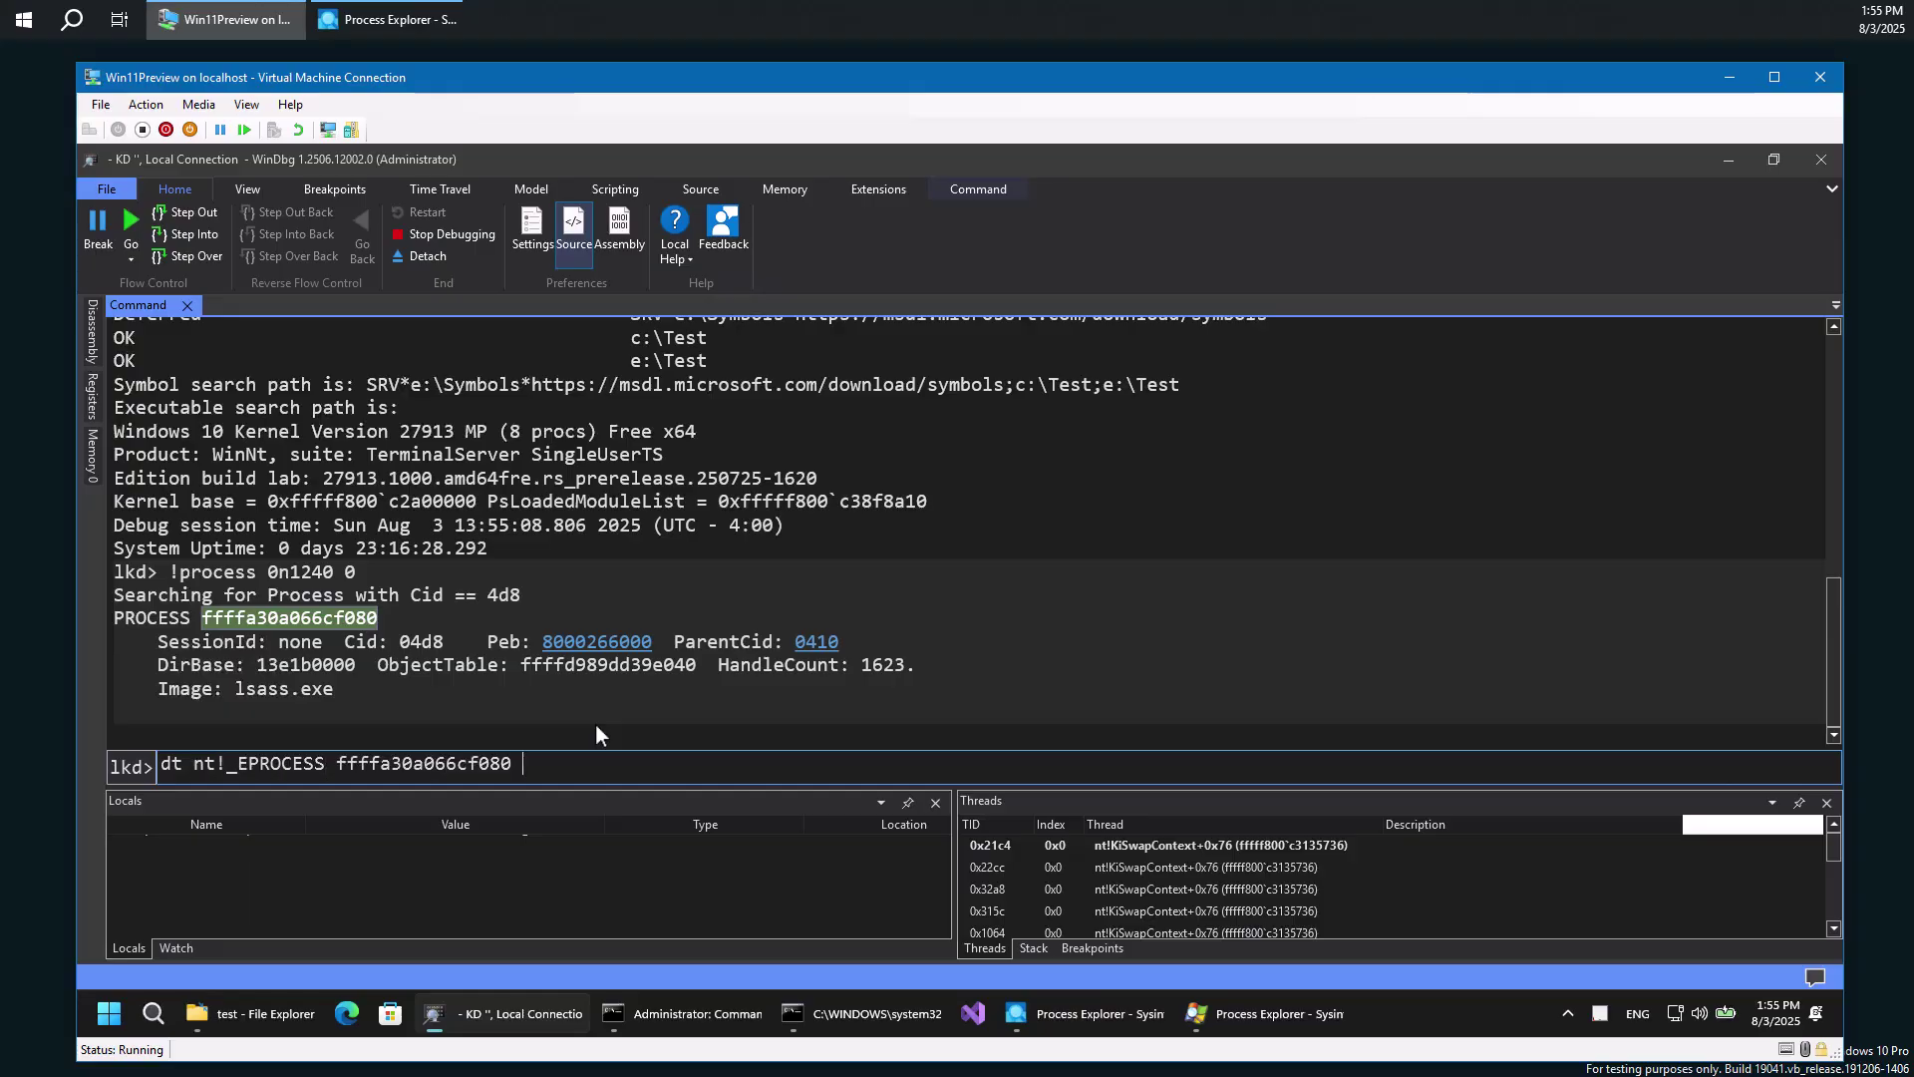
{"action": "type", "text": "Protection."}
{"action": "key", "text": "Return"}
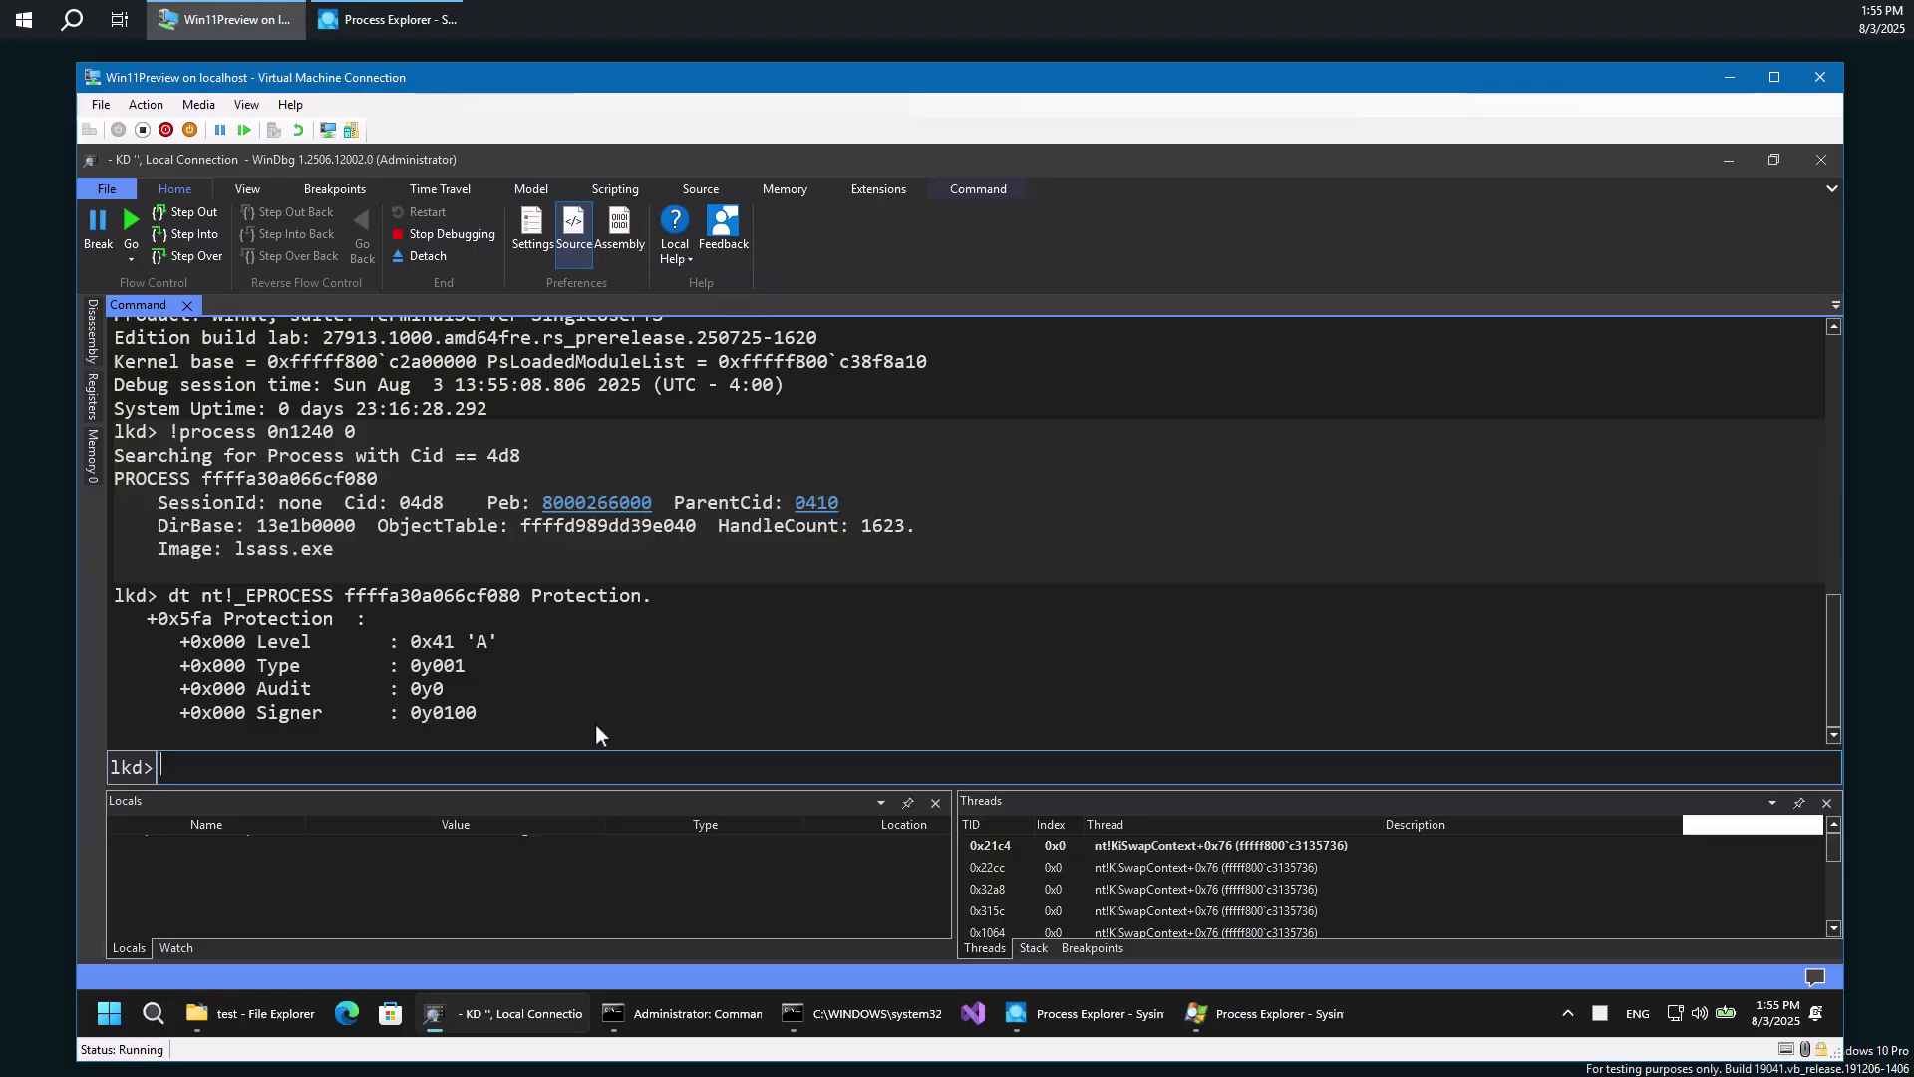
Highlight the Protection member and its Level value 0x41 in the output.
{"action": "double_click", "coordinate": [275, 619]}
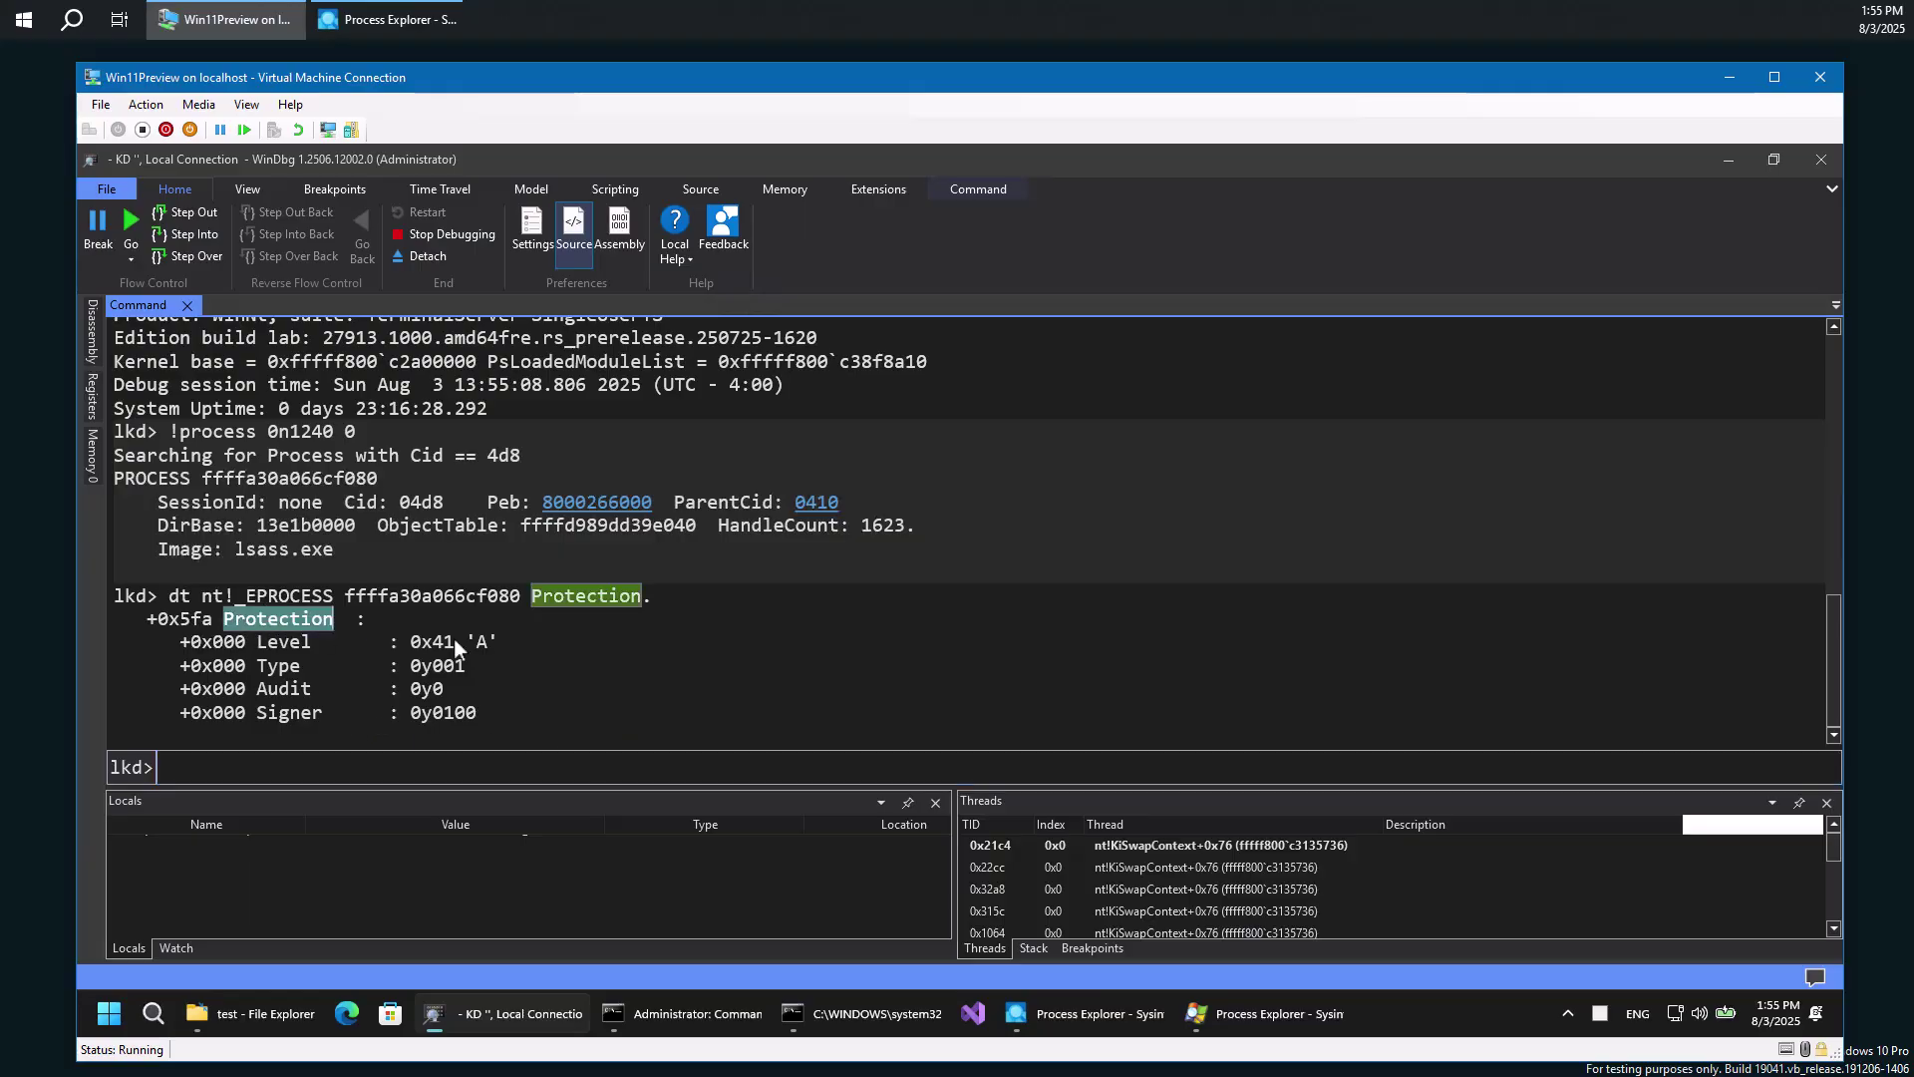
{"action": "left_click_drag", "start_coordinate": [396, 642], "coordinate": [446, 640]}
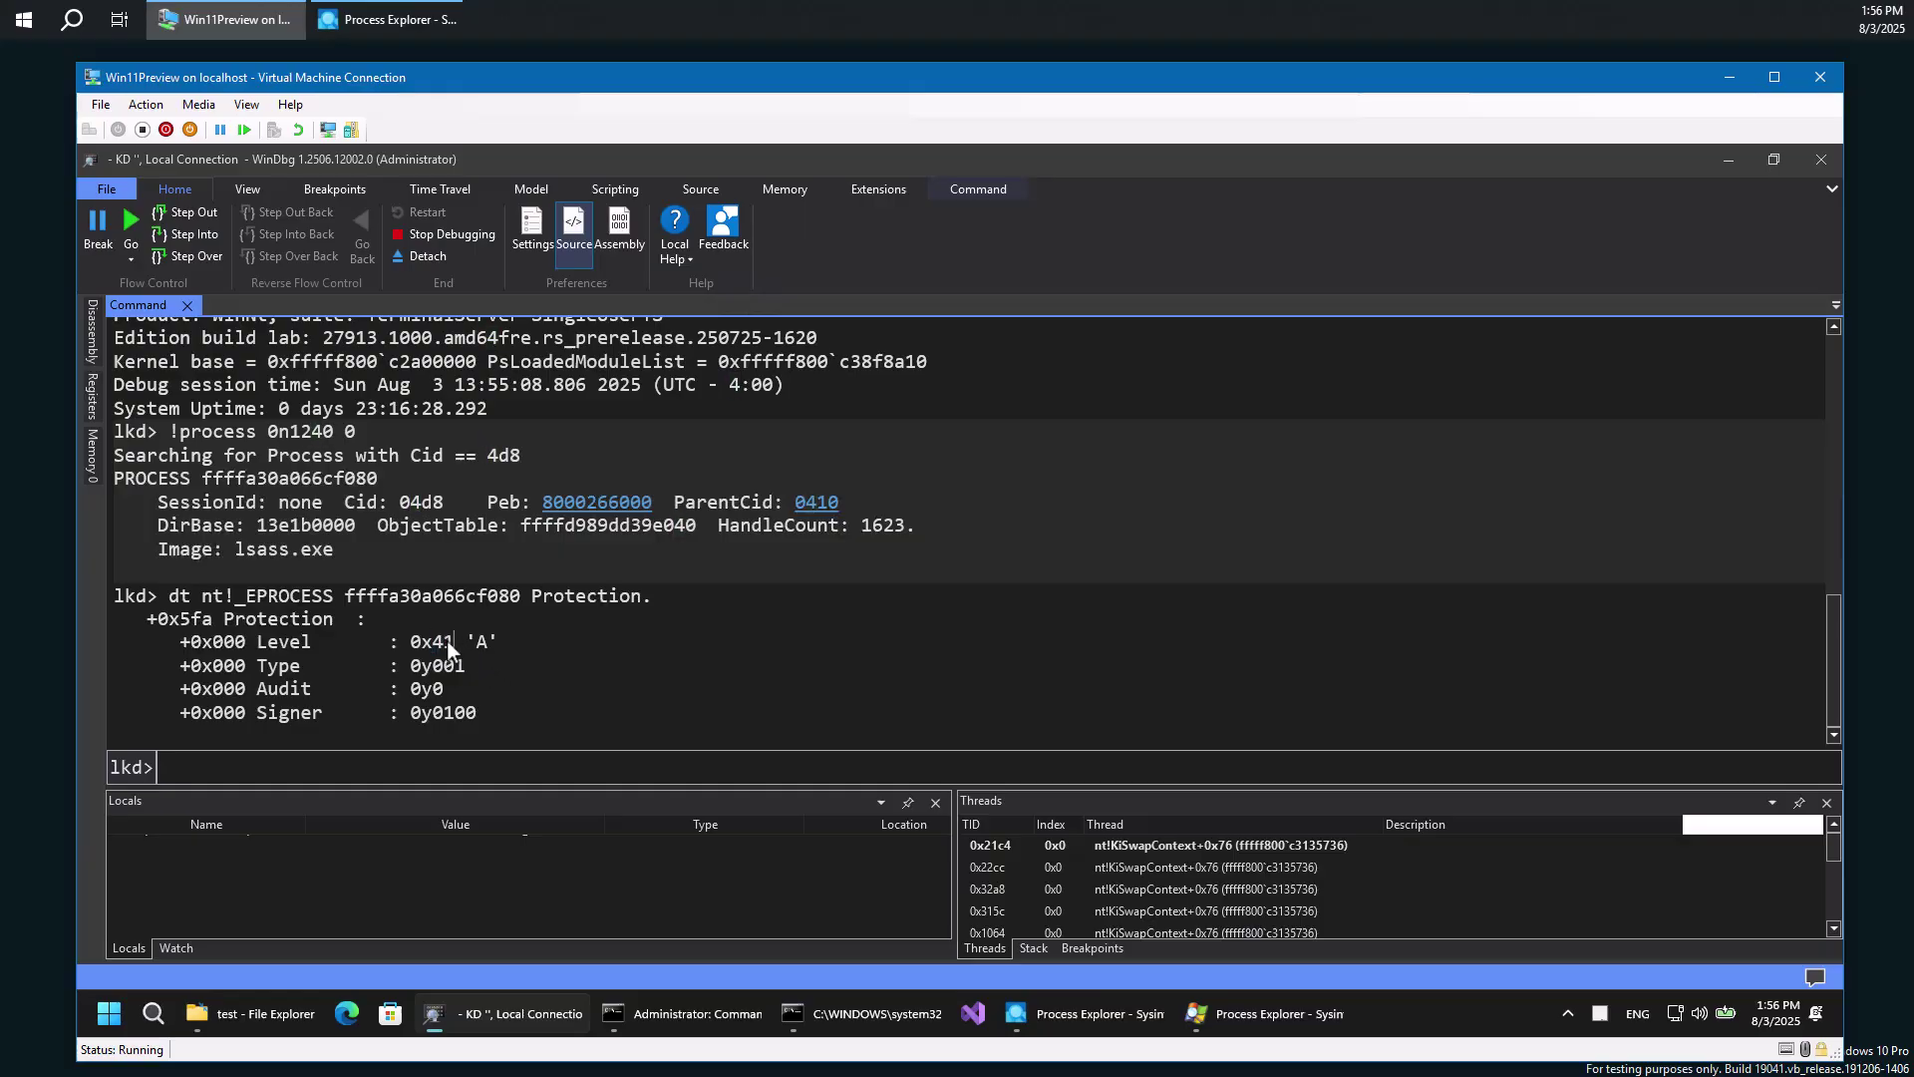
{"action": "left_click", "coordinate": [577, 650]}
Find csrss.exe in Process Explorer and note its PID, 888.
{"action": "mouse_move", "coordinate": [1228, 1020]}
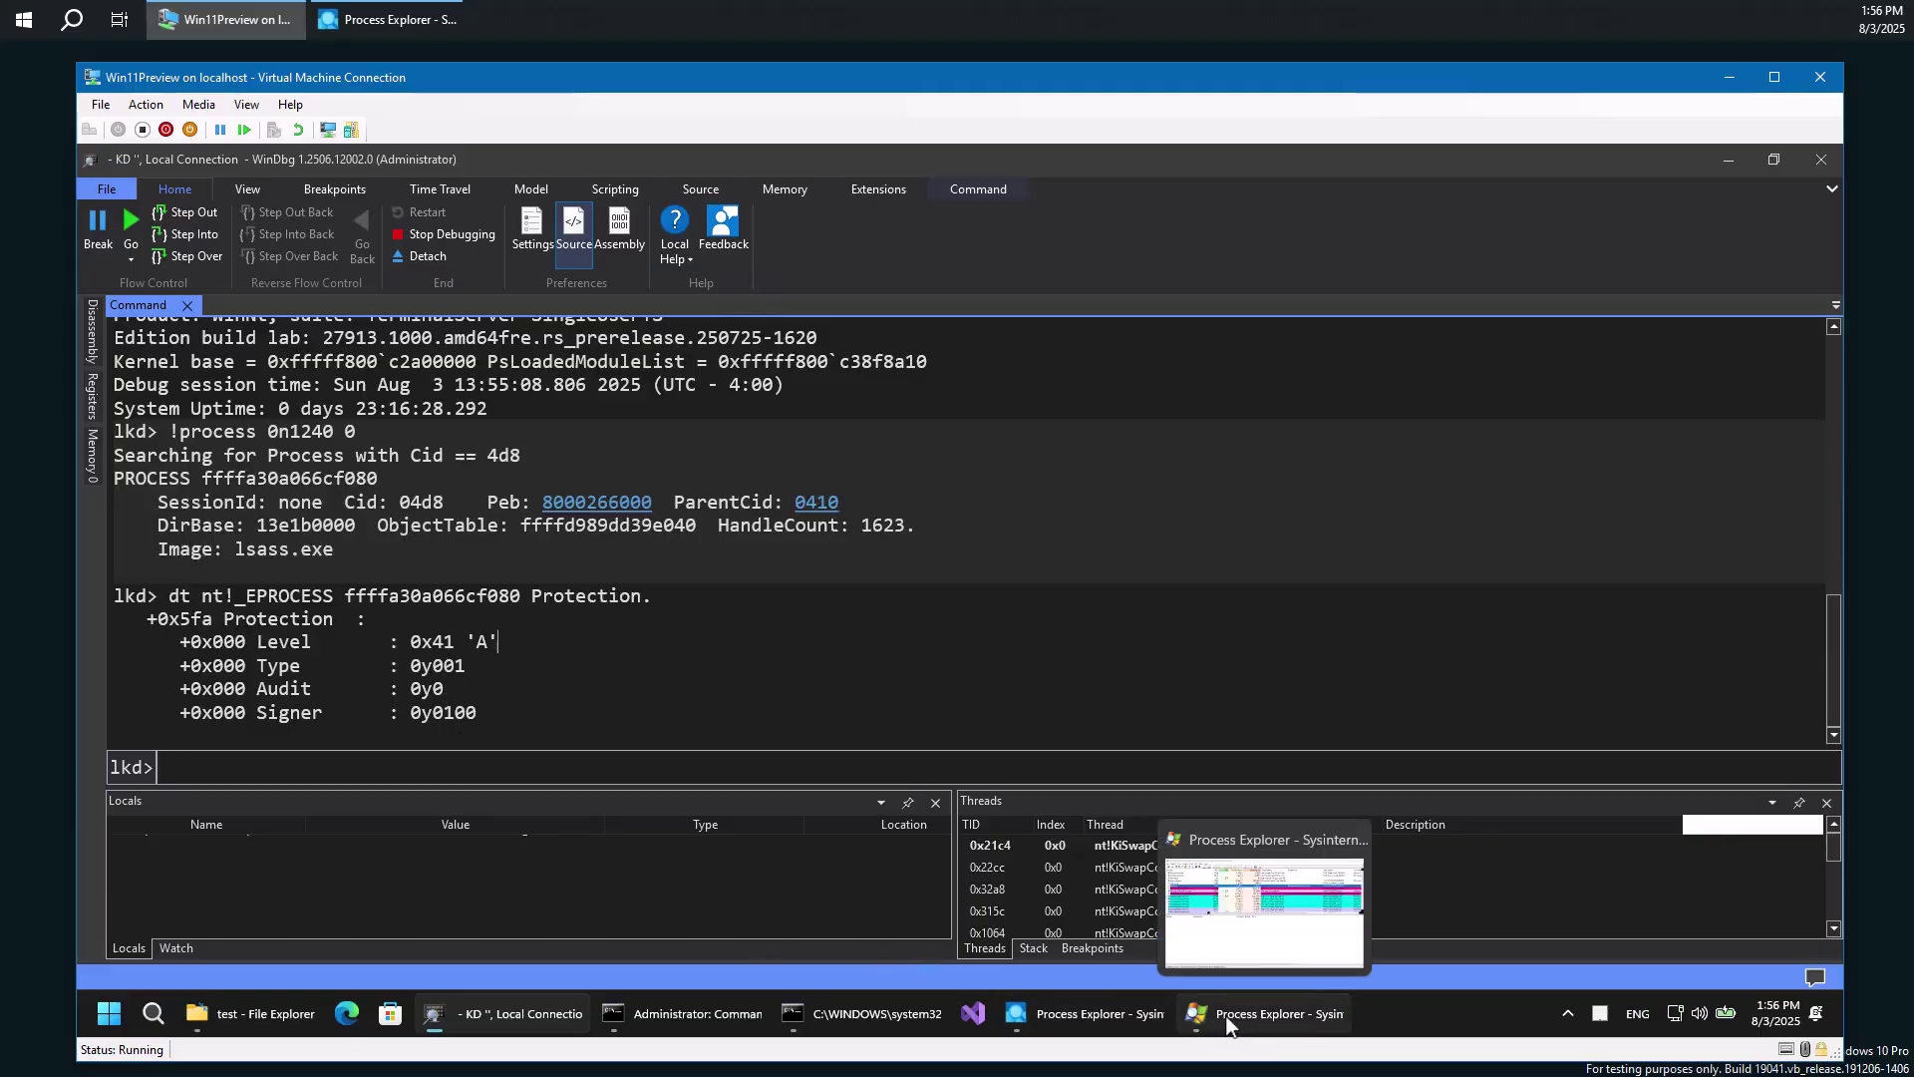
{"action": "left_click", "coordinate": [1229, 1024]}
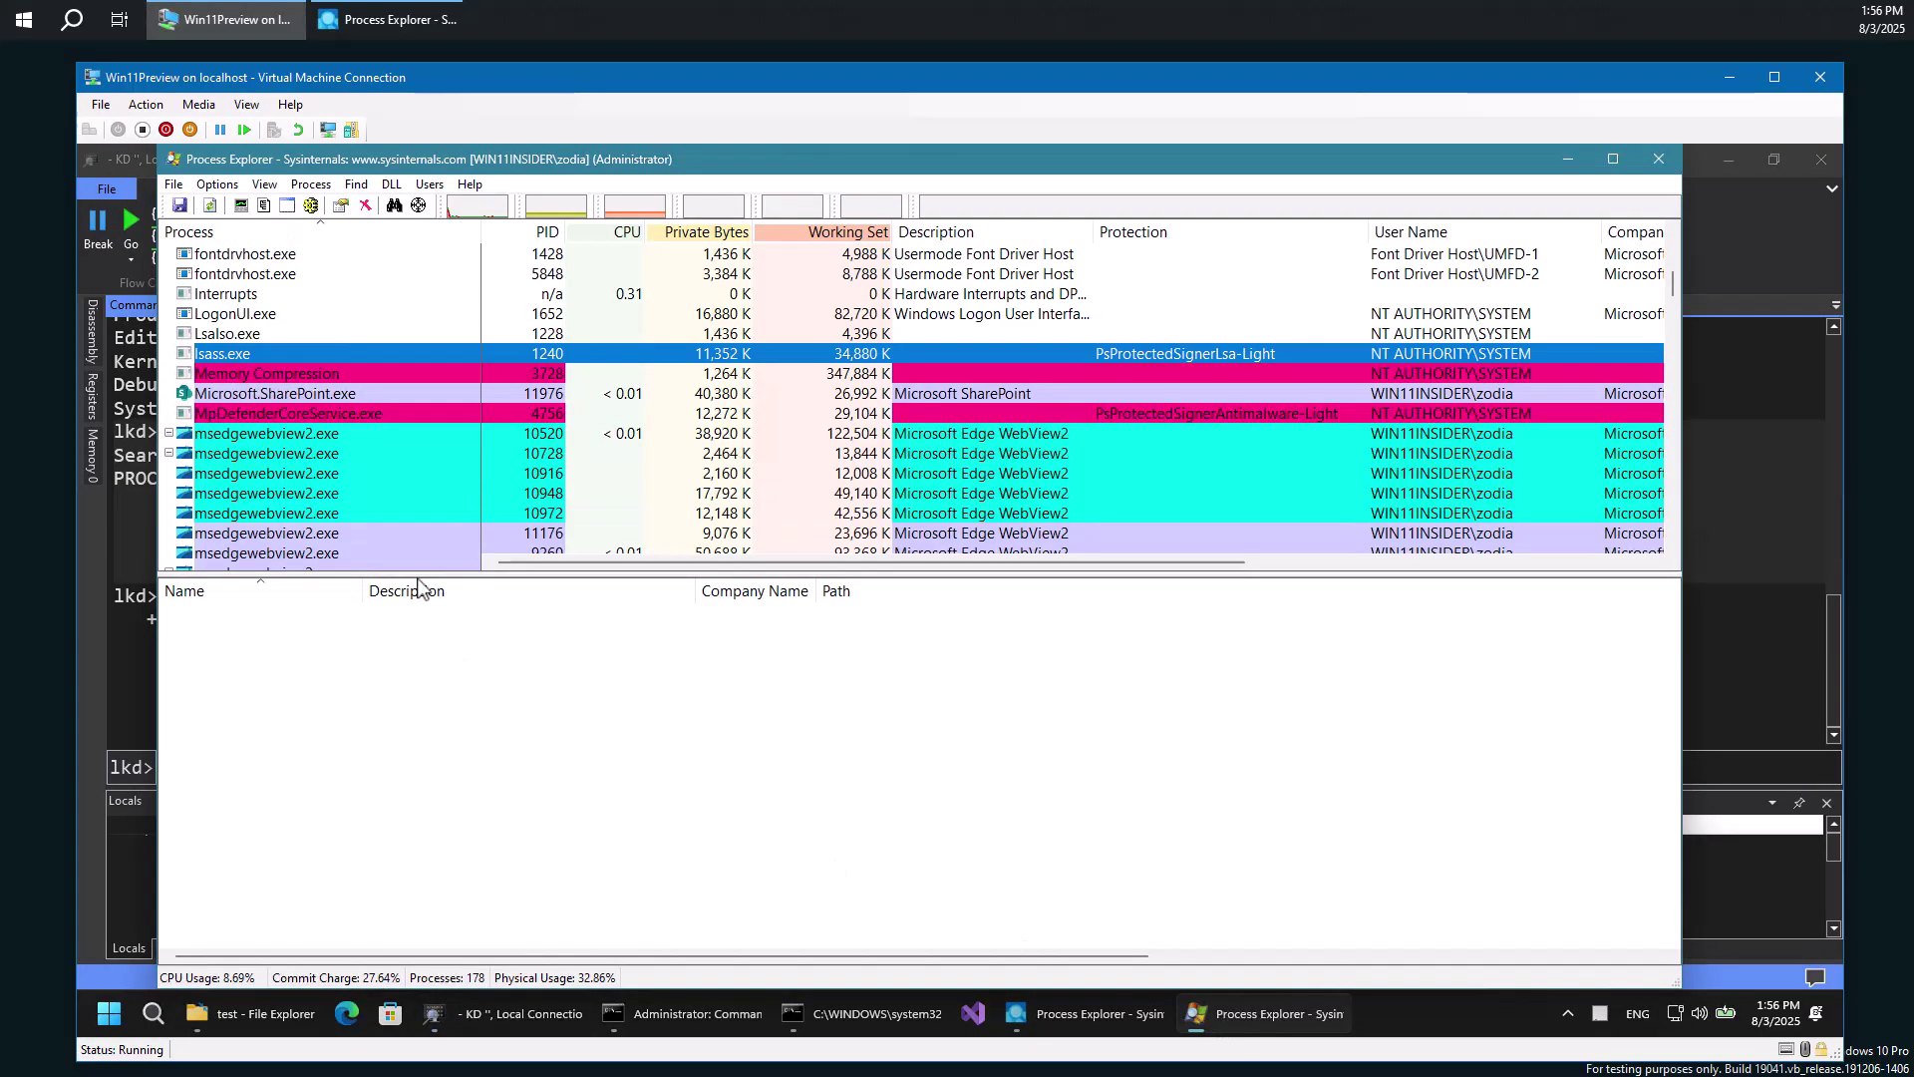
{"action": "scroll", "coordinate": [265, 389], "scroll_direction": "up", "scroll_amount": 8}
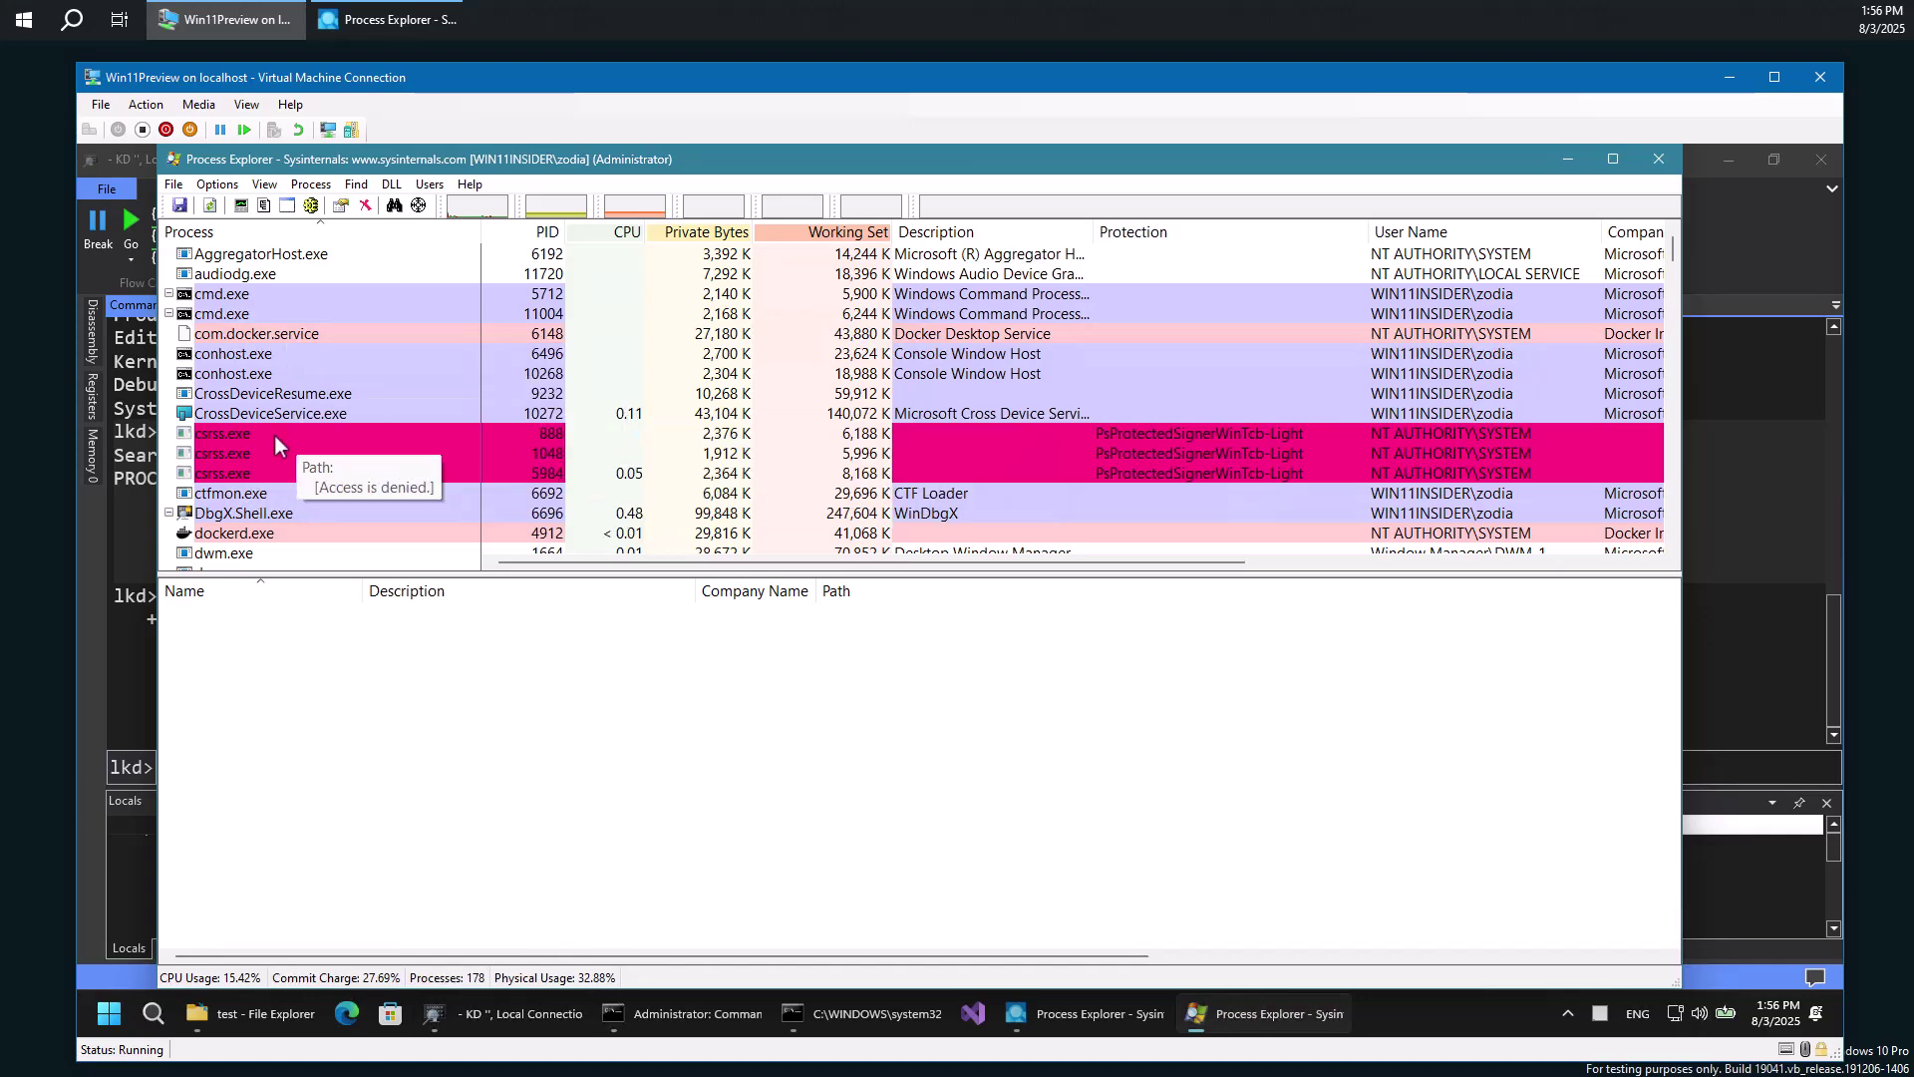
{"action": "left_click", "coordinate": [331, 435]}
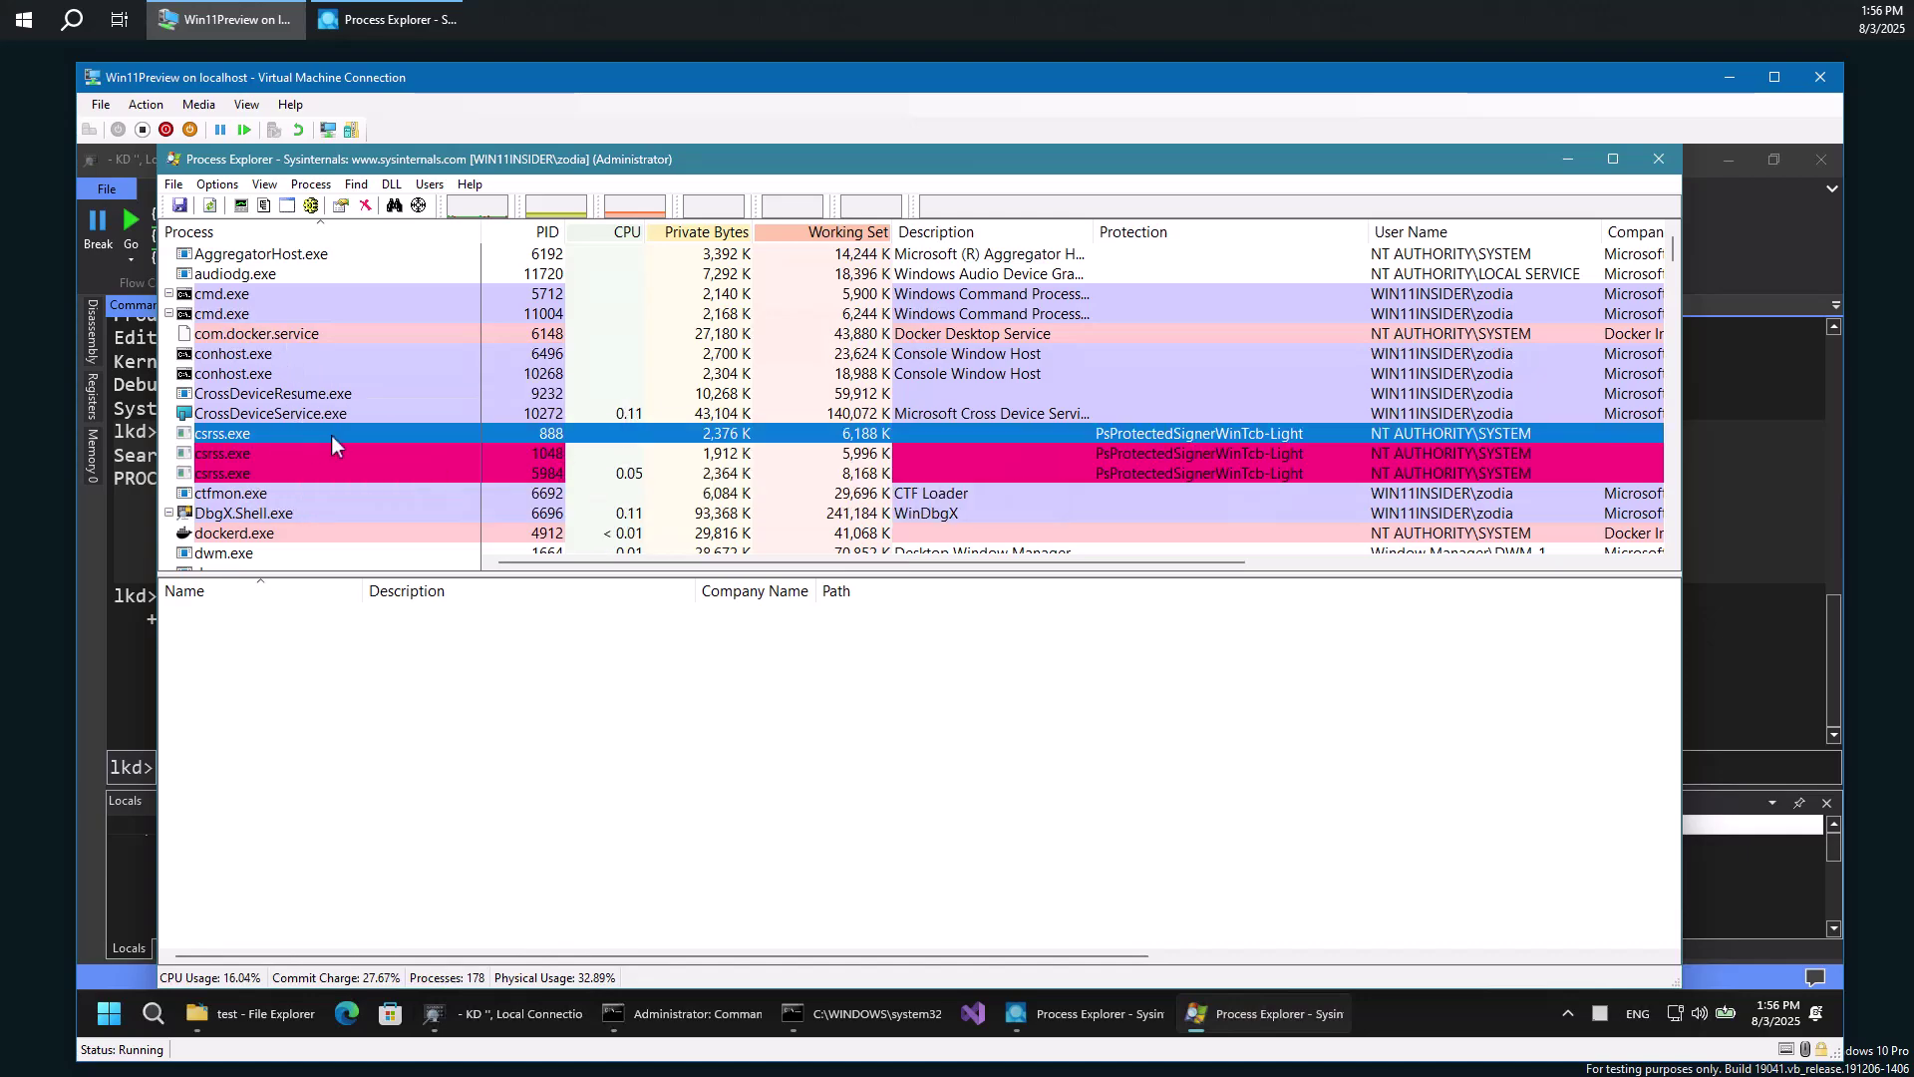
Draft the command !process 0n888 at the WinDbg lkd> prompt without running it.
{"action": "left_click", "coordinate": [1563, 162]}
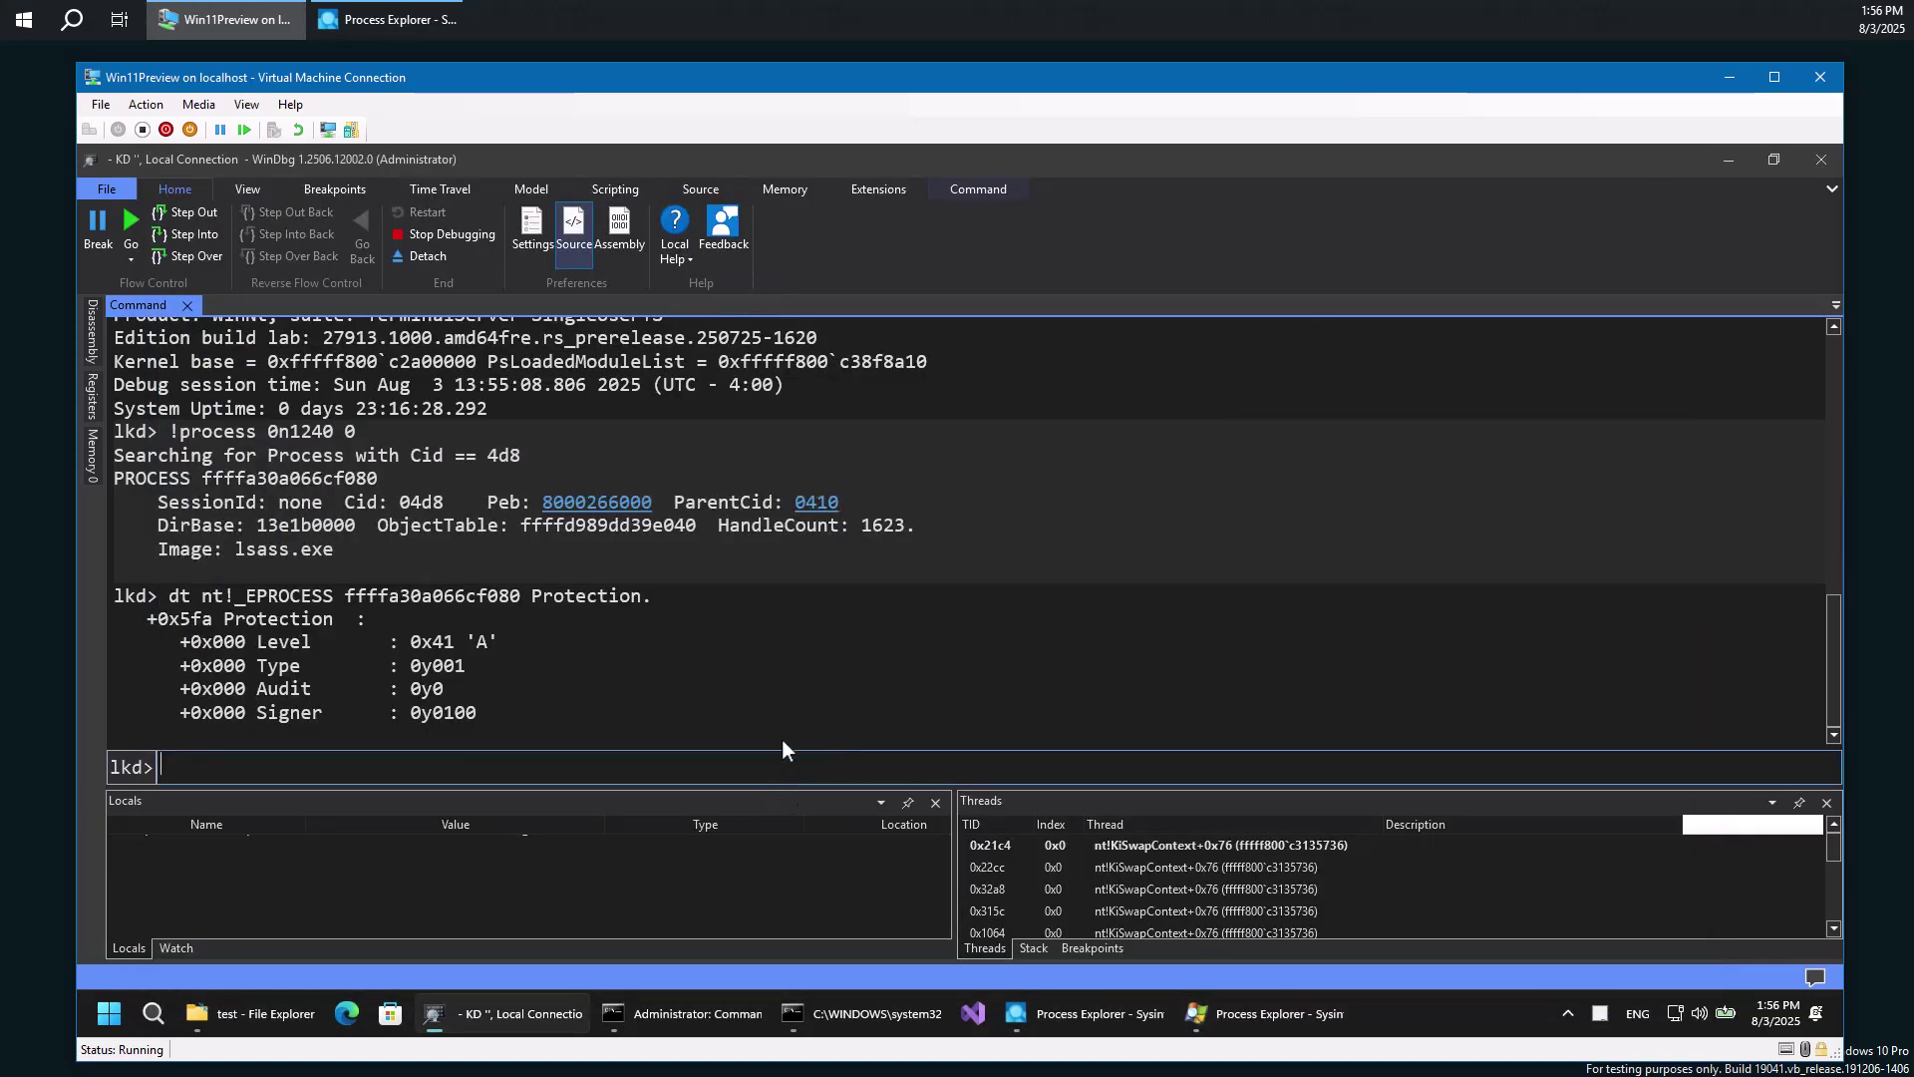
{"action": "type", "text": "!"}
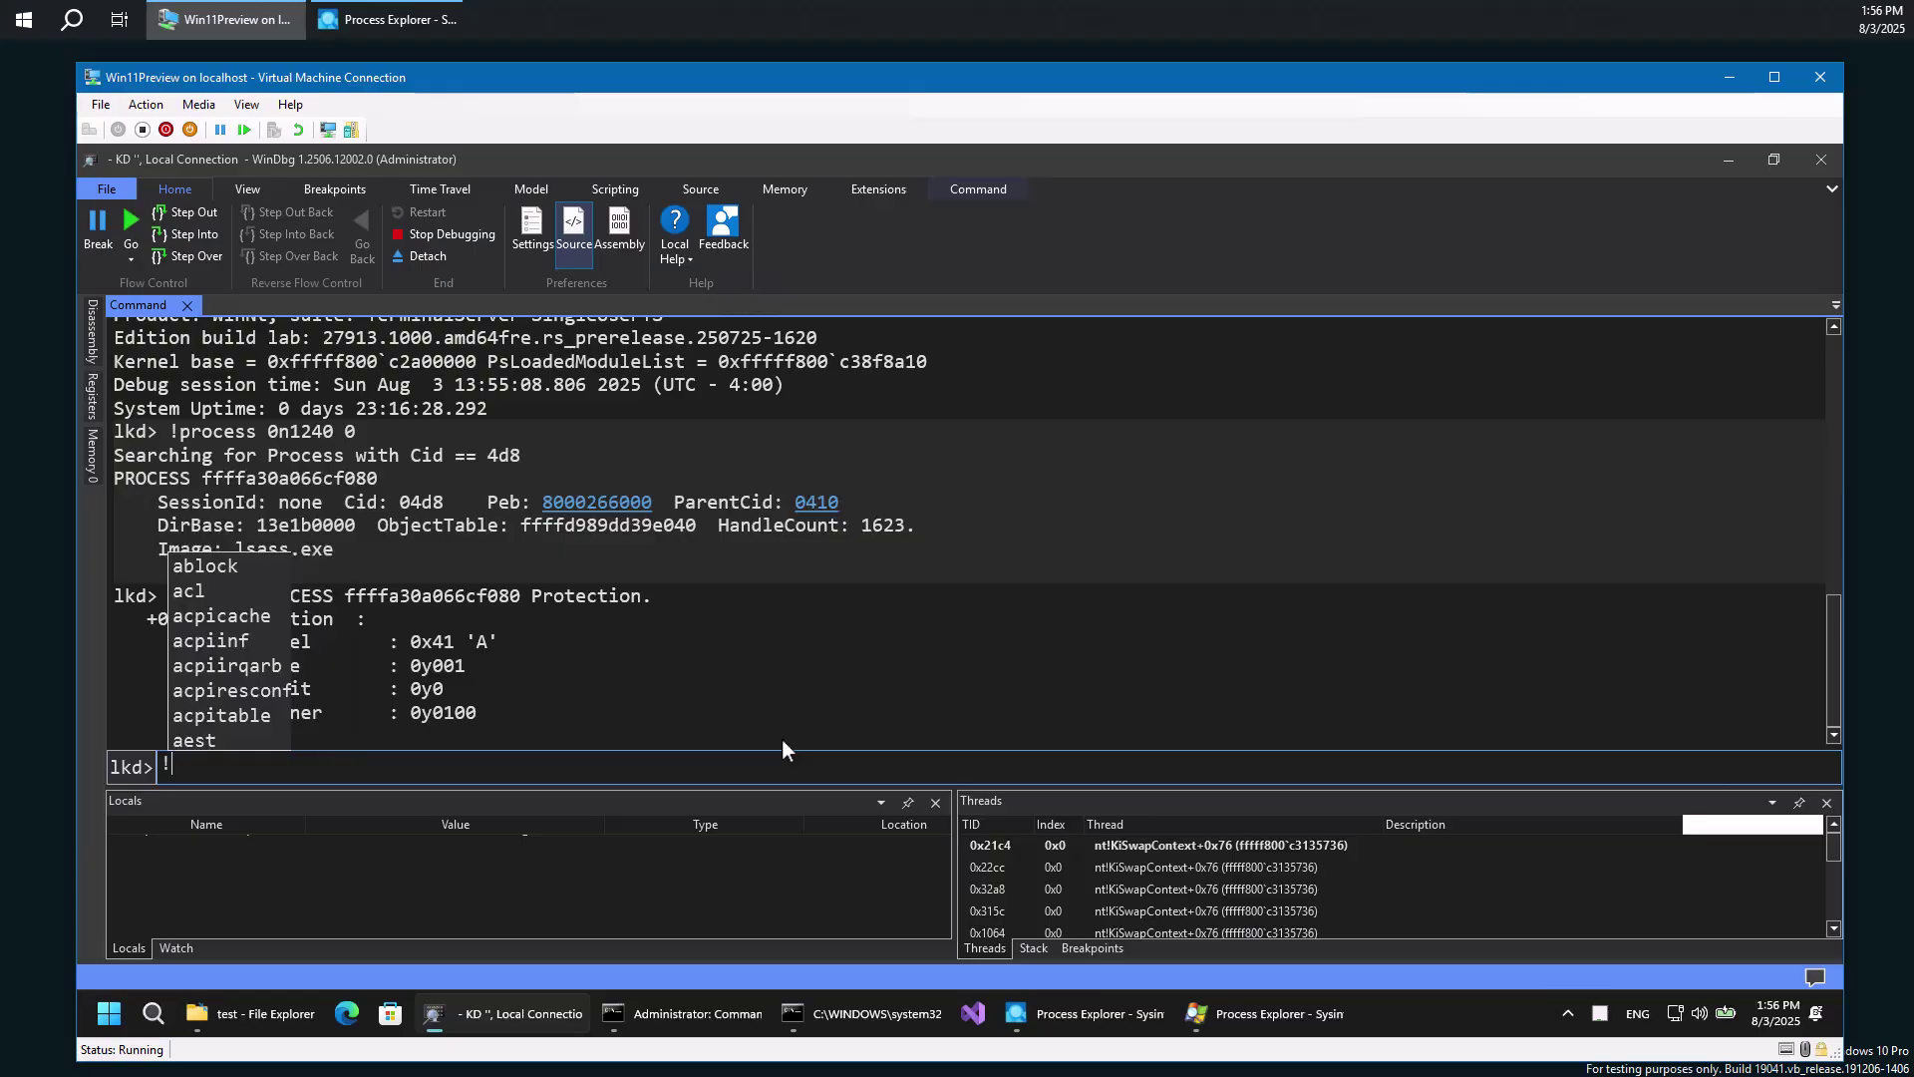
{"action": "type", "text": "process "}
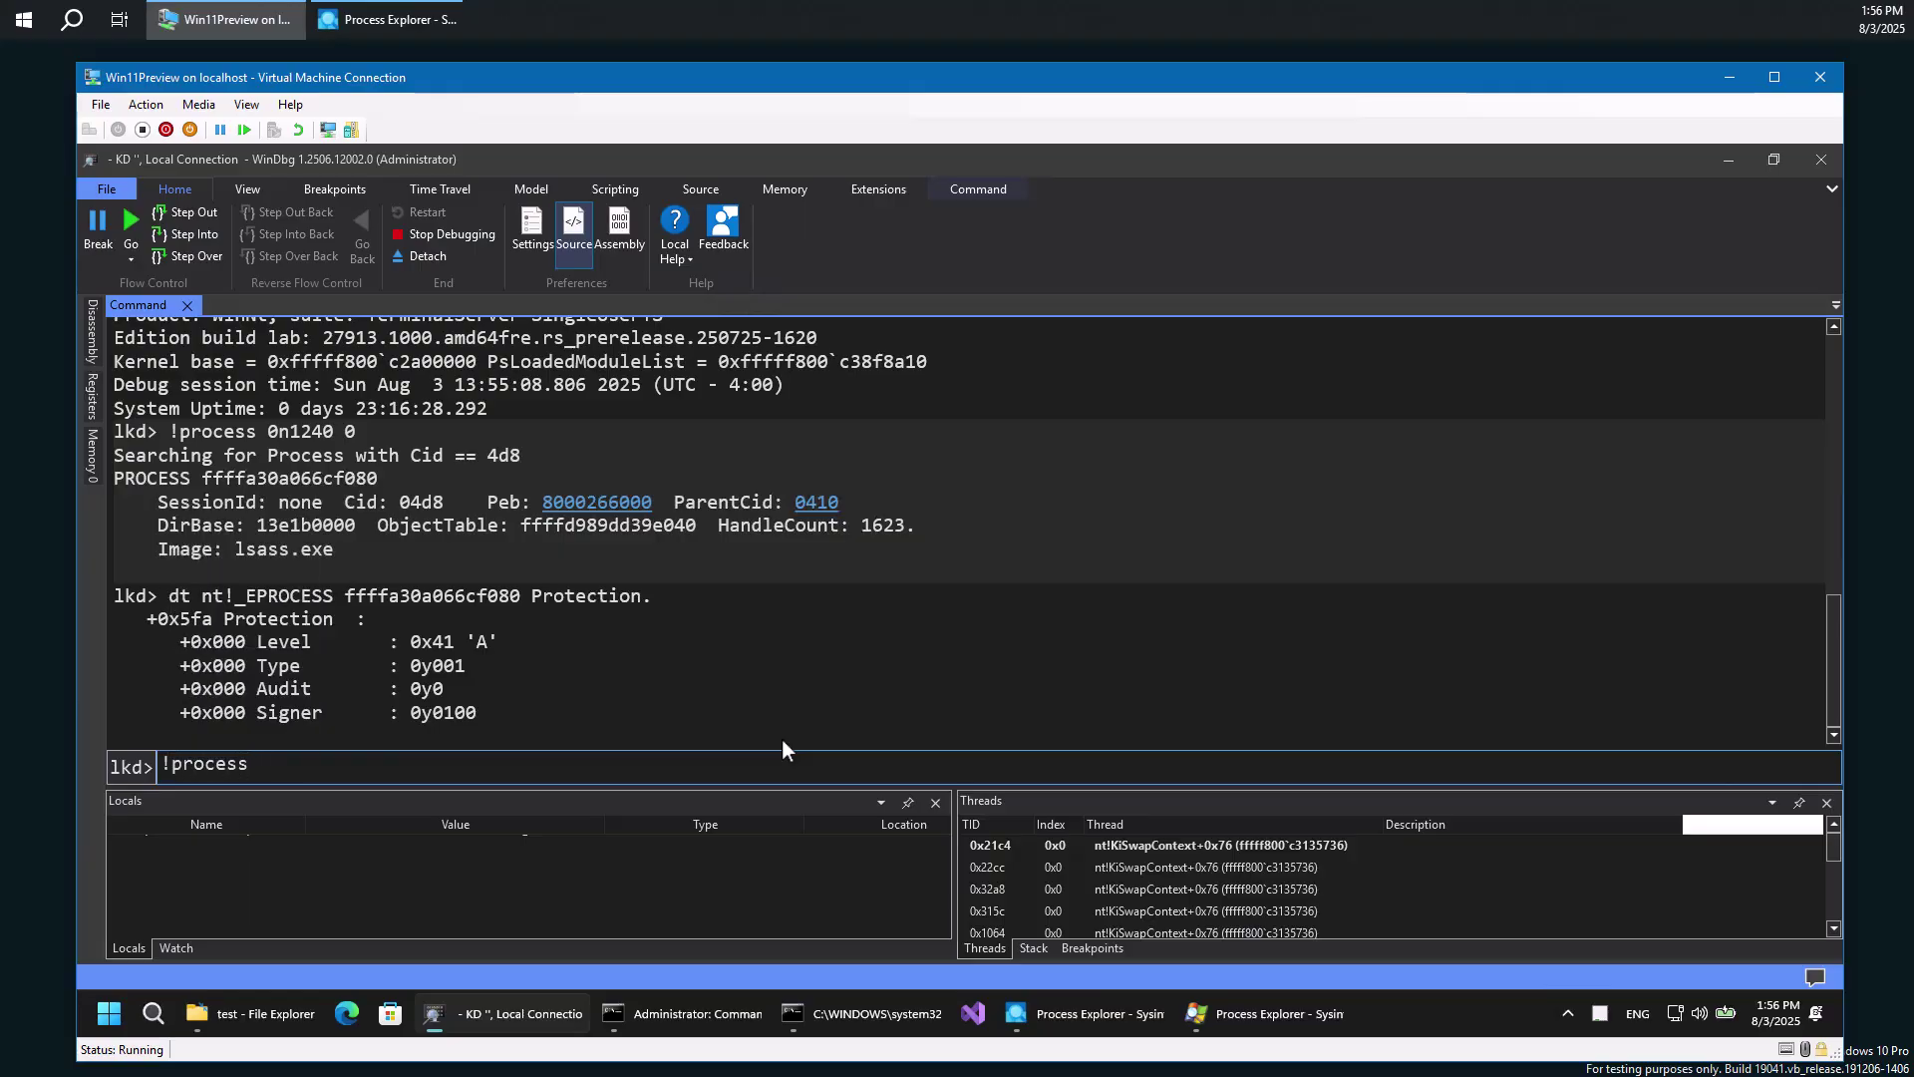
{"action": "type", "text": "-0x00"}
{"action": "key", "text": "BackSpace"}
{"action": "key", "text": "BackSpace"}
{"action": "key", "text": "BackSpace"}
{"action": "key", "text": "BackSpace"}
{"action": "key", "text": "BackSpace"}
{"action": "type", "text": "0n888"}
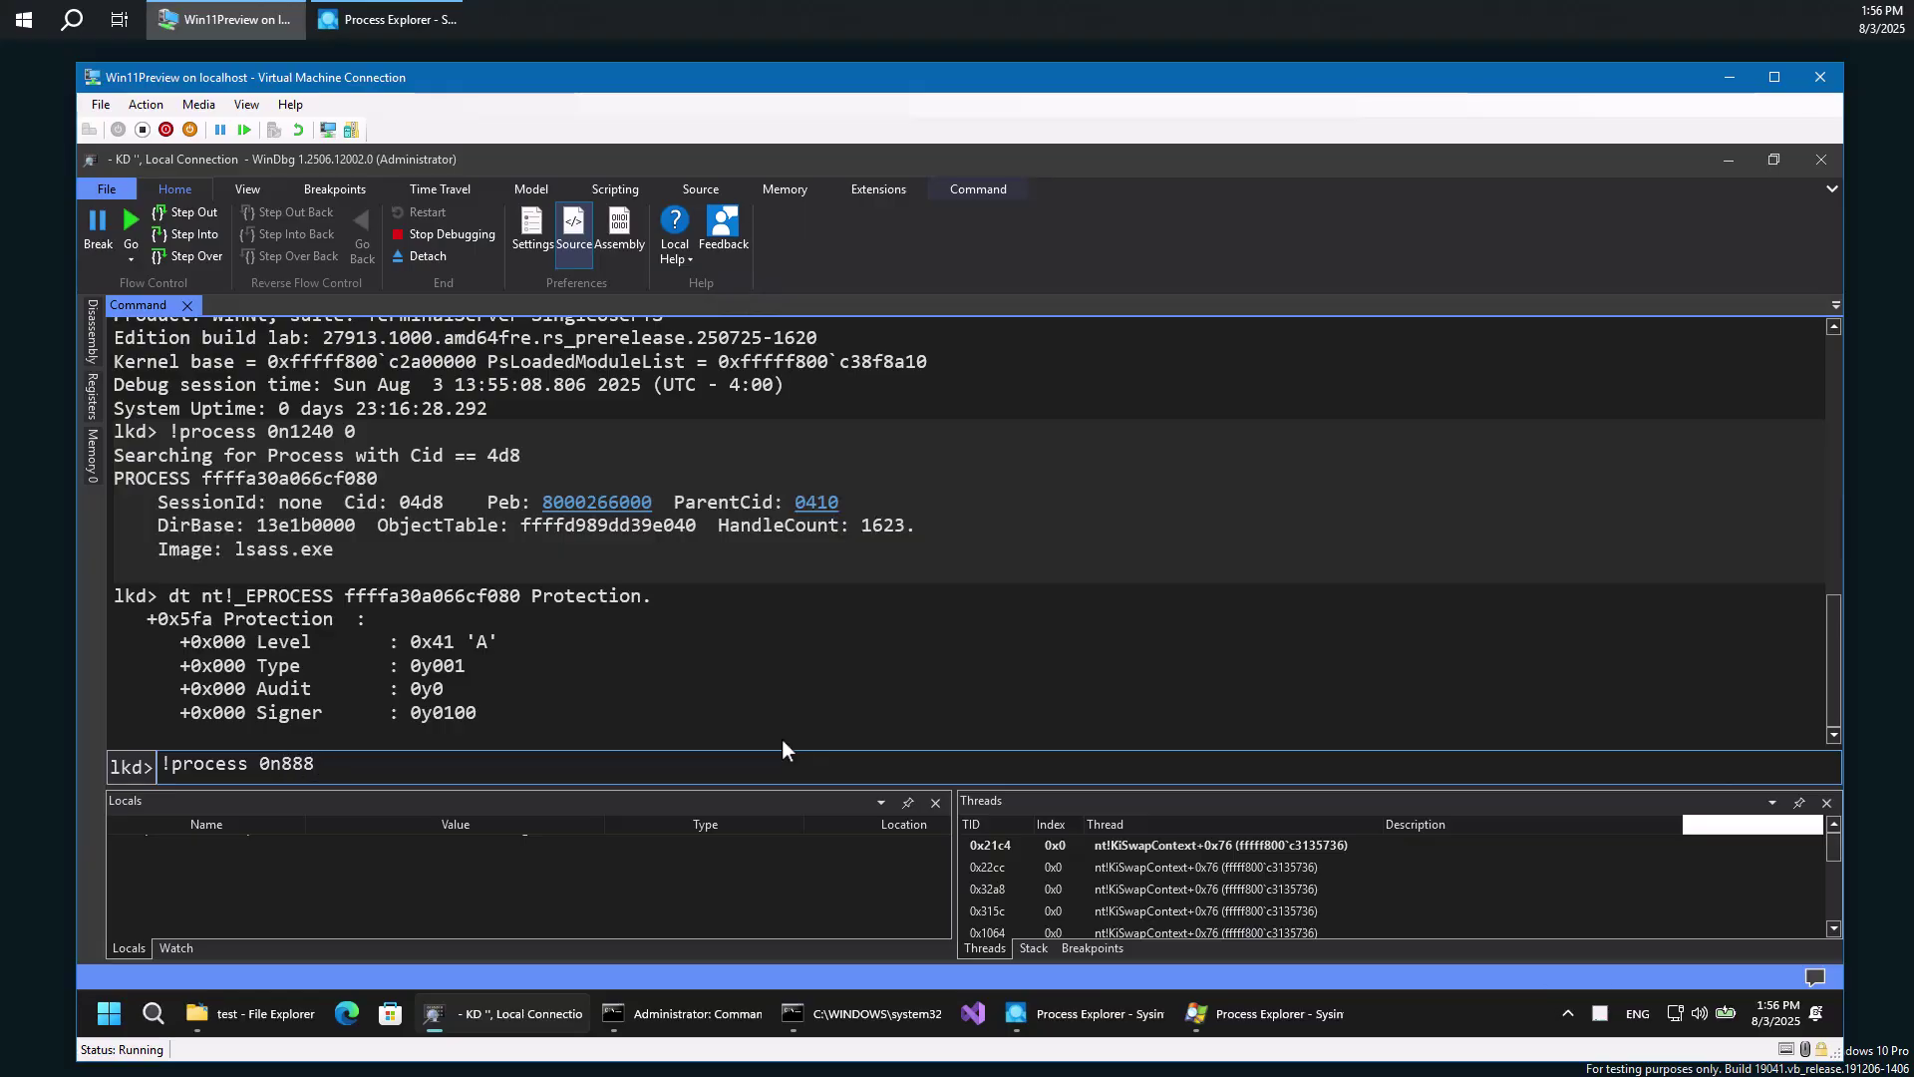
Look up process Cid 888 (csrss.exe) and select its EPROCESS address ffffa30a0648b0c0.
{"action": "type", "text": "0"}
{"action": "key", "text": "Return"}
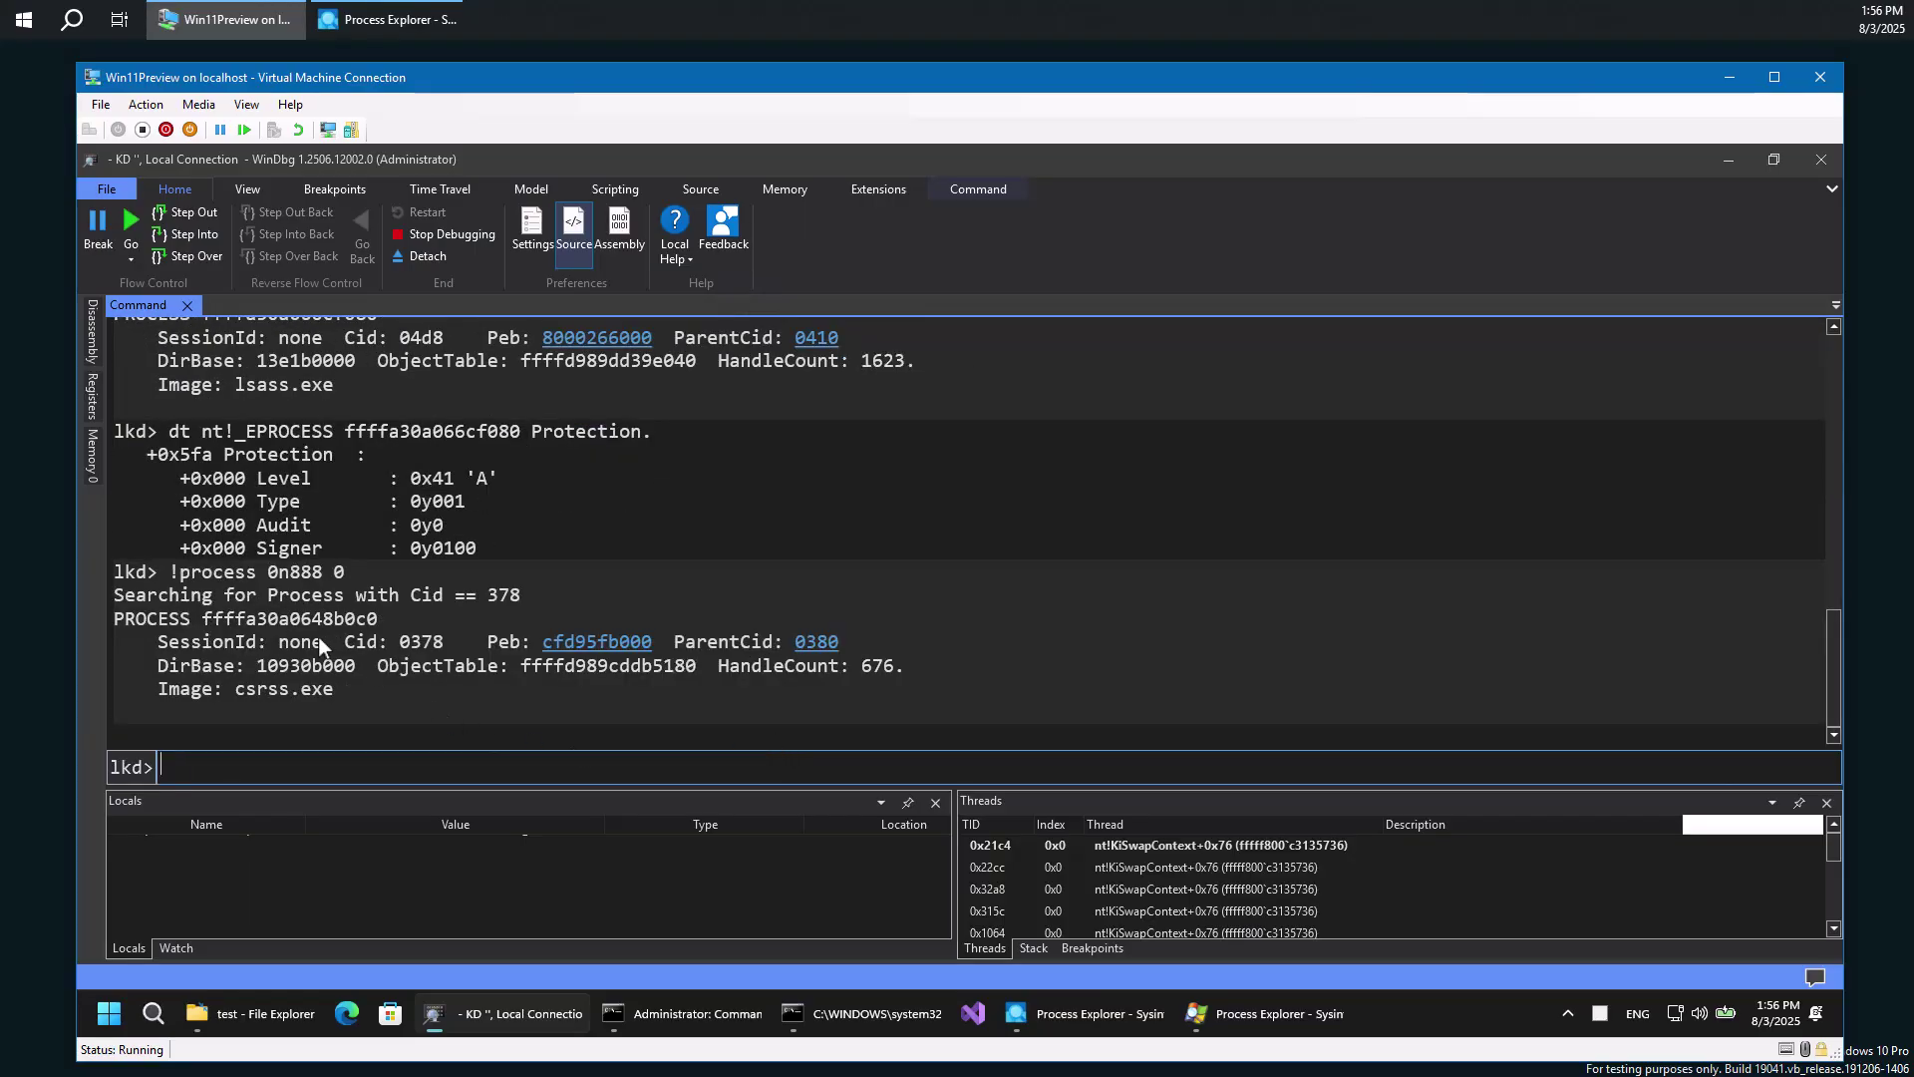
{"action": "double_click", "coordinate": [316, 621]}
{"action": "key", "text": "ctrl+c"}
Dump csrss's EPROCESS Protection with dt nt!_EPROCESS ffffa30a0648b0c0 Protection, showing Level 0x61.
{"action": "type", "text": "!"}
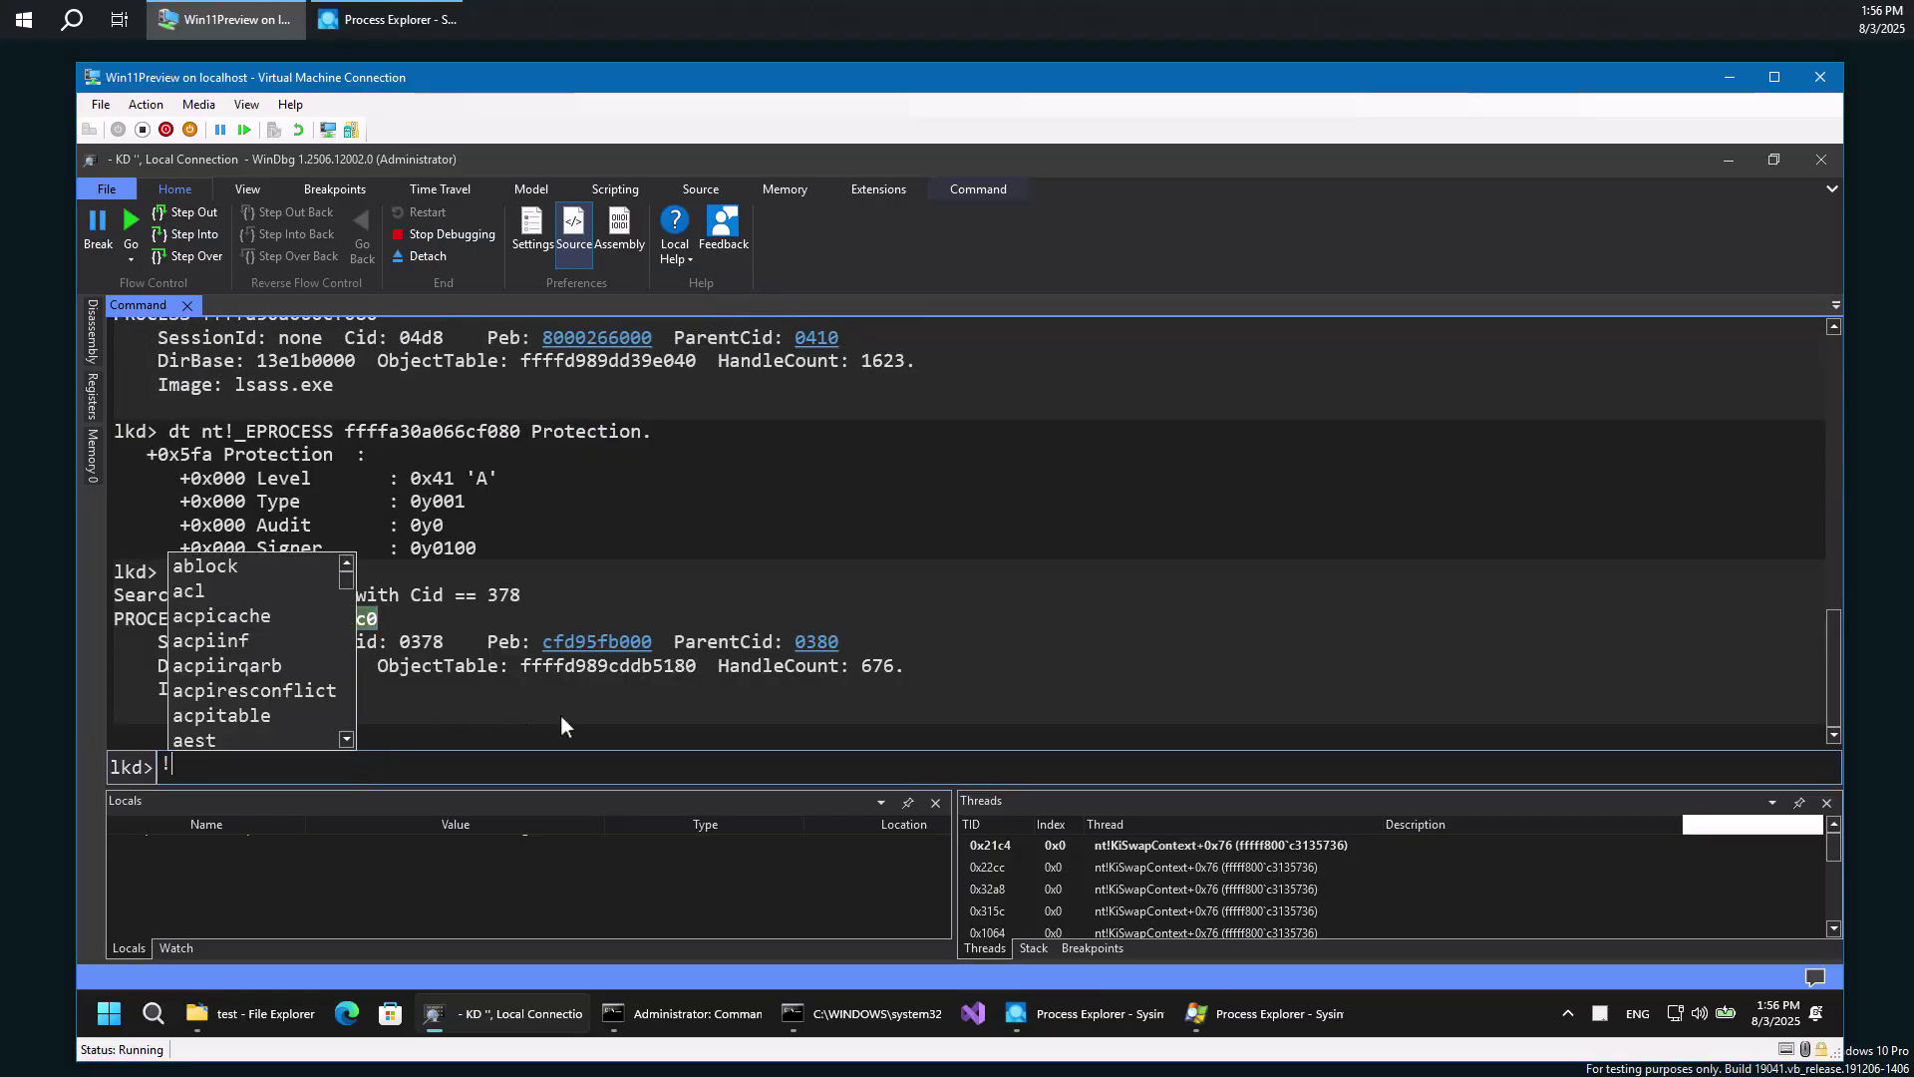
{"action": "key", "text": "BackSpace"}
{"action": "type", "text": "dt nt"}
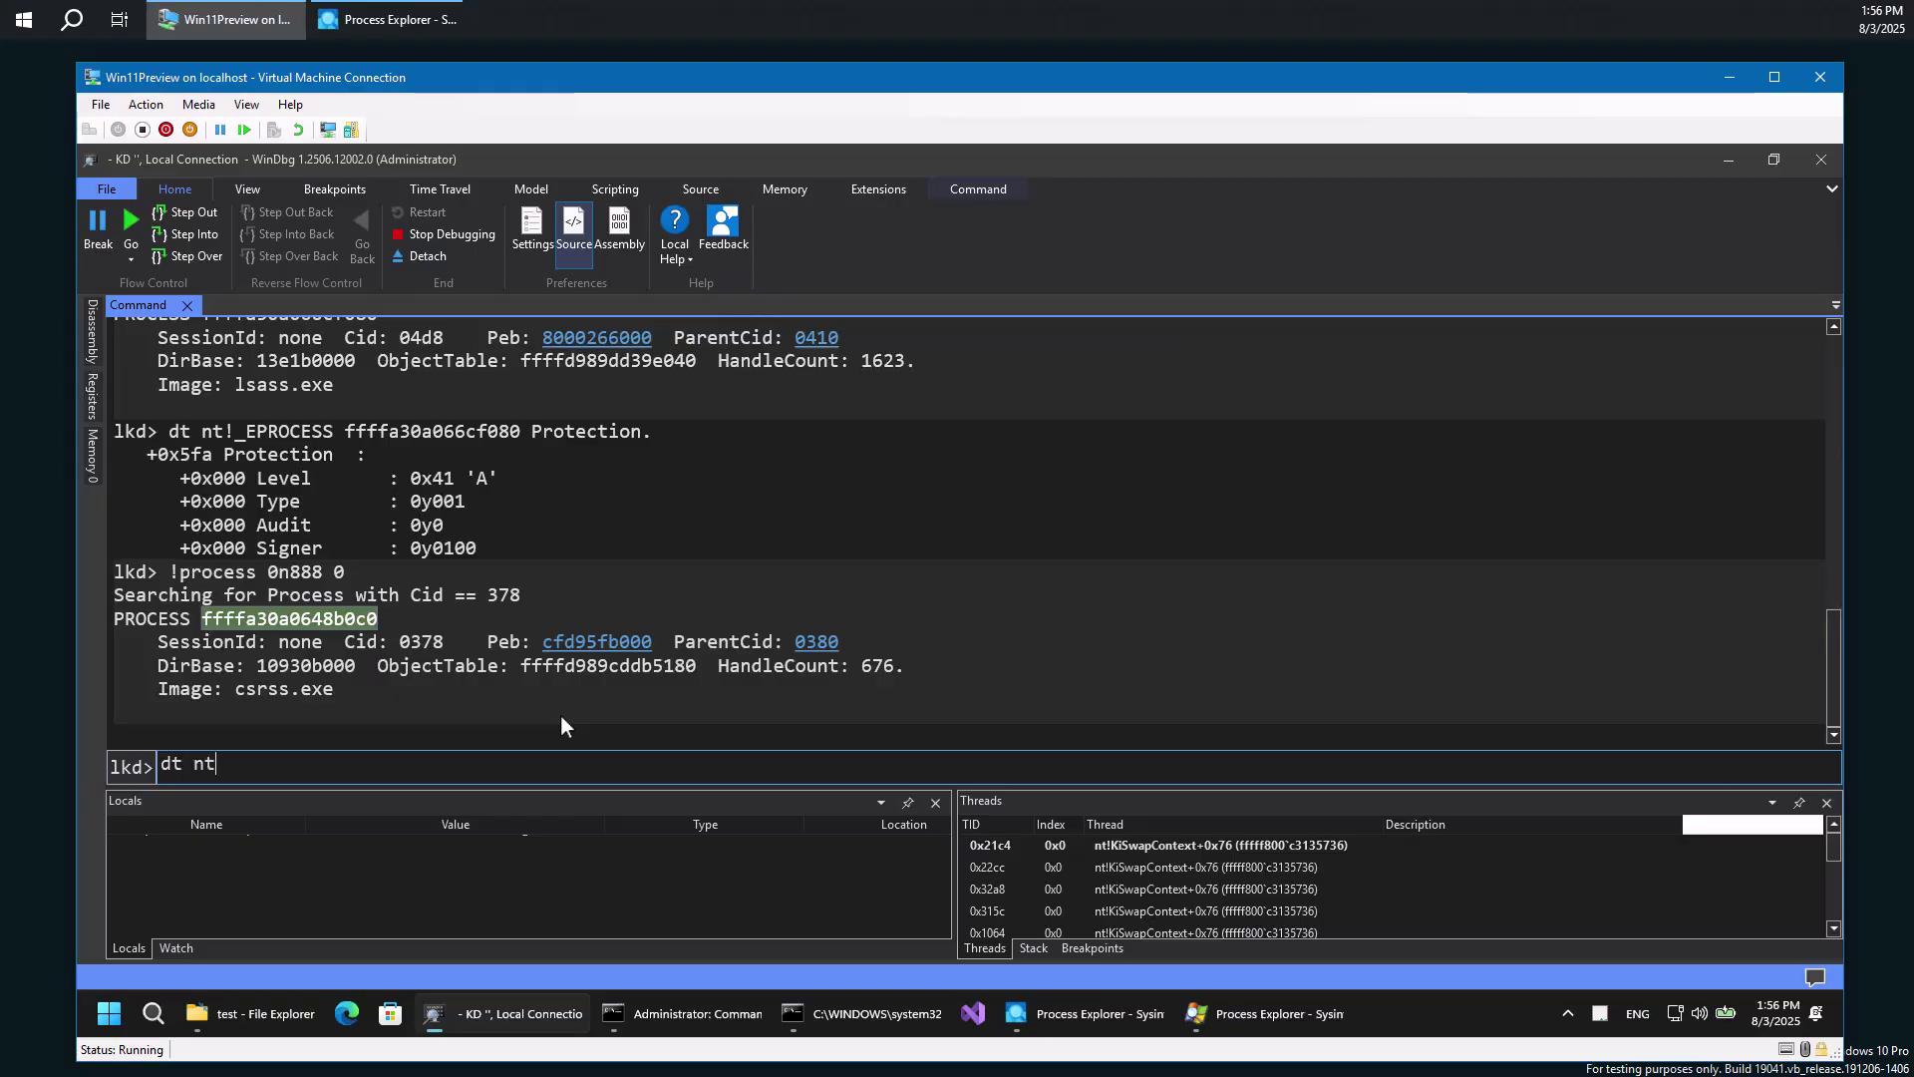
{"action": "key", "text": "Up"}
{"action": "key", "text": "Up"}
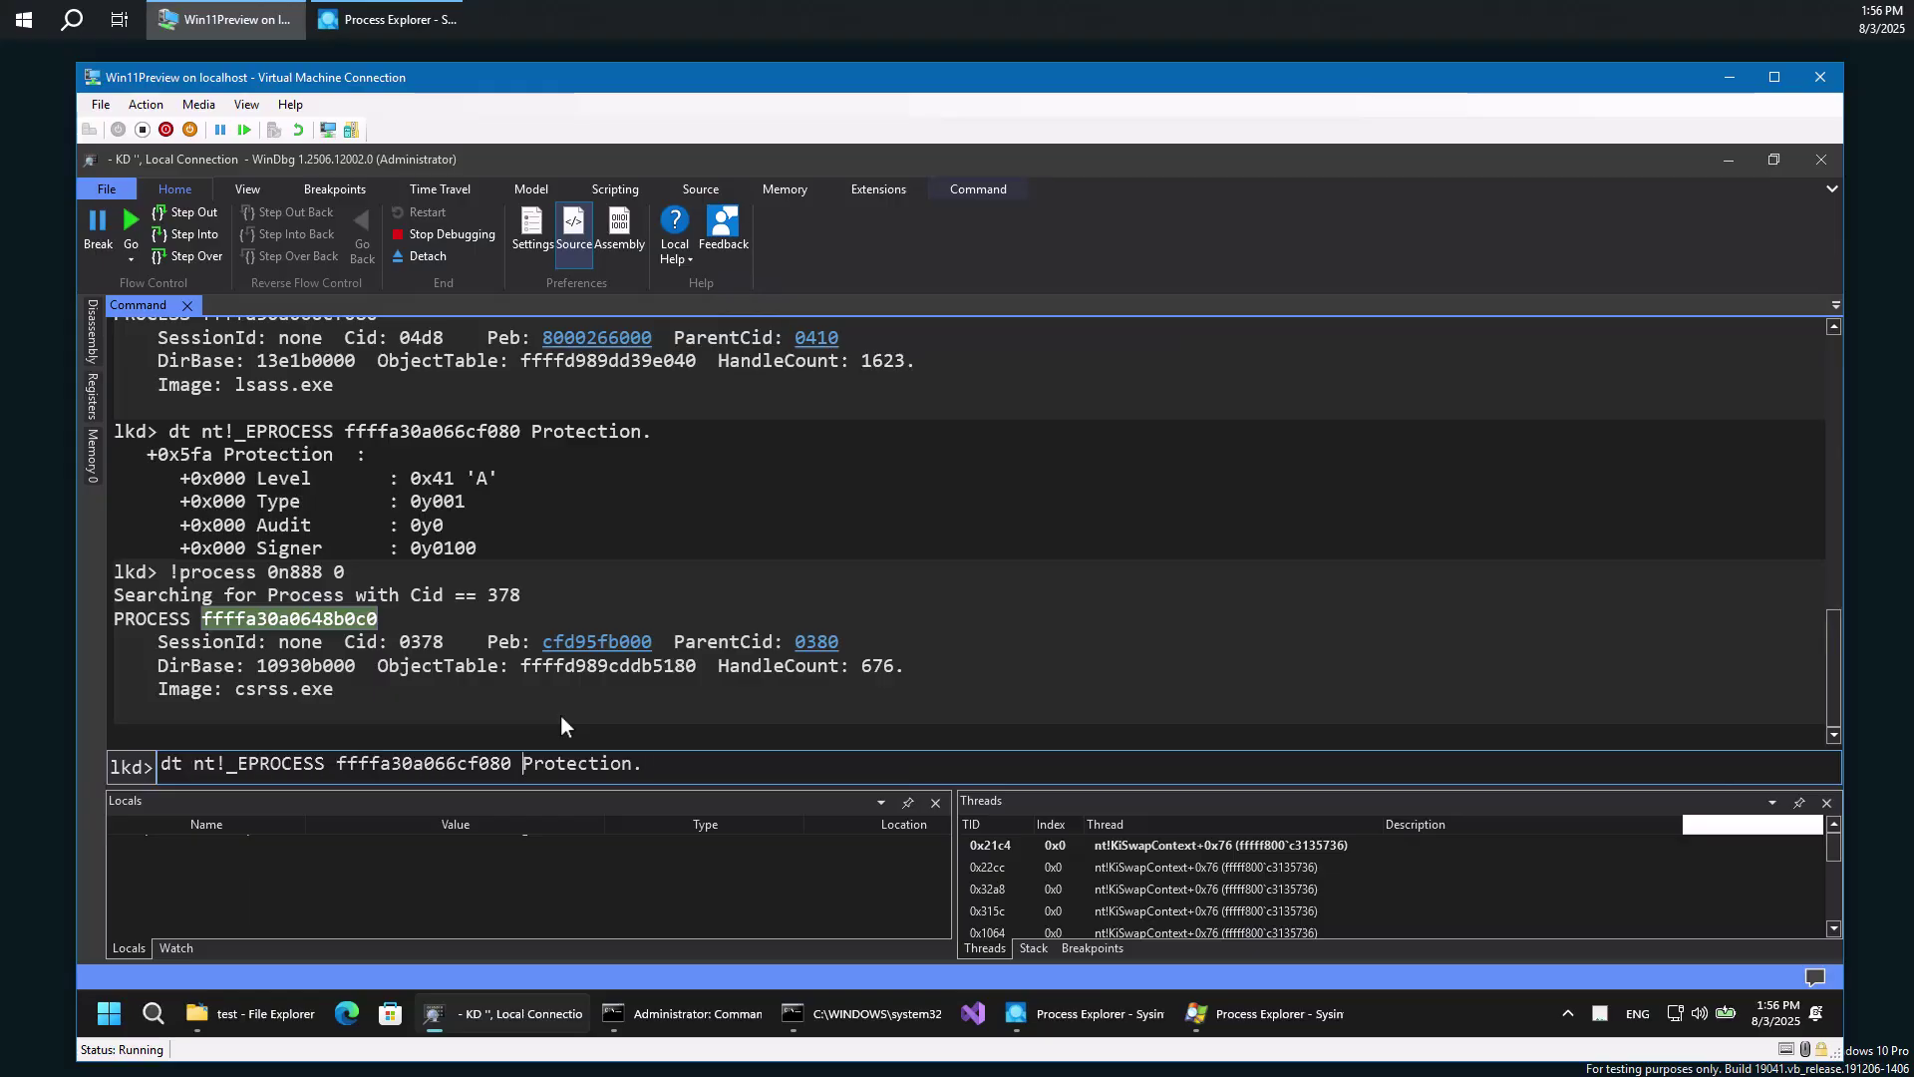
{"action": "key", "text": "ctrl+shift+Left"}
{"action": "key", "text": "ctrl+v"}
{"action": "key", "text": "Return"}
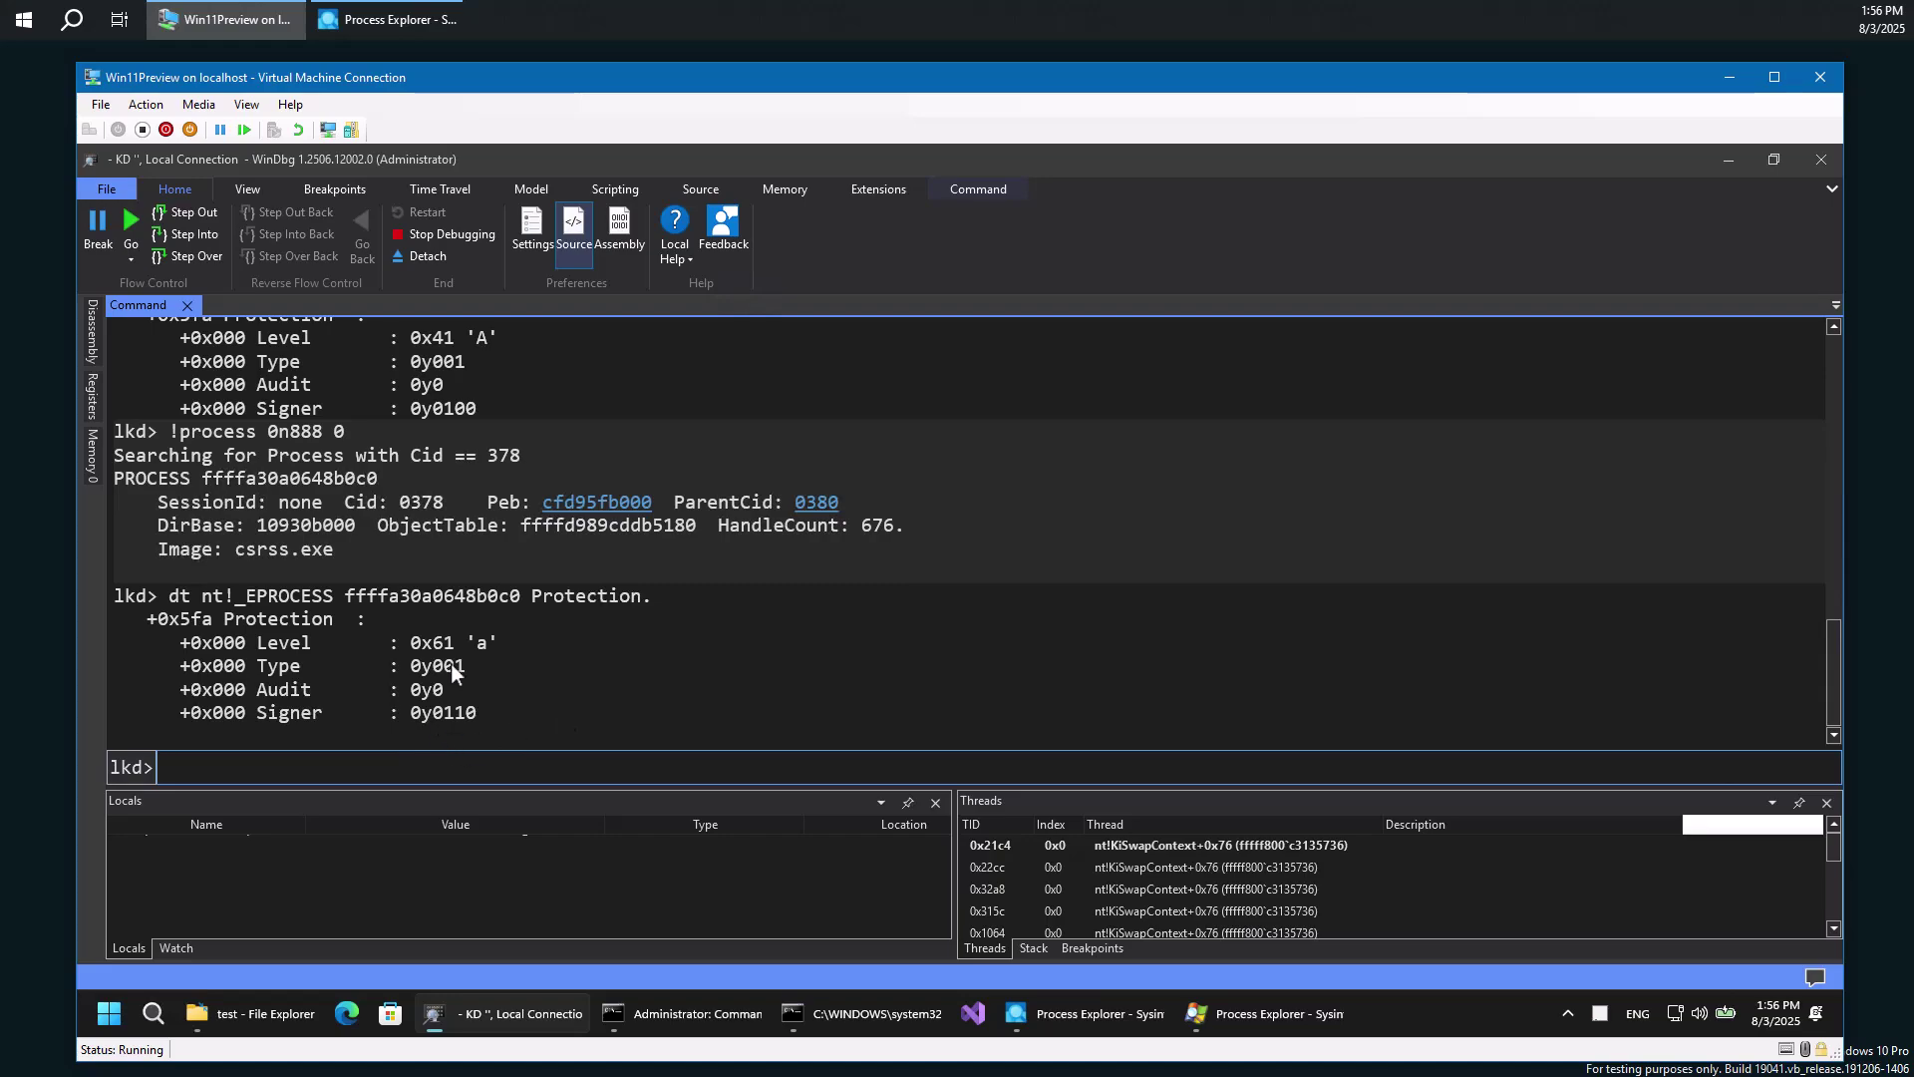
{"action": "left_click_drag", "start_coordinate": [457, 646], "coordinate": [443, 646]}
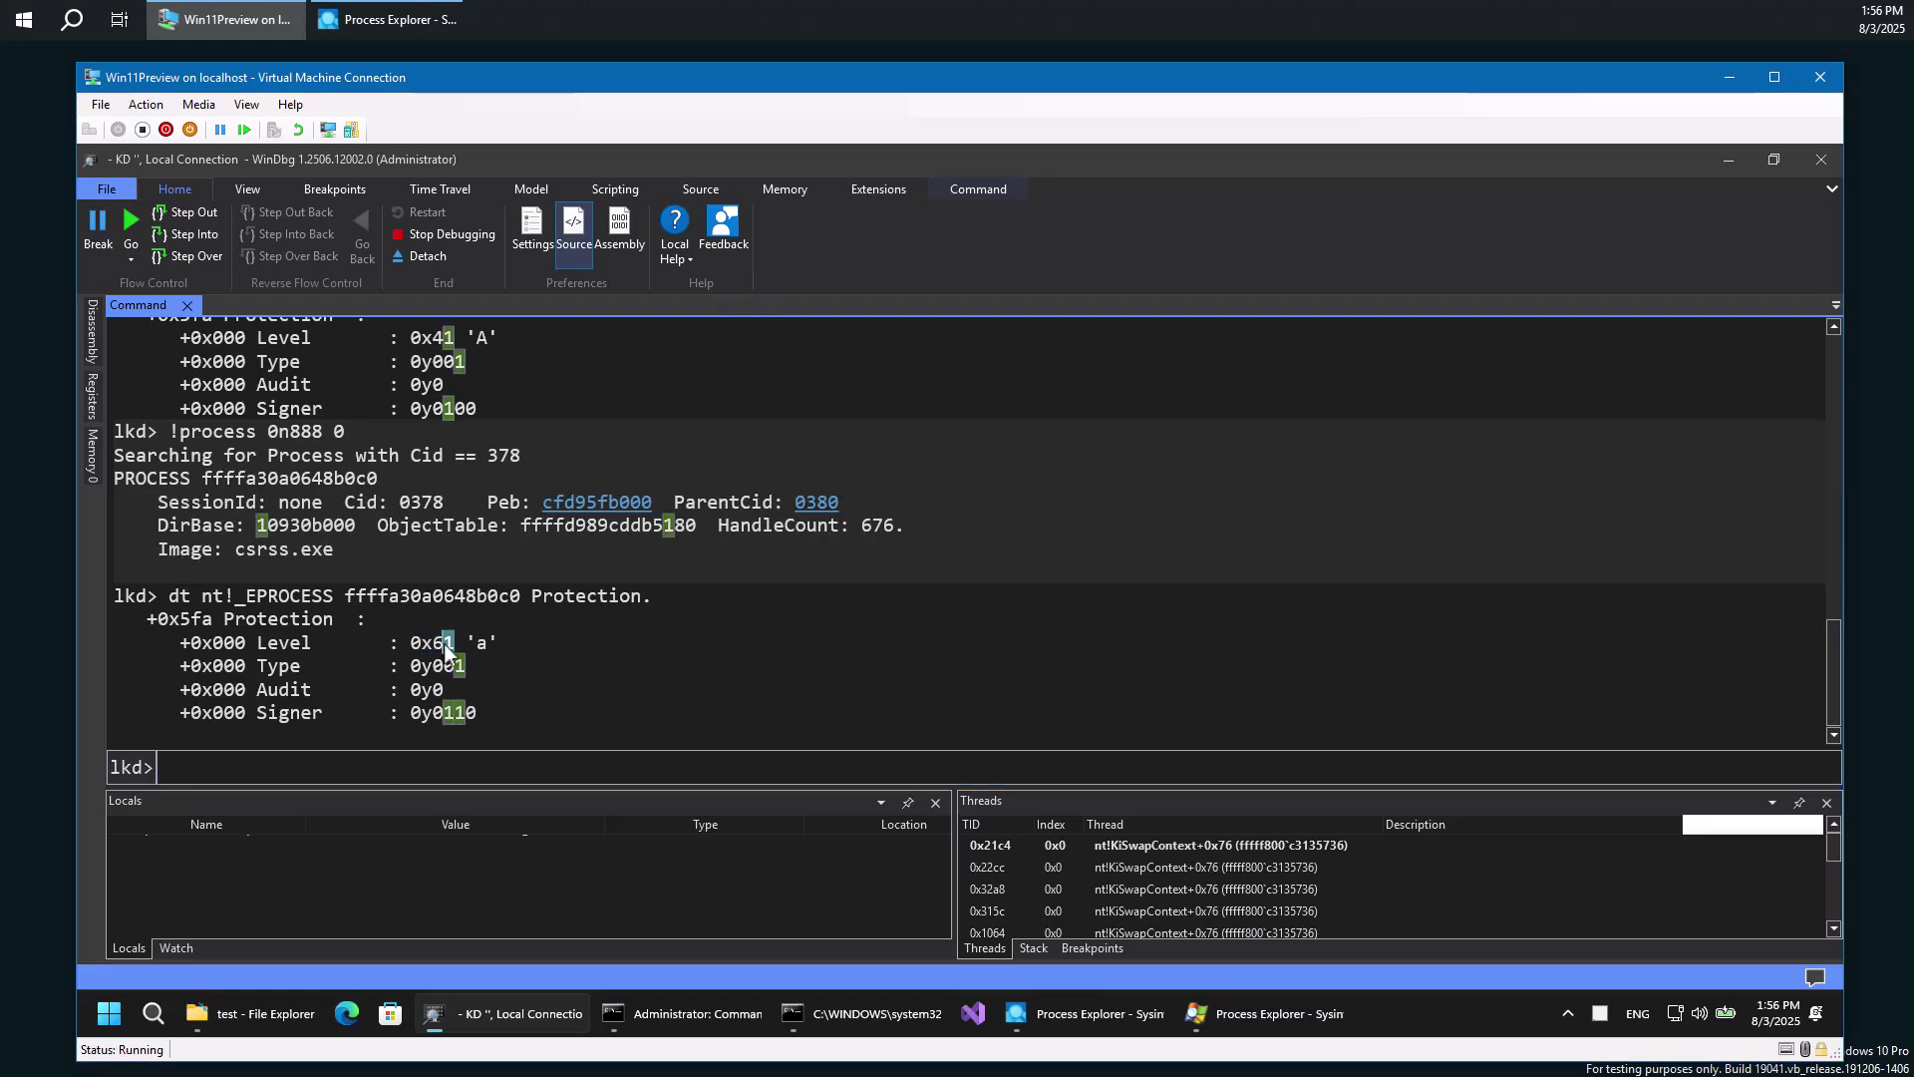
{"action": "left_click", "coordinate": [445, 647]}
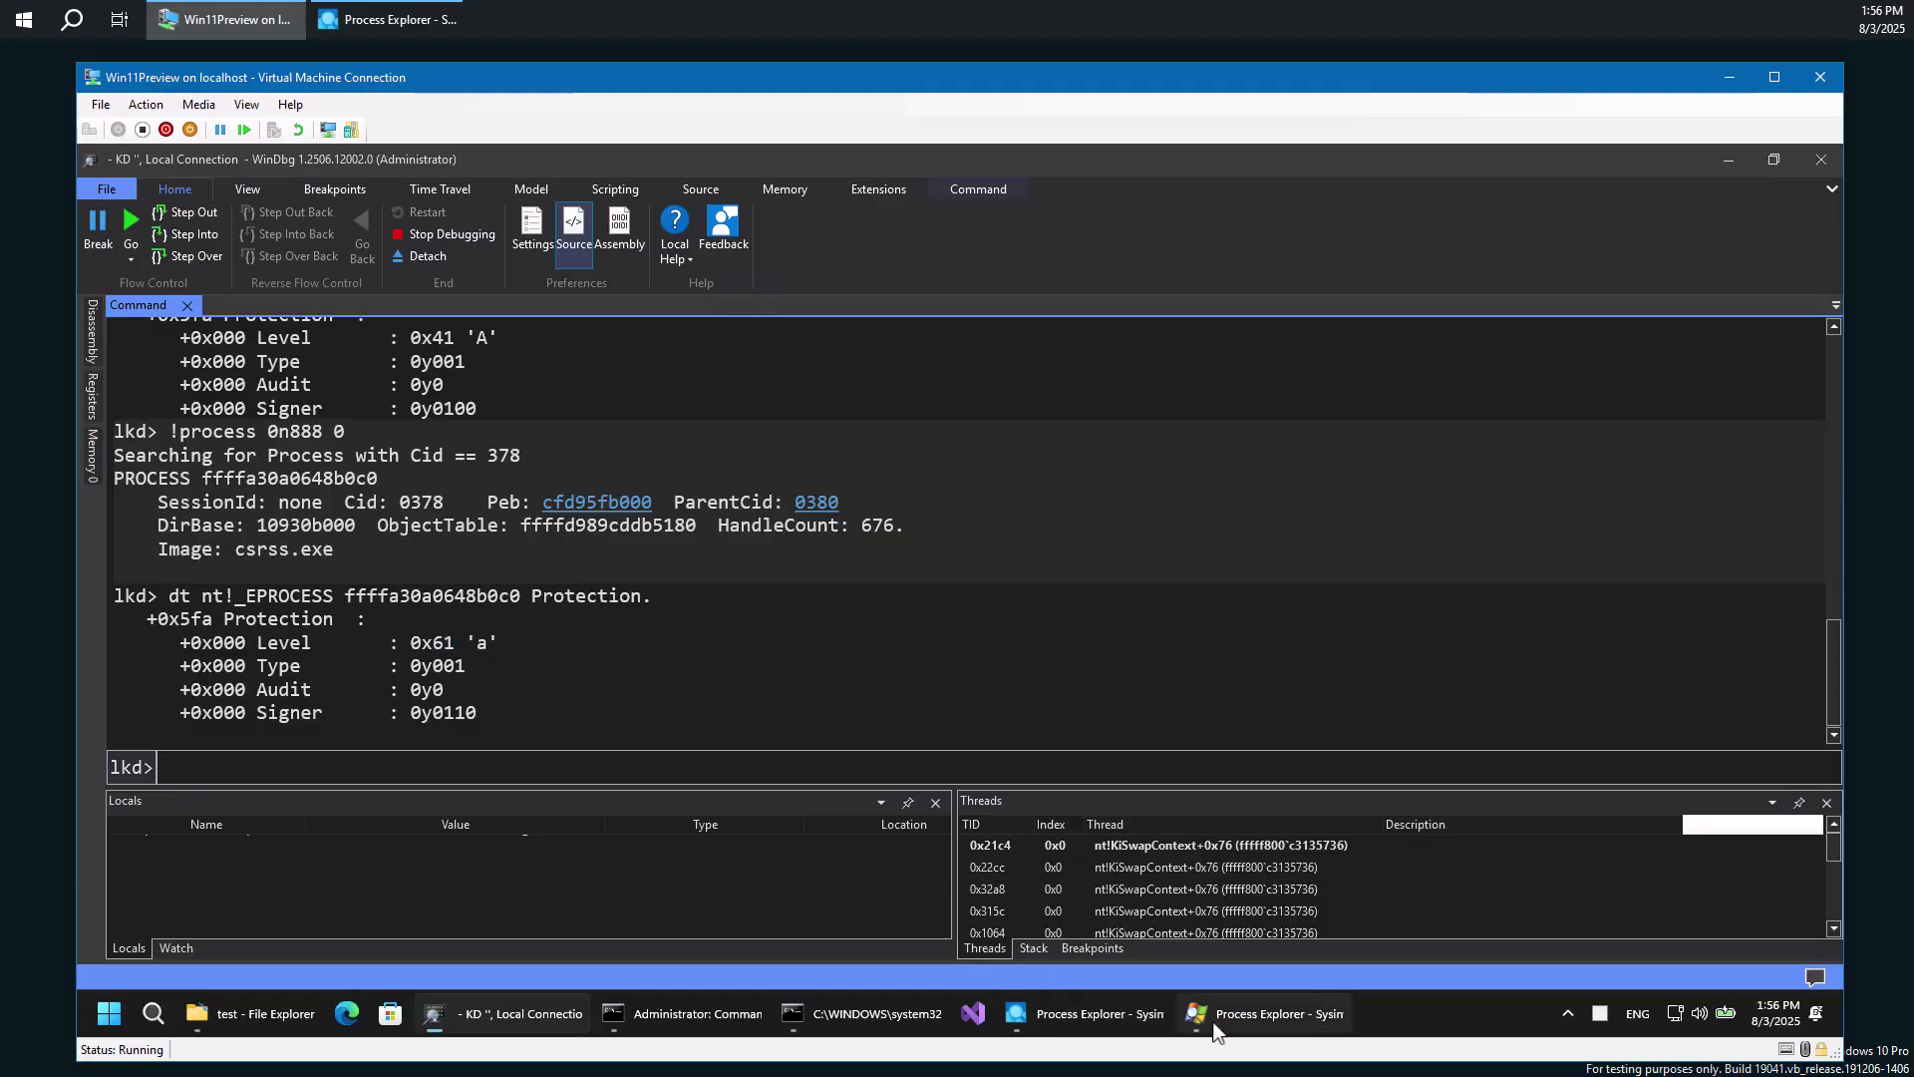
In Process Explorer, find lsass.exe and check its protection: PsProtectedSignerLsa-Light.
{"action": "left_click", "coordinate": [1264, 1013]}
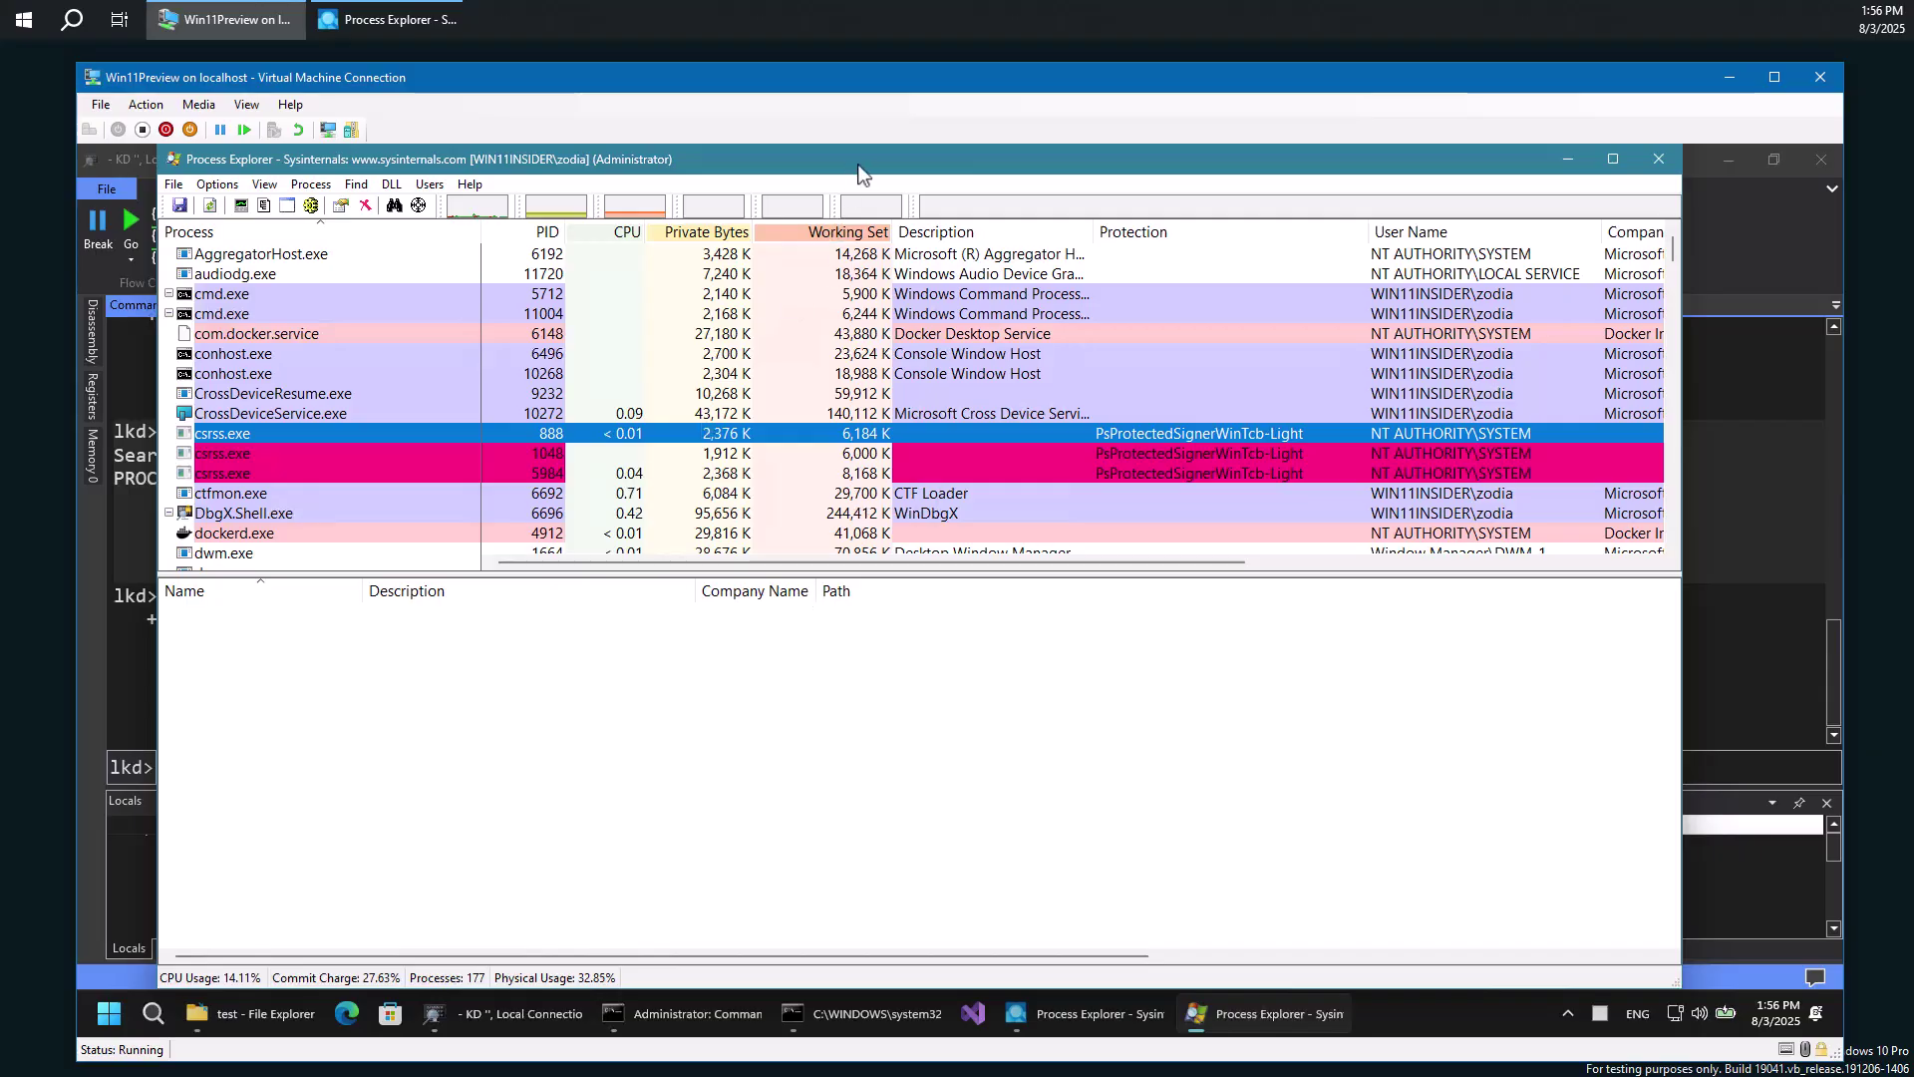
{"action": "left_click_drag", "start_coordinate": [924, 165], "coordinate": [1043, 171]}
{"action": "scroll", "coordinate": [553, 424], "scroll_direction": "down", "scroll_amount": 3}
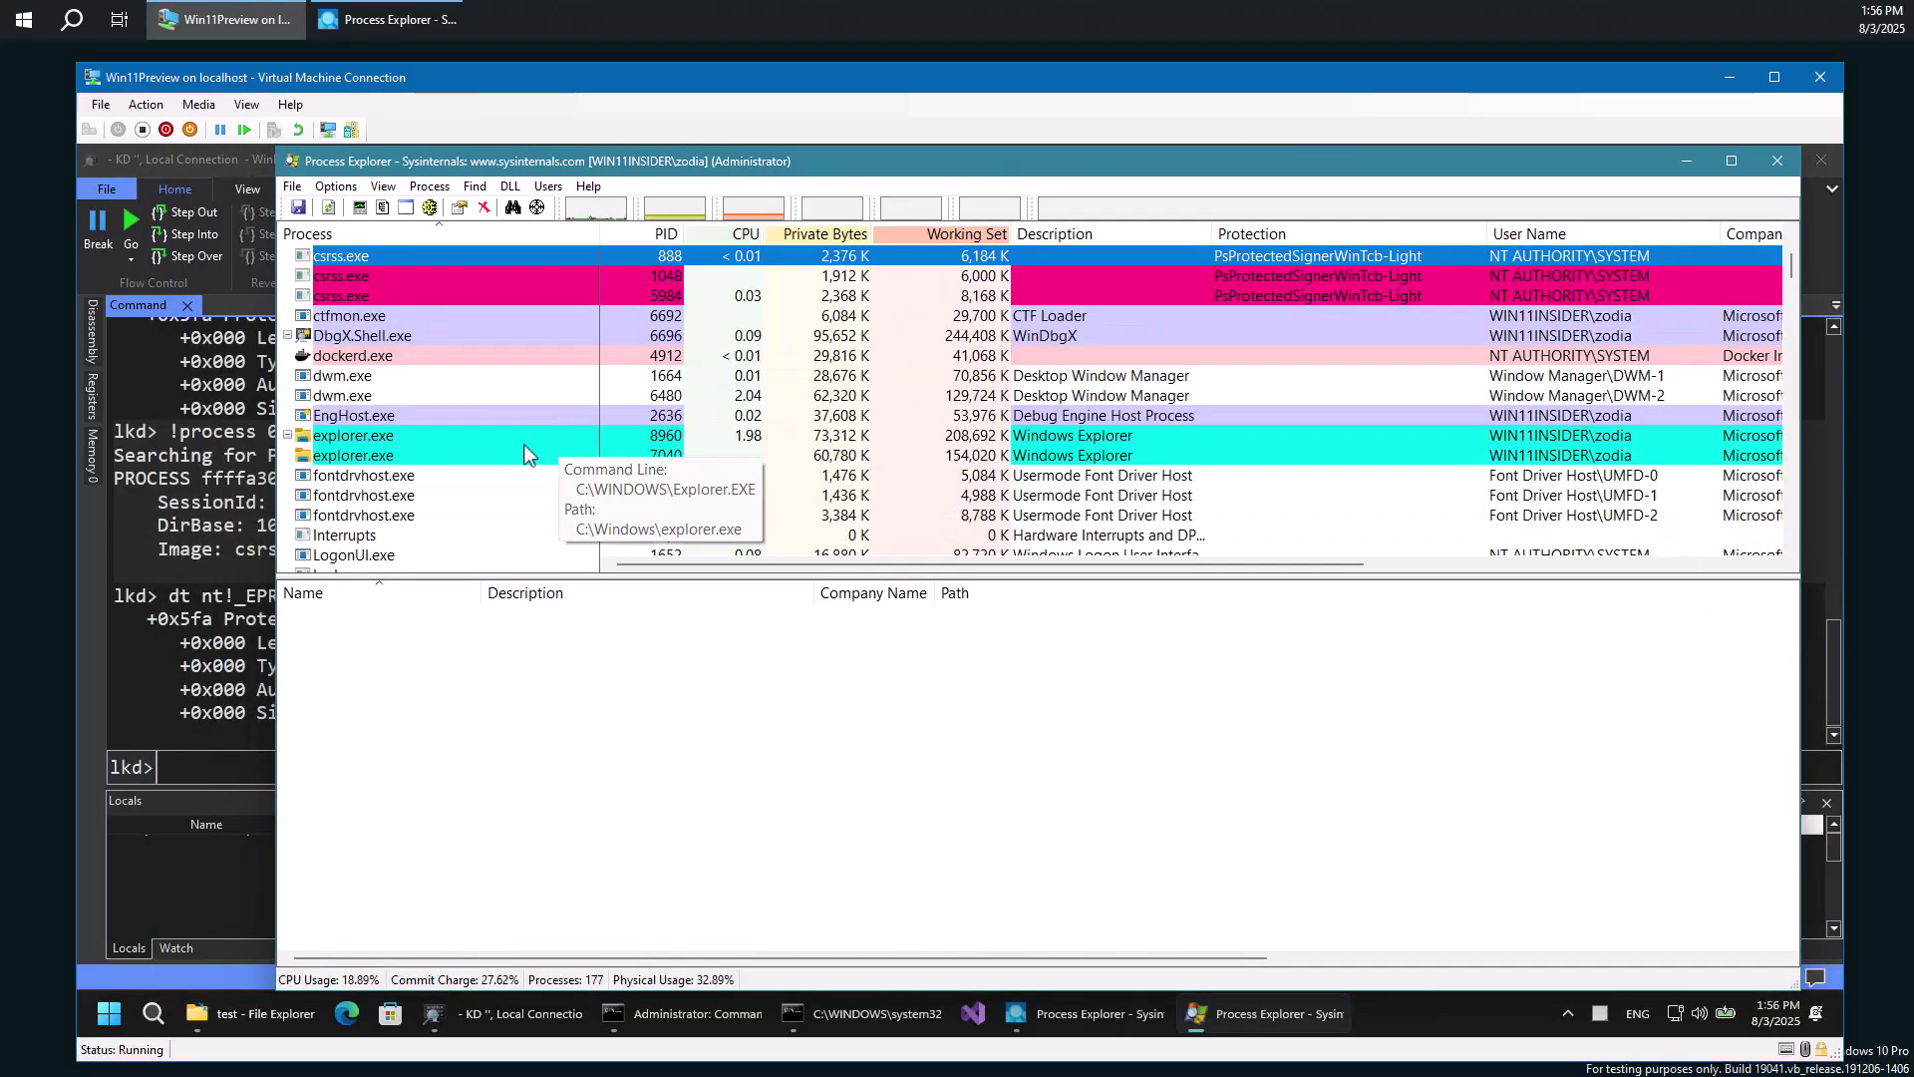
{"action": "scroll", "coordinate": [432, 412], "scroll_direction": "down", "scroll_amount": 3}
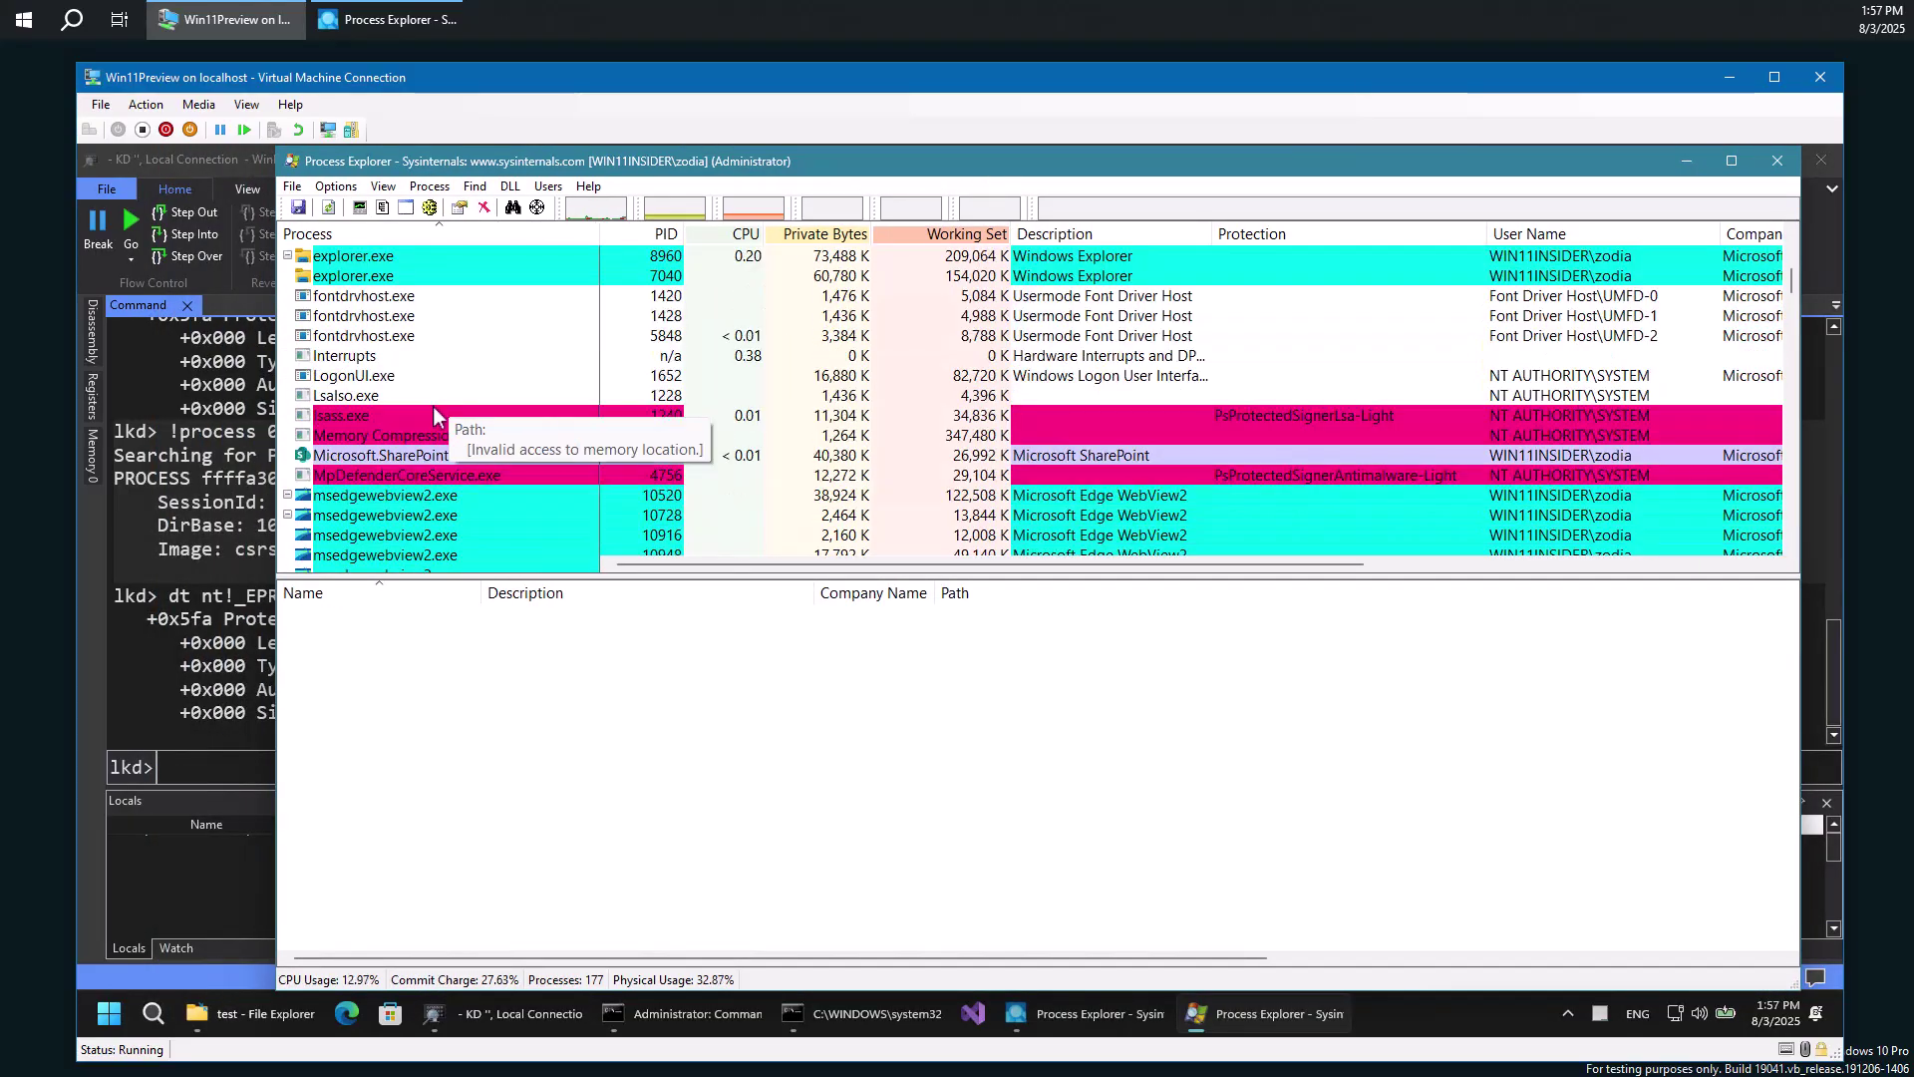
{"action": "left_click", "coordinate": [510, 408]}
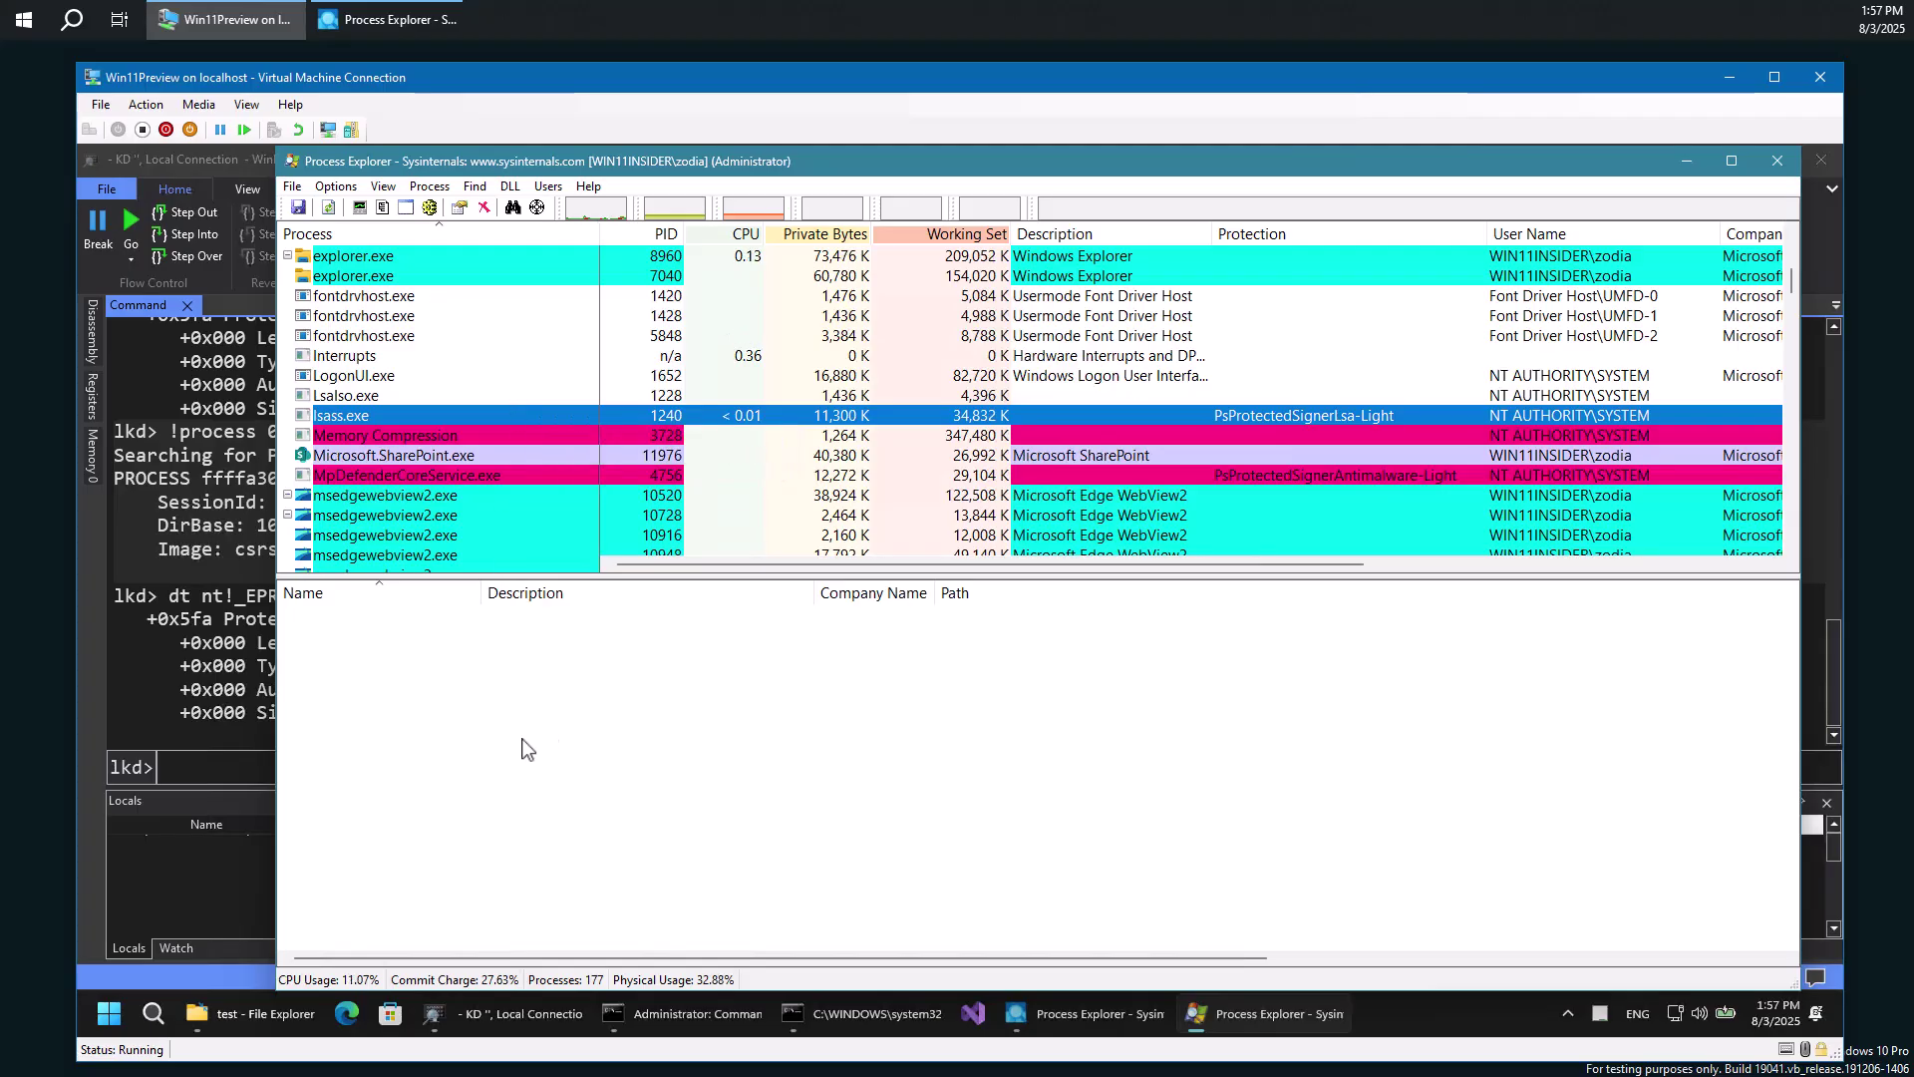
{"action": "mouse_move", "coordinate": [418, 424]}
Narrow Process Explorer onto the right half so WinDbg shows alongside it.
{"action": "left_click_drag", "start_coordinate": [279, 763], "coordinate": [925, 597]}
{"action": "left_click", "coordinate": [974, 188]}
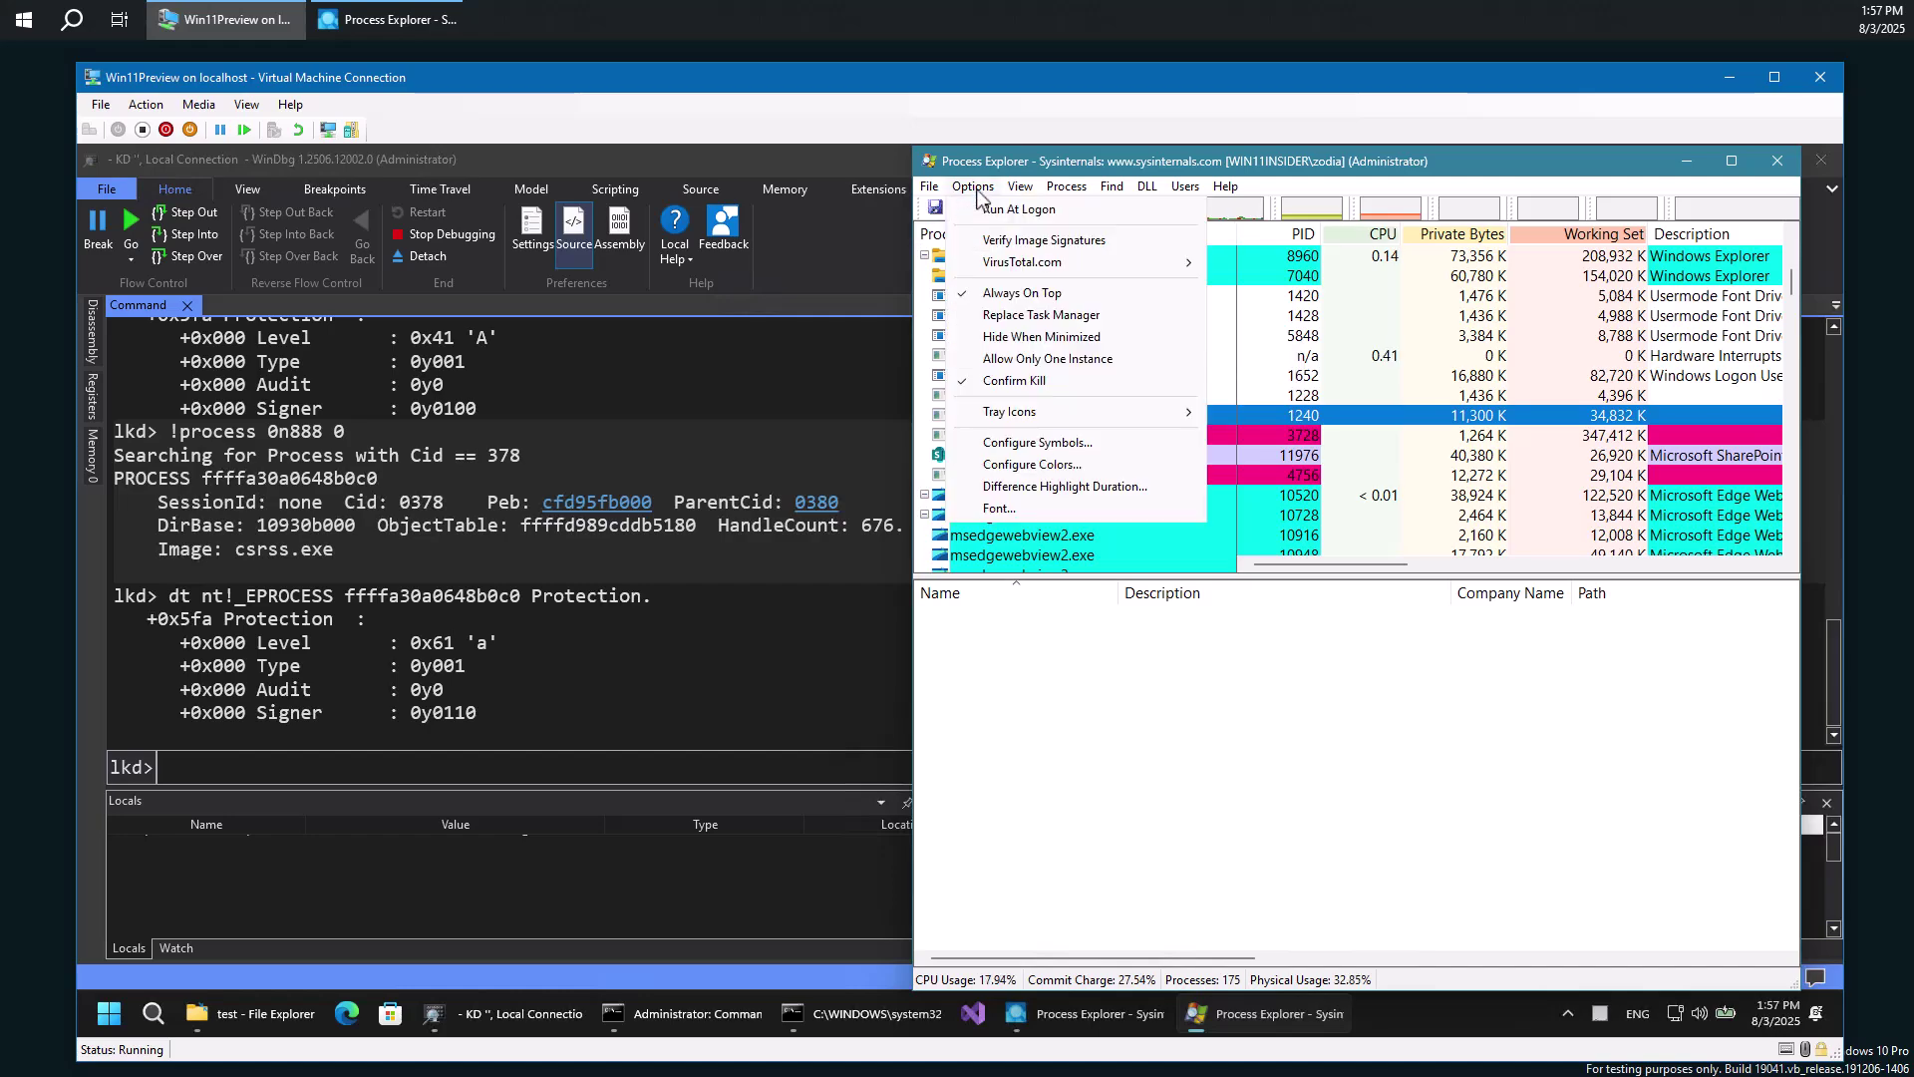
{"action": "left_click", "coordinate": [1067, 175]}
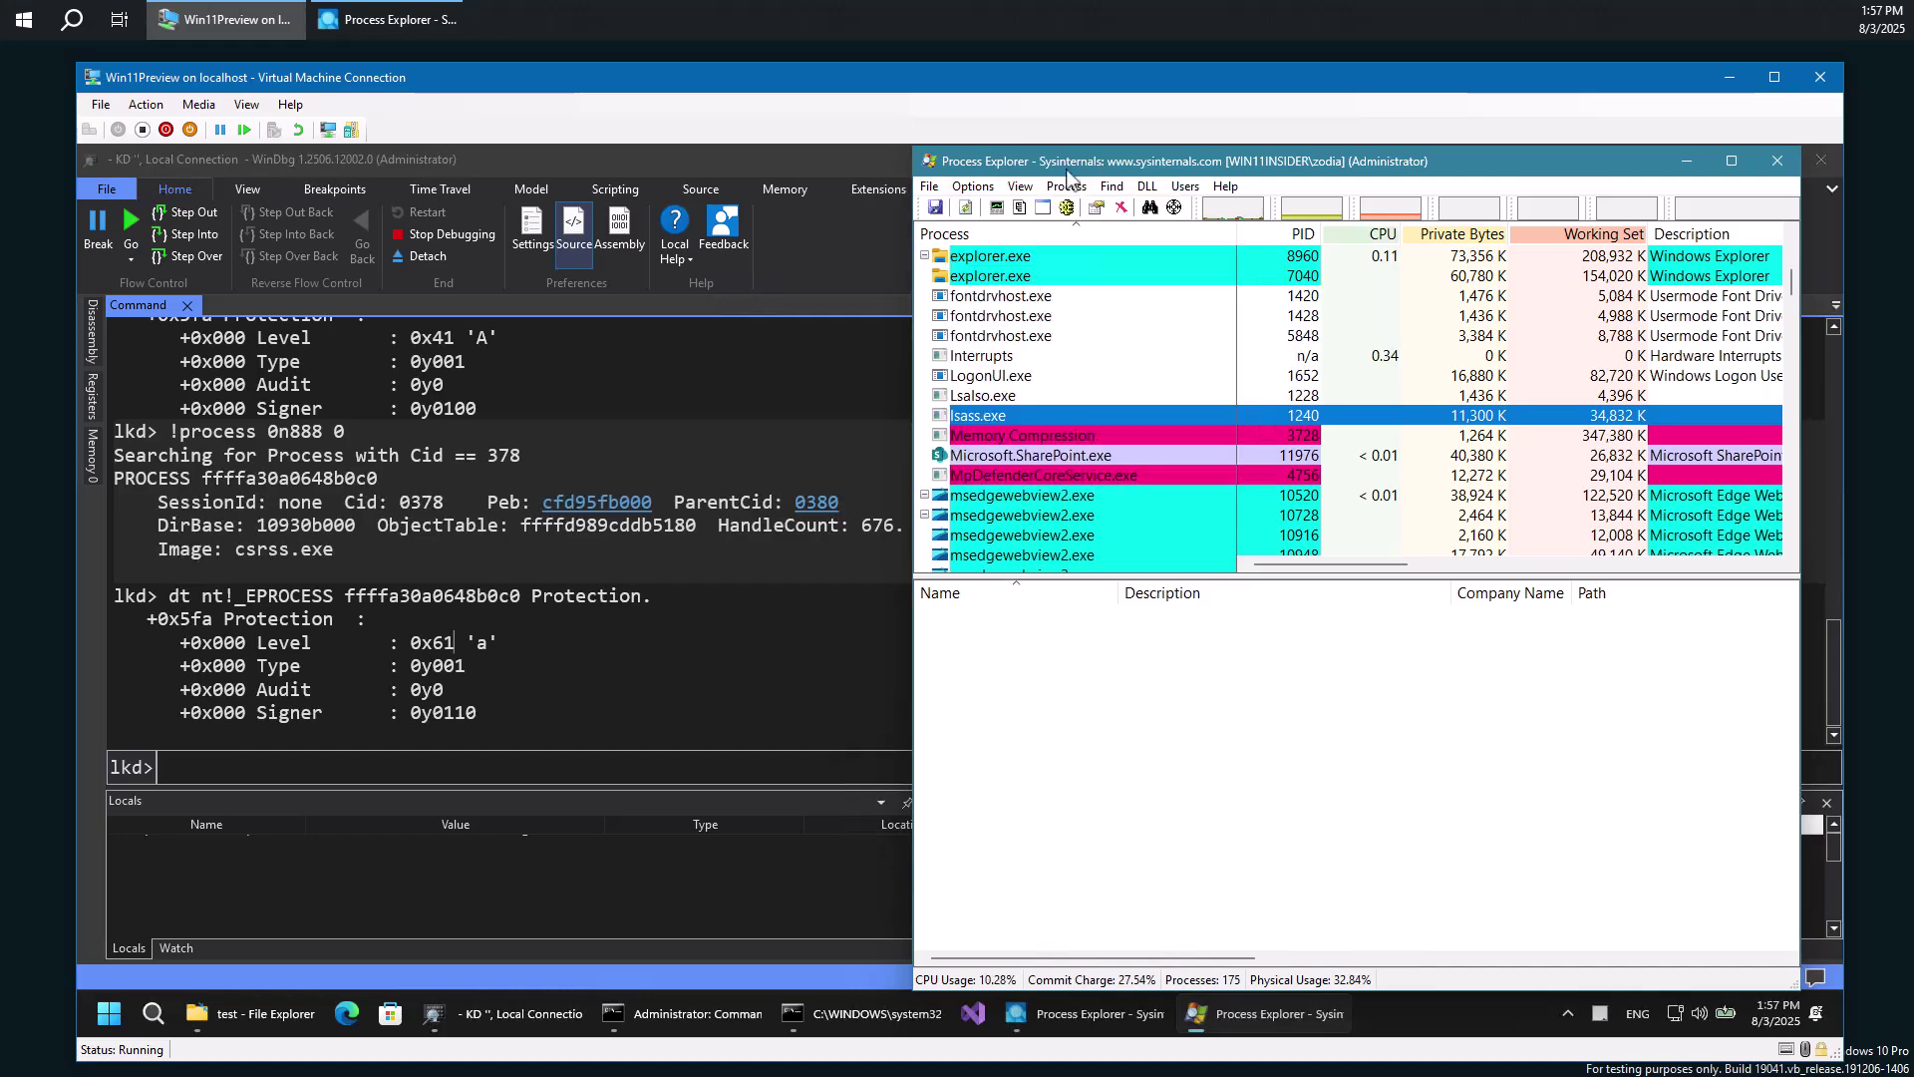
{"action": "left_click", "coordinate": [427, 764]}
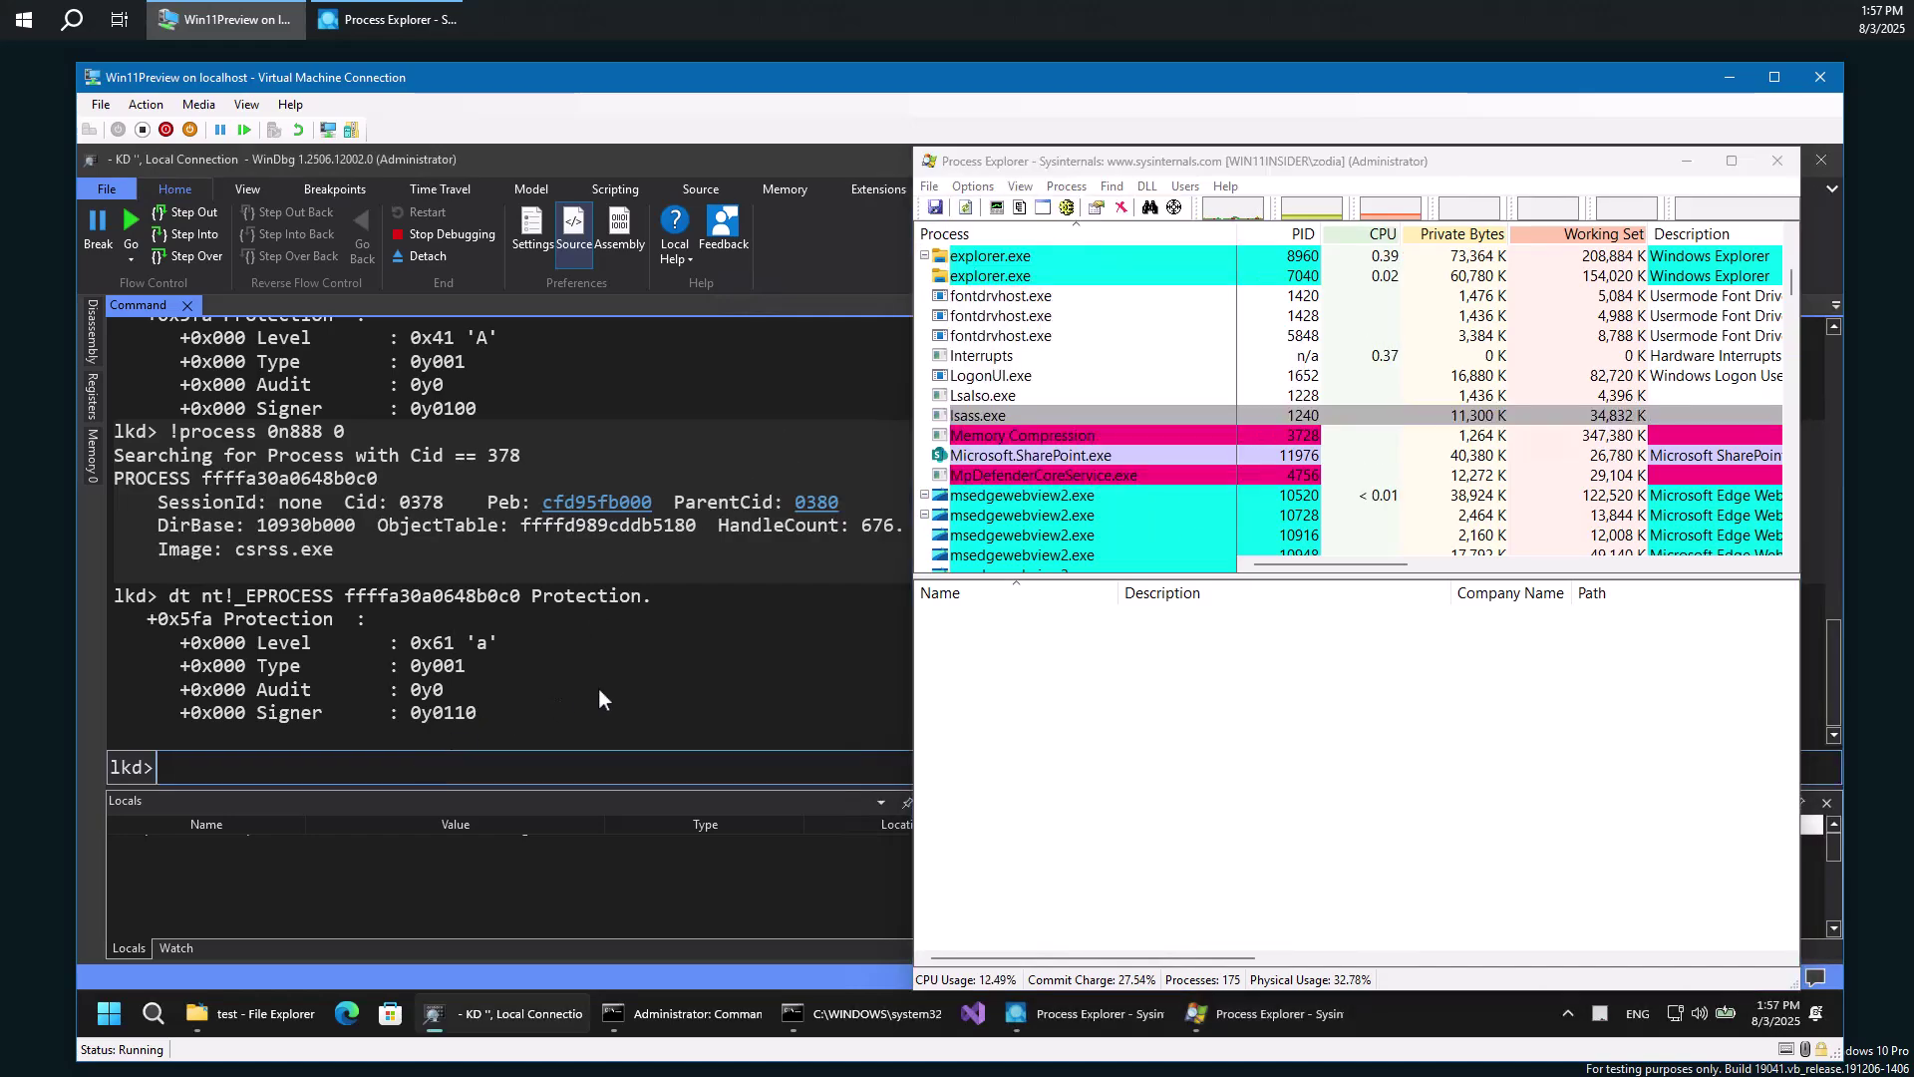
Select lsass's EPROCESS address ffffa30a066cf080 in the log and focus the command line.
{"action": "scroll", "coordinate": [347, 564], "scroll_direction": "up", "scroll_amount": 3}
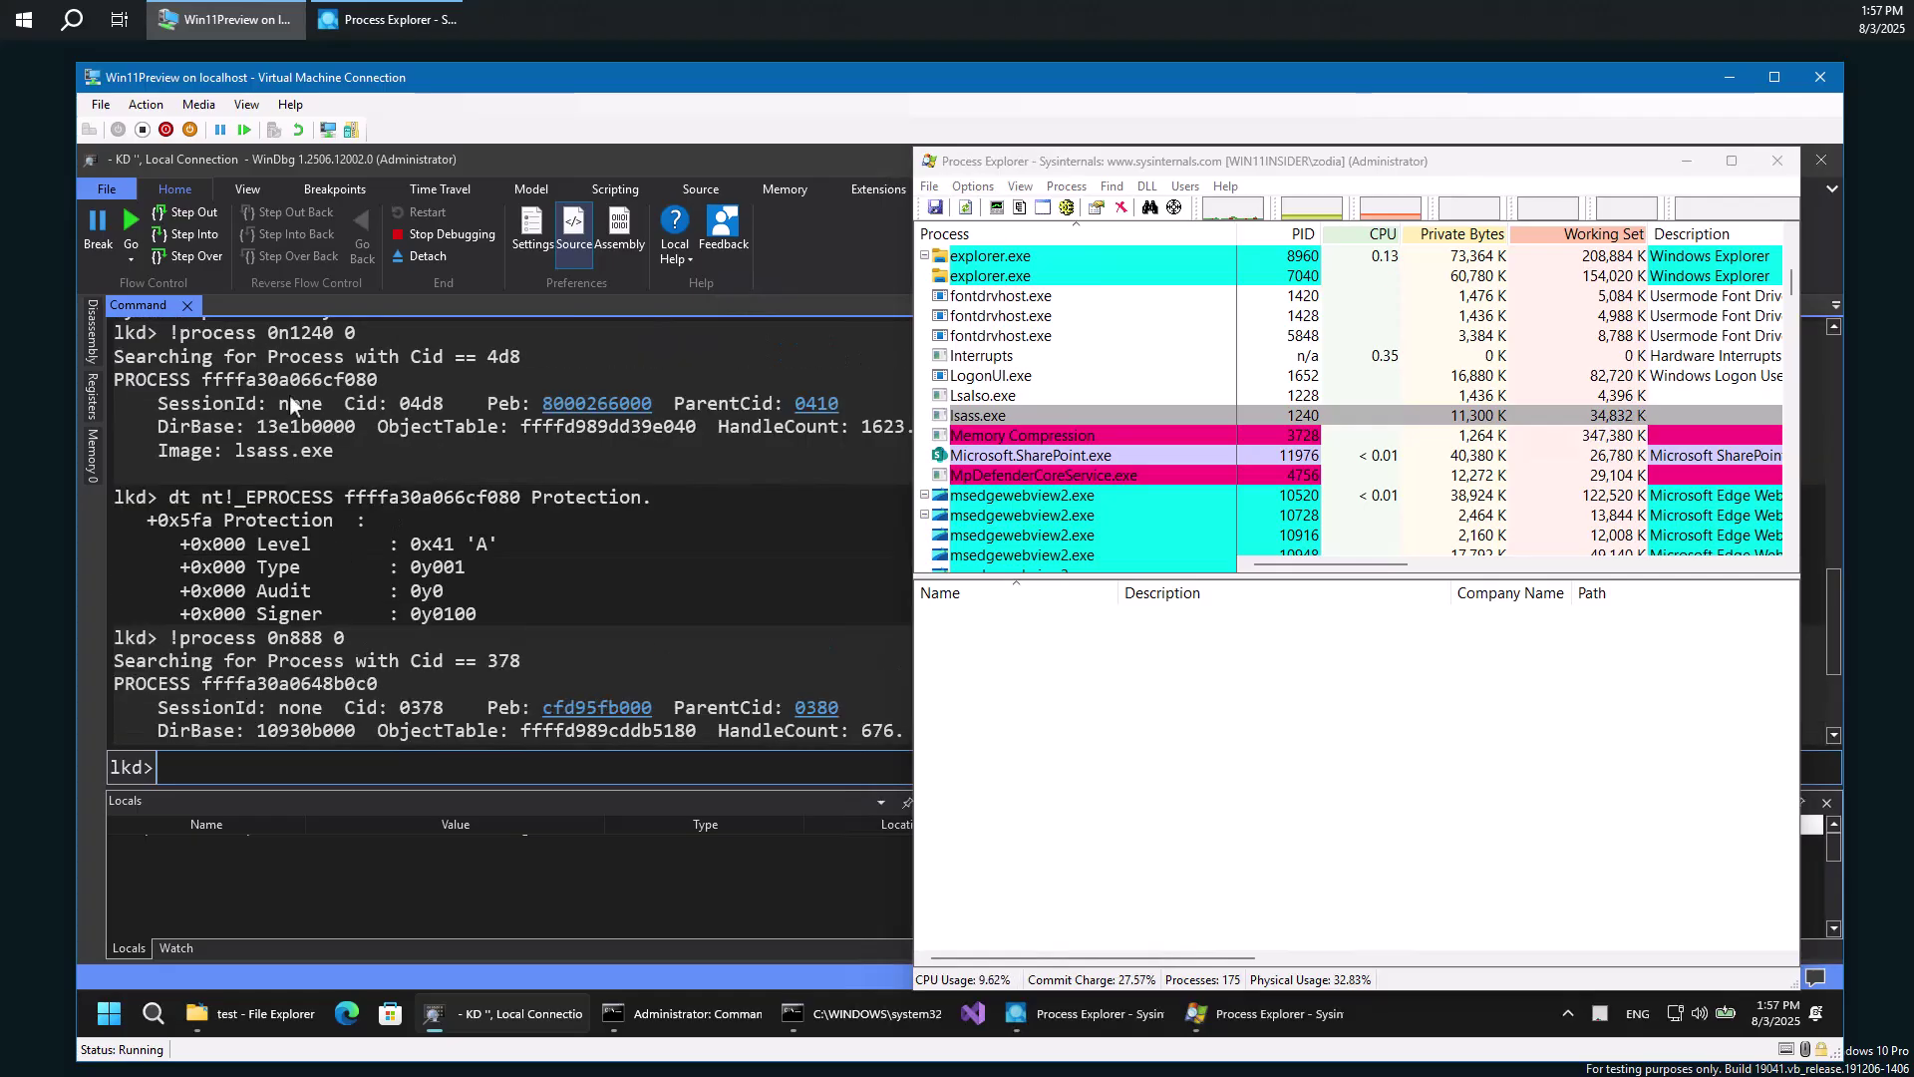
{"action": "double_click", "coordinate": [282, 379]}
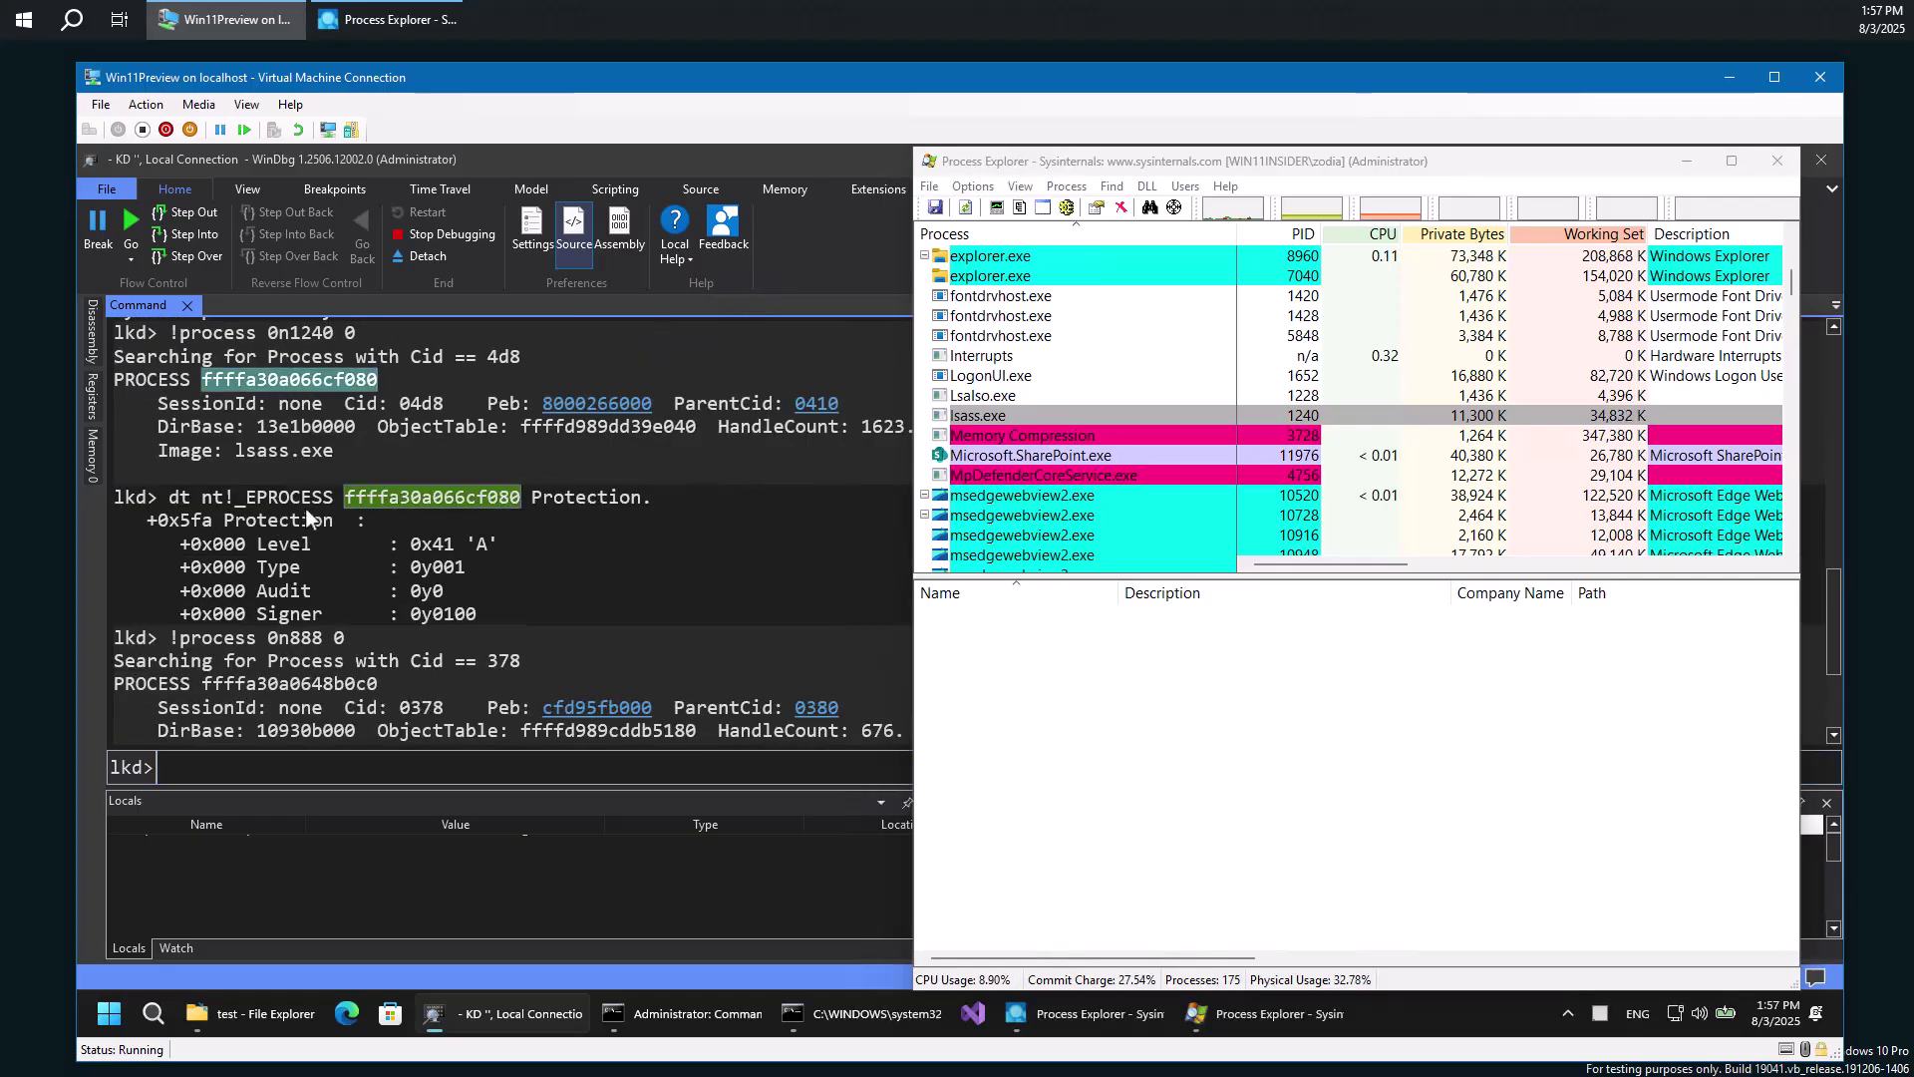
{"action": "left_click", "coordinate": [347, 766]}
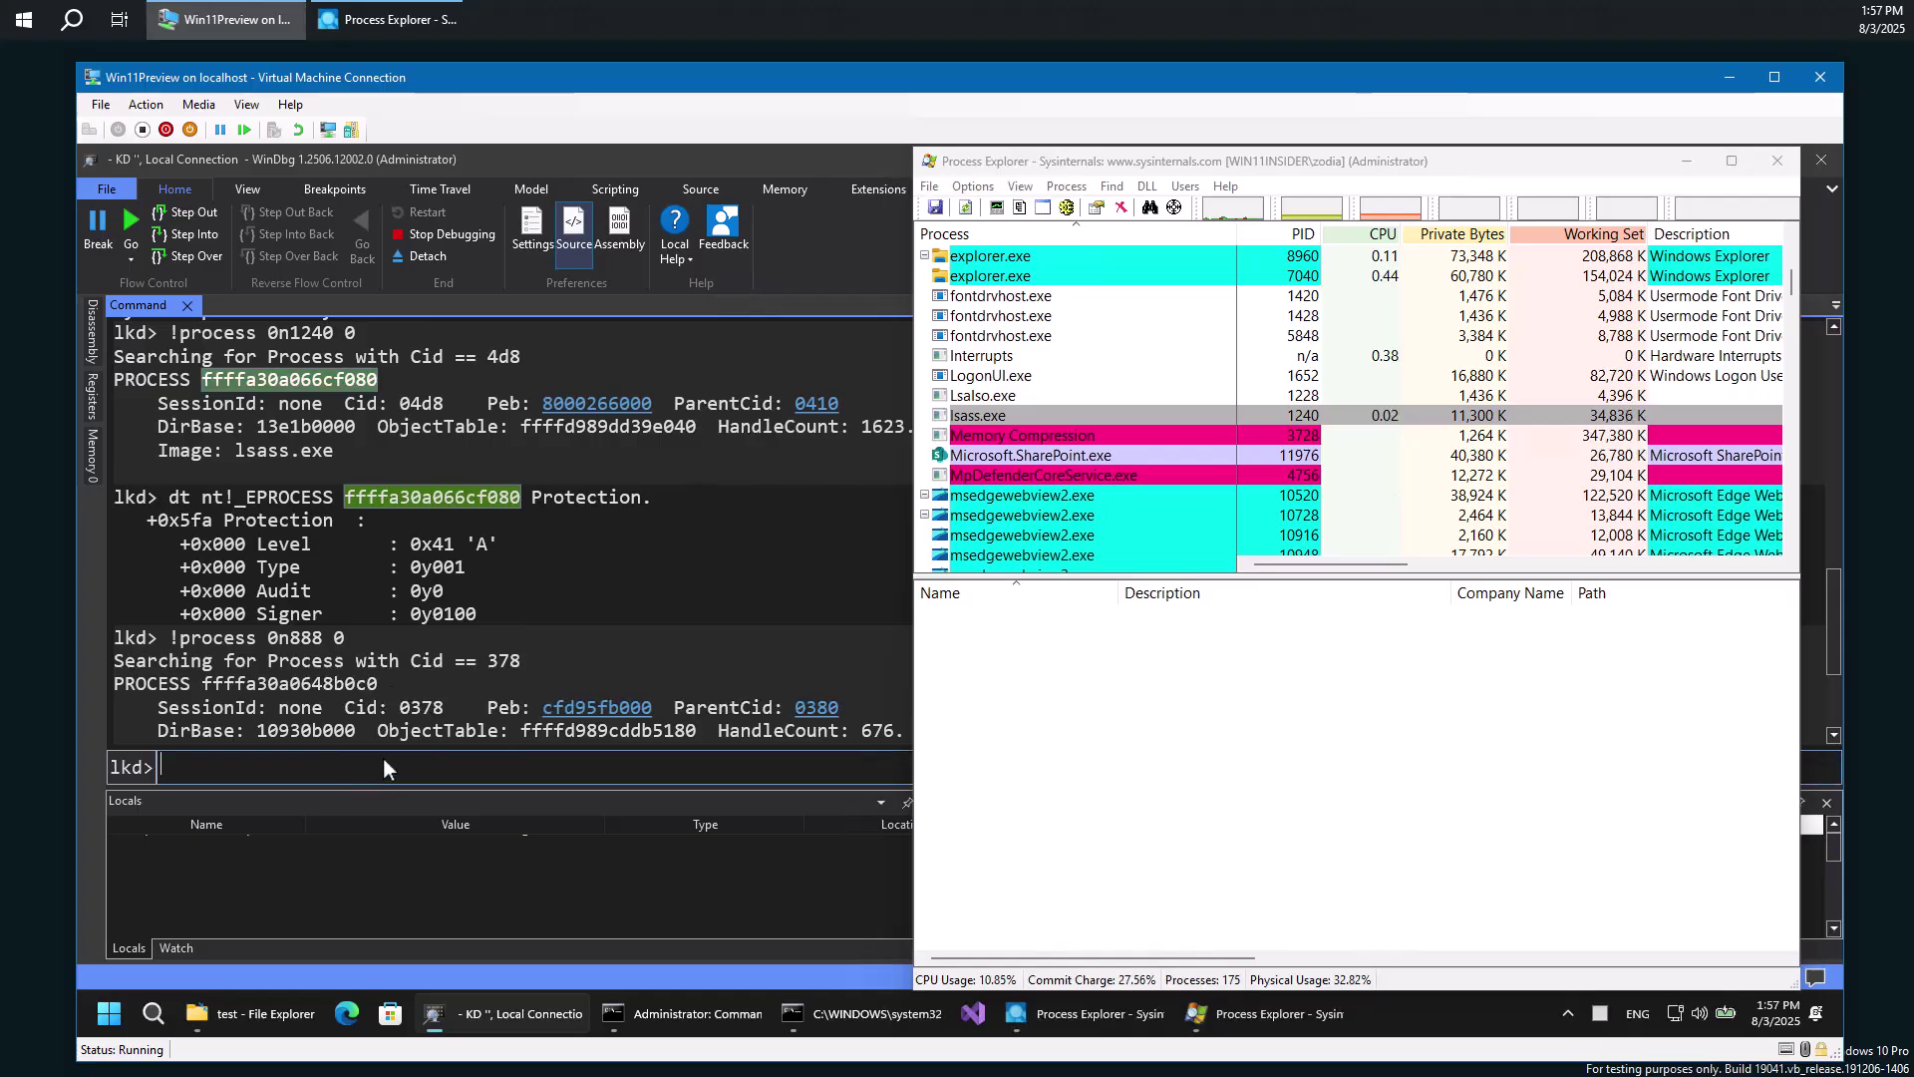
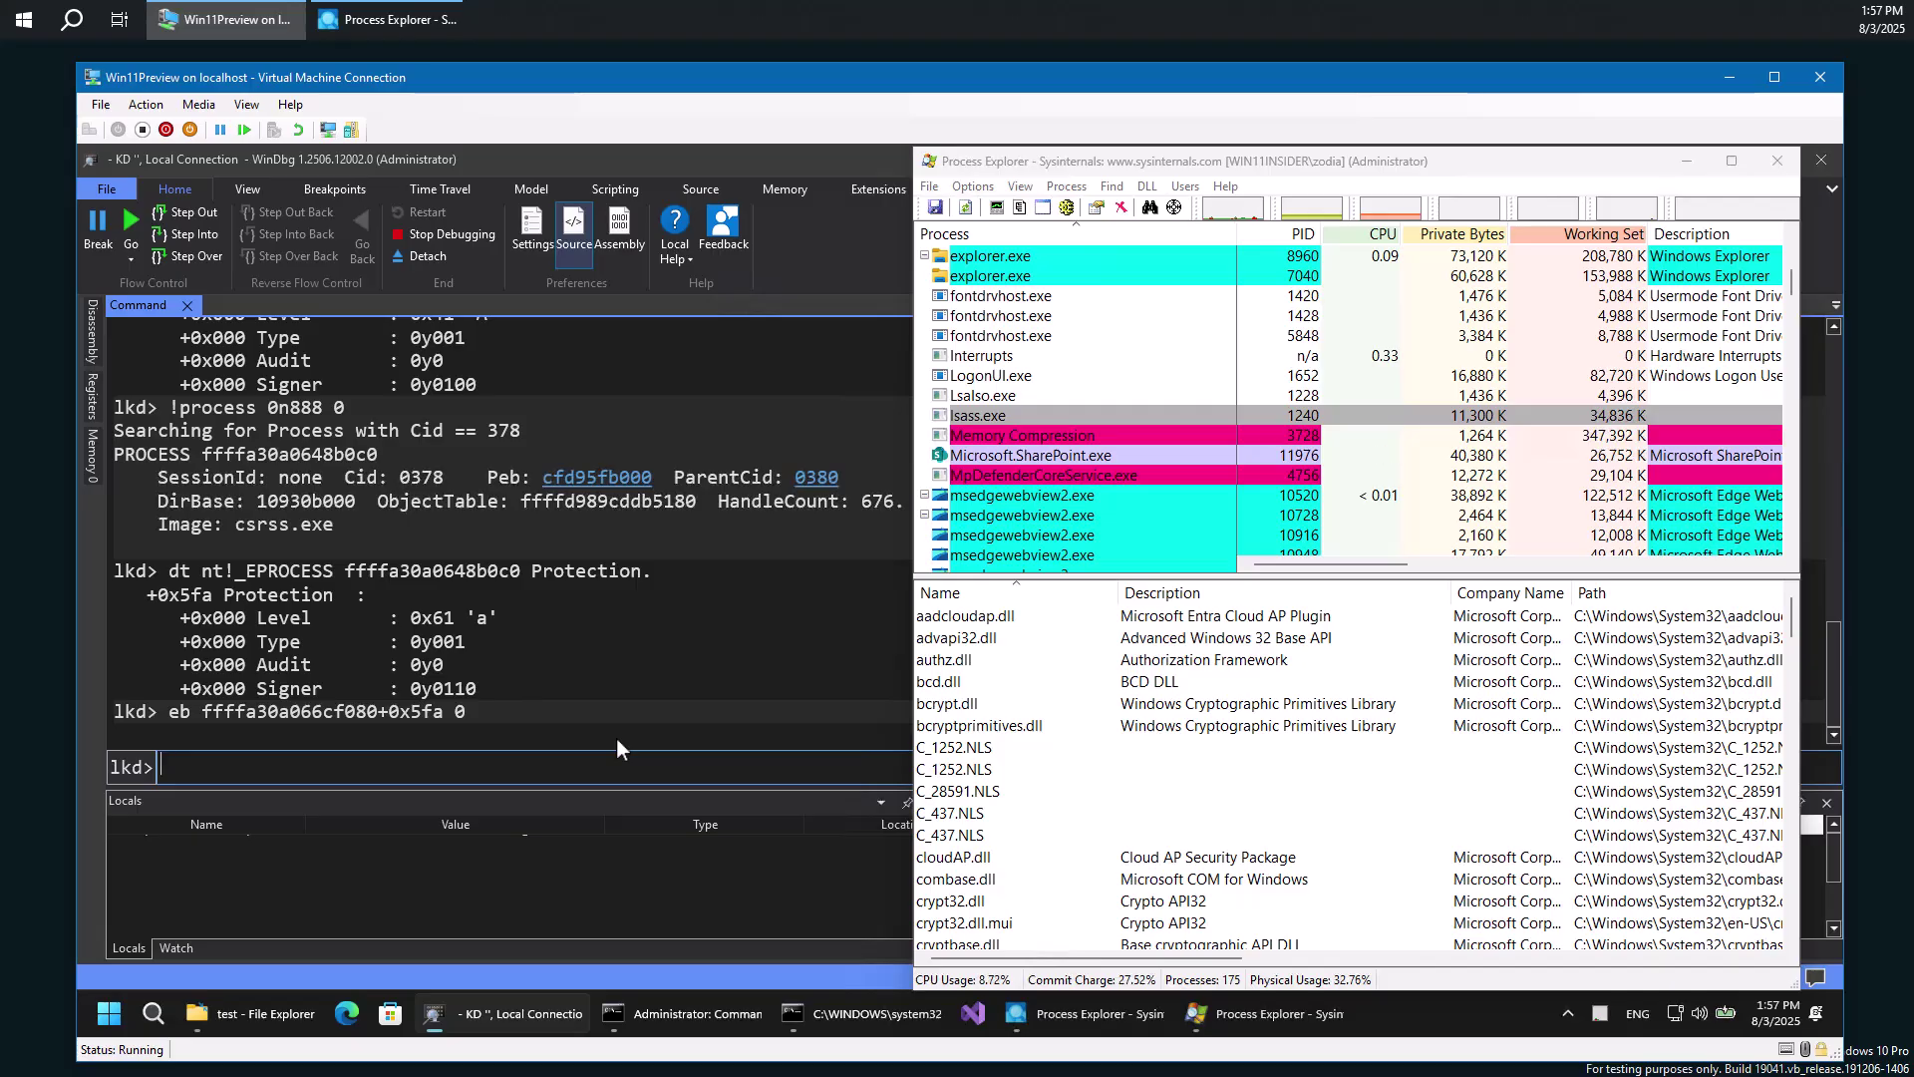
Bring Process Explorer's process list to the front and select the Memory Compression row.
{"action": "left_click", "coordinate": [1075, 429]}
{"action": "left_click", "coordinate": [1074, 436]}
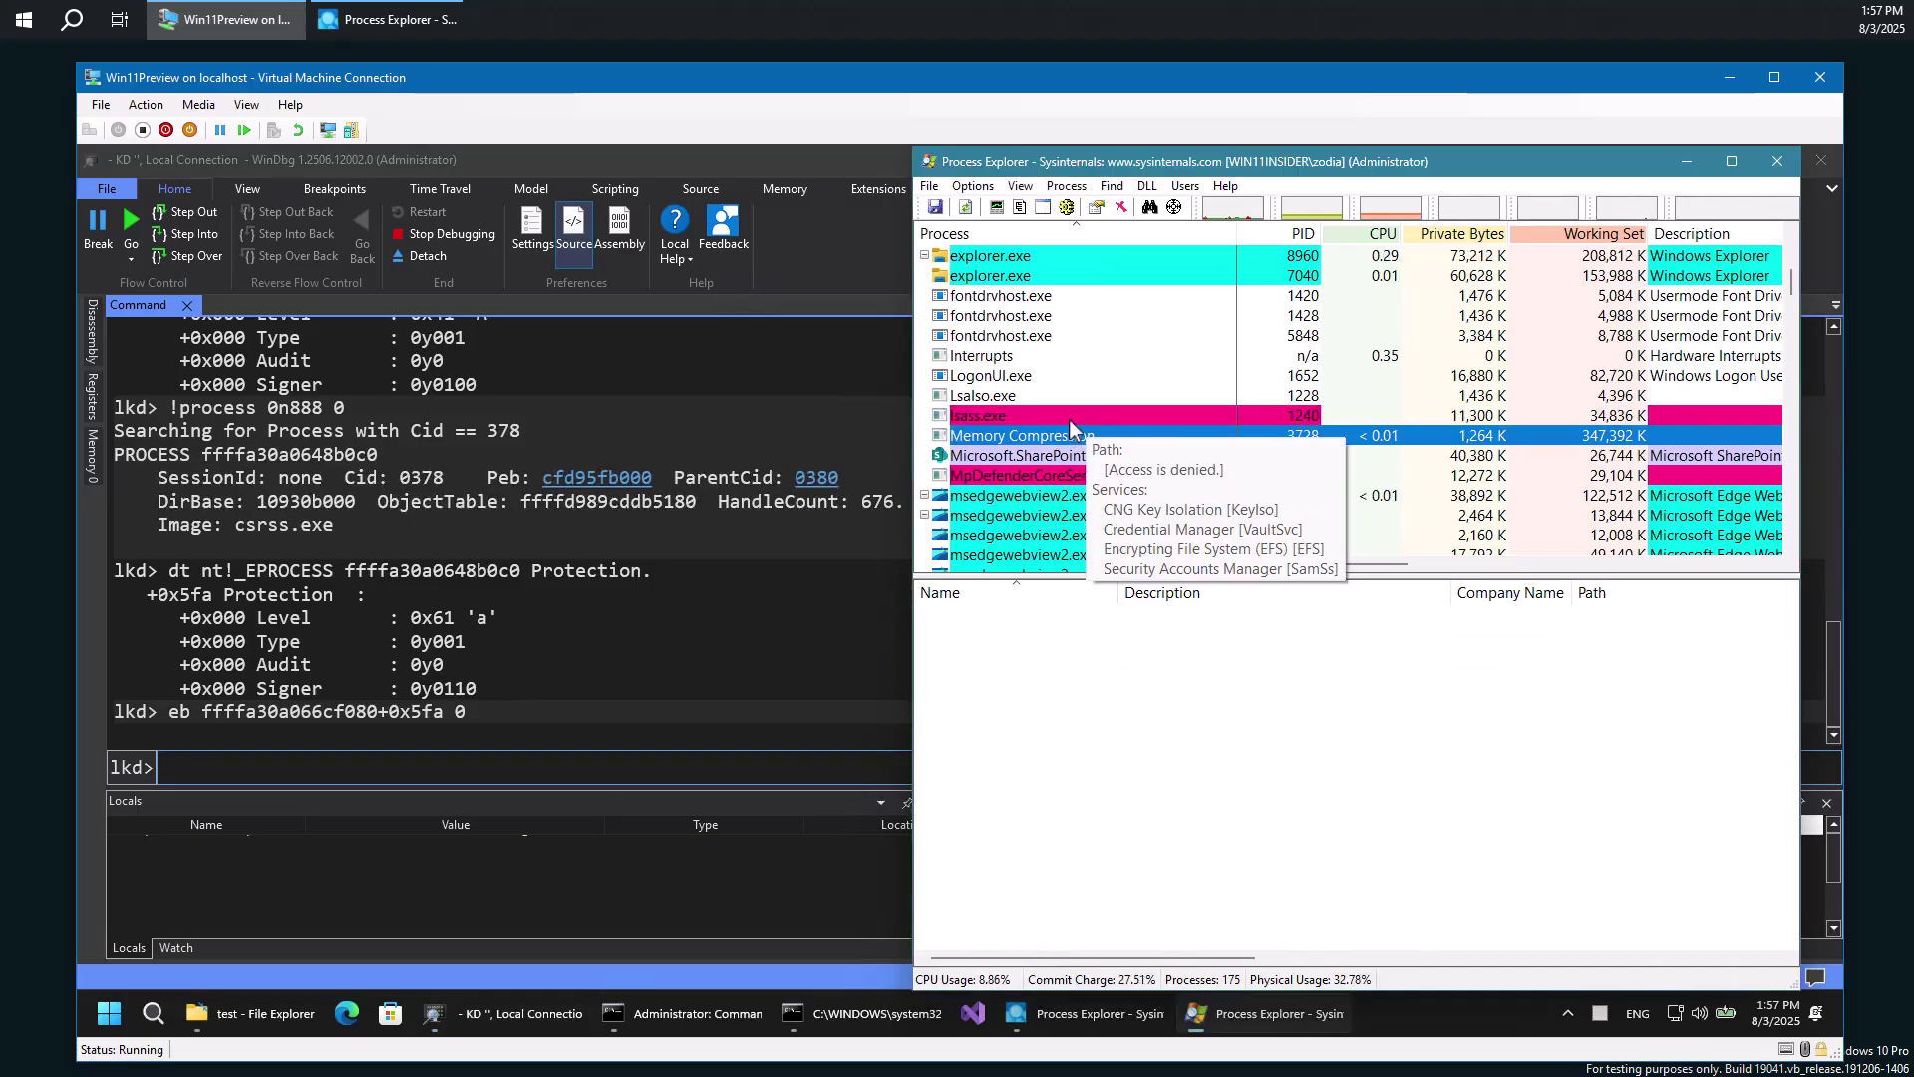
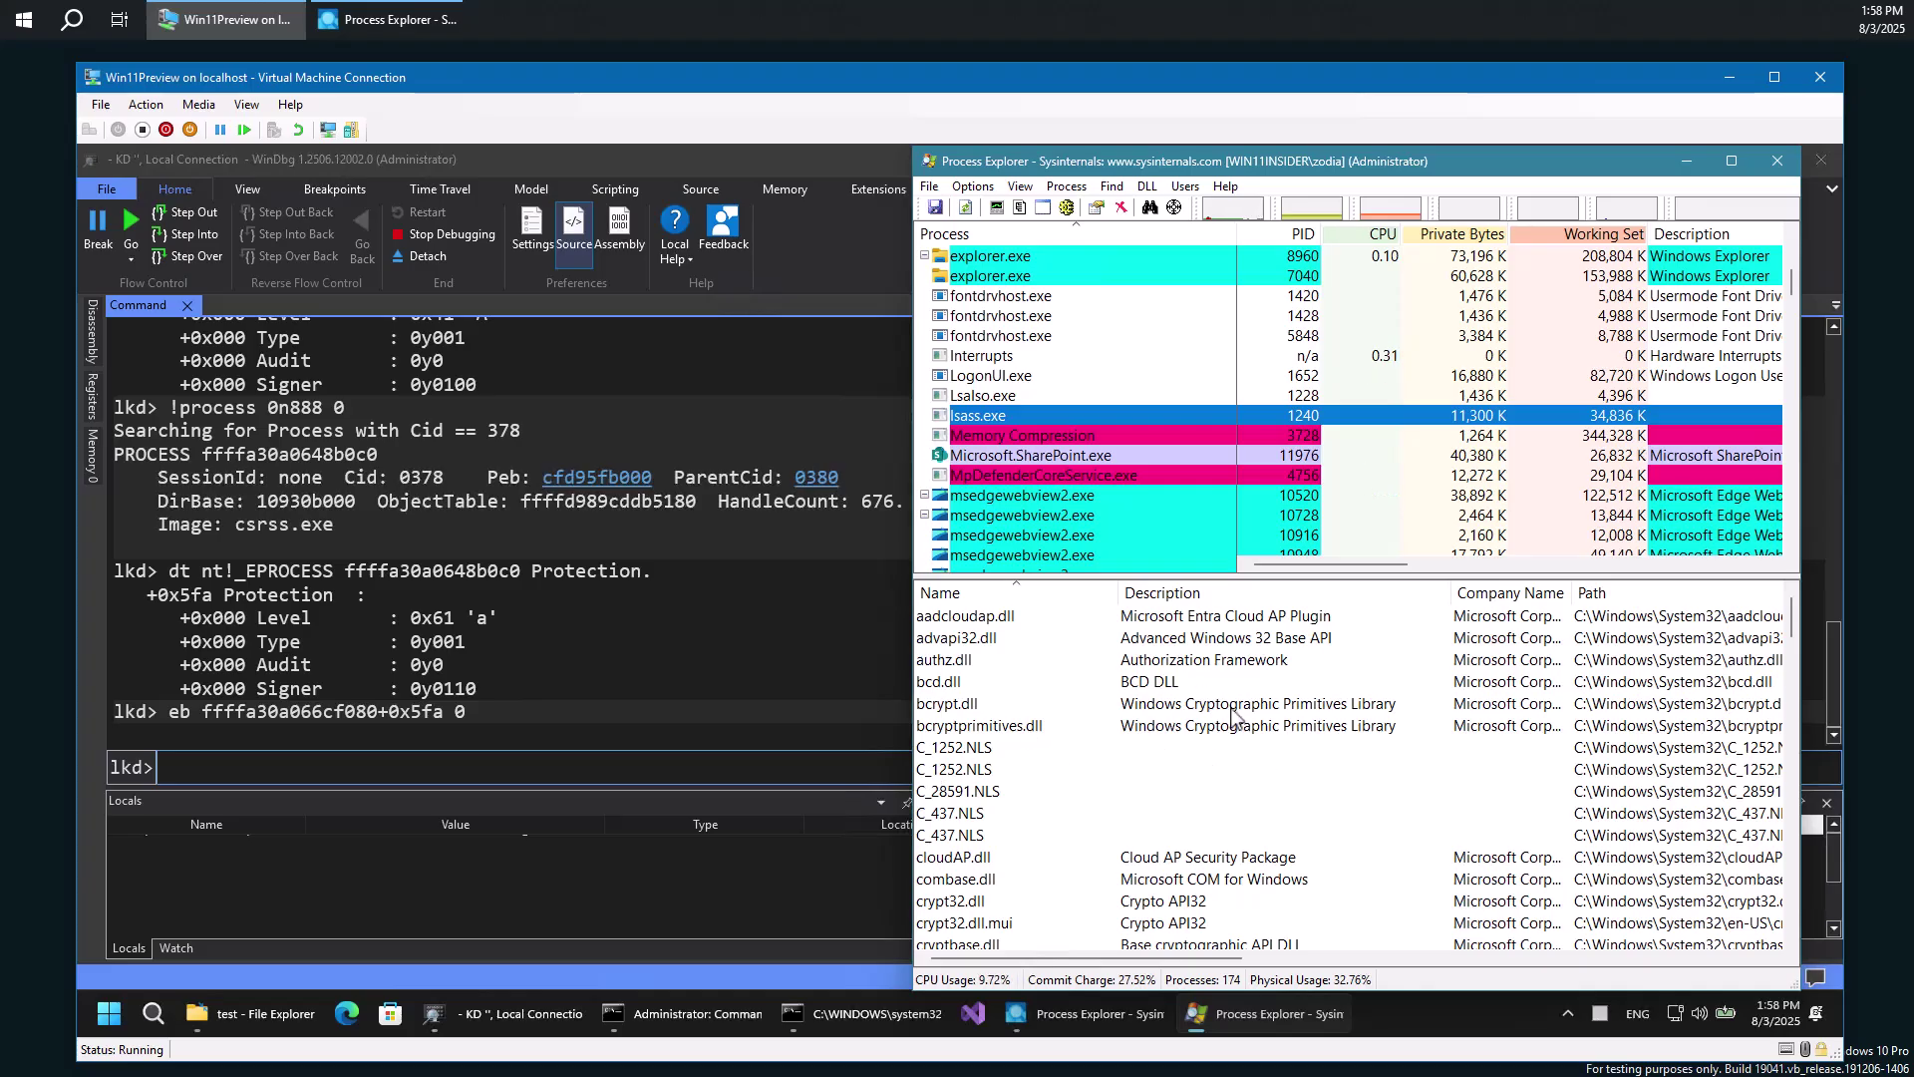
Bring the WinDbg kernel debugger forward to edit the Protection byte at ffffa30a066cf080+0x5fa.
{"action": "left_click", "coordinate": [578, 717]}
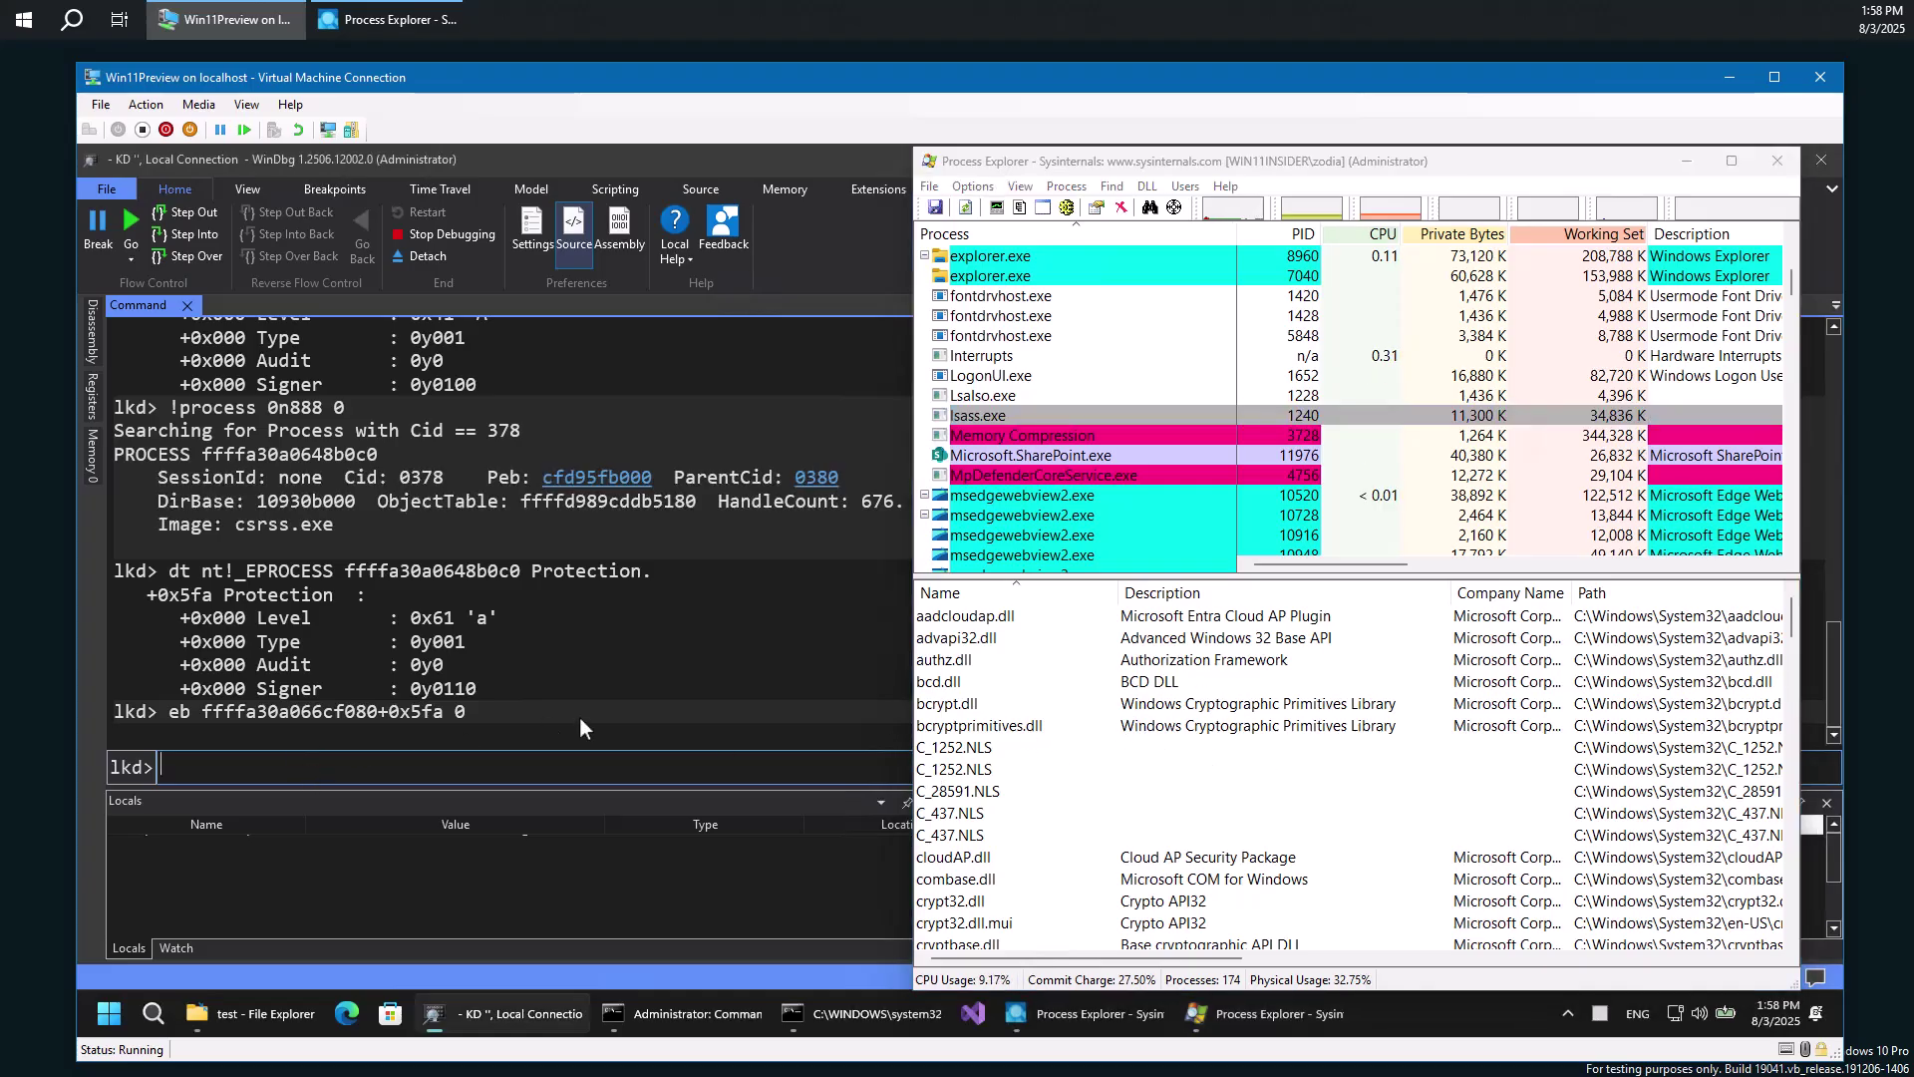